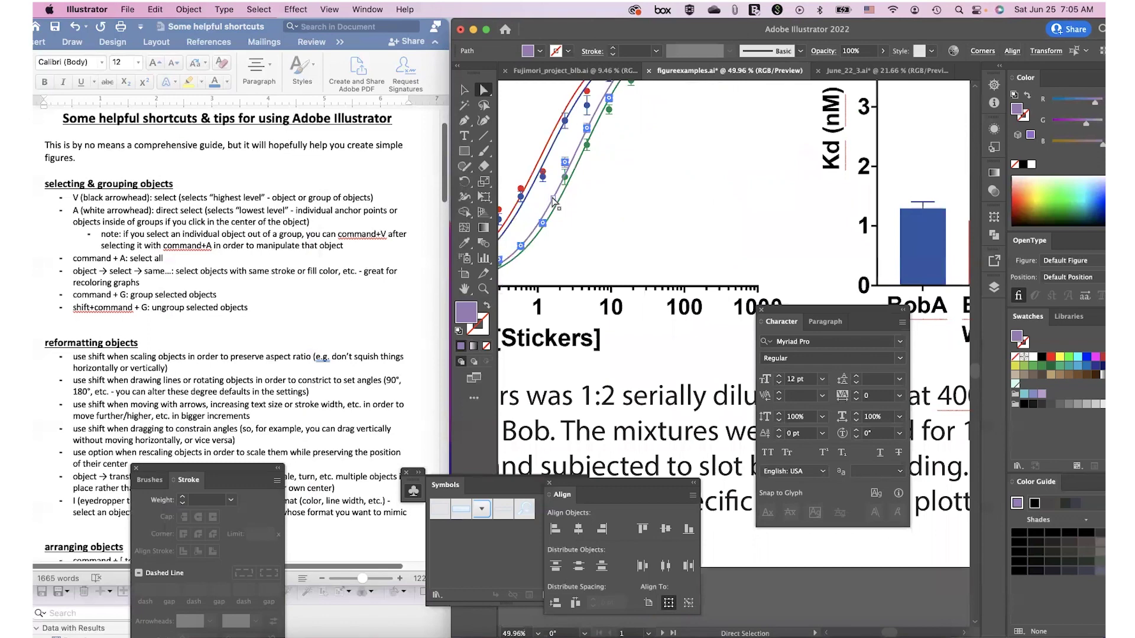
Step: Clear the selection on the purple curve's points and examine the options for selecting objects by type
{"action": "scroll", "coordinate": [547, 213], "scroll_direction": "down", "scroll_amount": 2}
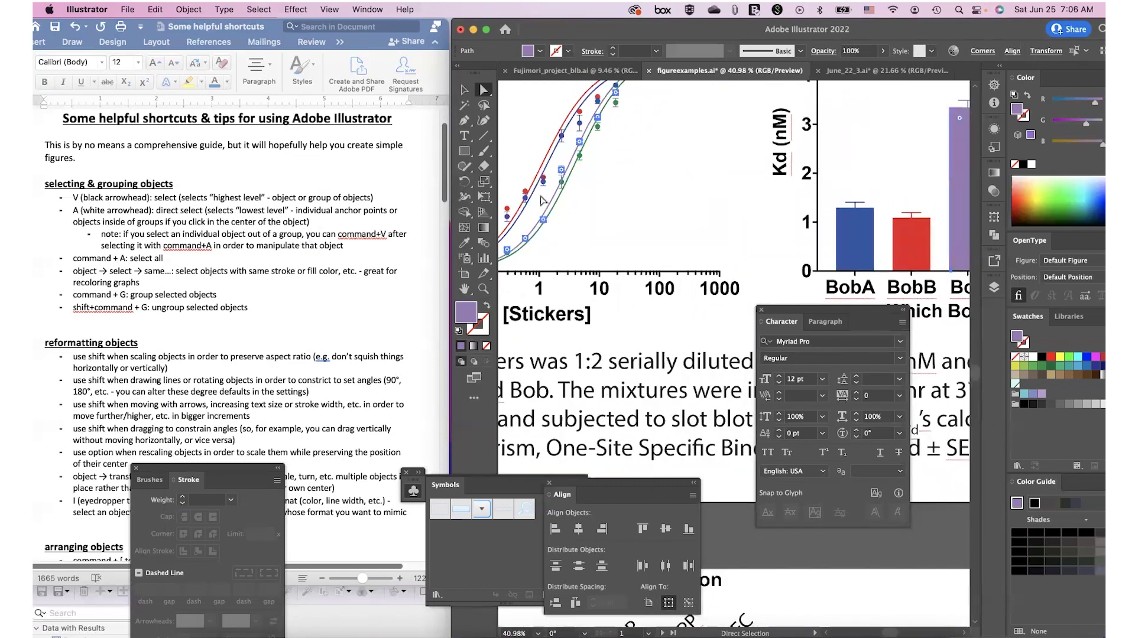
{"action": "left_click", "coordinate": [570, 239]}
{"action": "scroll", "coordinate": [610, 253], "scroll_direction": "down", "scroll_amount": 1}
{"action": "scroll", "coordinate": [611, 253], "scroll_direction": "down", "scroll_amount": 1}
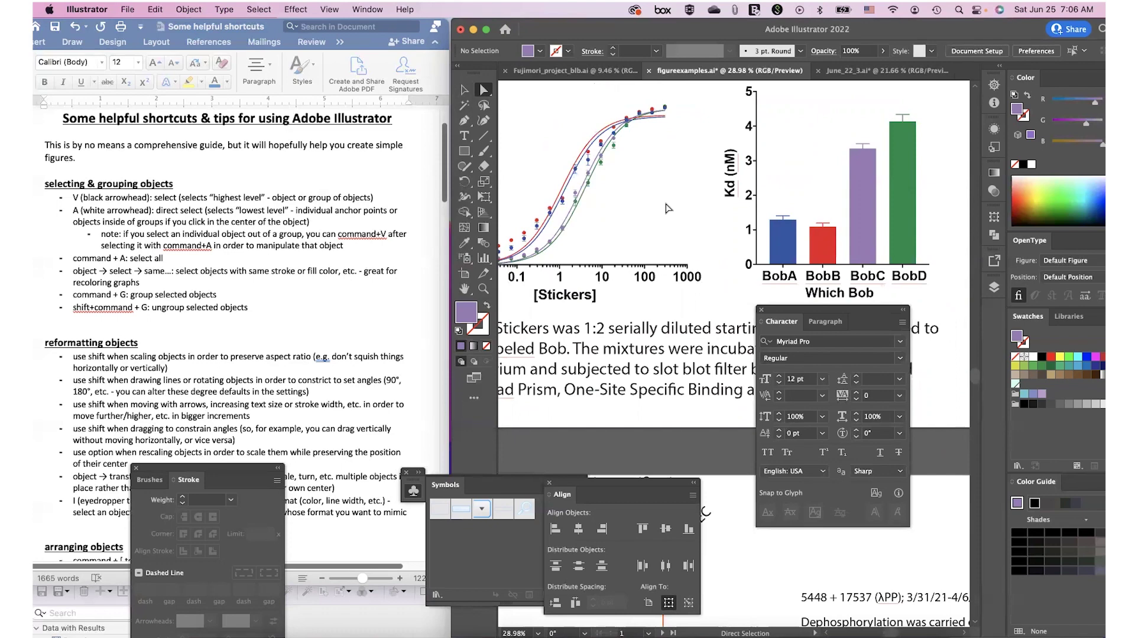
{"action": "scroll", "coordinate": [667, 217], "scroll_direction": "down", "scroll_amount": 1}
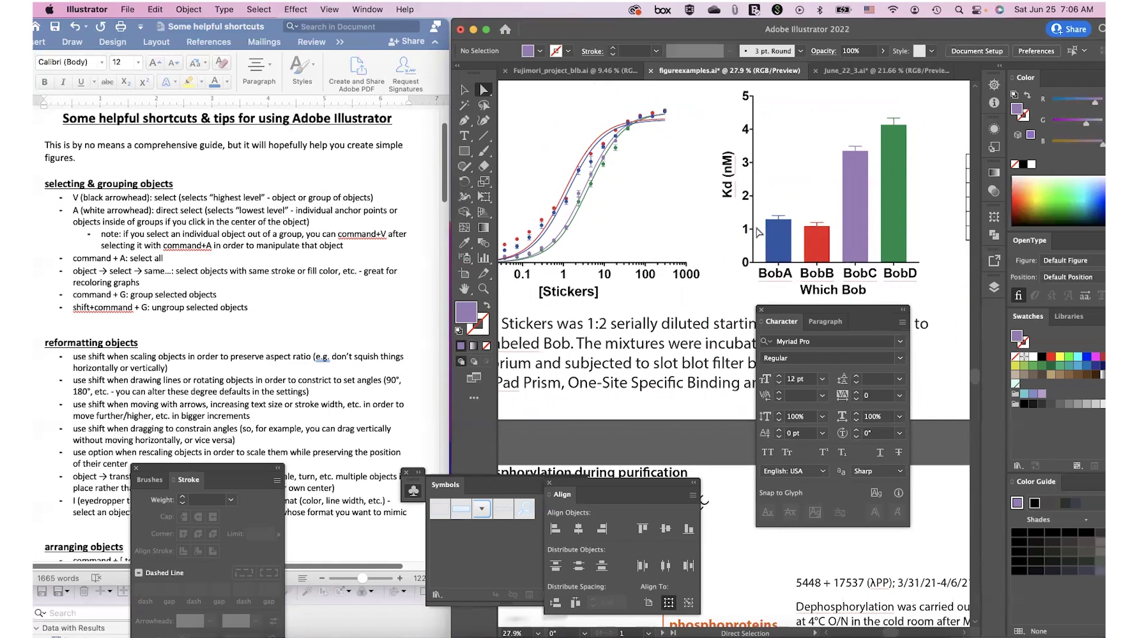
{"action": "scroll", "coordinate": [732, 161], "scroll_direction": "down", "scroll_amount": 3}
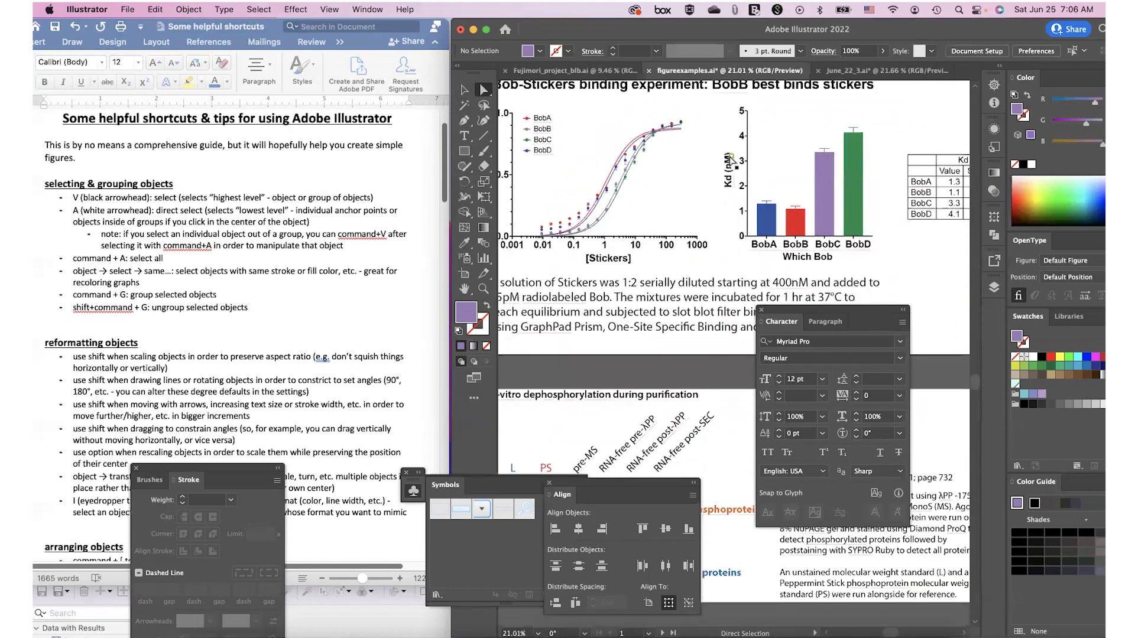
{"action": "left_click", "coordinate": [259, 10]}
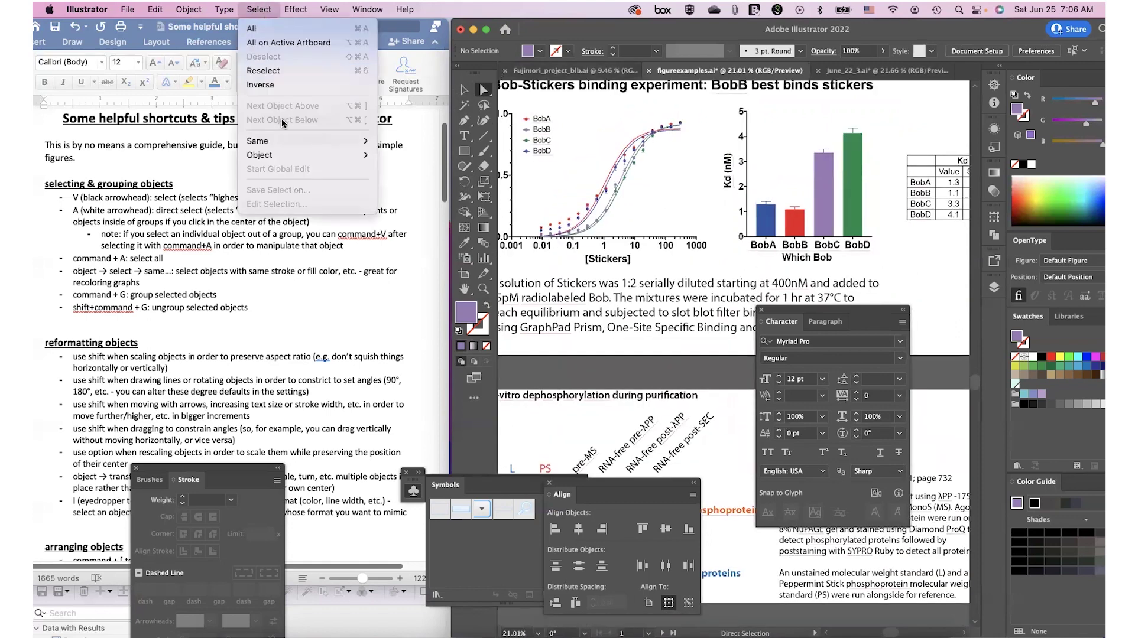
{"action": "mouse_move", "coordinate": [303, 156]}
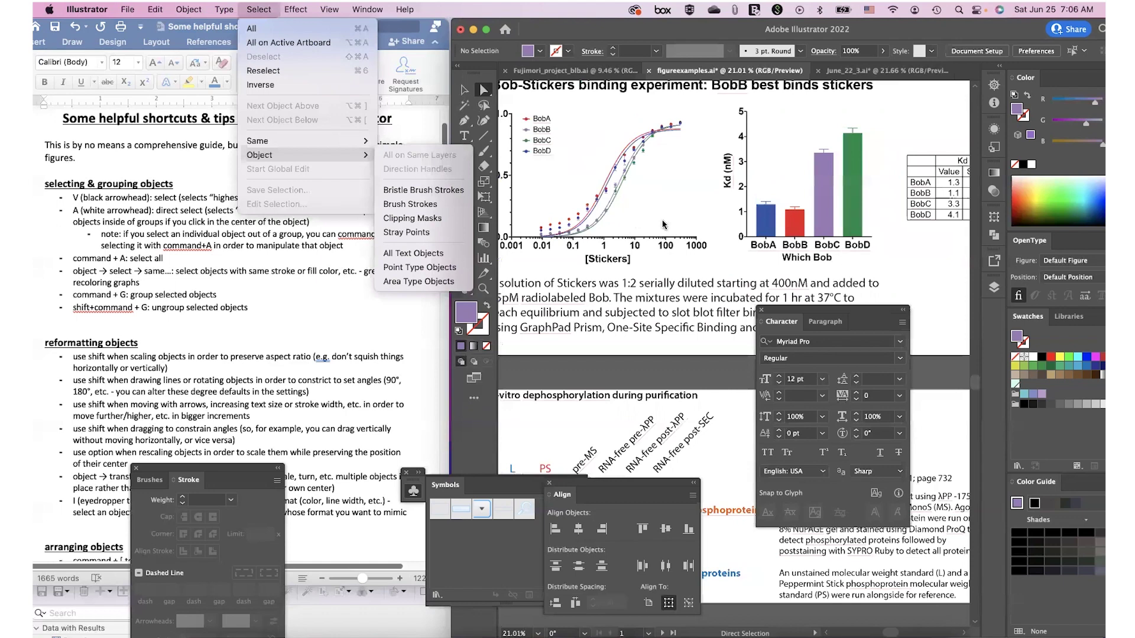
{"action": "left_click", "coordinate": [584, 141]}
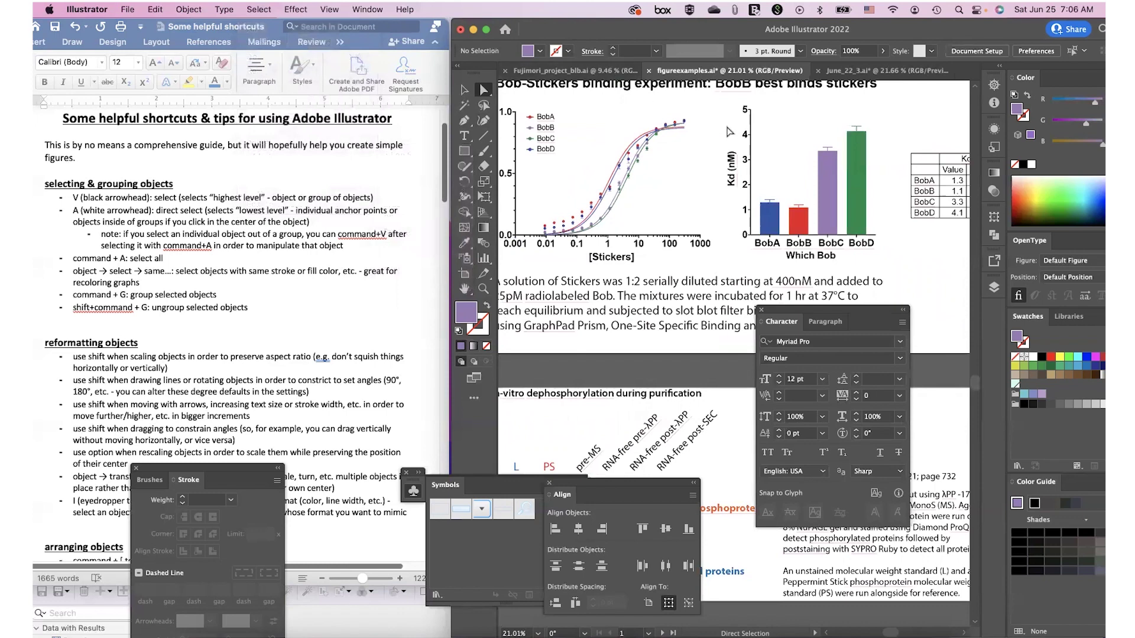
Step: Isolate the bar chart group, select the purple BobC bar inside it, and exit isolation
{"action": "key", "text": "v"}
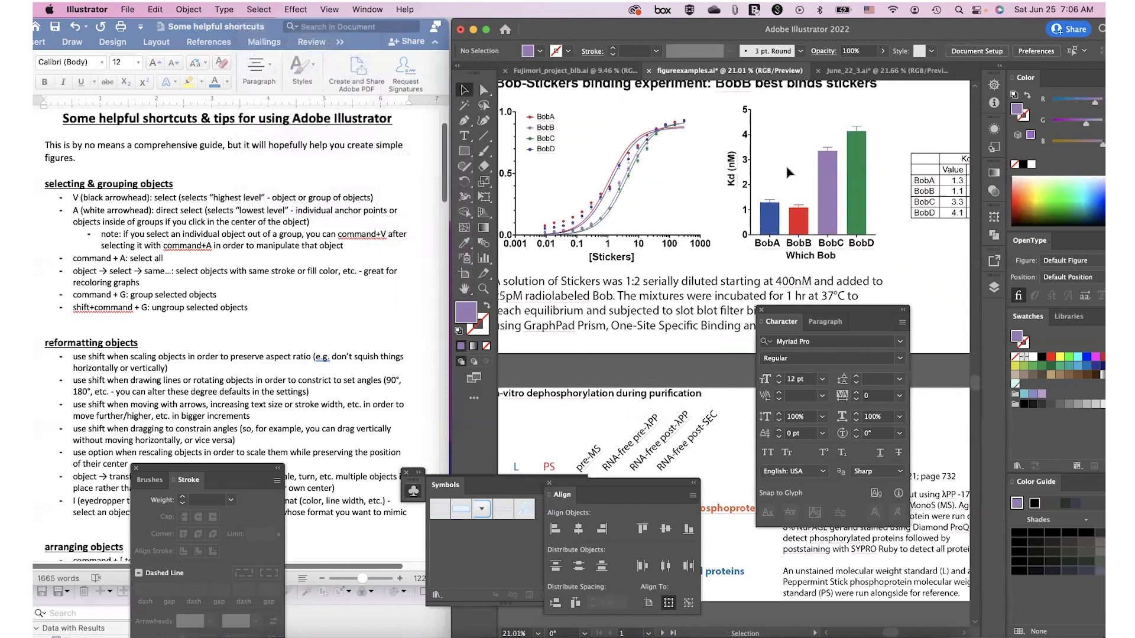
{"action": "left_click", "coordinate": [823, 195]}
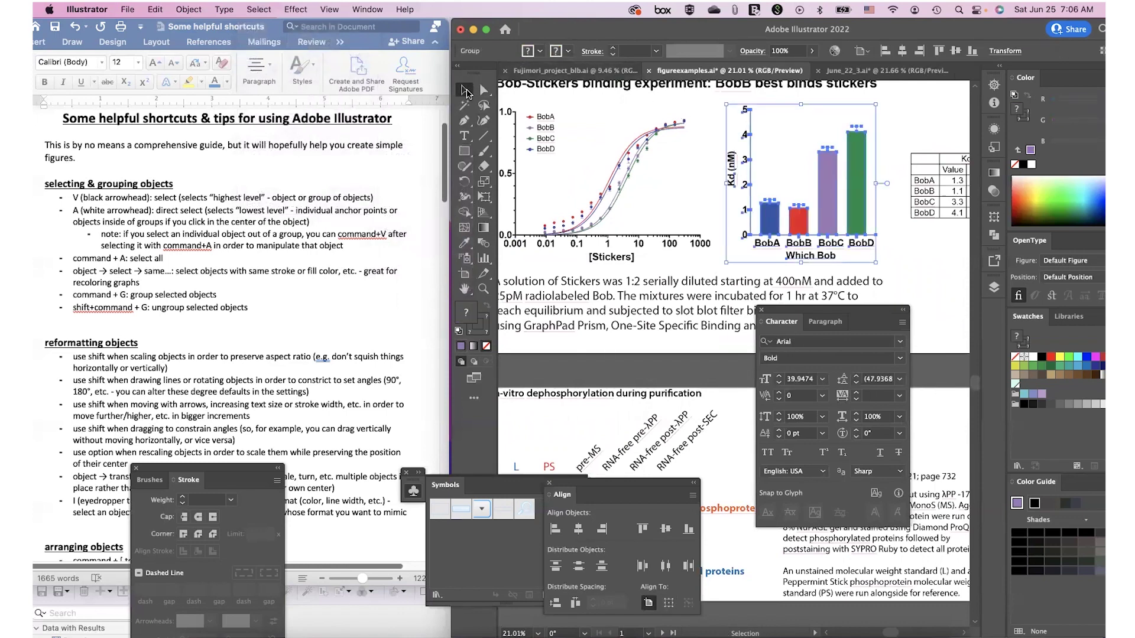
{"action": "scroll", "coordinate": [714, 220], "scroll_direction": "right", "scroll_amount": 2}
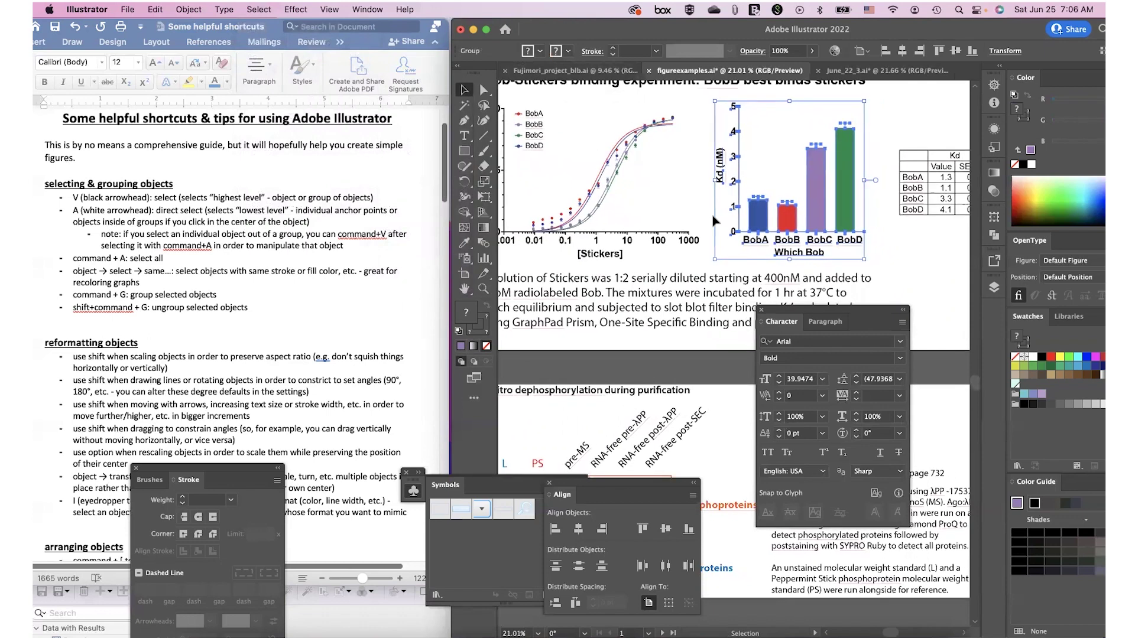
{"action": "scroll", "coordinate": [714, 220], "scroll_direction": "right", "scroll_amount": 6}
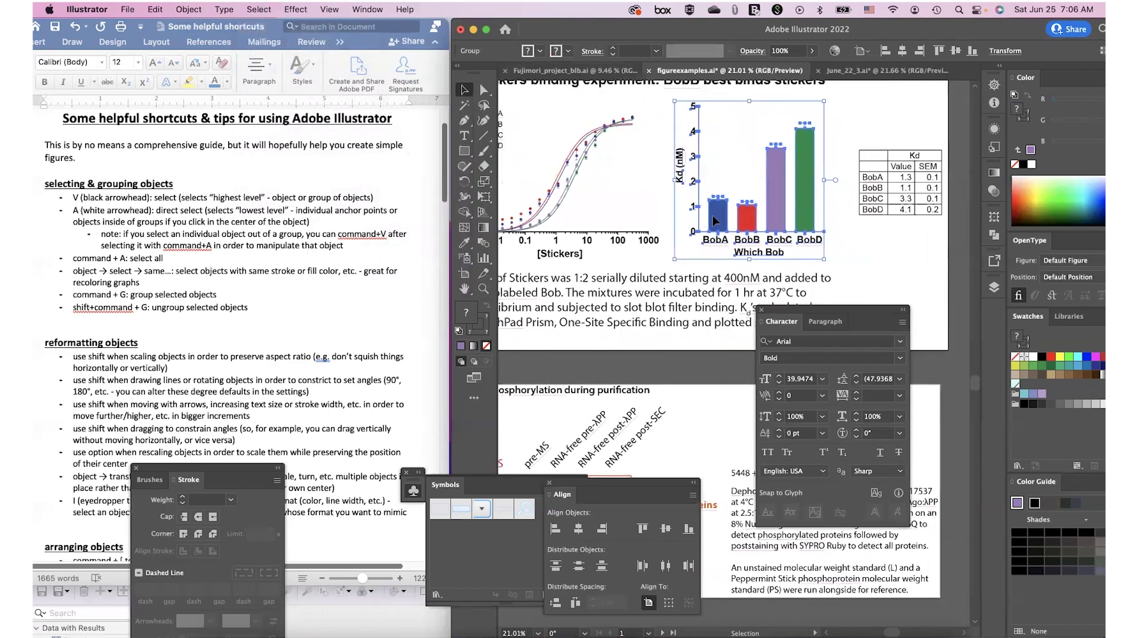
{"action": "double_click", "coordinate": [770, 187]}
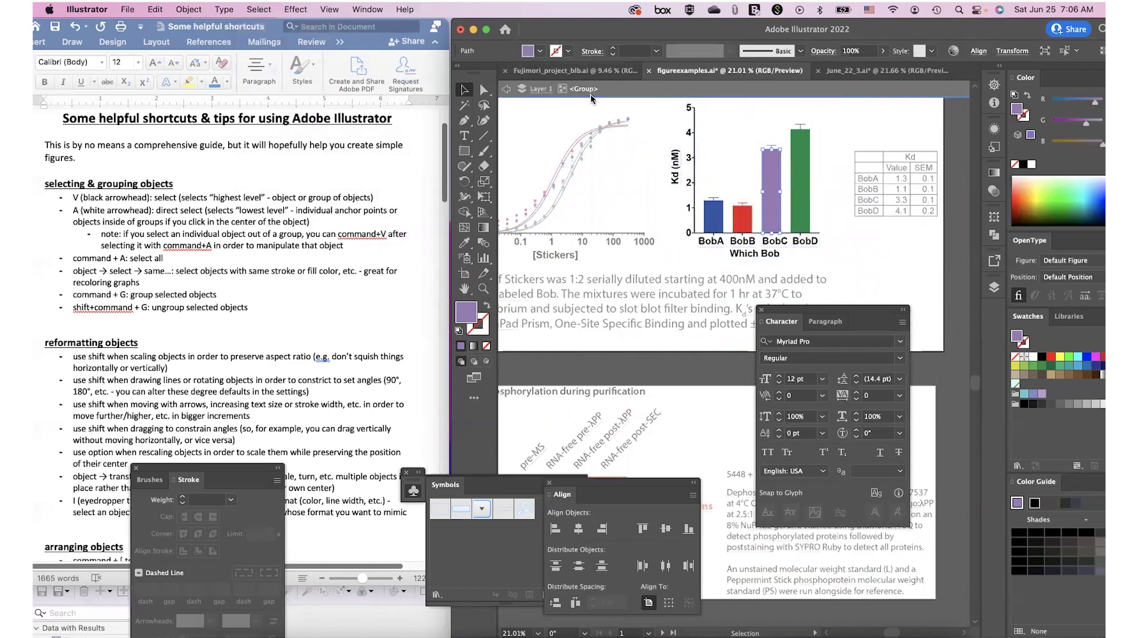
{"action": "left_click", "coordinate": [710, 169]}
{"action": "double_click", "coordinate": [702, 170]}
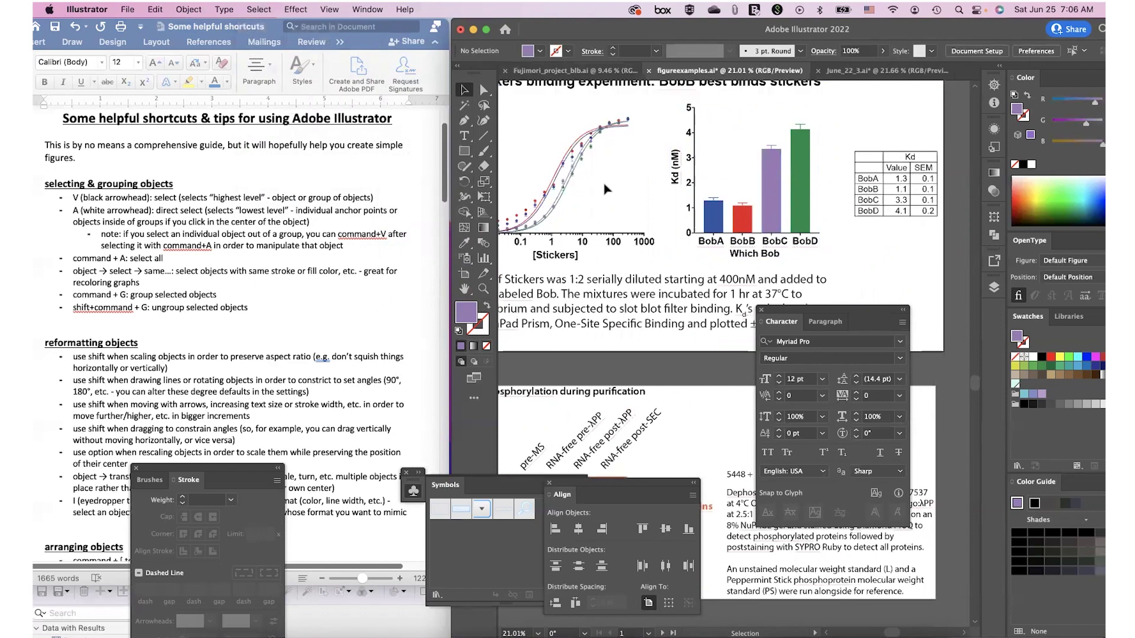
Step: Isolate the binding curve graph, select individual elements inside the group, and exit isolation
{"action": "left_click", "coordinate": [569, 180]}
{"action": "scroll", "coordinate": [568, 180], "scroll_direction": "left", "scroll_amount": 3}
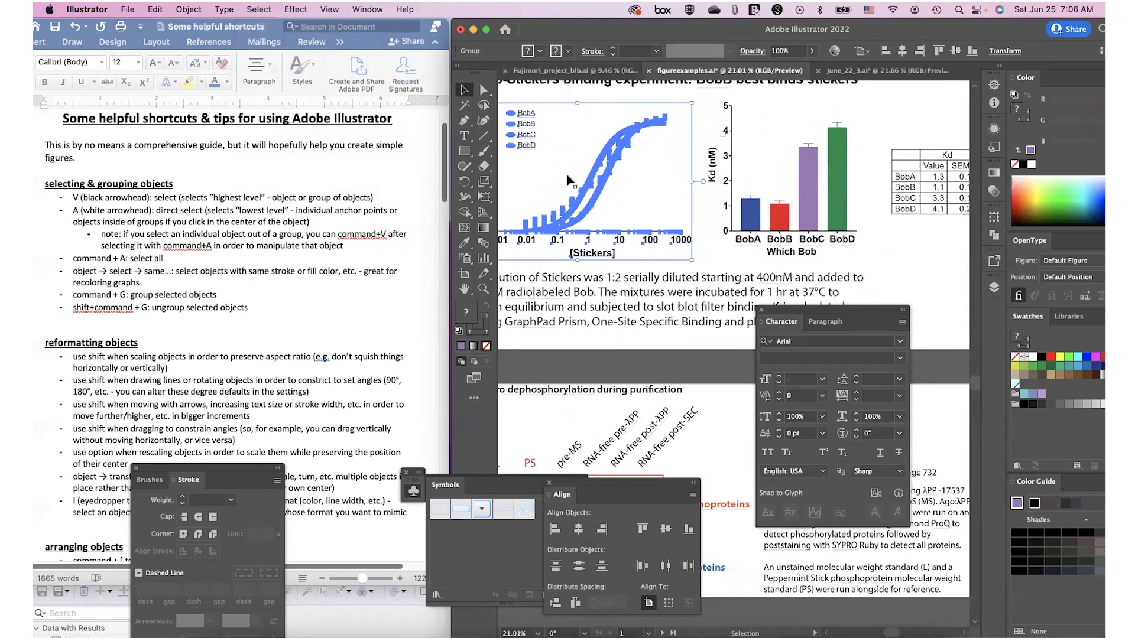
{"action": "scroll", "coordinate": [569, 181], "scroll_direction": "left", "scroll_amount": 2}
{"action": "double_click", "coordinate": [615, 201]}
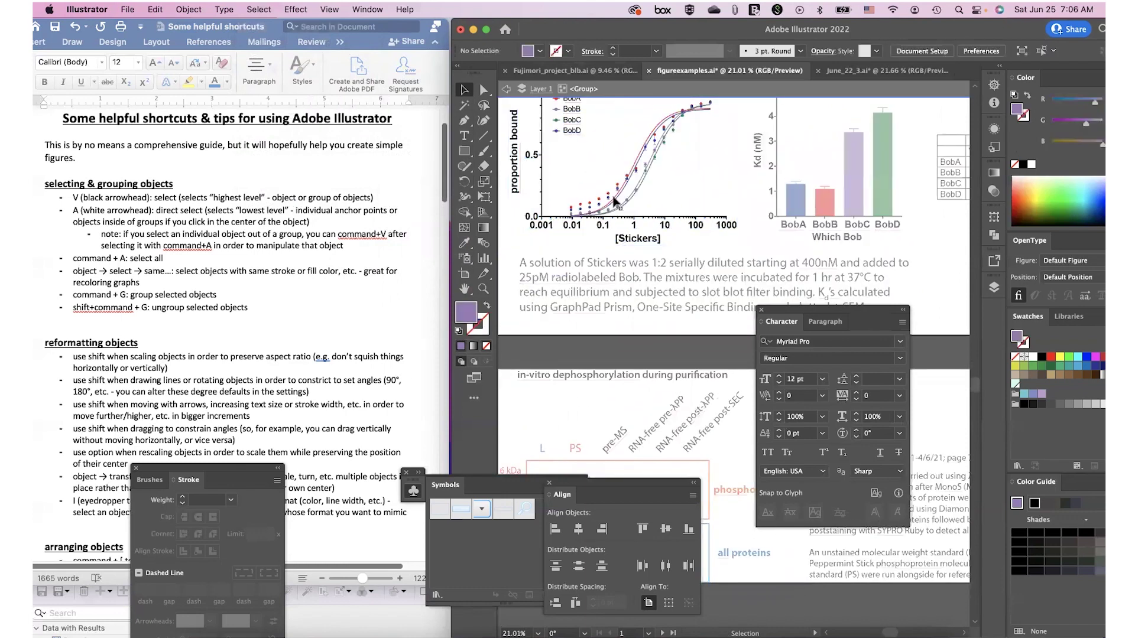
{"action": "left_click", "coordinate": [655, 213]}
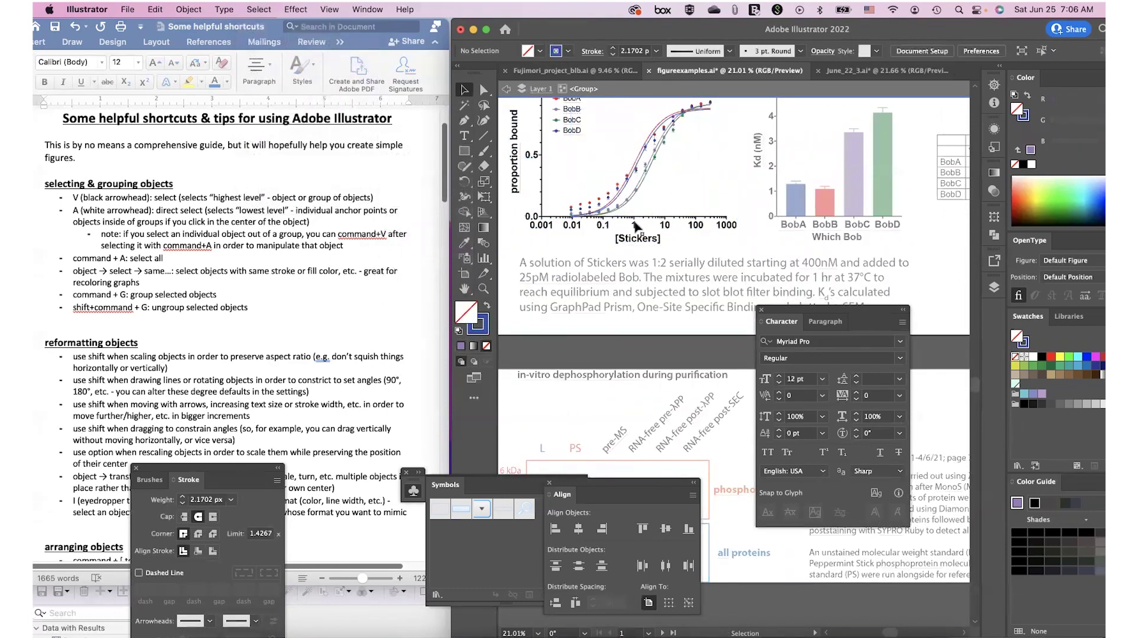
{"action": "left_click", "coordinate": [634, 226]}
{"action": "double_click", "coordinate": [703, 245]}
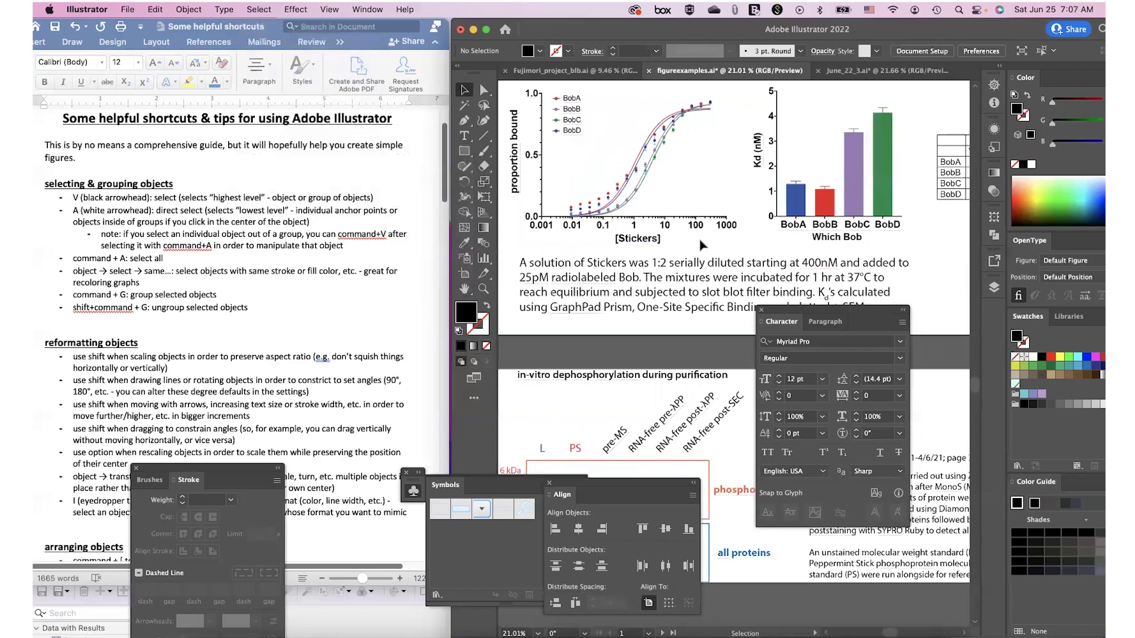
Step: Group the x-axis number labels, 0.001 through 1000, inside the binding curve graph and exit isolation
{"action": "double_click", "coordinate": [663, 227]}
{"action": "left_click_drag", "start_coordinate": [757, 222], "coordinate": [520, 229]}
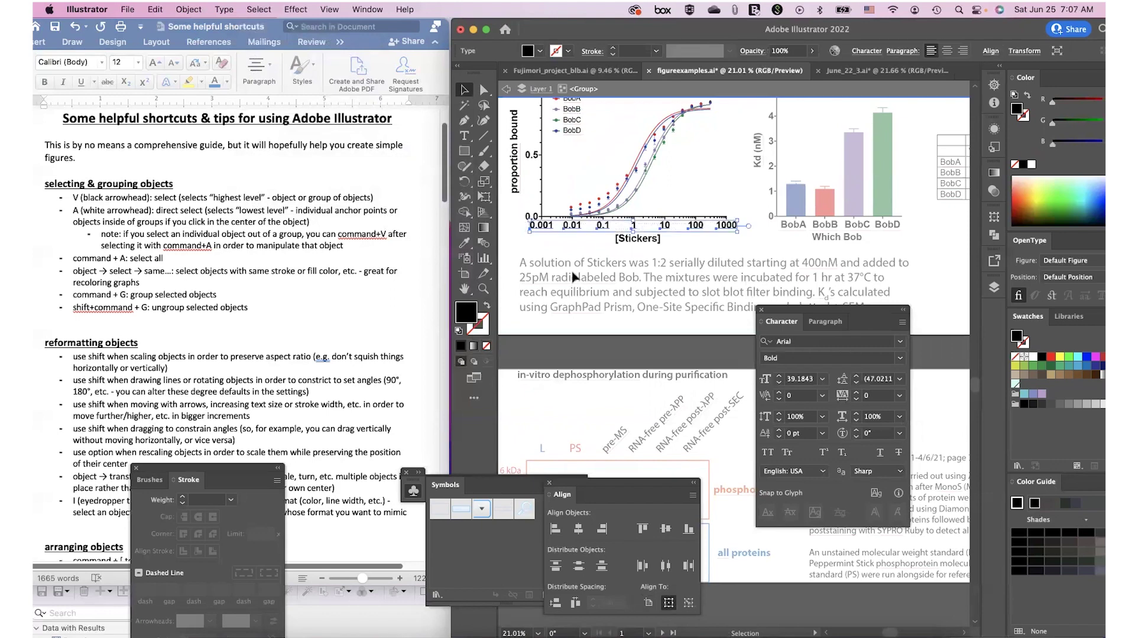
{"action": "key", "text": "super+g"}
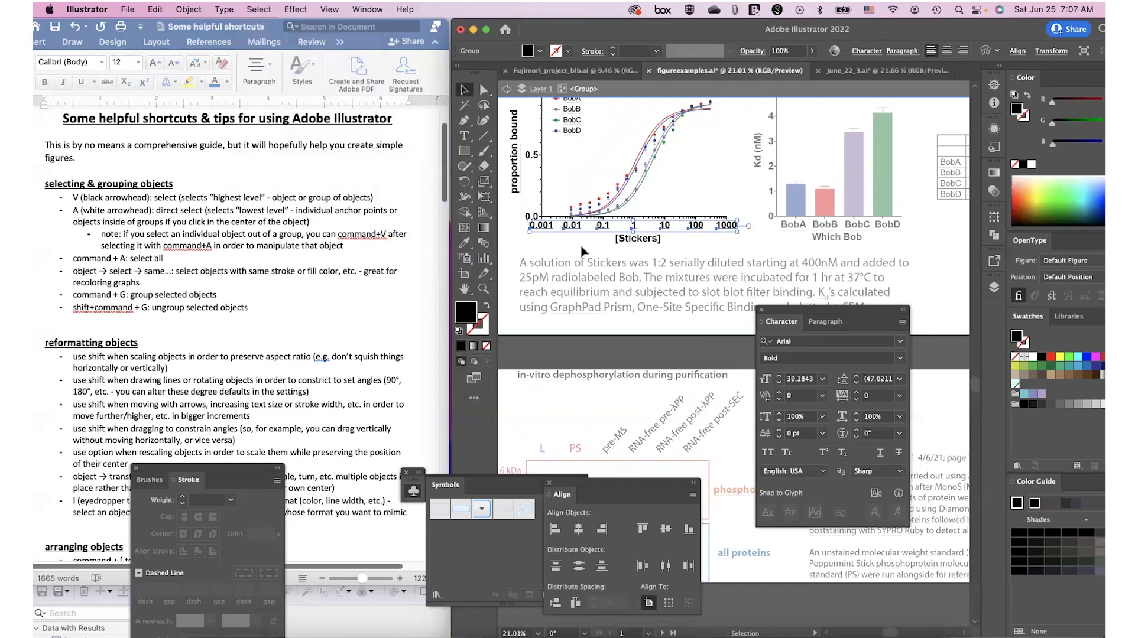
{"action": "double_click", "coordinate": [584, 251]}
Step: Isolate the binding curve graph and its nested x-axis number group to select the individual 0.1 label
{"action": "left_click", "coordinate": [625, 223]}
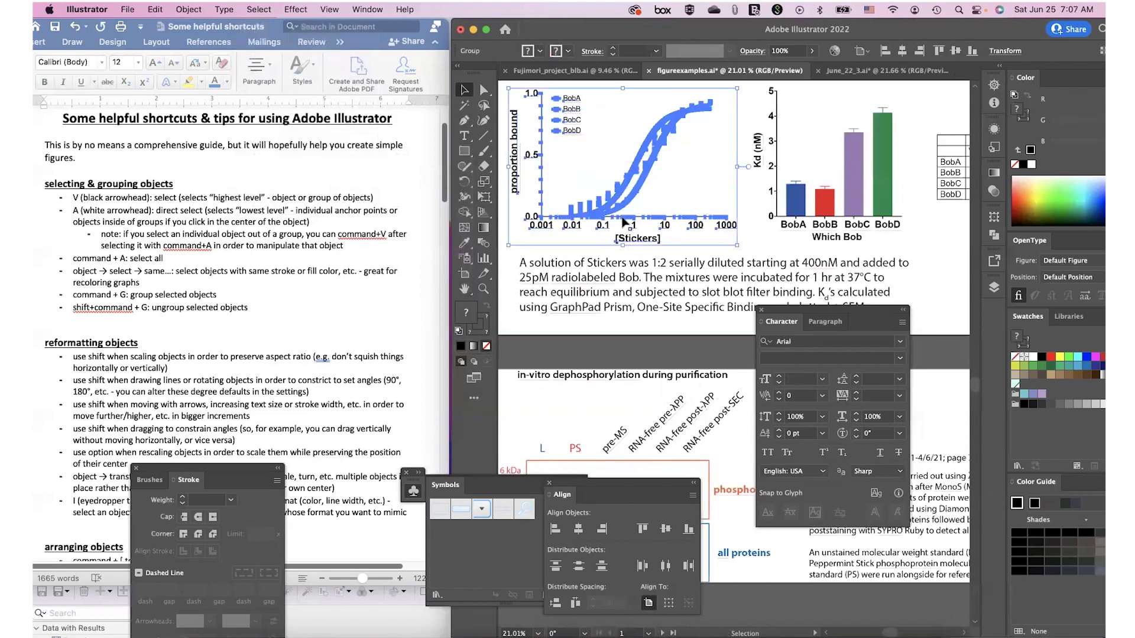
{"action": "double_click", "coordinate": [625, 223]}
{"action": "left_click", "coordinate": [606, 232]}
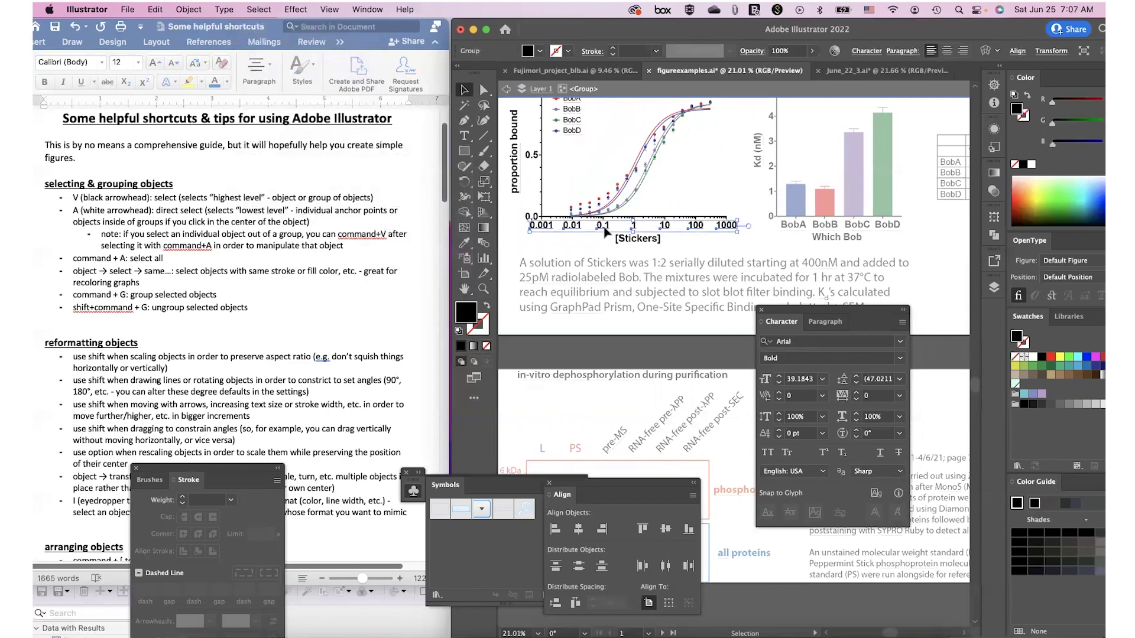
{"action": "double_click", "coordinate": [606, 231]}
{"action": "left_click", "coordinate": [606, 231]}
{"action": "double_click", "coordinate": [606, 234]}
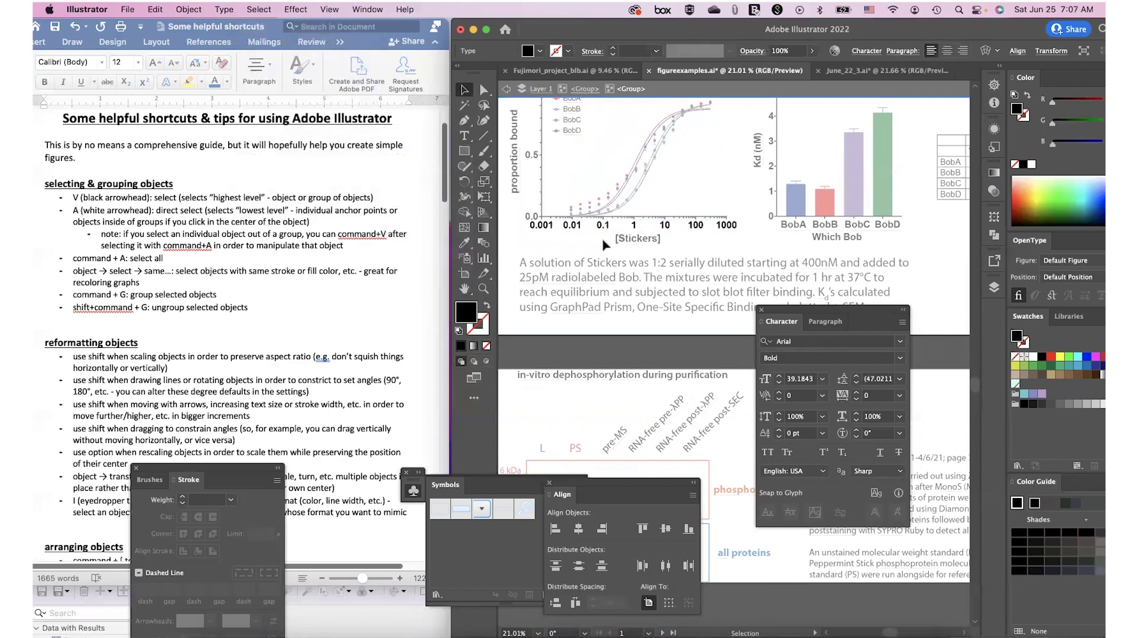
Step: Select only the 0.1 x-axis label with the Direct Selection tool without isolating its groups, and deselect it
{"action": "key", "text": "a"}
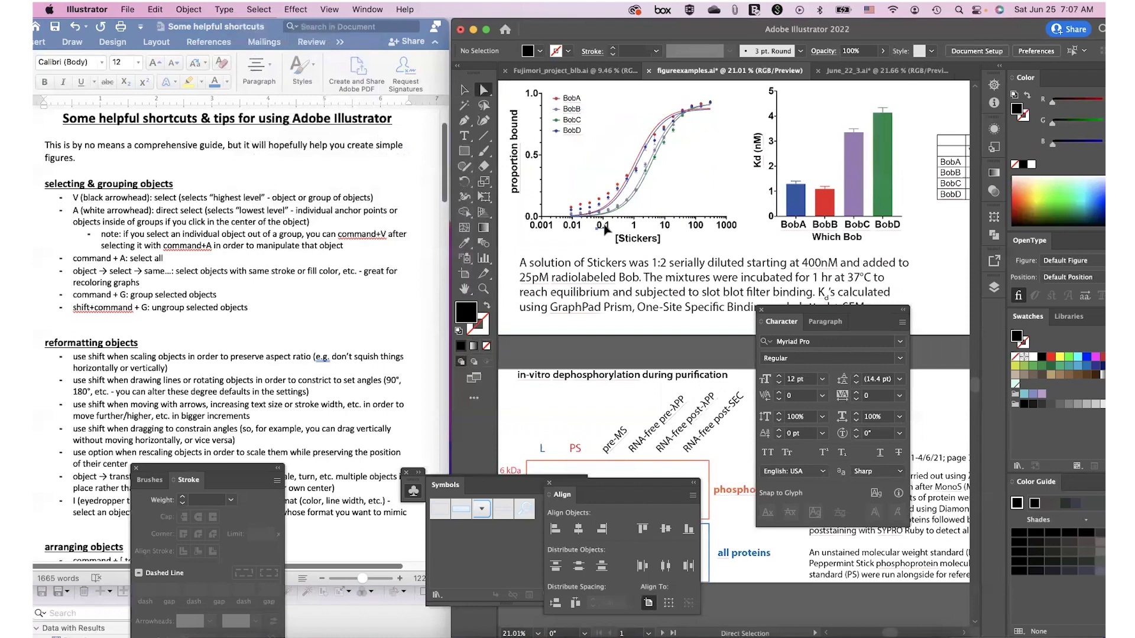
{"action": "left_click", "coordinate": [605, 232]}
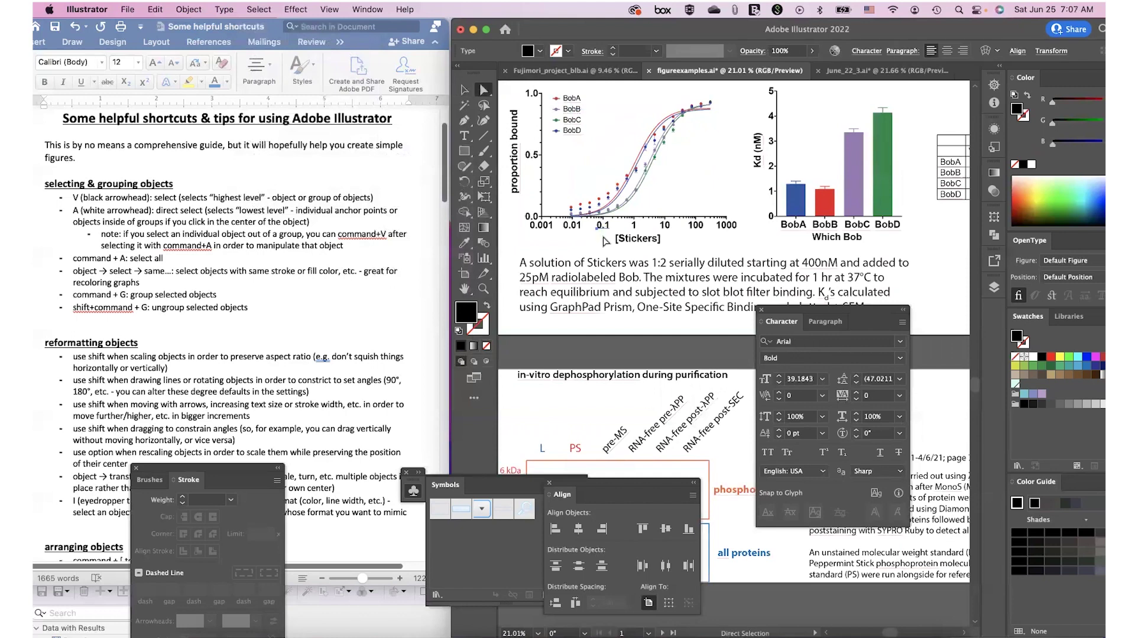
{"action": "left_click", "coordinate": [605, 241]}
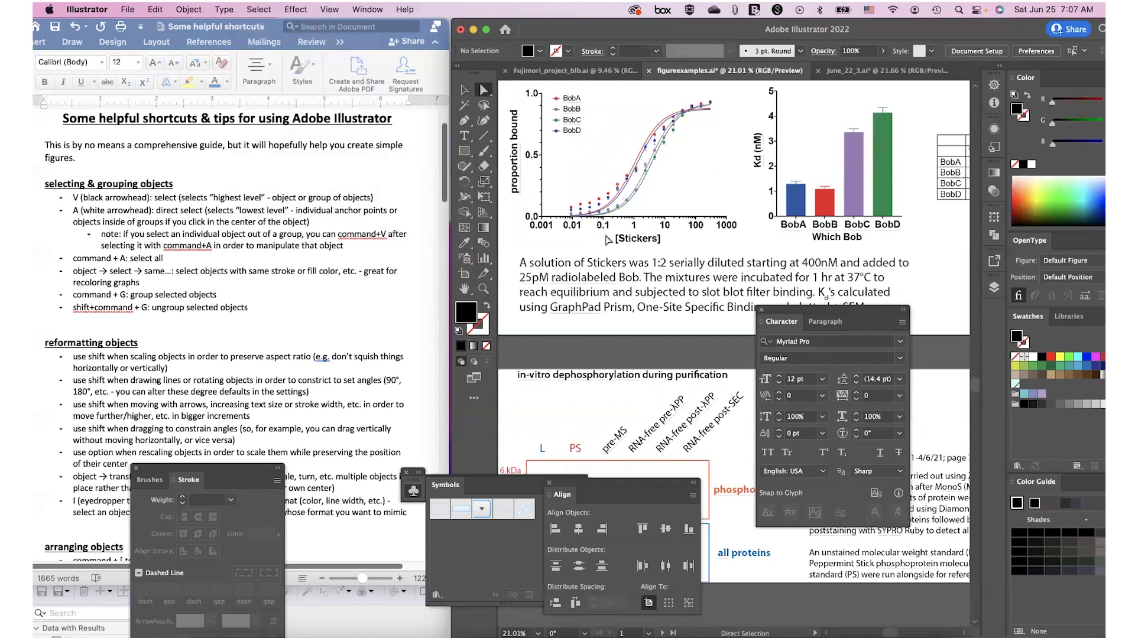
Step: Isolate the binding curve graph, temporarily use direct selection to pick the 0.1 label from its group, and exit isolation
{"action": "scroll", "coordinate": [607, 239], "scroll_direction": "down", "scroll_amount": 2}
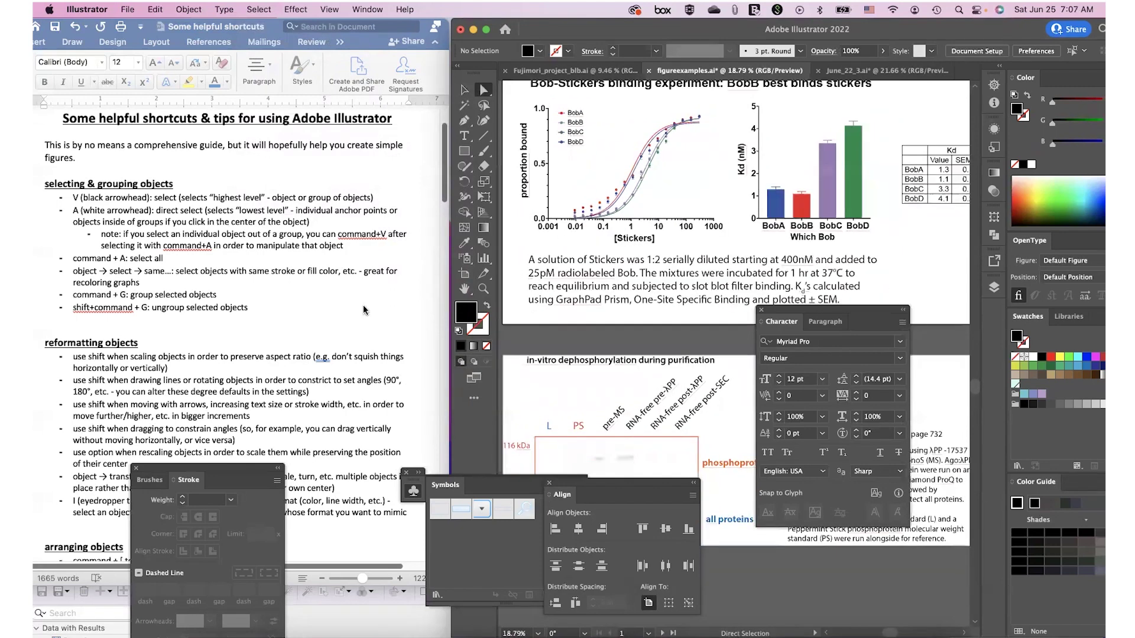
{"action": "key", "text": "v"}
{"action": "left_click", "coordinate": [598, 234]}
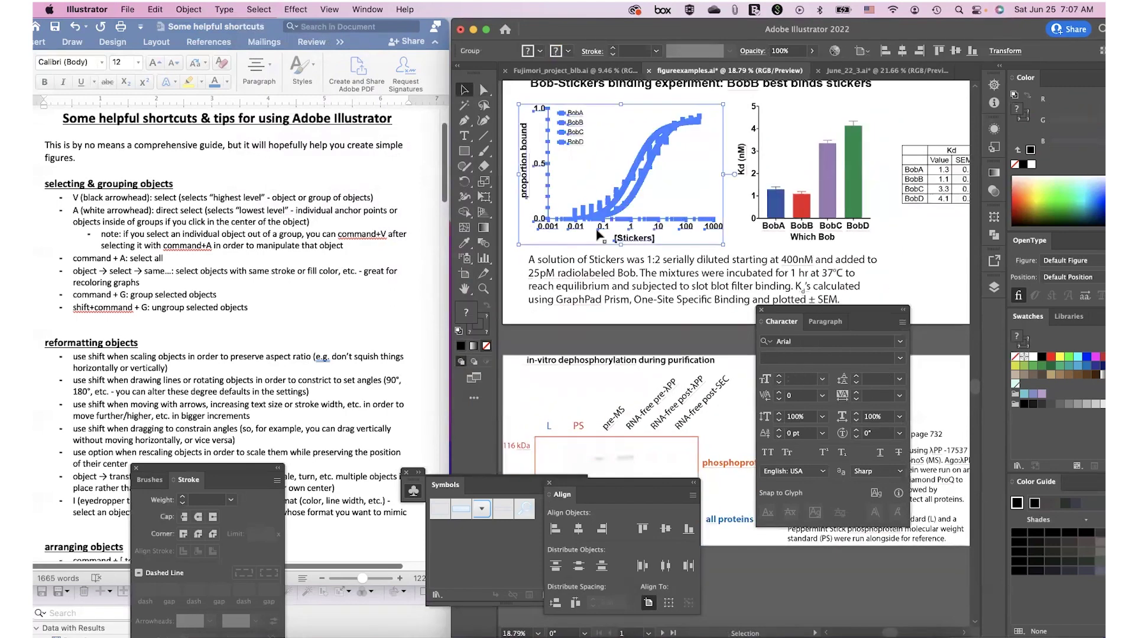
{"action": "double_click", "coordinate": [598, 234]}
{"action": "left_click", "coordinate": [600, 235]}
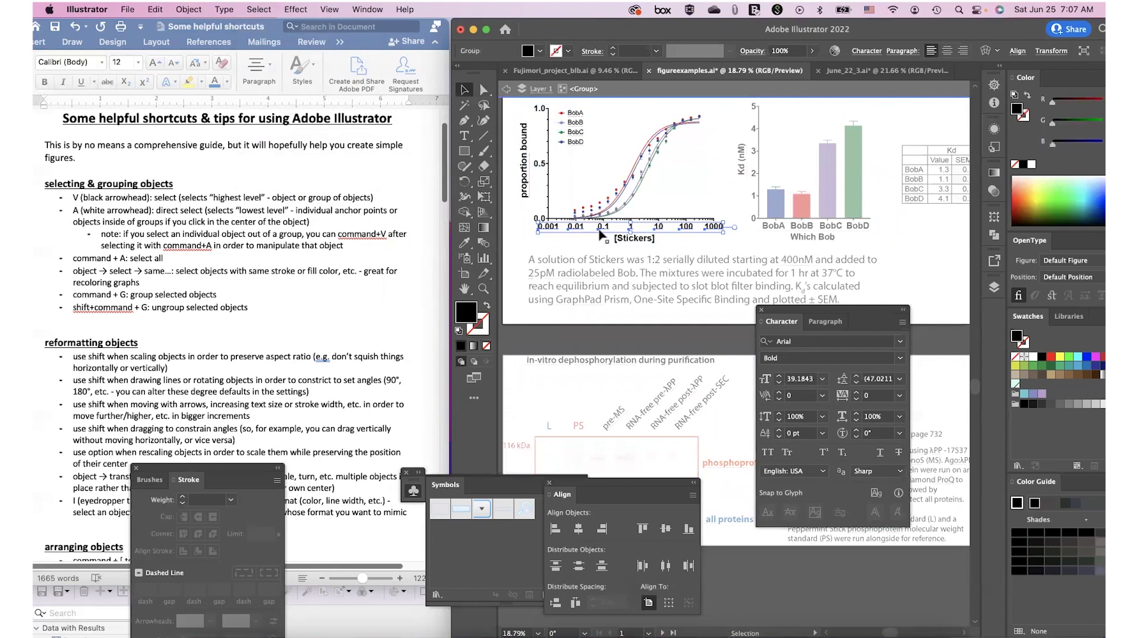
{"action": "left_click", "coordinate": [600, 236]}
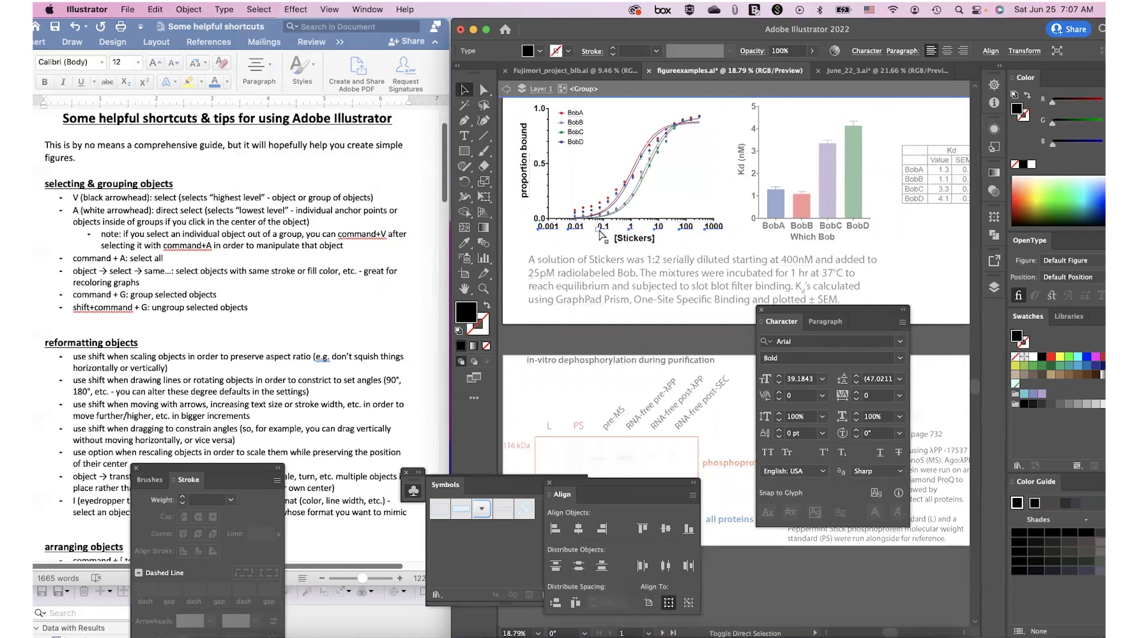
{"action": "double_click", "coordinate": [675, 181]}
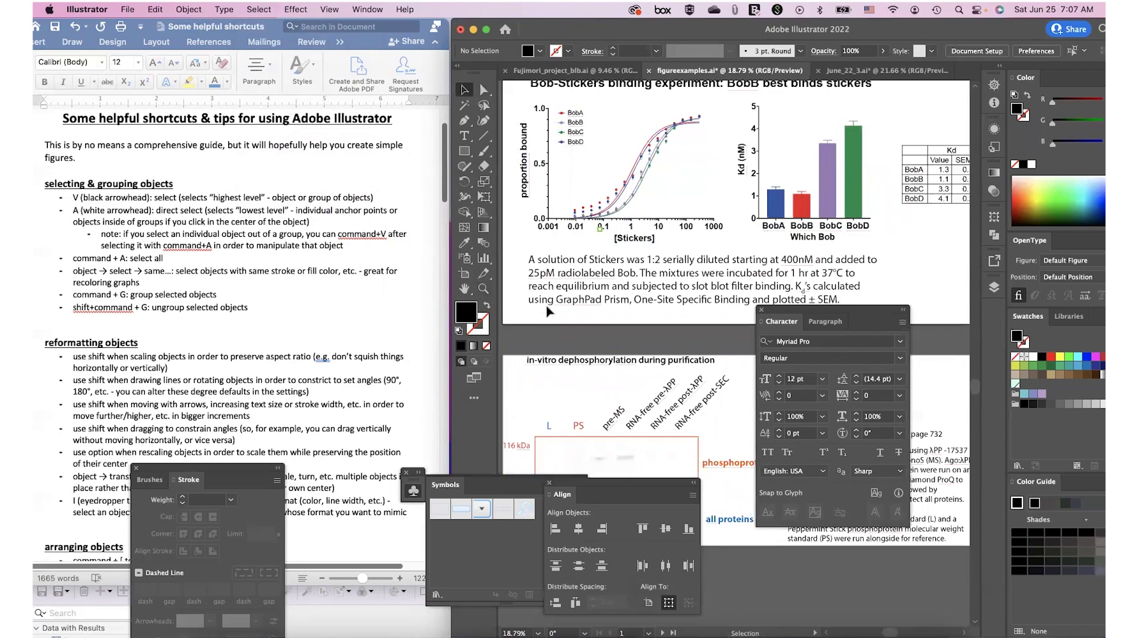
Step: Examine the notes on reformatting and arranging objects and look over the example figures on the neighbouring artboards
{"action": "scroll", "coordinate": [547, 311], "scroll_direction": "up", "scroll_amount": 2}
{"action": "scroll", "coordinate": [355, 370], "scroll_direction": "down", "scroll_amount": 8}
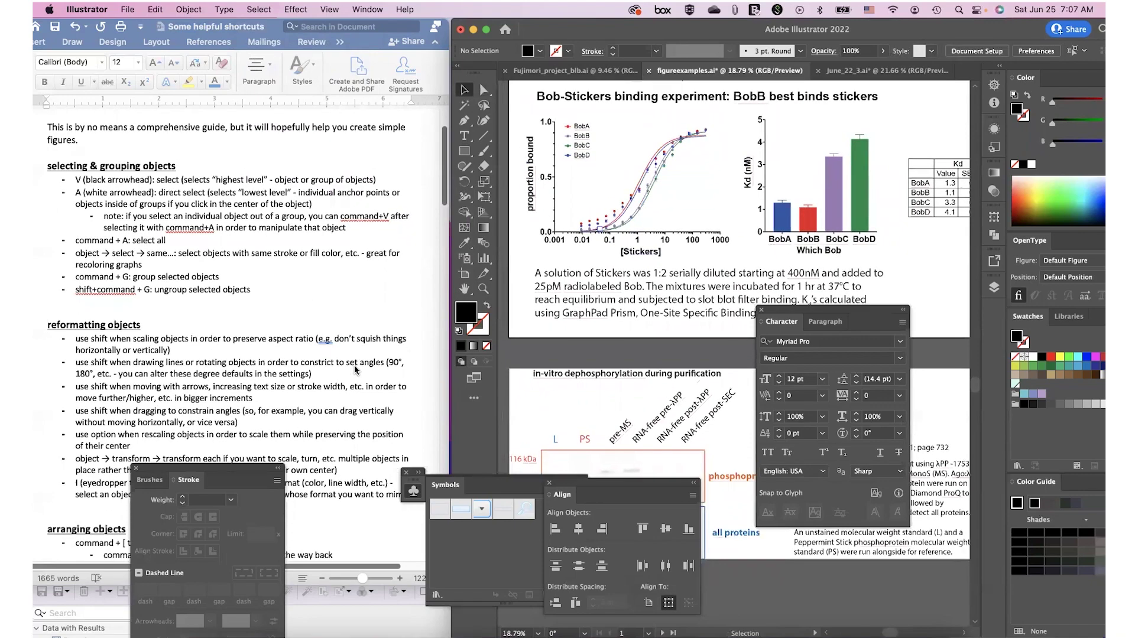
{"action": "scroll", "coordinate": [355, 370], "scroll_direction": "down", "scroll_amount": 3}
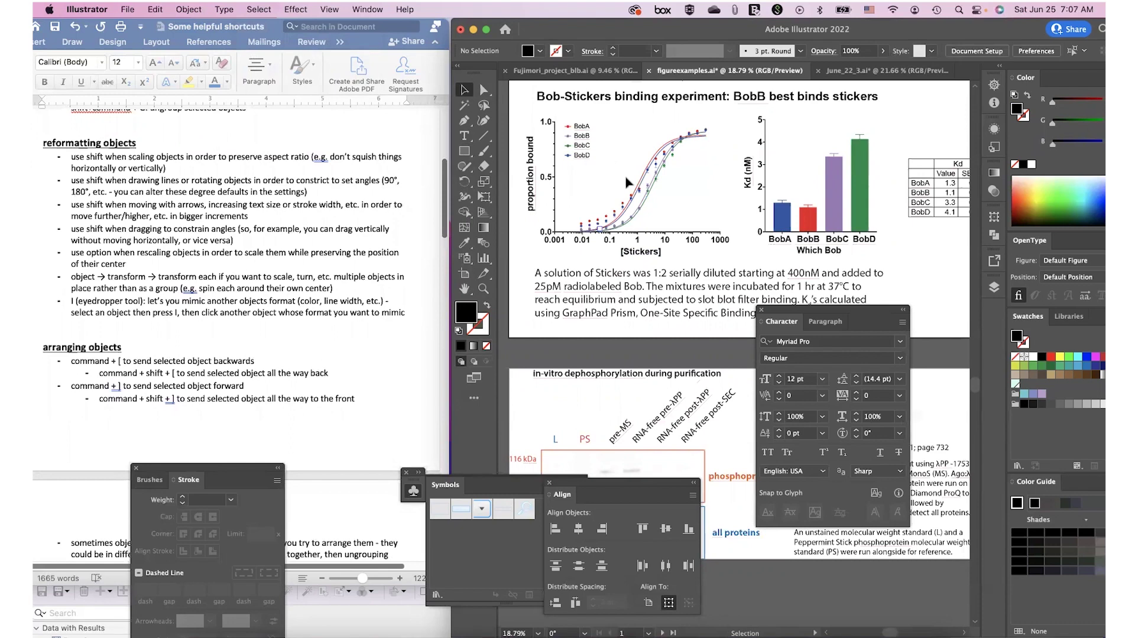
{"action": "scroll", "coordinate": [638, 213], "scroll_direction": "down", "scroll_amount": 5}
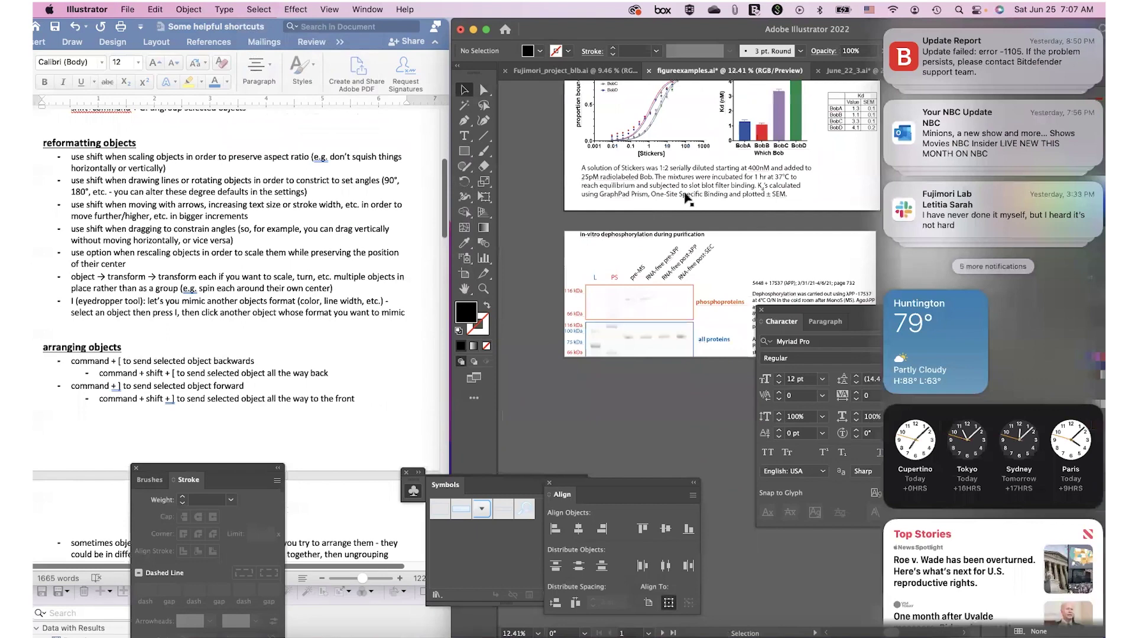
{"action": "left_click", "coordinate": [687, 201]}
{"action": "scroll", "coordinate": [688, 201], "scroll_direction": "up", "scroll_amount": 3}
{"action": "scroll", "coordinate": [688, 201], "scroll_direction": "right", "scroll_amount": 2}
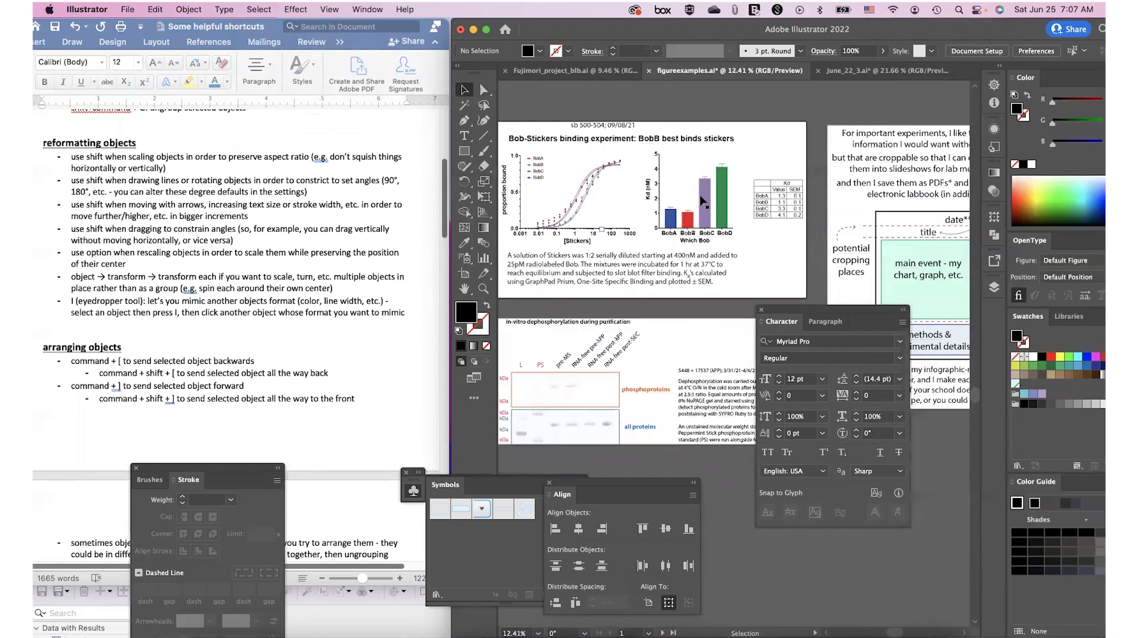
{"action": "scroll", "coordinate": [704, 201], "scroll_direction": "down", "scroll_amount": 2}
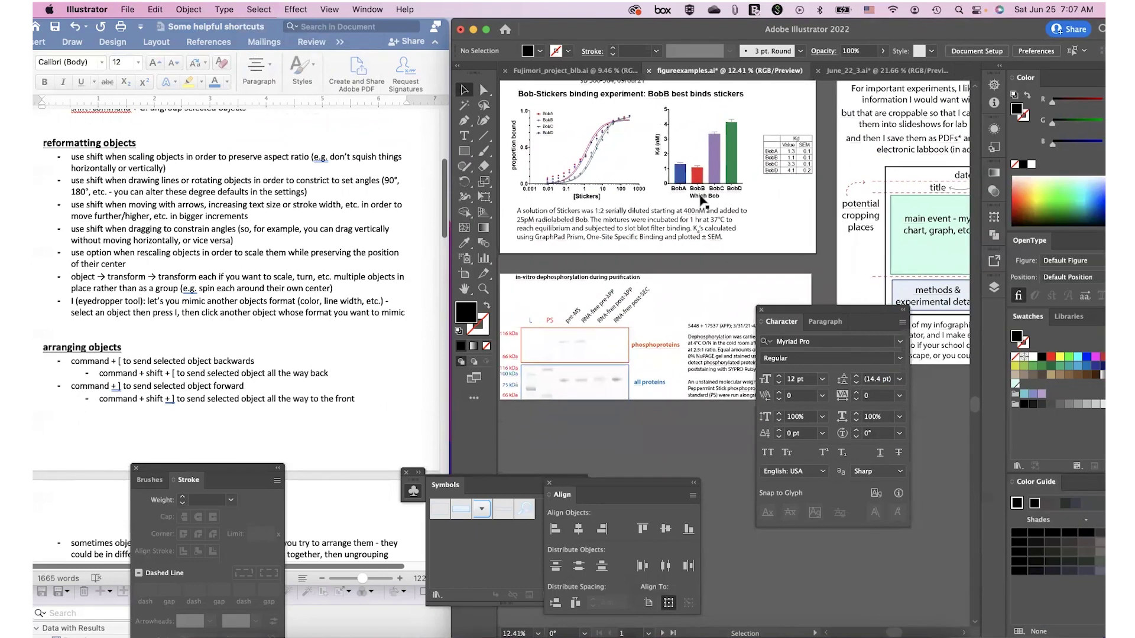
Step: Squeeze the bar graph to a narrower width without preserving its proportions, and undo the distortion
{"action": "left_click", "coordinate": [727, 158]}
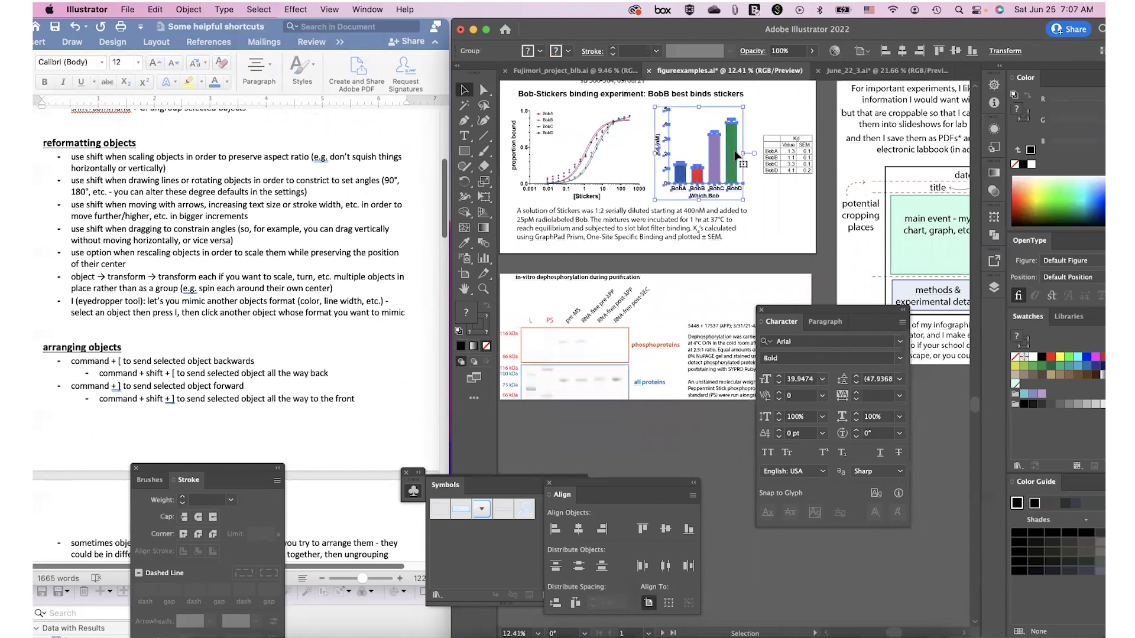
{"action": "scroll", "coordinate": [746, 104], "scroll_direction": "up", "scroll_amount": 1}
{"action": "scroll", "coordinate": [746, 104], "scroll_direction": "up", "scroll_amount": 1}
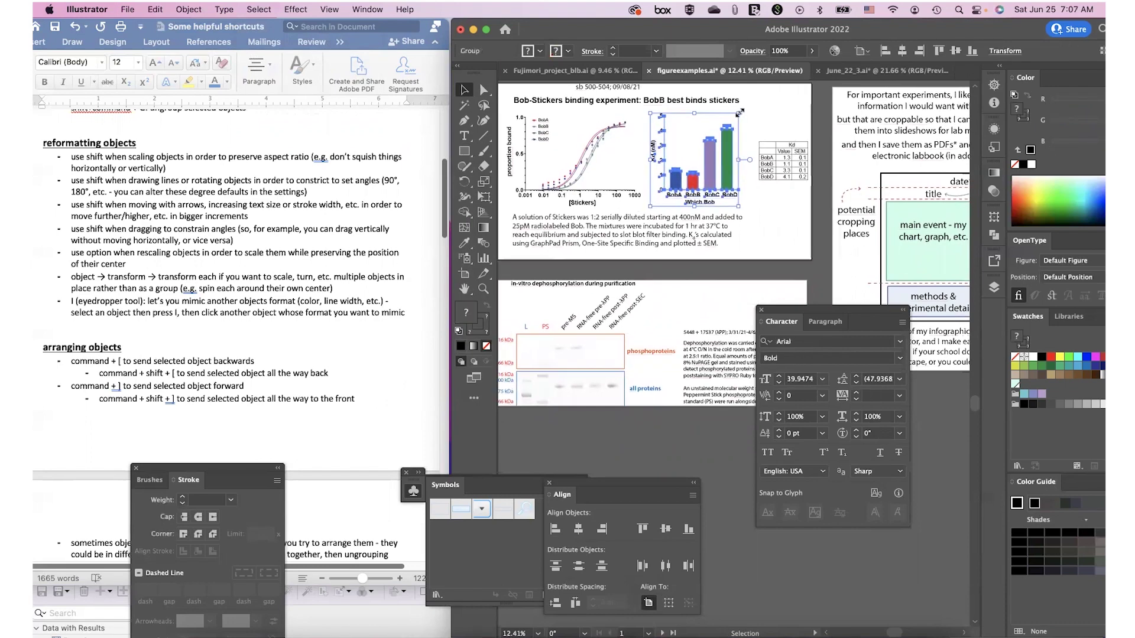
{"action": "left_click_drag", "start_coordinate": [740, 113], "coordinate": [685, 106]}
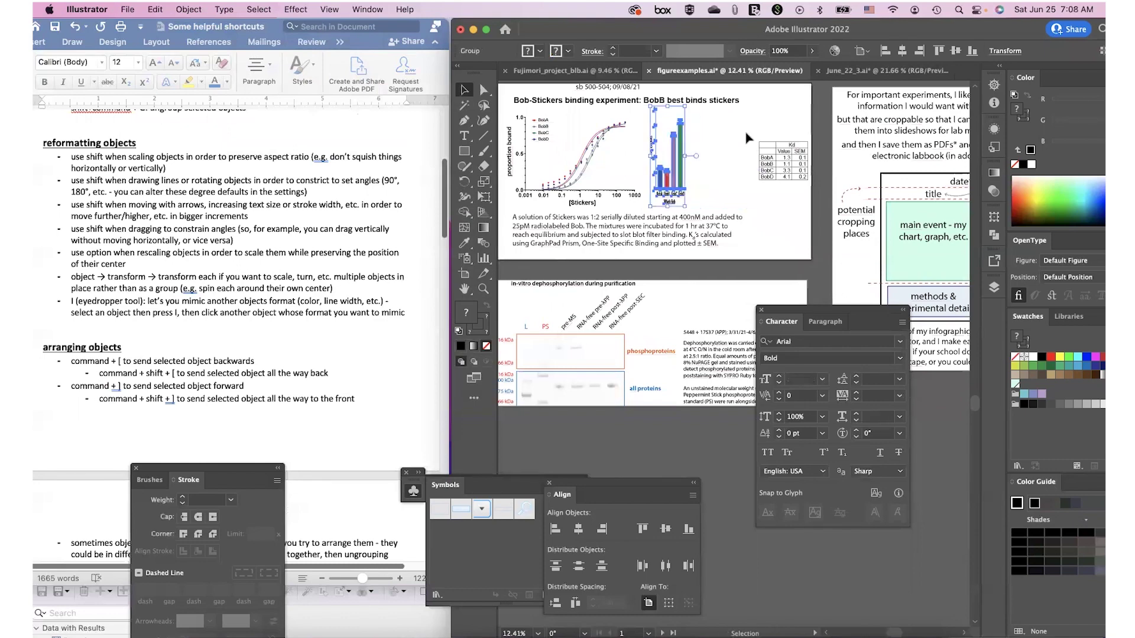
{"action": "key", "text": "super+z"}
{"action": "key", "text": "super+z"}
{"action": "key", "text": "super+z"}
{"action": "key", "text": "super+z"}
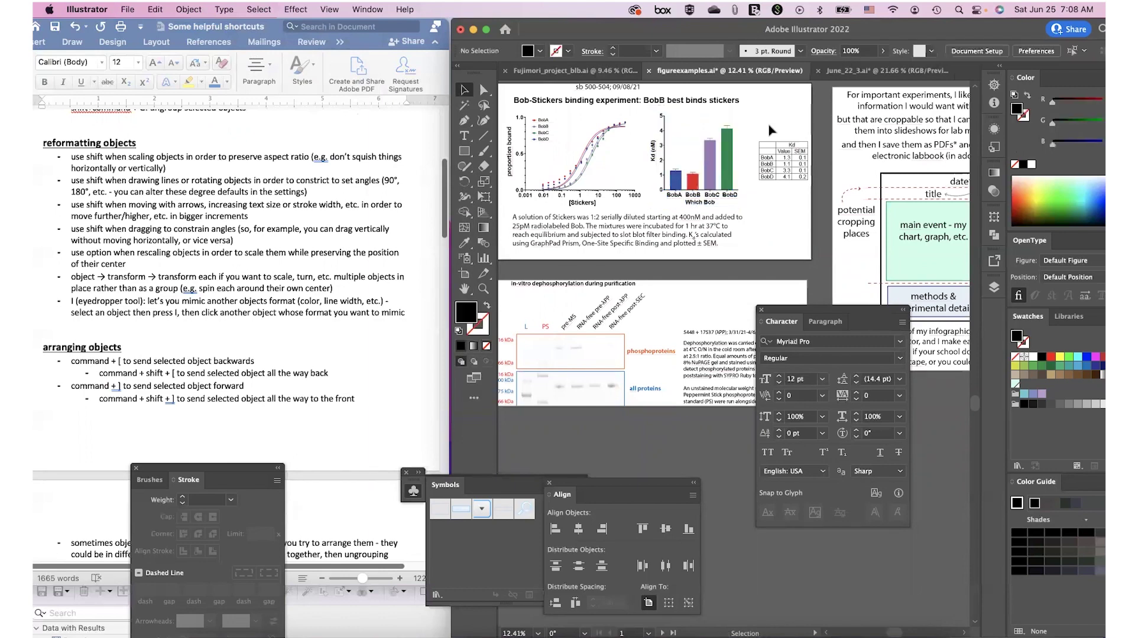
Step: Rotate the whole bar graph about 45° clockwise with the angle constrained, and undo the rotation
{"action": "scroll", "coordinate": [771, 130], "scroll_direction": "up", "scroll_amount": 2}
{"action": "left_click", "coordinate": [724, 146]}
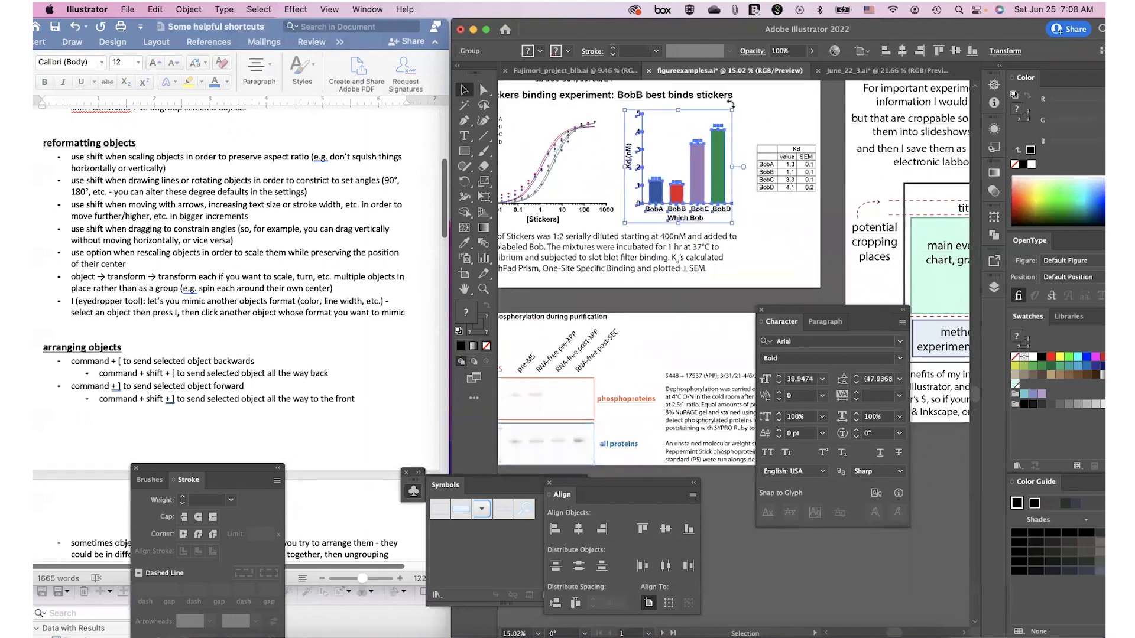
{"action": "mouse_move", "coordinate": [733, 111]}
{"action": "left_mouse_down"}
{"action": "mouse_move", "coordinate": [717, 127]}
{"action": "mouse_move", "coordinate": [746, 107]}
{"action": "left_mouse_up"}
{"action": "left_click", "coordinate": [749, 114]}
{"action": "left_click", "coordinate": [721, 155]}
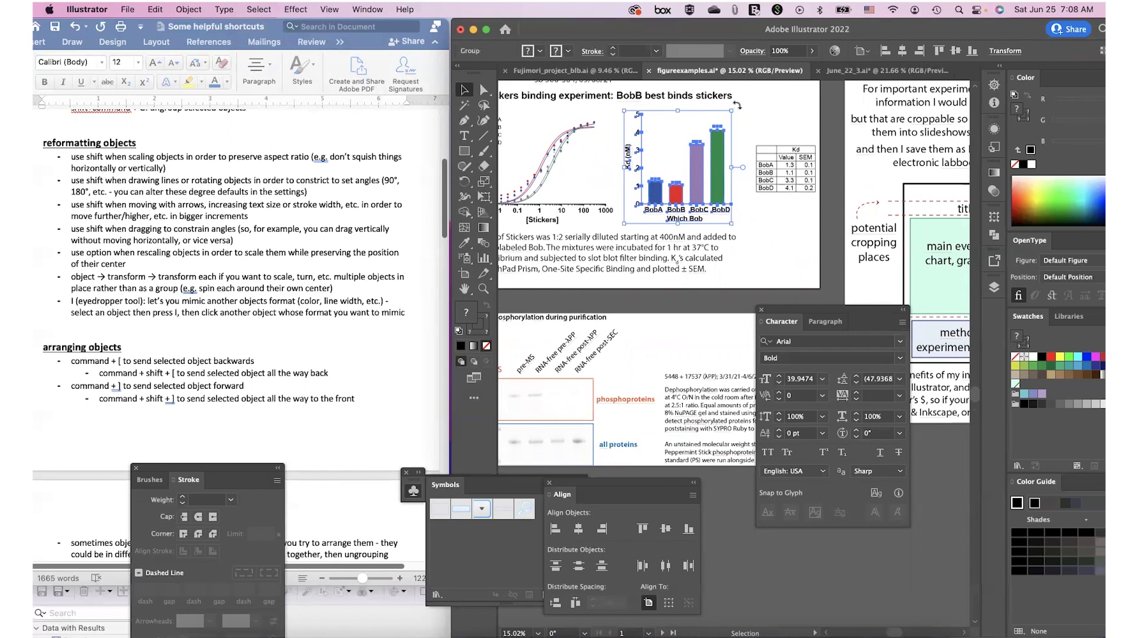
{"action": "left_click_drag", "start_coordinate": [738, 105], "coordinate": [759, 137]}
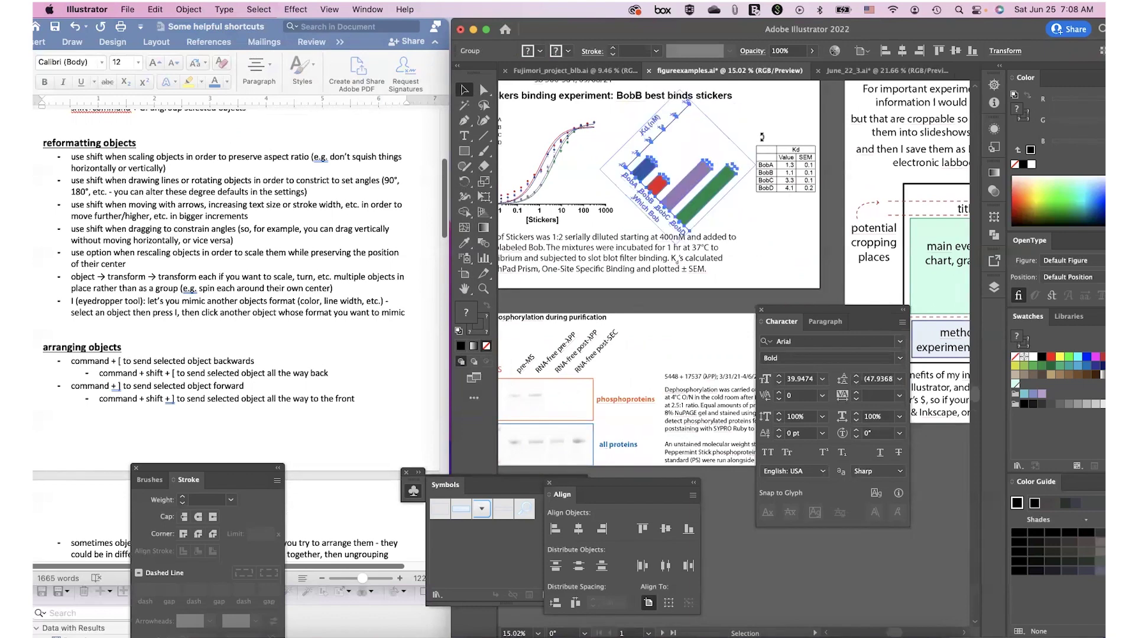
{"action": "left_click_drag", "start_coordinate": [762, 135], "coordinate": [760, 133]}
{"action": "key", "text": "super+z"}
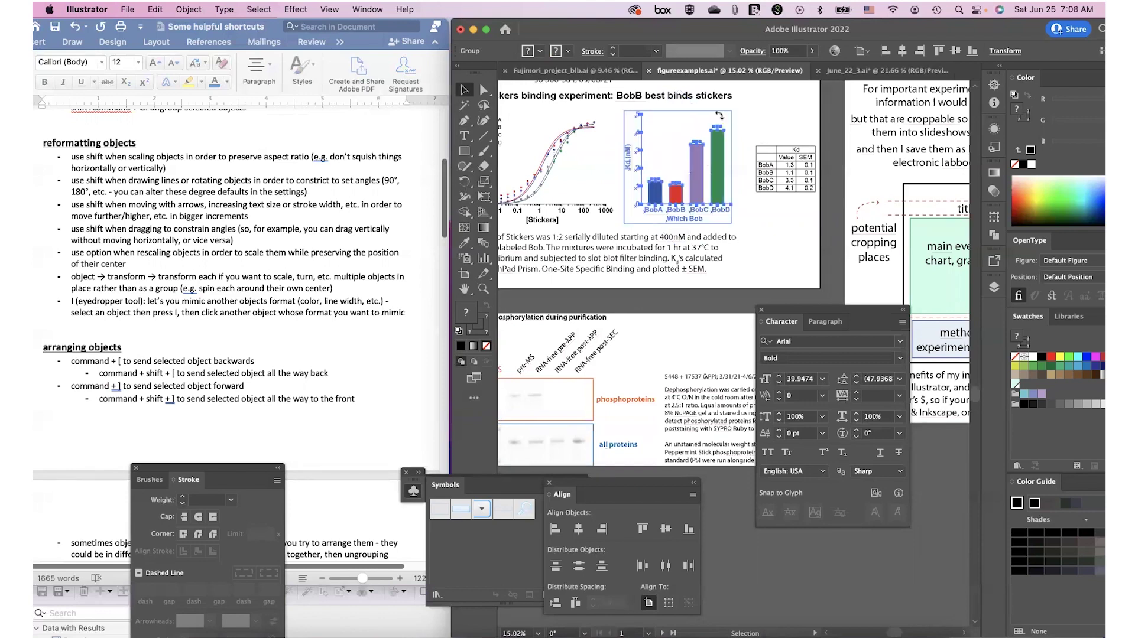
Step: Examine the width and height proportion link in the bar graph's transform settings, and deselect the graph
{"action": "left_click_drag", "start_coordinate": [702, 105], "coordinate": [704, 106]}
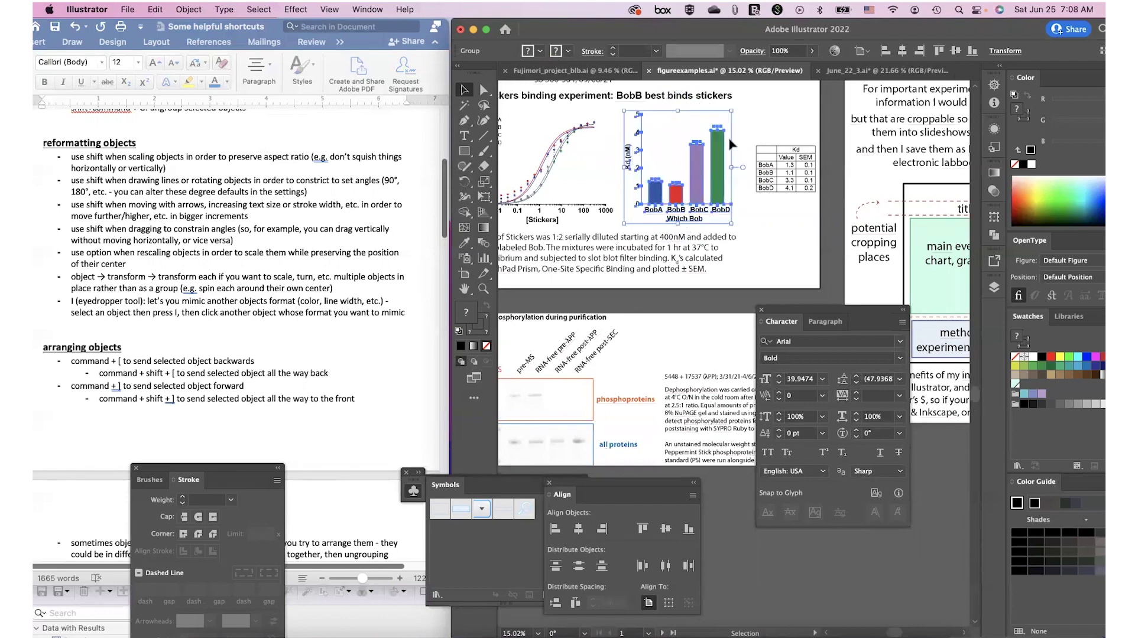
{"action": "mouse_move", "coordinate": [720, 158]}
{"action": "left_mouse_down"}
{"action": "mouse_move", "coordinate": [739, 161]}
{"action": "mouse_move", "coordinate": [683, 160]}
{"action": "mouse_move", "coordinate": [722, 159]}
{"action": "left_mouse_up"}
{"action": "left_click", "coordinate": [1015, 52]}
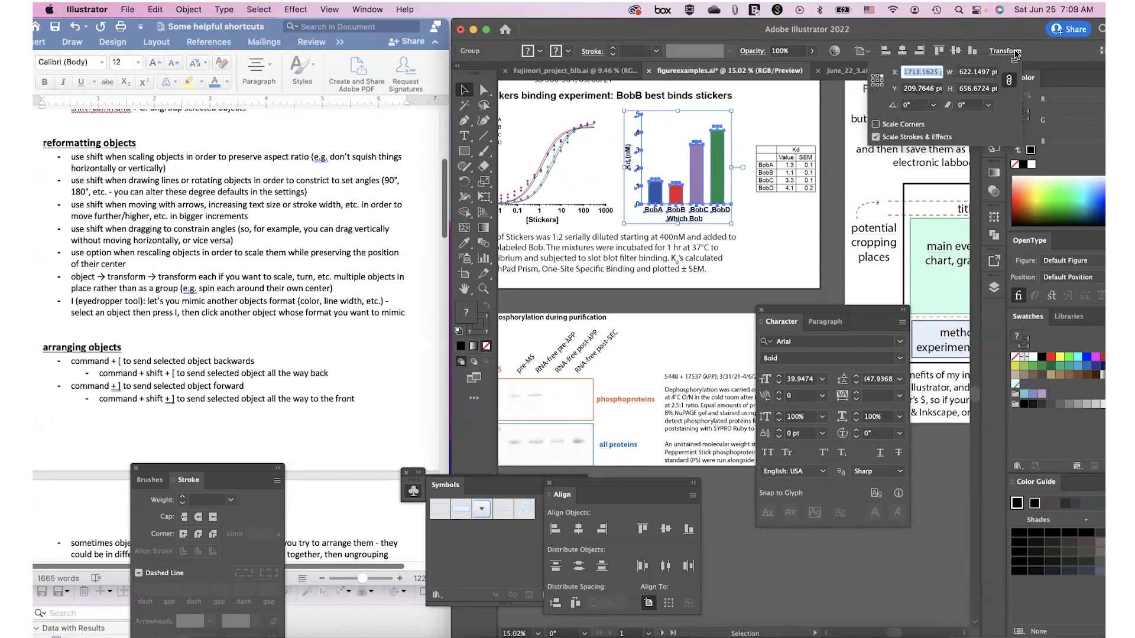
{"action": "left_click", "coordinate": [1011, 80]}
{"action": "left_click", "coordinate": [793, 121]}
{"action": "left_click", "coordinate": [793, 121]}
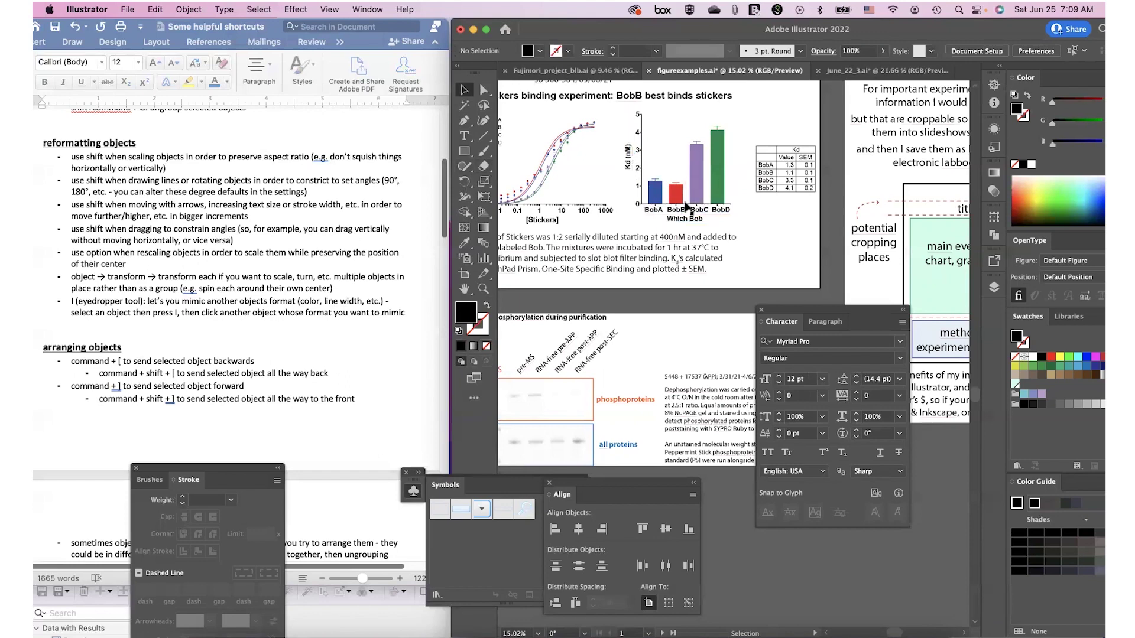
Step: Select the bar graph and nudge it slightly to the right in small increments
{"action": "left_click", "coordinate": [704, 211]}
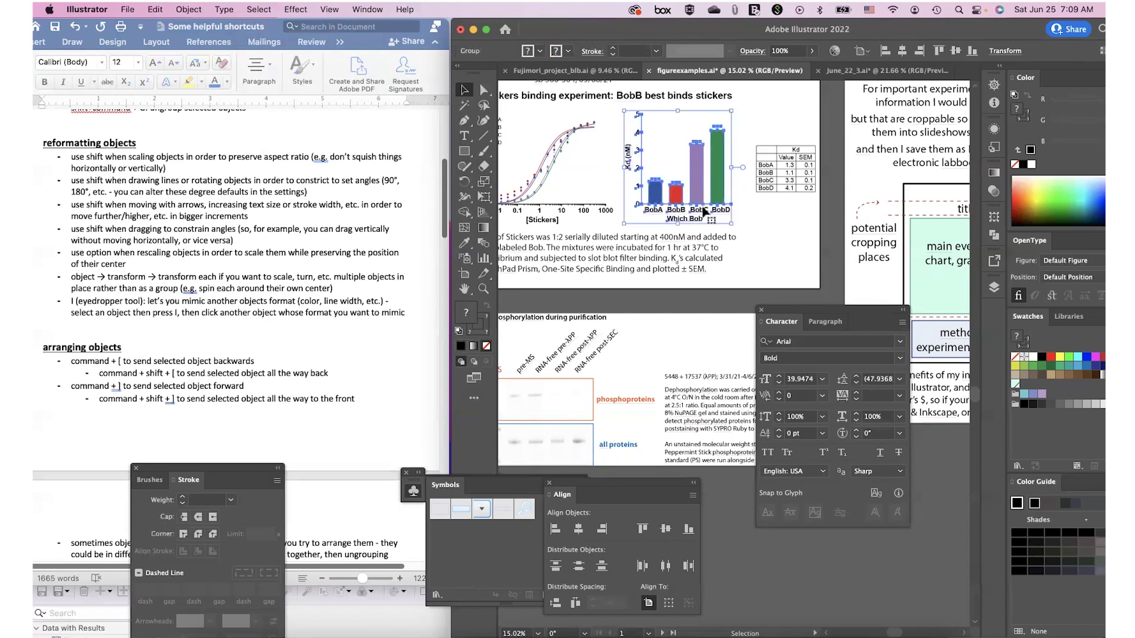
{"action": "key", "text": "Right"}
{"action": "key", "text": "Right"}
{"action": "key", "text": "Right"}
{"action": "key", "text": "Right"}
{"action": "key", "text": "Right"}
{"action": "key", "text": "Right"}
{"action": "key", "text": "Right"}
{"action": "key", "text": "Right"}
{"action": "key", "text": "Right"}
{"action": "key", "text": "Right"}
{"action": "key", "text": "Right"}
{"action": "key", "text": "Right"}
{"action": "key", "text": "Right"}
{"action": "key", "text": "Right"}
{"action": "key", "text": "Right"}
{"action": "key", "text": "Right"}
{"action": "key", "text": "Right"}
{"action": "key", "text": "Right"}
{"action": "key", "text": "Right"}
{"action": "key", "text": "Right"}
{"action": "key", "text": "Right"}
{"action": "key", "text": "Right"}
{"action": "key", "text": "Right"}
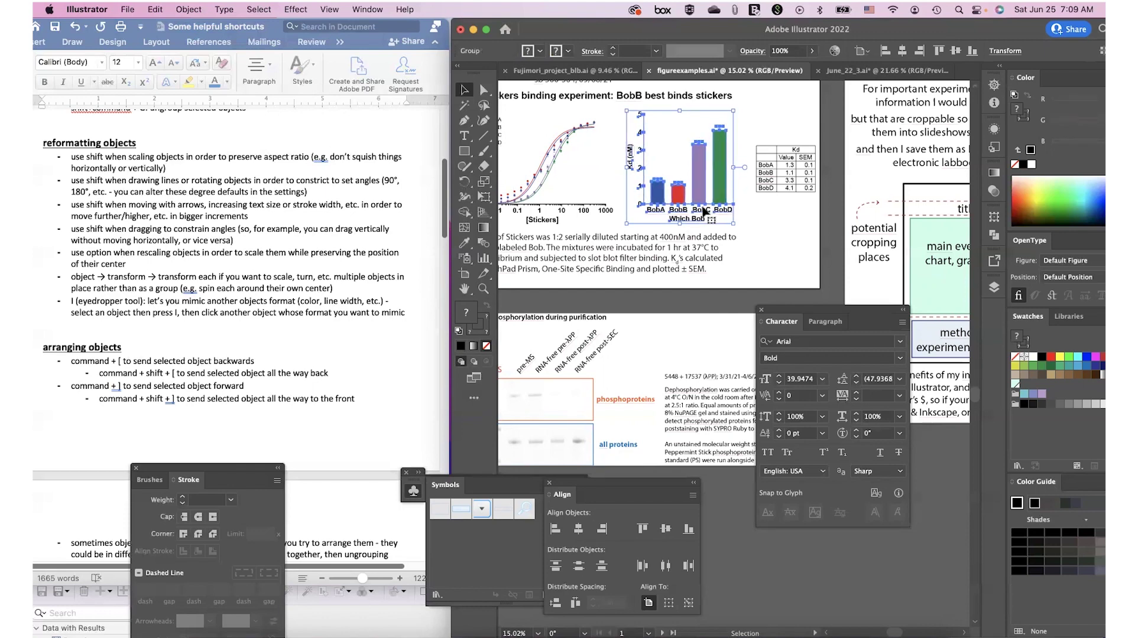
Step: Move the bar graph further right toward the Kd table in larger nudge increments
{"action": "key", "text": "shift+Right"}
{"action": "key", "text": "shift+Right"}
{"action": "key", "text": "shift+Right"}
{"action": "key", "text": "shift+Right"}
{"action": "key", "text": "shift+Right"}
{"action": "key", "text": "shift+Right"}
{"action": "key", "text": "shift+Right"}
{"action": "key", "text": "shift+Right"}
{"action": "key", "text": "shift+Right"}
{"action": "key", "text": "shift+Right"}
{"action": "key", "text": "shift+Right"}
{"action": "key", "text": "shift+Right"}
{"action": "key", "text": "shift+Right"}
{"action": "key", "text": "shift+Right"}
{"action": "key", "text": "shift+Right"}
{"action": "key", "text": "shift+Right"}
{"action": "key", "text": "shift+Right"}
{"action": "key", "text": "shift+Right"}
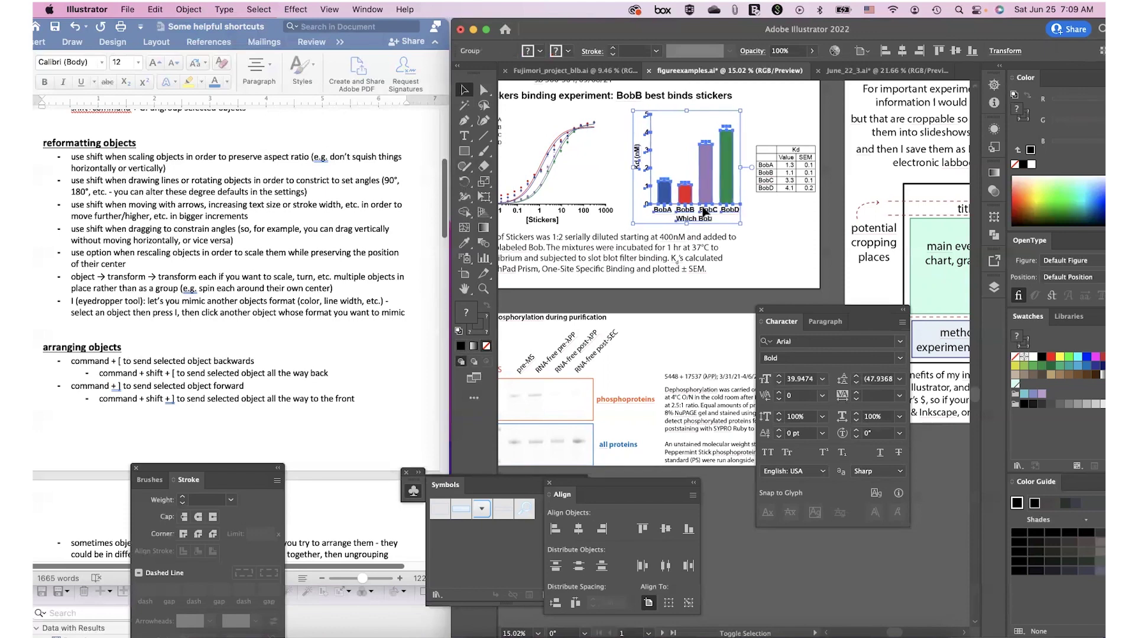
Step: Move the bar graph back left, away from the Kd table, in larger nudge increments
{"action": "key", "text": "shift+Left"}
{"action": "key", "text": "shift+Left"}
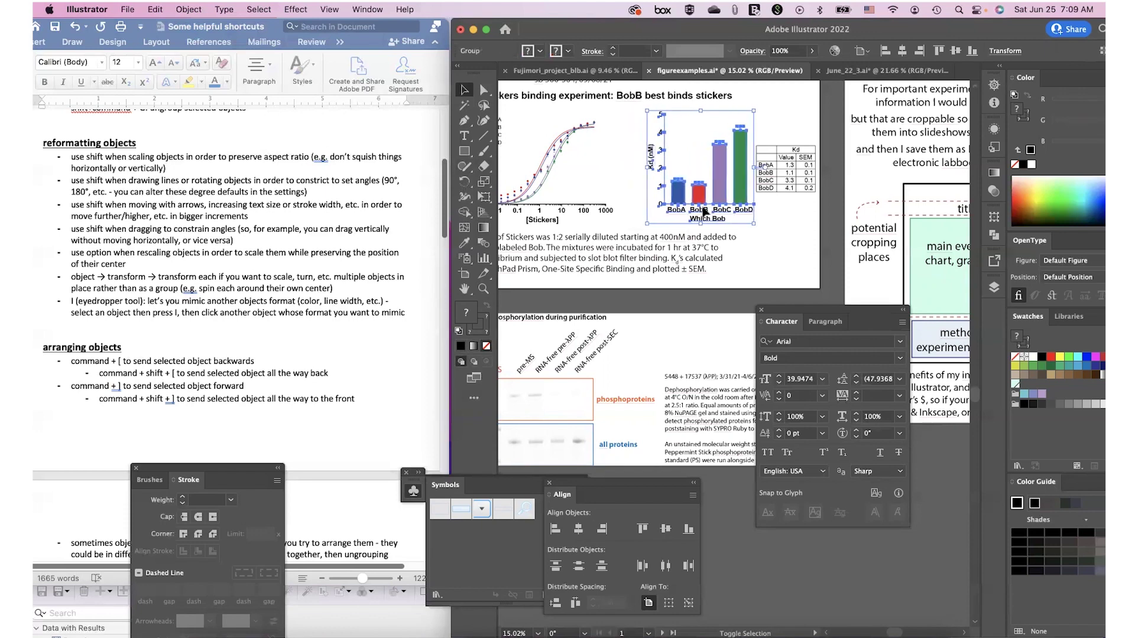
{"action": "key", "text": "shift+Left"}
{"action": "key", "text": "shift+Left"}
{"action": "key", "text": "shift+Left"}
{"action": "key", "text": "shift+Left"}
{"action": "key", "text": "shift+Left"}
{"action": "key", "text": "shift+Left"}
{"action": "key", "text": "shift+Left"}
{"action": "key", "text": "shift+Left"}
{"action": "key", "text": "shift+Left"}
{"action": "key", "text": "shift+Left"}
{"action": "key", "text": "shift+Left"}
{"action": "key", "text": "shift+Left"}
{"action": "key", "text": "shift+Left"}
{"action": "key", "text": "shift+Left"}
{"action": "key", "text": "shift+Left"}
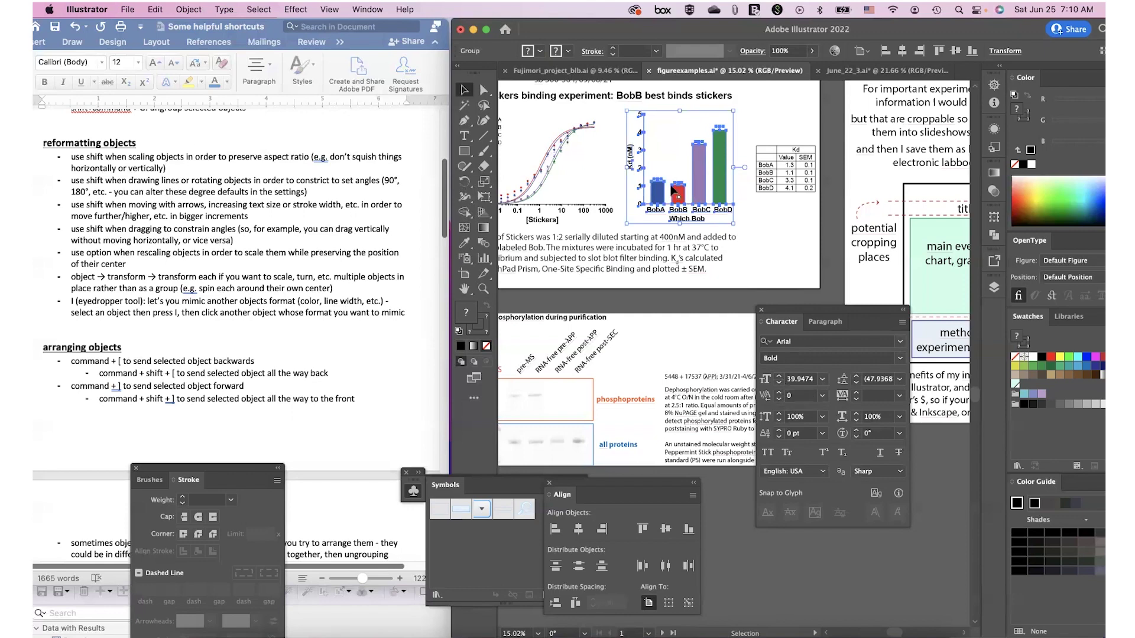
Step: Scale the bar graph proportionally about its center, enlarging it slightly and shrinking it back, and deselect it
{"action": "scroll", "coordinate": [399, 234], "scroll_direction": "down", "scroll_amount": 1}
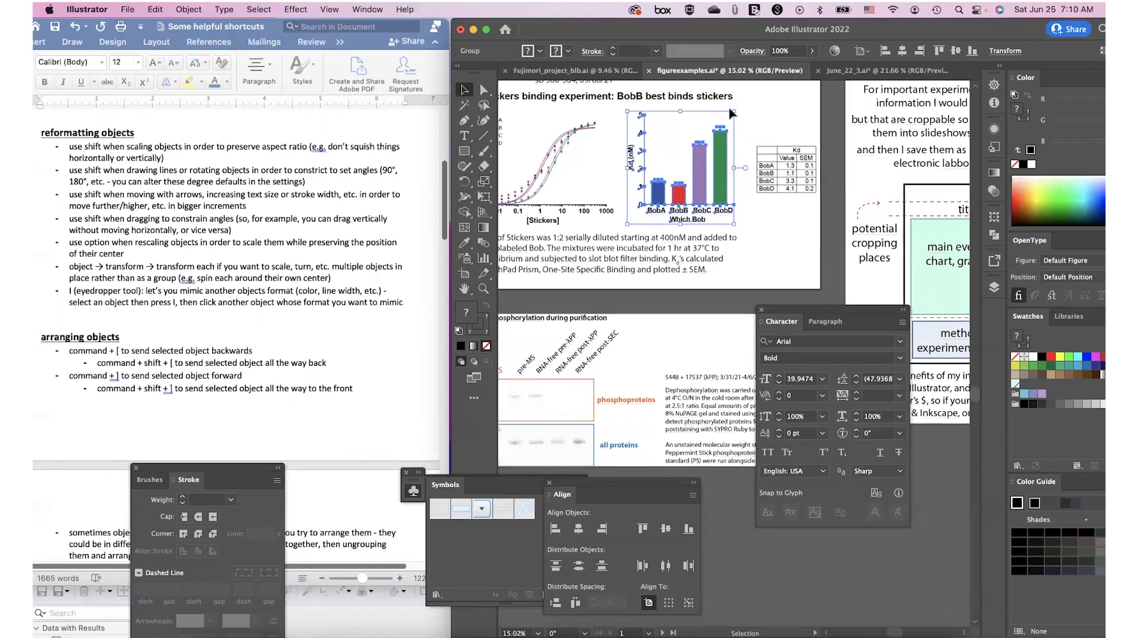
{"action": "scroll", "coordinate": [733, 113], "scroll_direction": "up", "scroll_amount": 2}
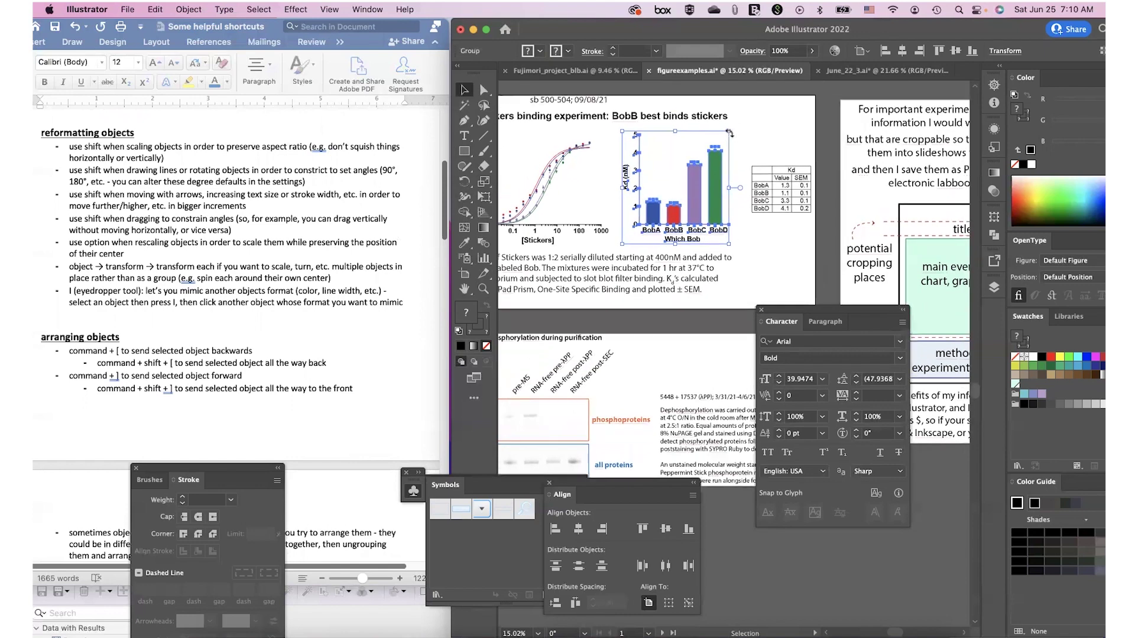
{"action": "mouse_move", "coordinate": [727, 137]}
{"action": "left_mouse_down"}
{"action": "mouse_move", "coordinate": [759, 111]}
{"action": "mouse_move", "coordinate": [732, 134]}
{"action": "left_mouse_up"}
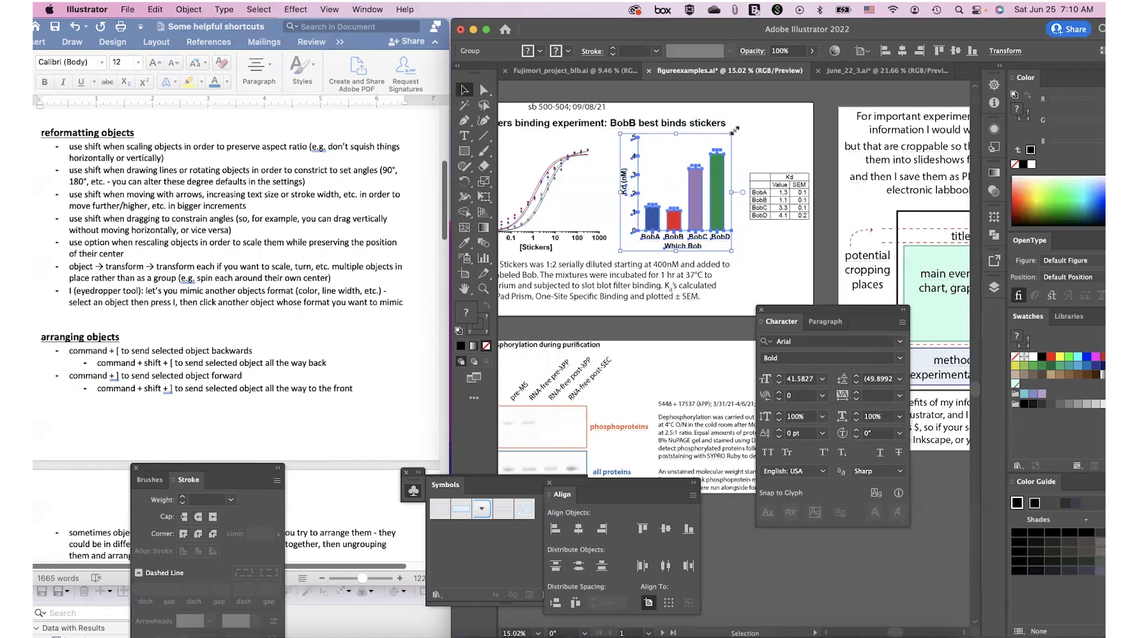
{"action": "mouse_move", "coordinate": [730, 132]}
{"action": "left_mouse_down"}
{"action": "mouse_move", "coordinate": [770, 111]}
{"action": "mouse_move", "coordinate": [736, 140]}
{"action": "left_mouse_up"}
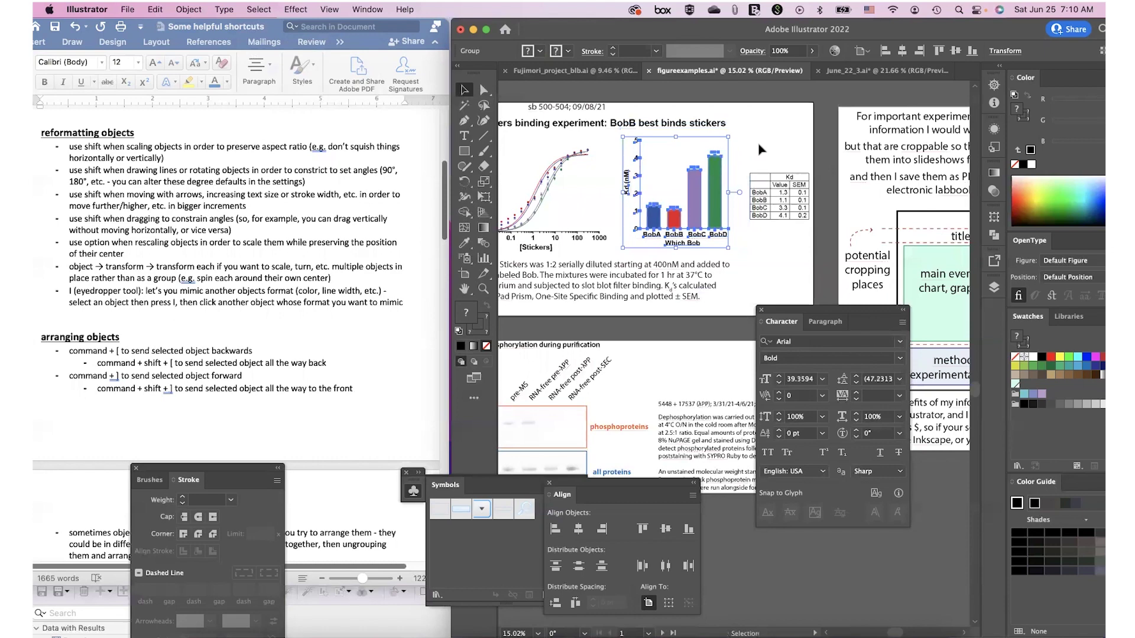
{"action": "left_click", "coordinate": [759, 147]}
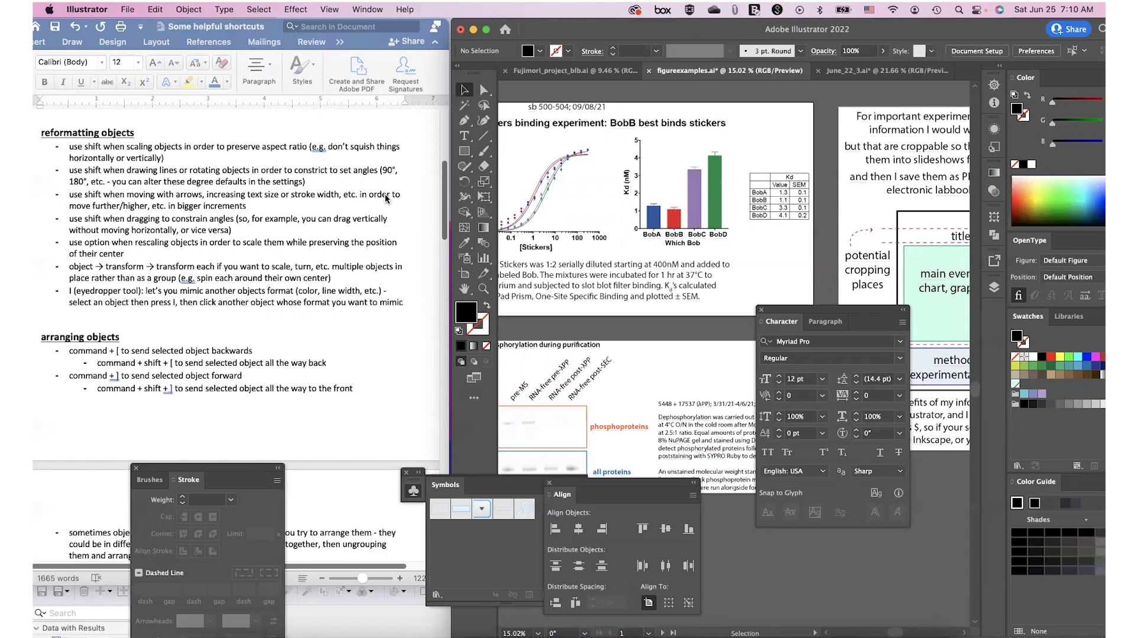
Step: Select only the purple BobC bar, copy the green BobD bar's fill onto it with the Eyedropper, undo the recoloring and deselect
{"action": "scroll", "coordinate": [386, 198], "scroll_direction": "down", "scroll_amount": 2}
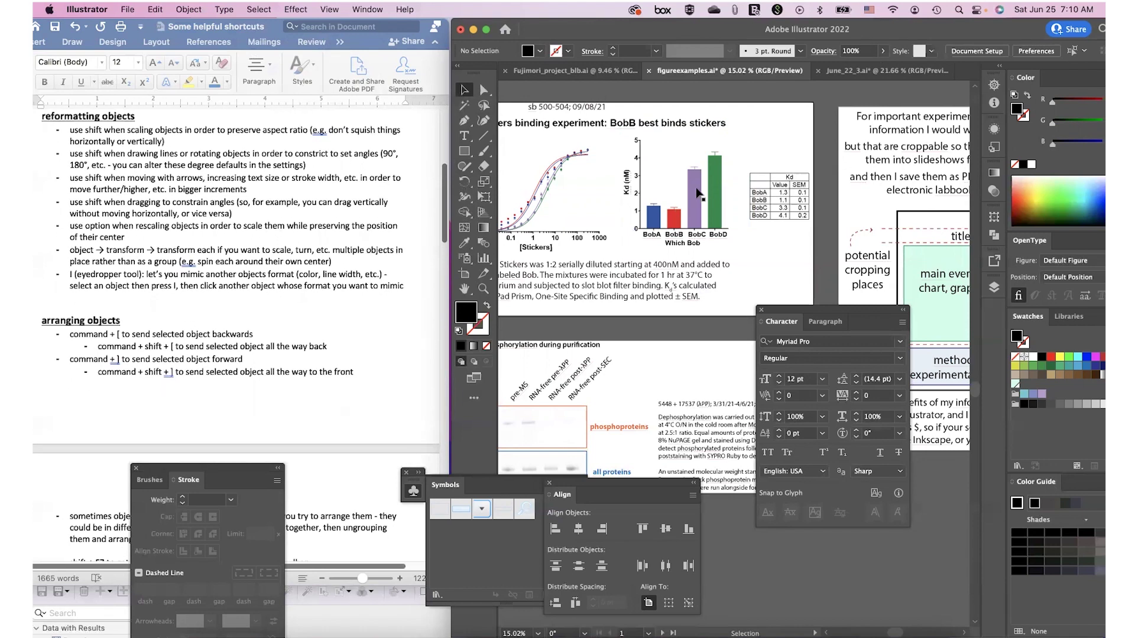
{"action": "scroll", "coordinate": [699, 196], "scroll_direction": "down", "scroll_amount": 2}
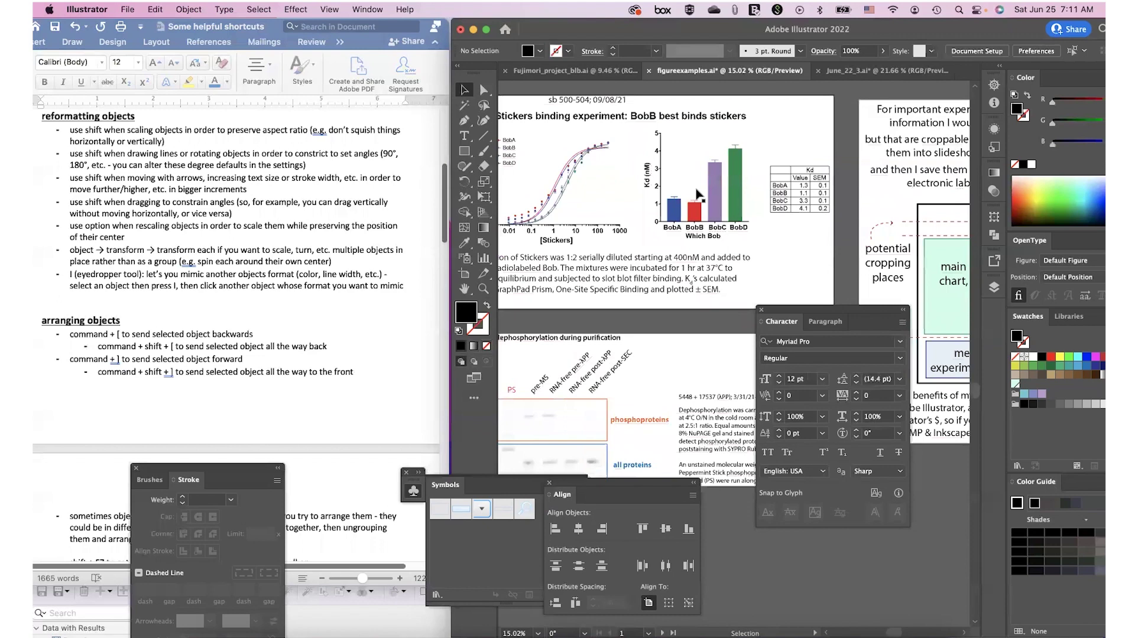
{"action": "scroll", "coordinate": [699, 195], "scroll_direction": "up", "scroll_amount": 5}
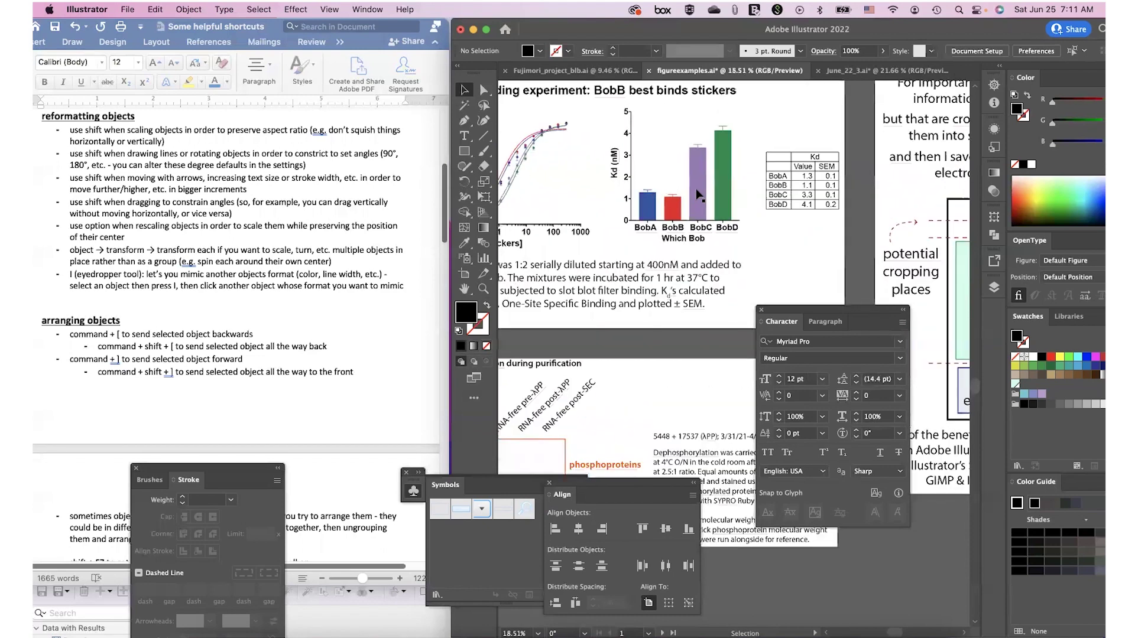
{"action": "scroll", "coordinate": [668, 186], "scroll_direction": "right", "scroll_amount": 2}
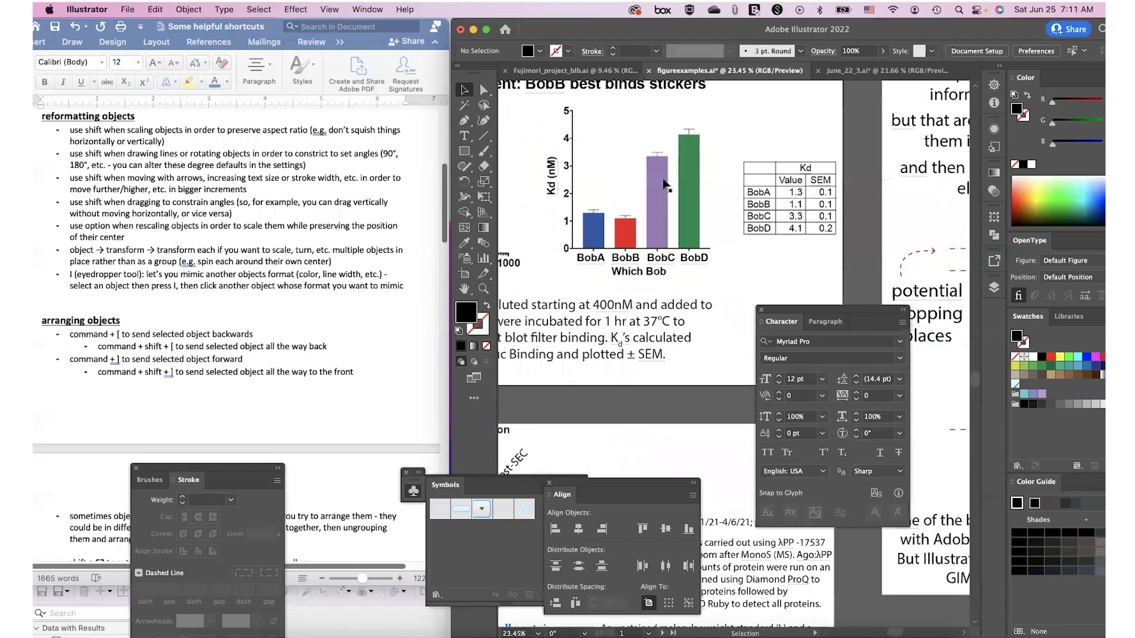
{"action": "key", "text": "a"}
{"action": "left_click", "coordinate": [658, 194]}
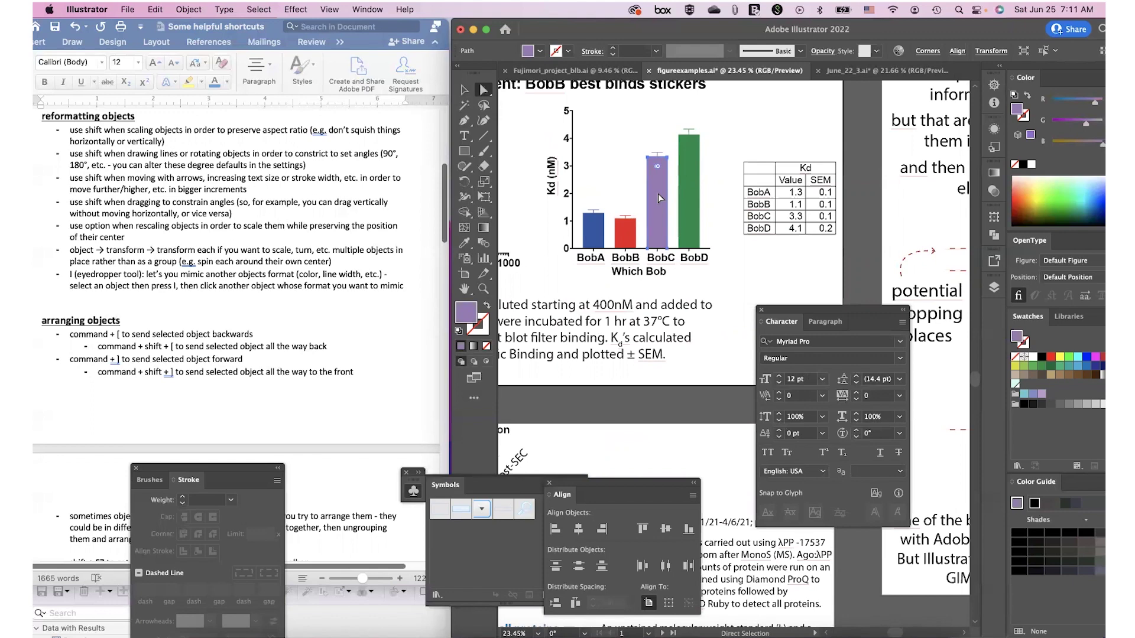
{"action": "key", "text": "v"}
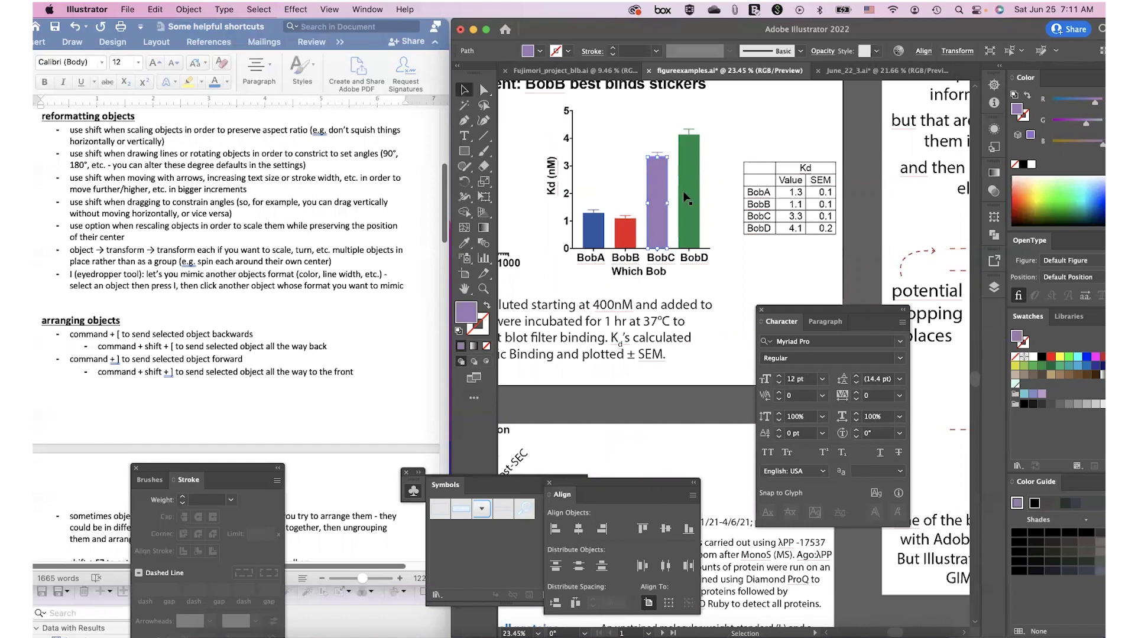
{"action": "key", "text": "i"}
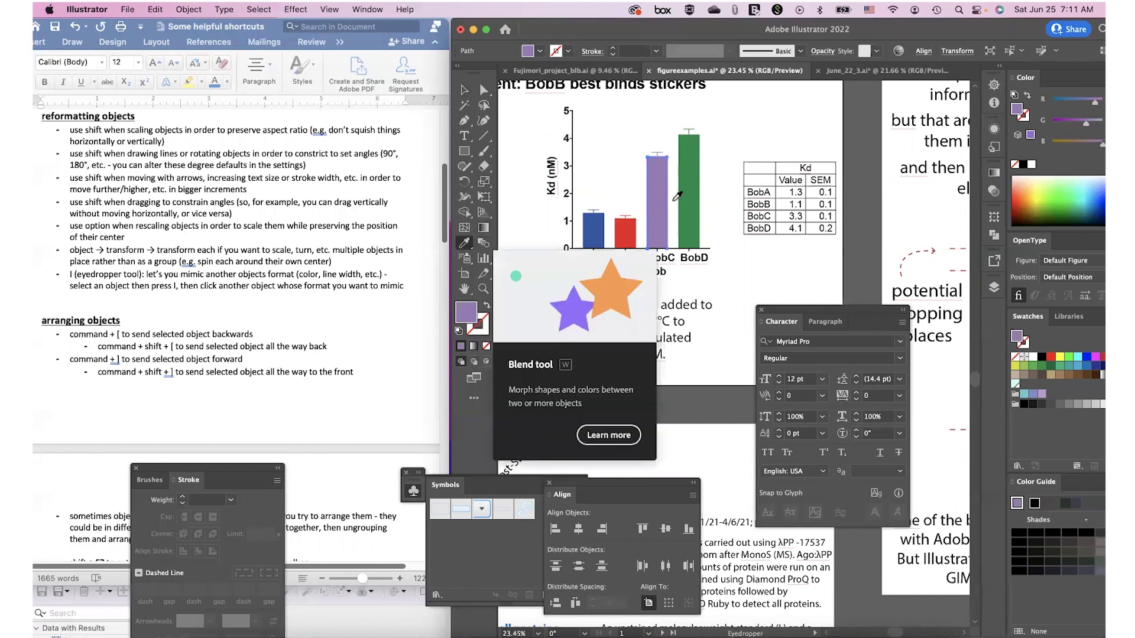
{"action": "left_click", "coordinate": [676, 198]}
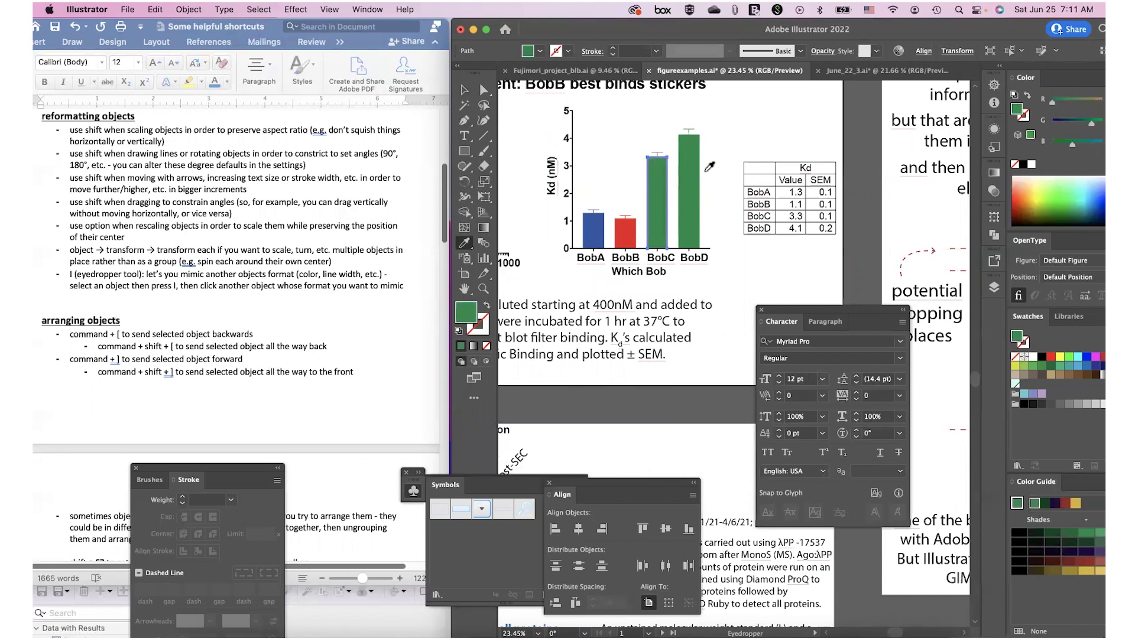
{"action": "key", "text": "super+z"}
{"action": "key", "text": "v"}
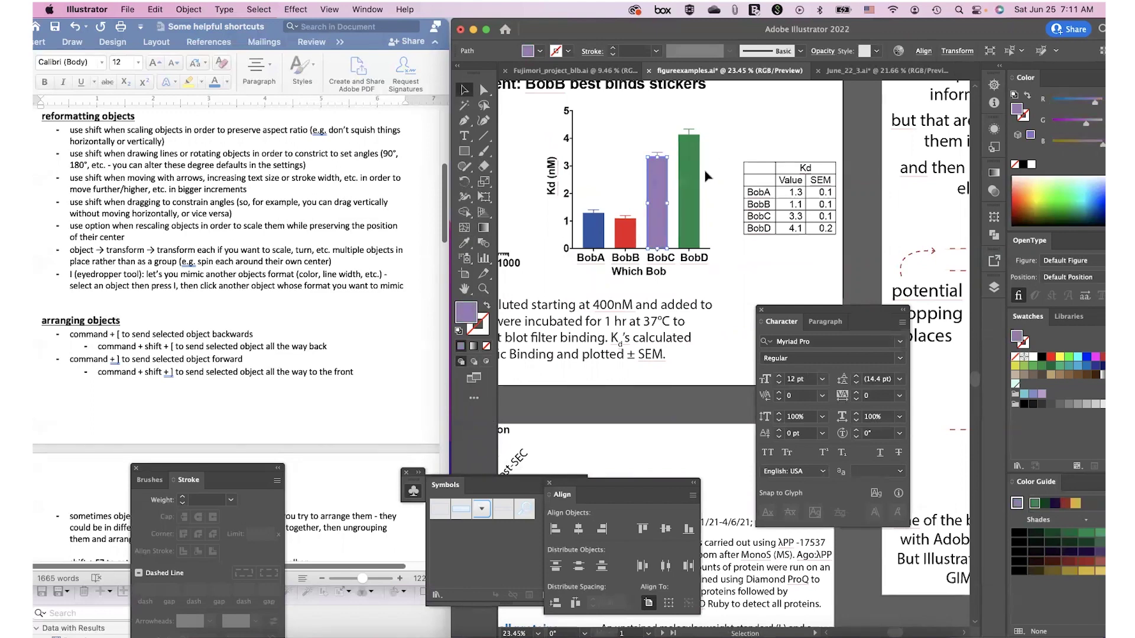
{"action": "left_click", "coordinate": [707, 176]}
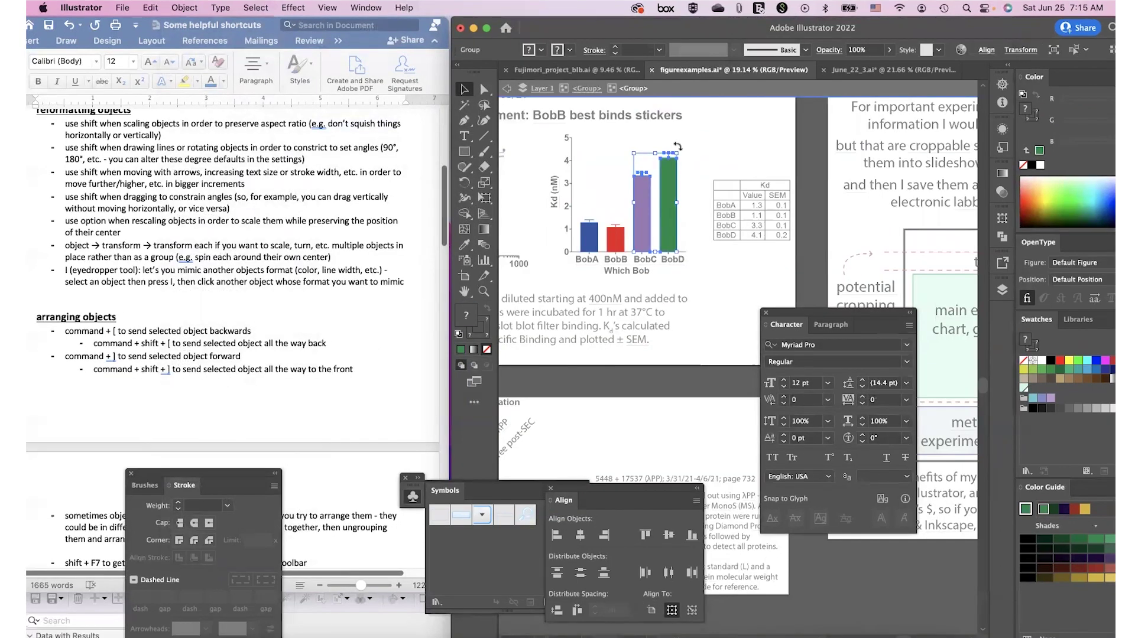
Step: Rotate the selected BobC and BobD bars together about 45° clockwise, and undo the rotation
{"action": "left_click_drag", "start_coordinate": [677, 146], "coordinate": [707, 182]}
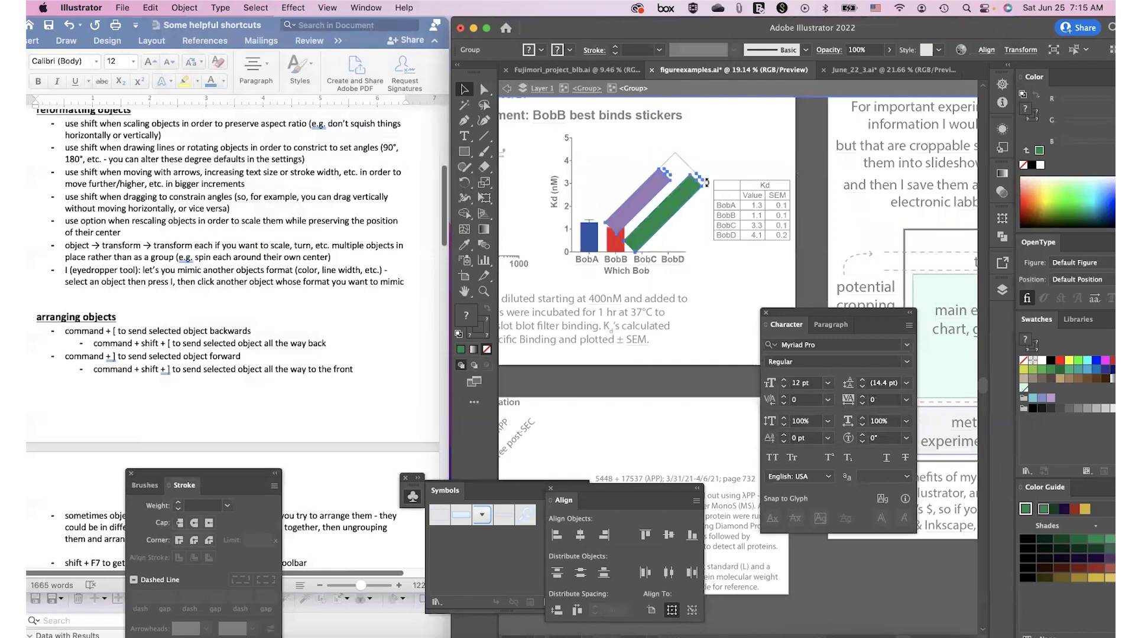
{"action": "key", "text": "super+z"}
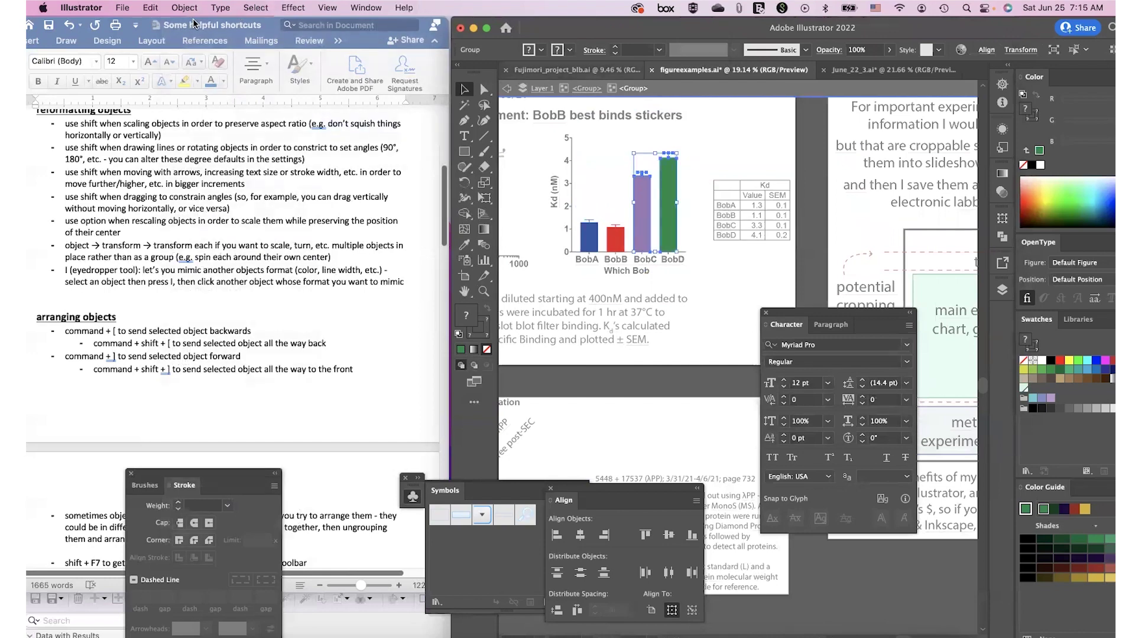
Step: Use Transform Each on the BobC and BobD bars, preview a 229° rotation, and reset the angle to 0°
{"action": "left_click", "coordinate": [185, 7]}
{"action": "mouse_move", "coordinate": [194, 27]}
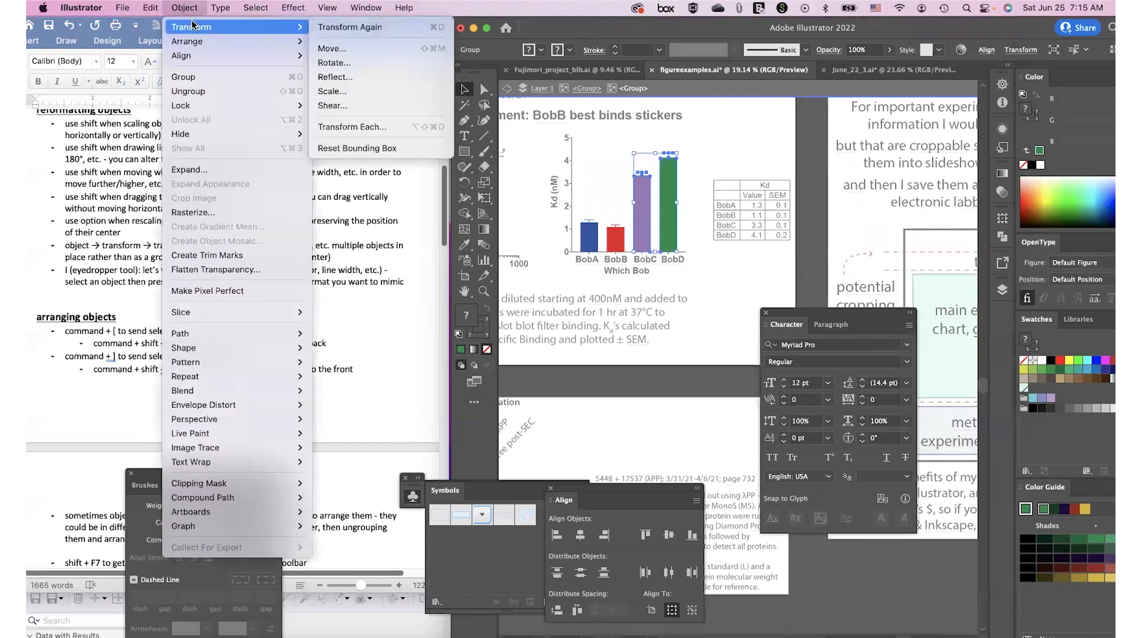
{"action": "left_click", "coordinate": [384, 127]}
{"action": "left_click", "coordinate": [822, 227]}
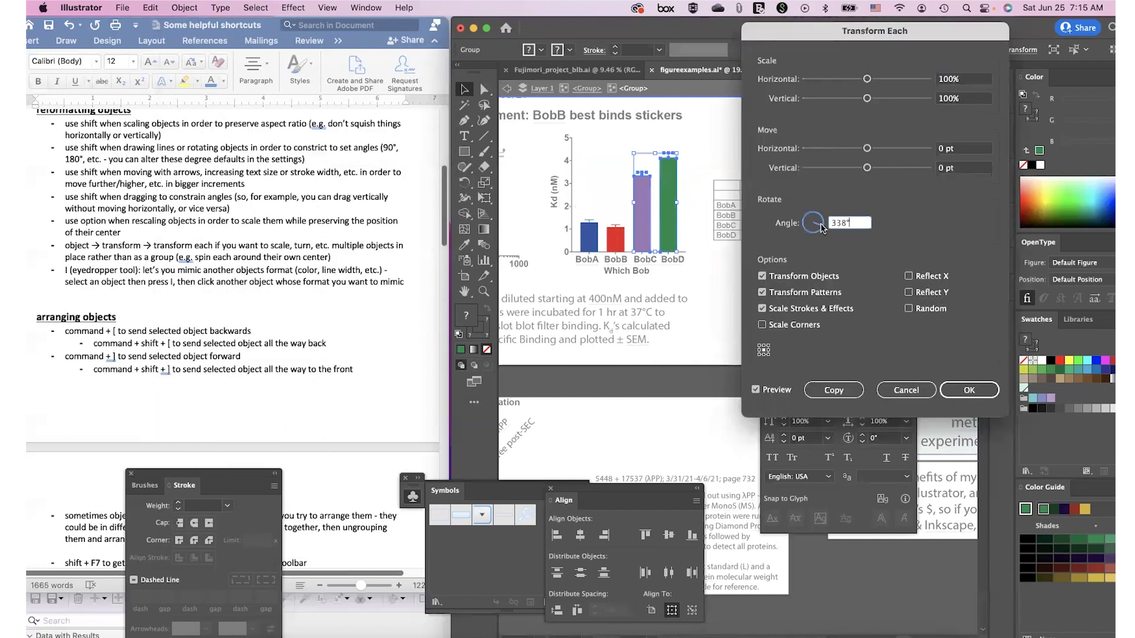
{"action": "mouse_move", "coordinate": [821, 228]}
{"action": "left_mouse_down"}
{"action": "mouse_move", "coordinate": [808, 233]}
{"action": "mouse_move", "coordinate": [815, 223]}
{"action": "left_mouse_up"}
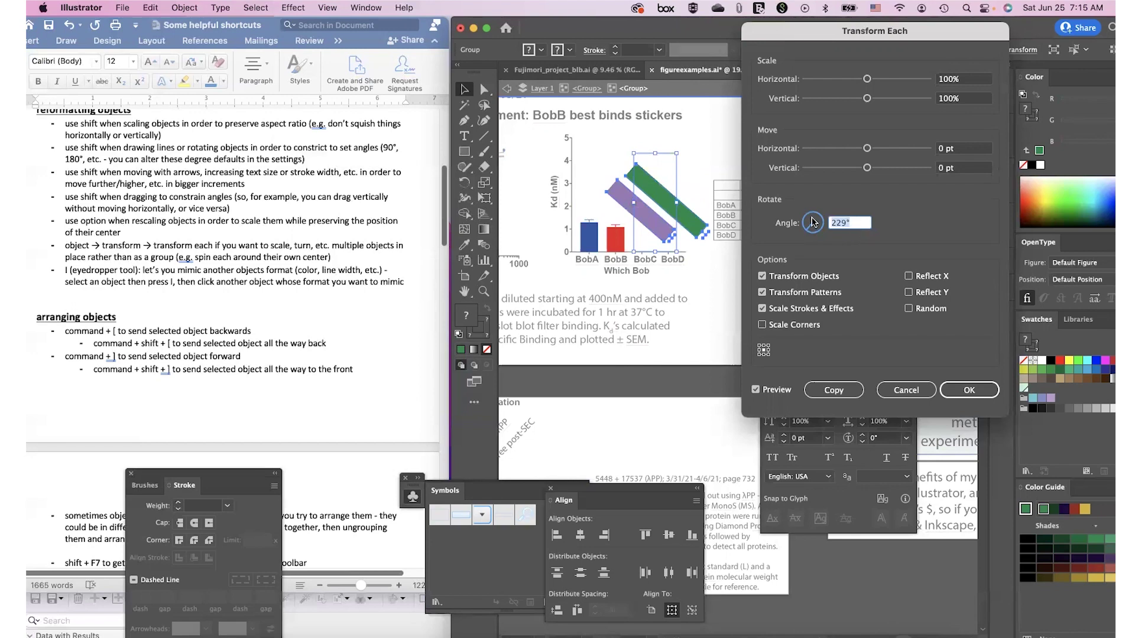
{"action": "type", "text": "0"}
{"action": "key", "text": "Tab"}
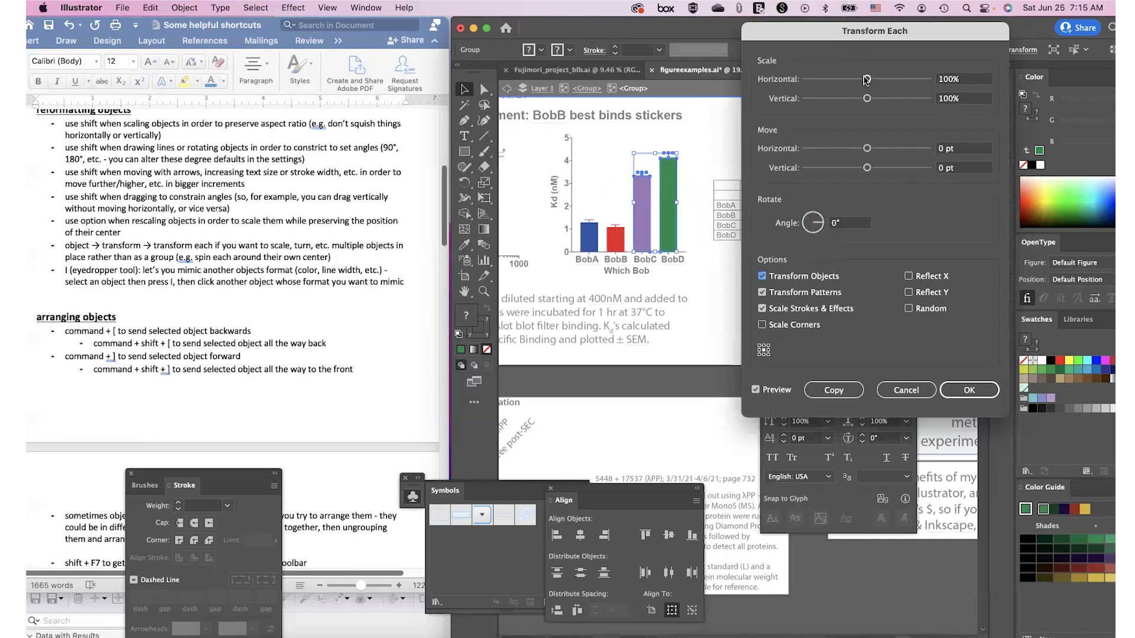
Step: Set the bars' horizontal scale to 128% in Transform Each and compare the result with the preview off and on
{"action": "left_click_drag", "start_coordinate": [867, 80], "coordinate": [883, 81]}
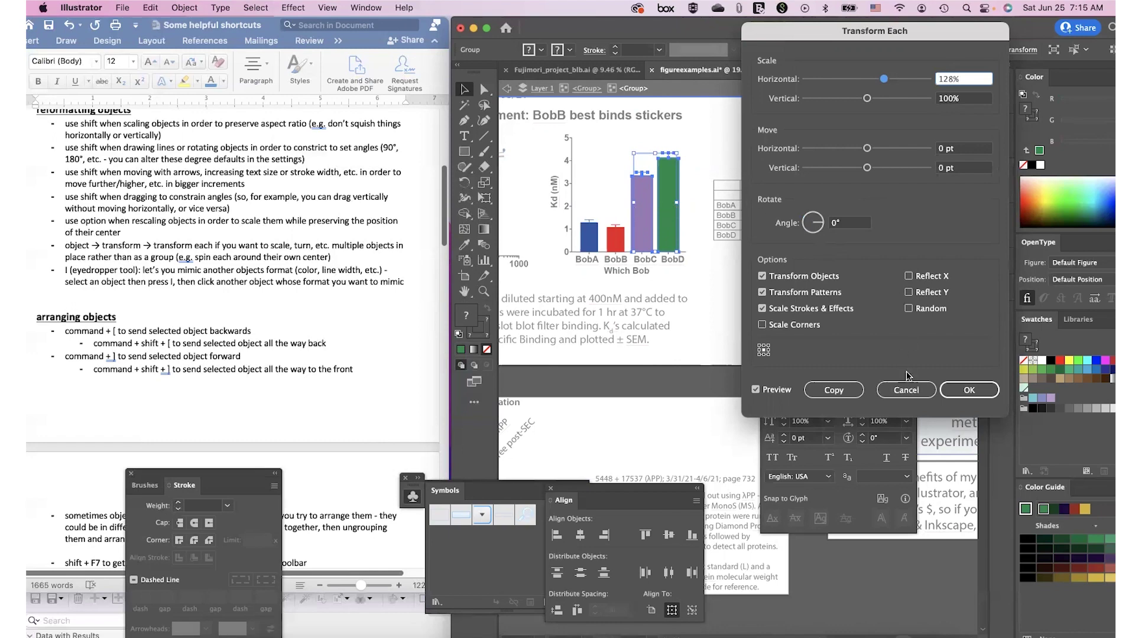
{"action": "left_click", "coordinate": [757, 391]}
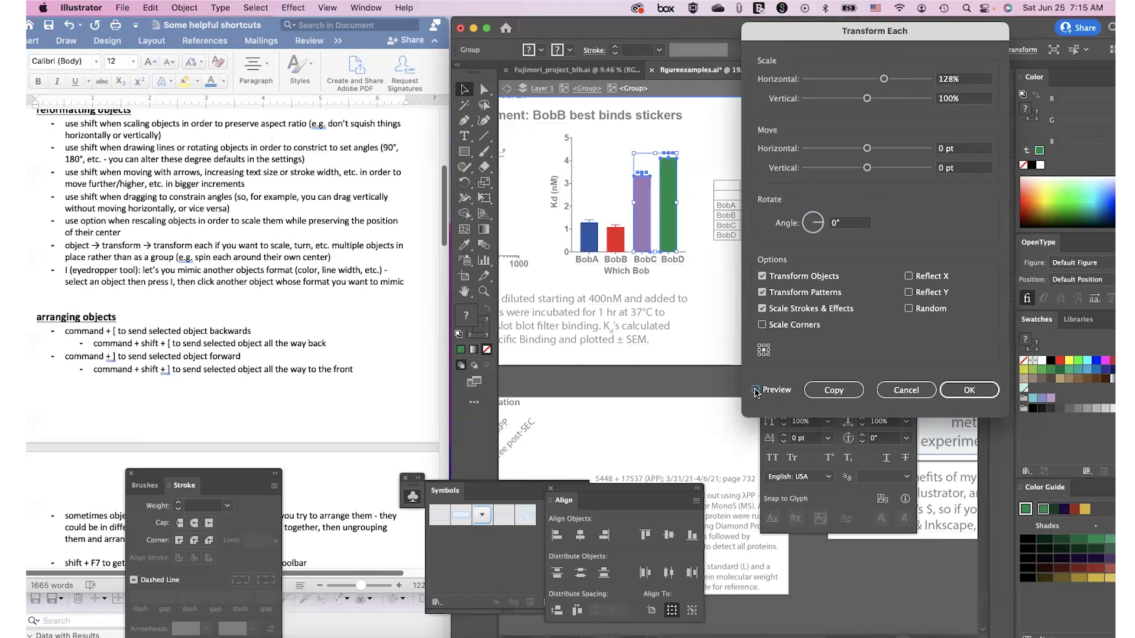
{"action": "left_click", "coordinate": [756, 391]}
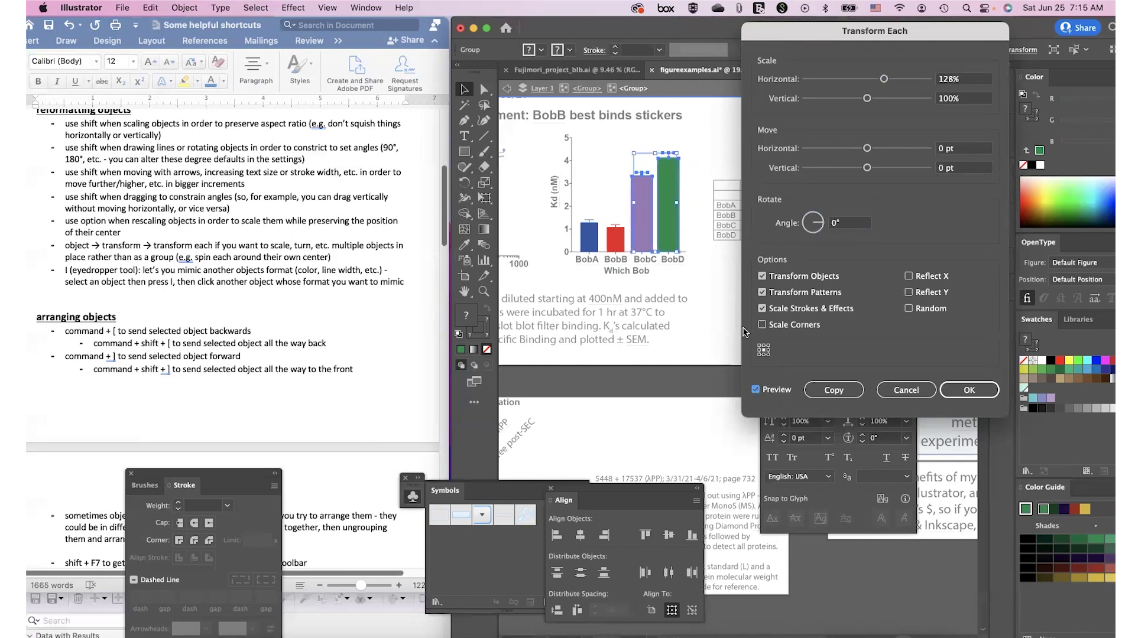
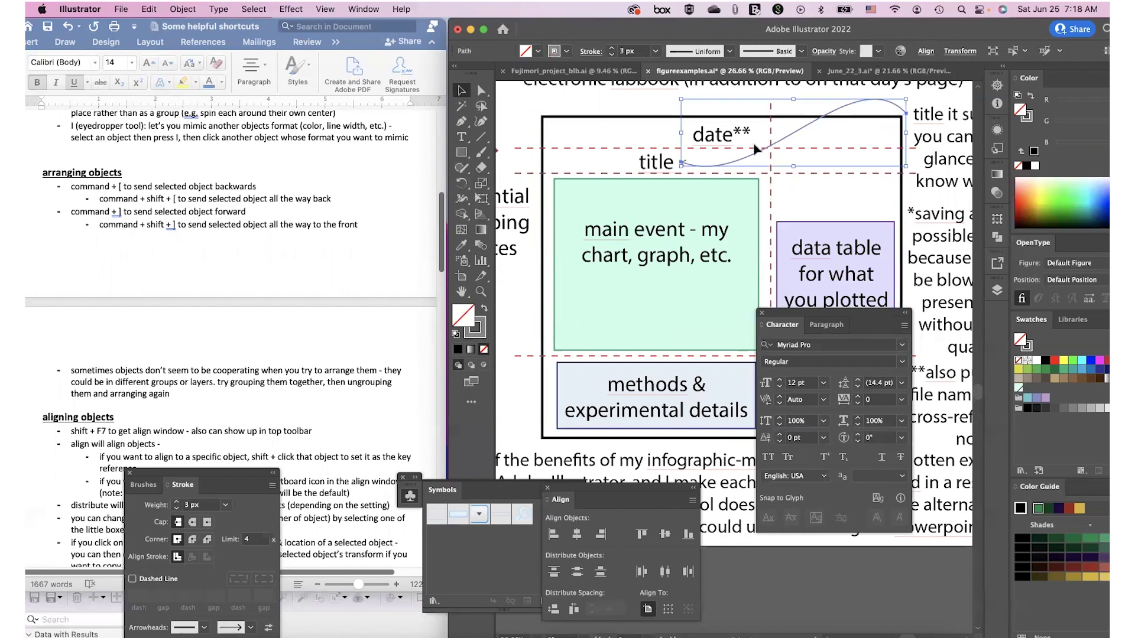
Step: Select the outer black frame, switch the selection to the curved title arrow, and alternate between Direct Selection and Selection
{"action": "left_click", "coordinate": [770, 141], "text": "shift"}
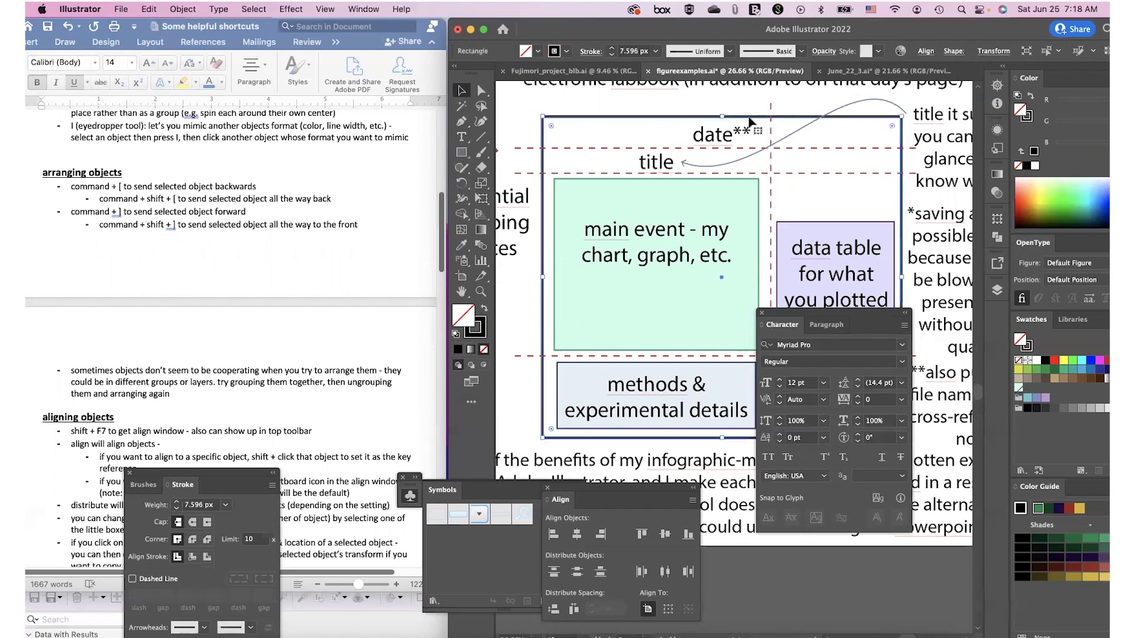
{"action": "left_click", "coordinate": [782, 141]}
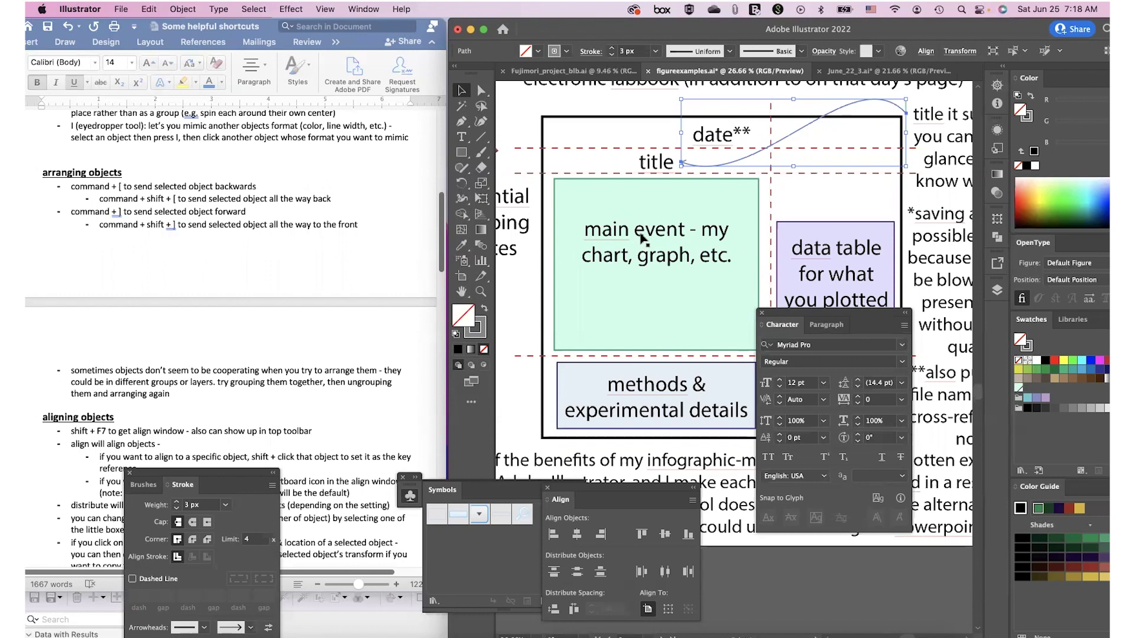
{"action": "scroll", "coordinate": [656, 155], "scroll_direction": "down", "scroll_amount": 2}
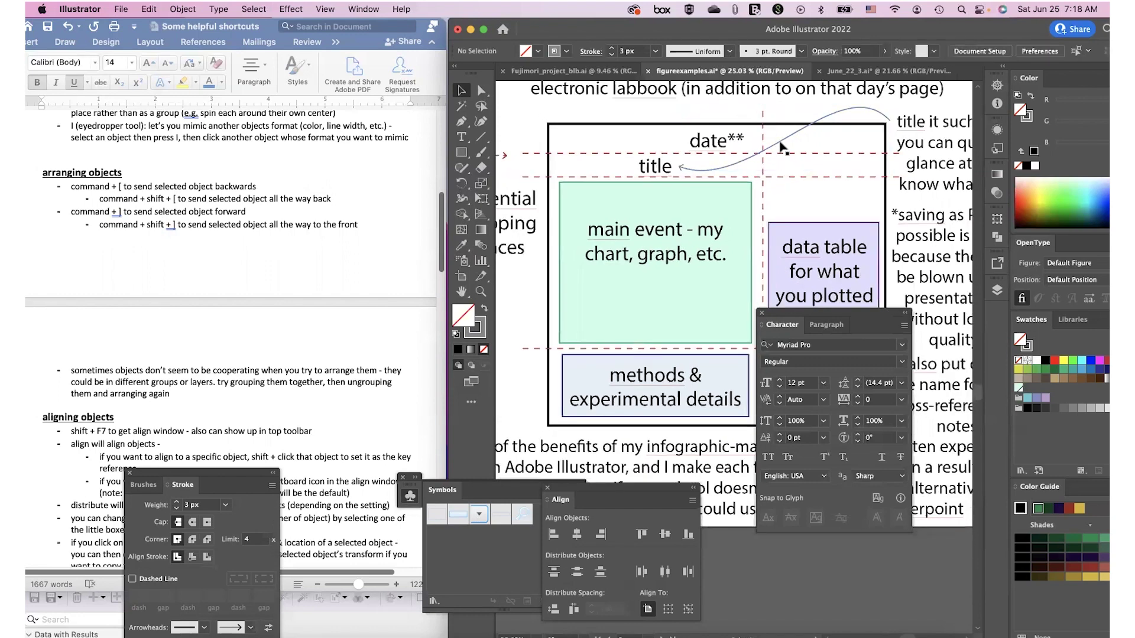
{"action": "scroll", "coordinate": [781, 144], "scroll_direction": "right", "scroll_amount": 1}
{"action": "key", "text": "a"}
{"action": "key", "text": "v"}
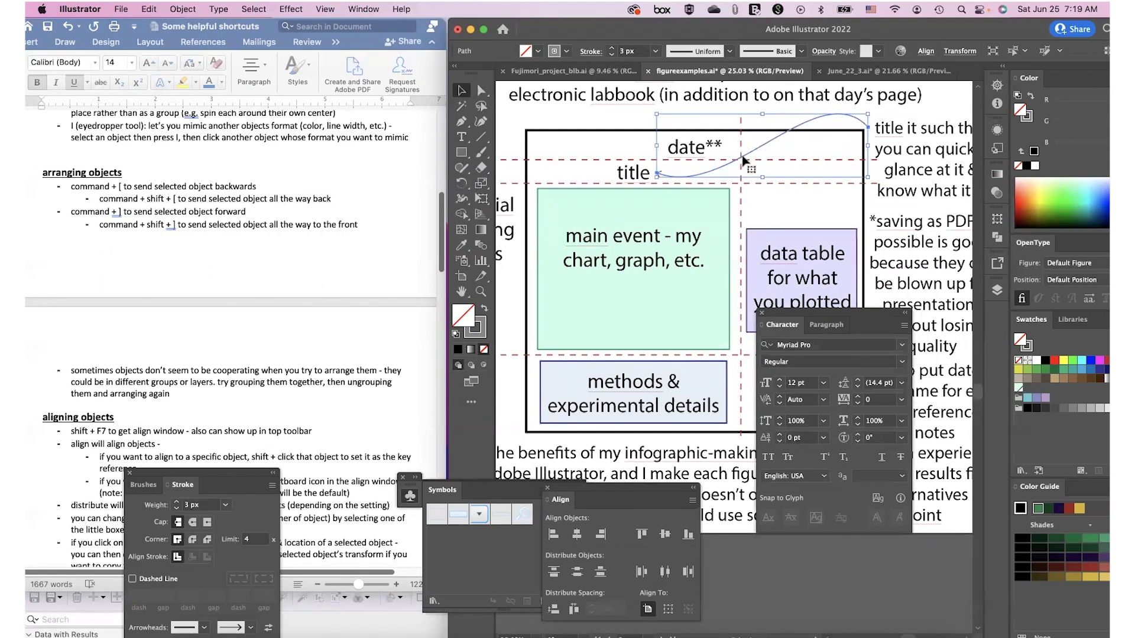
{"action": "key", "text": "a"}
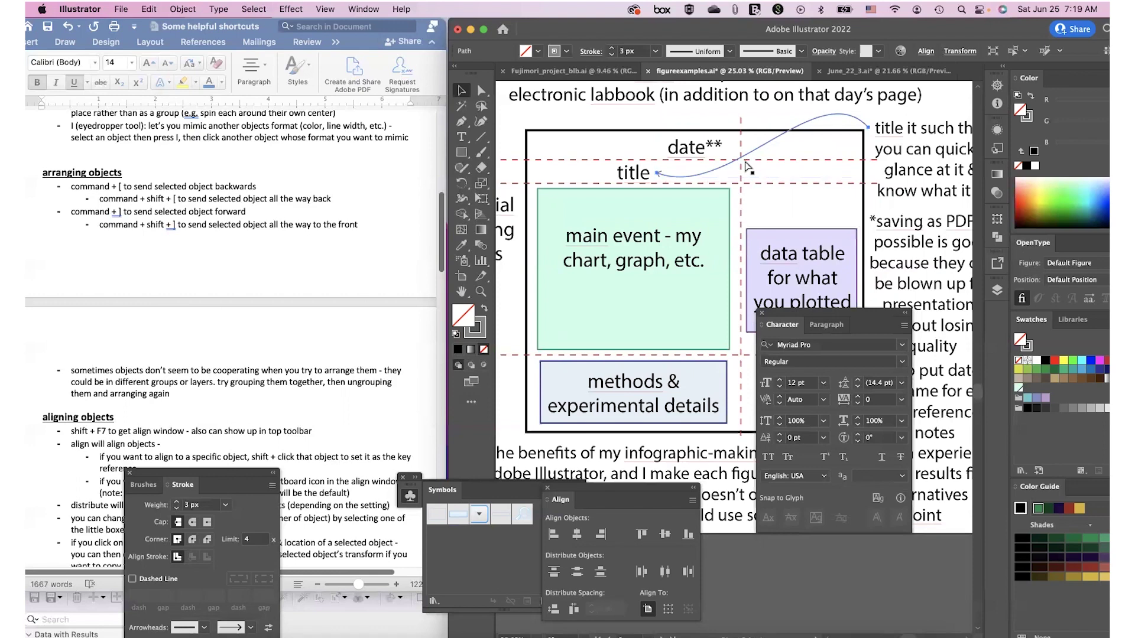
Step: Reselect the curved arrow between its crossings with the black frame and red dashed lines, and toggle the selection tools
{"action": "scroll", "coordinate": [748, 167], "scroll_direction": "up", "scroll_amount": 5}
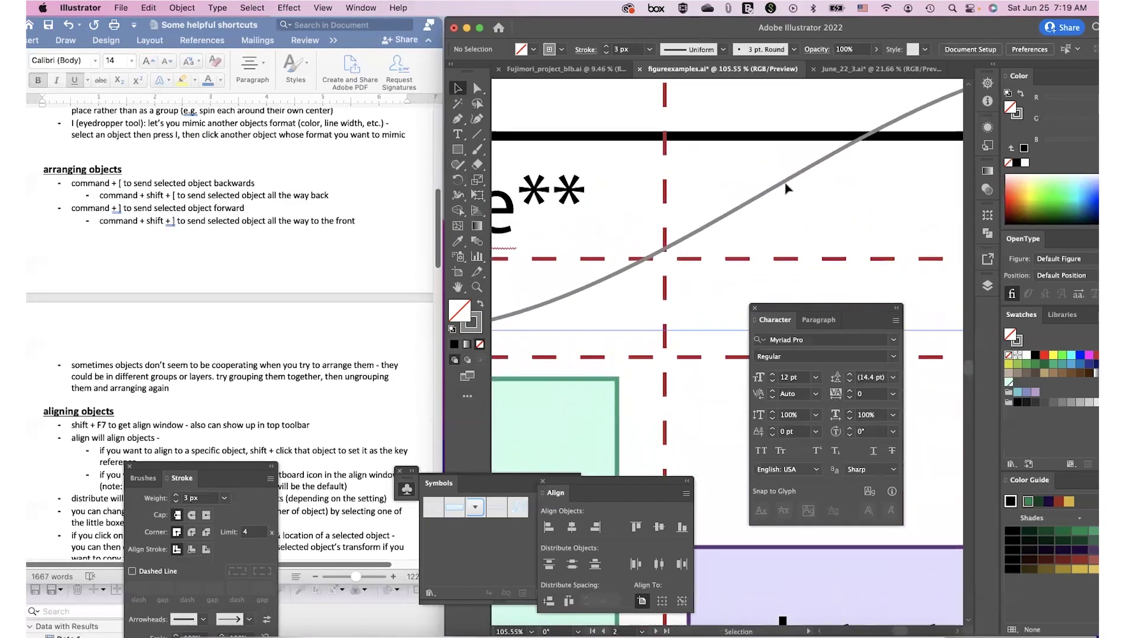
{"action": "left_click", "coordinate": [785, 185]}
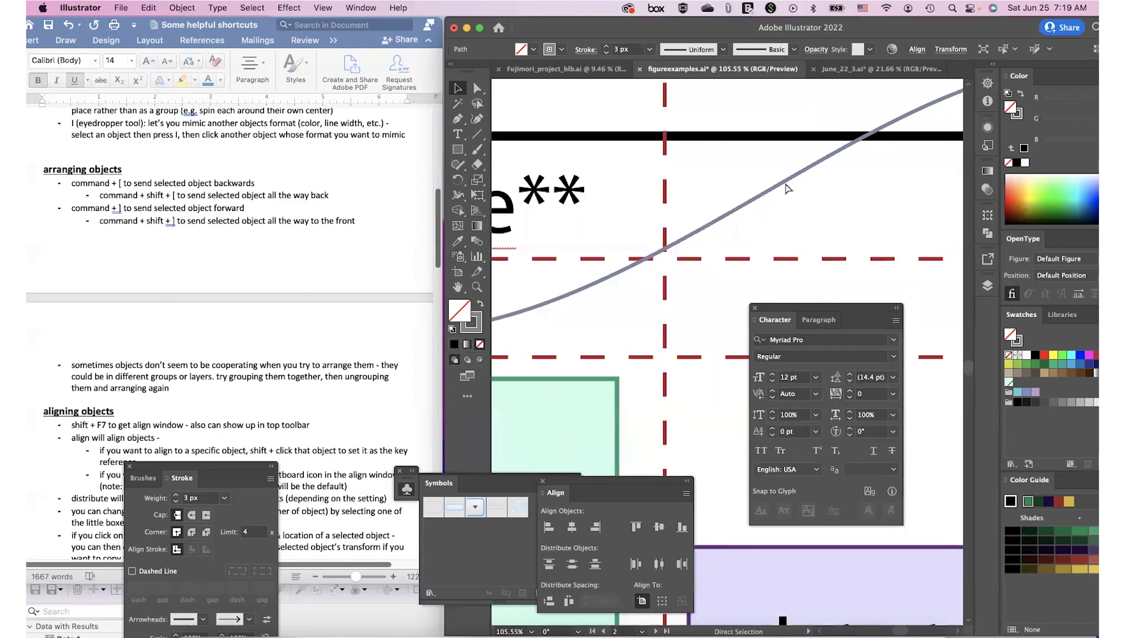
{"action": "key", "text": "v"}
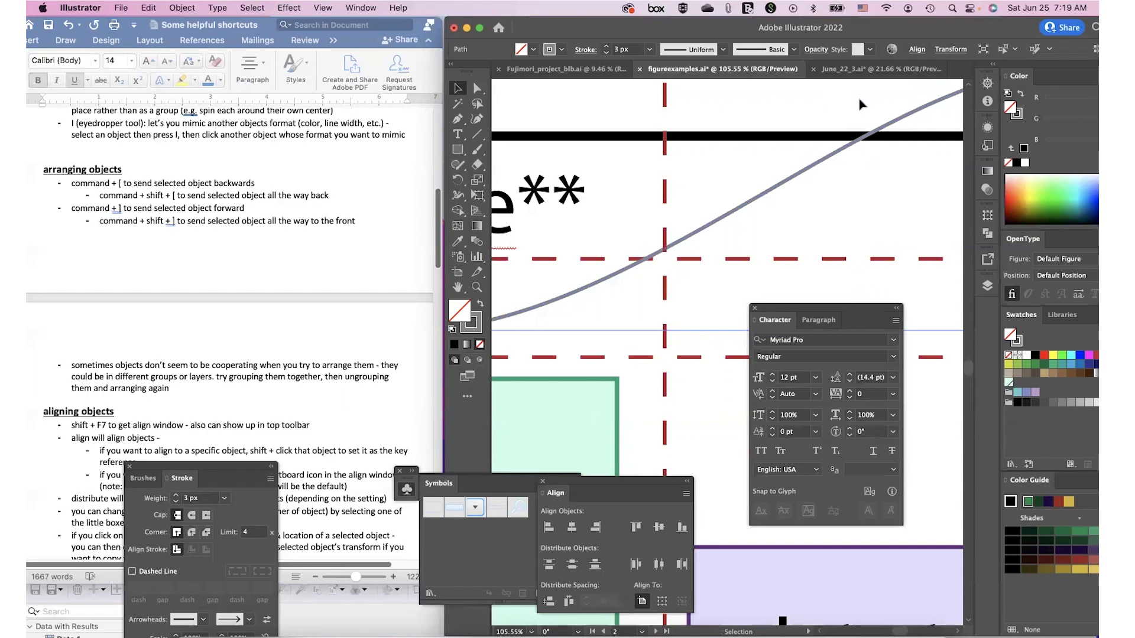
{"action": "key", "text": "a"}
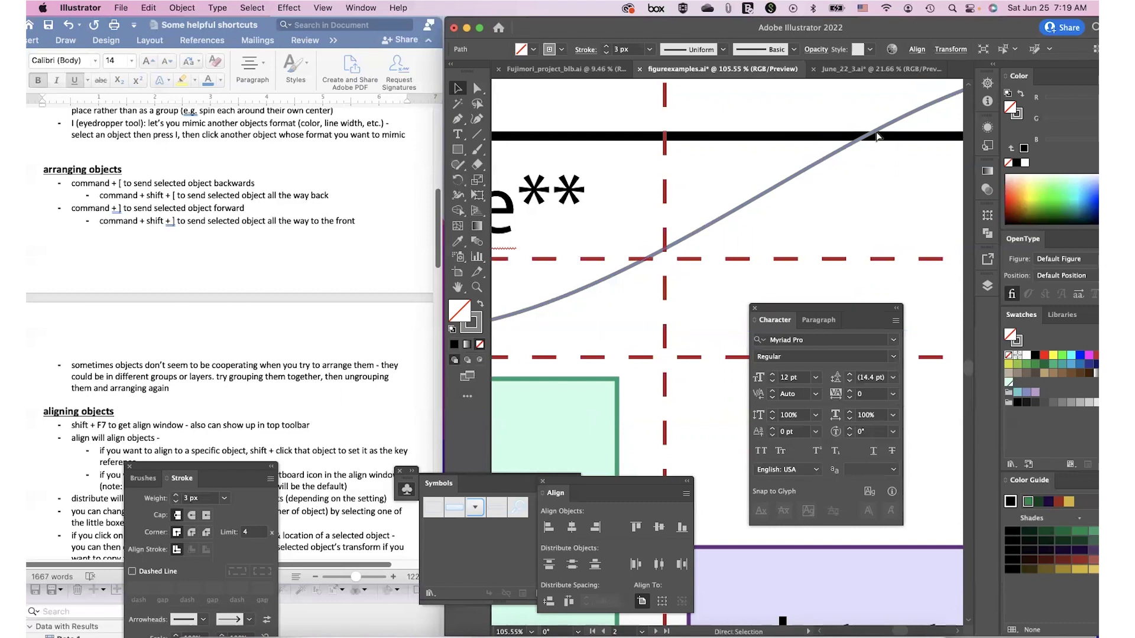
Step: Add the vertical and upper horizontal red dashed lines to the selected curved arrow and group all three
{"action": "scroll", "coordinate": [874, 142], "scroll_direction": "down", "scroll_amount": 3}
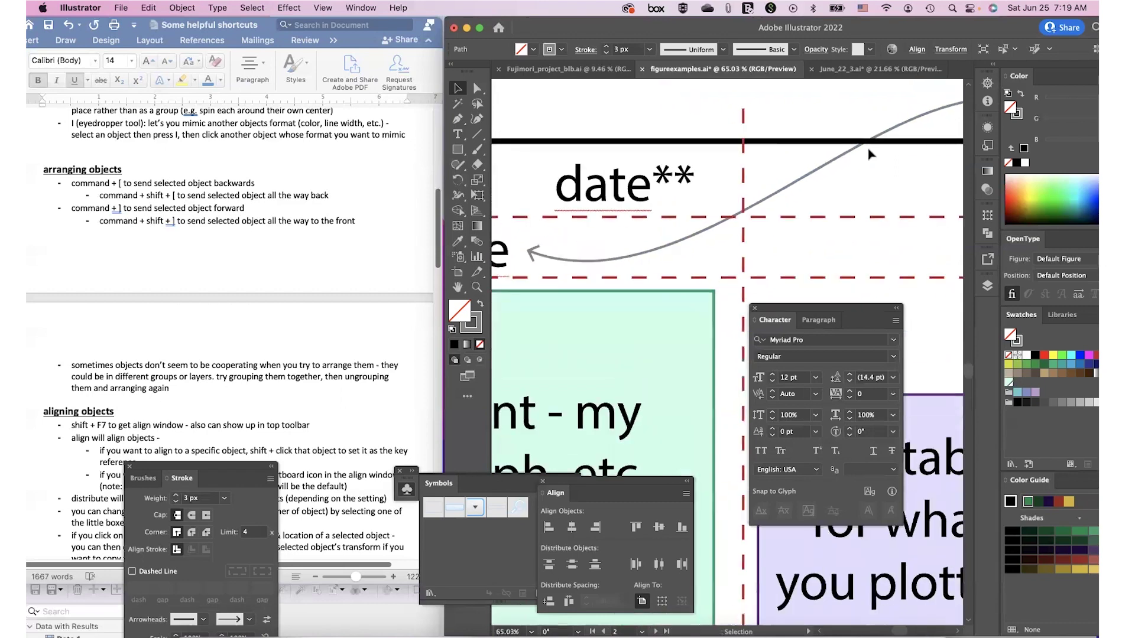
{"action": "scroll", "coordinate": [869, 154], "scroll_direction": "right", "scroll_amount": 3}
{"action": "scroll", "coordinate": [869, 155], "scroll_direction": "down", "scroll_amount": 1}
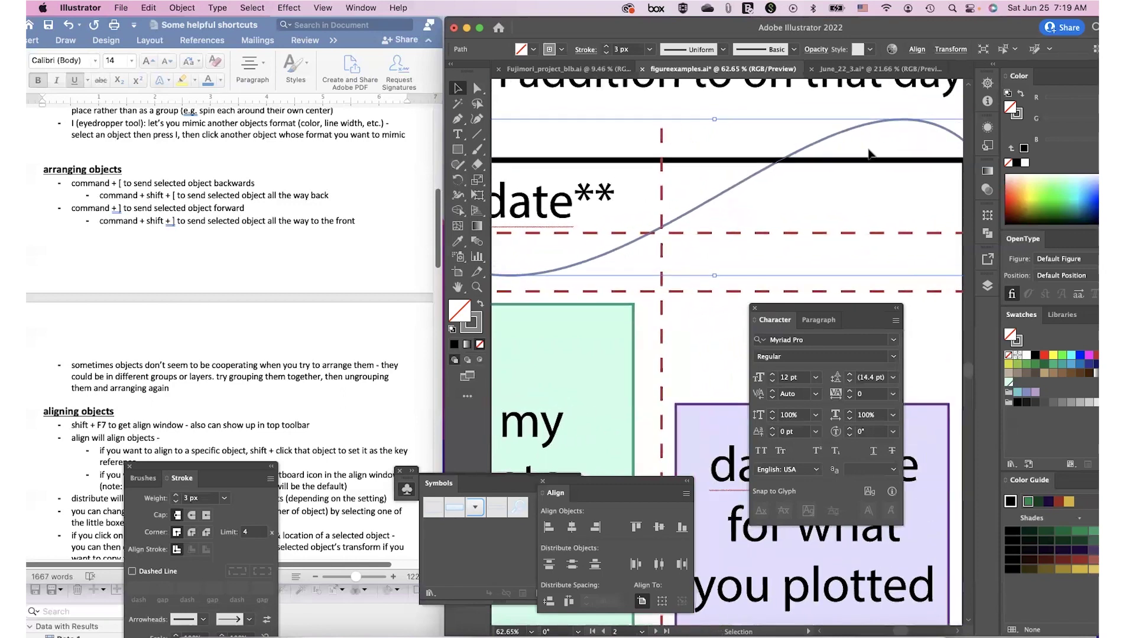
{"action": "scroll", "coordinate": [869, 154], "scroll_direction": "right", "scroll_amount": 1}
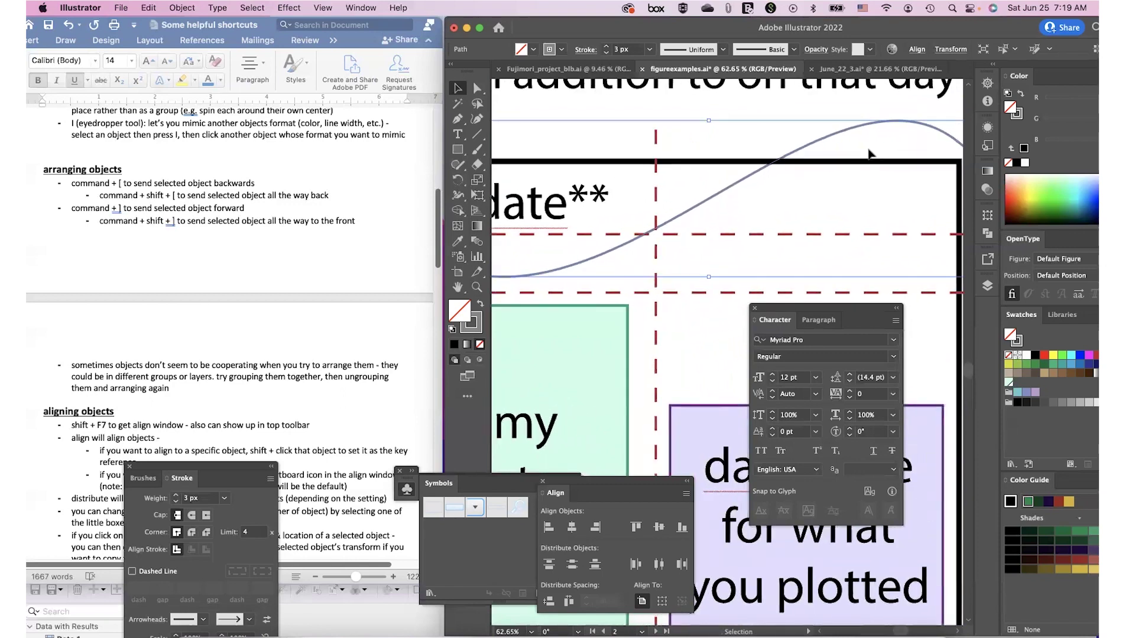
{"action": "scroll", "coordinate": [870, 155], "scroll_direction": "down", "scroll_amount": 3}
{"action": "scroll", "coordinate": [869, 155], "scroll_direction": "down", "scroll_amount": 1}
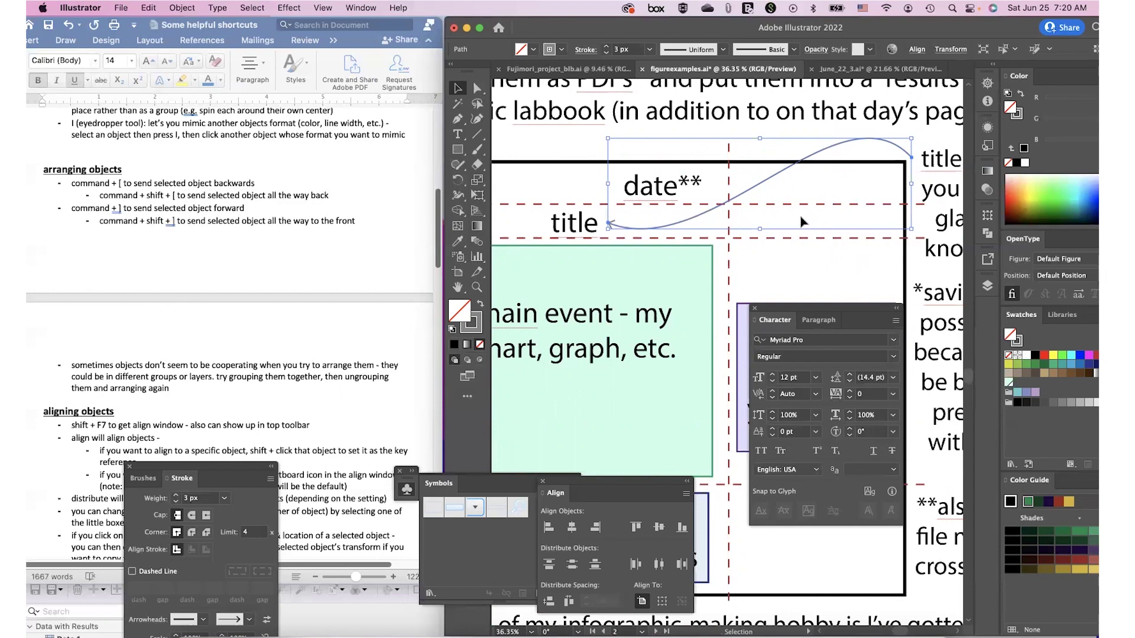
{"action": "left_click", "coordinate": [729, 188], "text": "shift"}
{"action": "left_click", "coordinate": [748, 205], "text": "shift"}
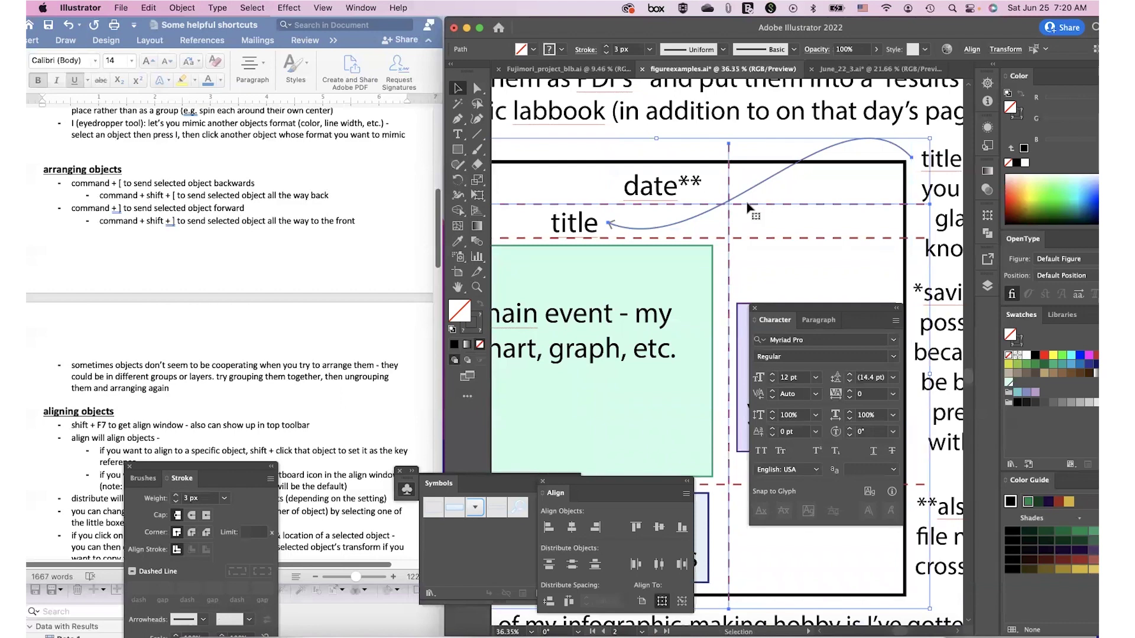
{"action": "key", "text": "super+g"}
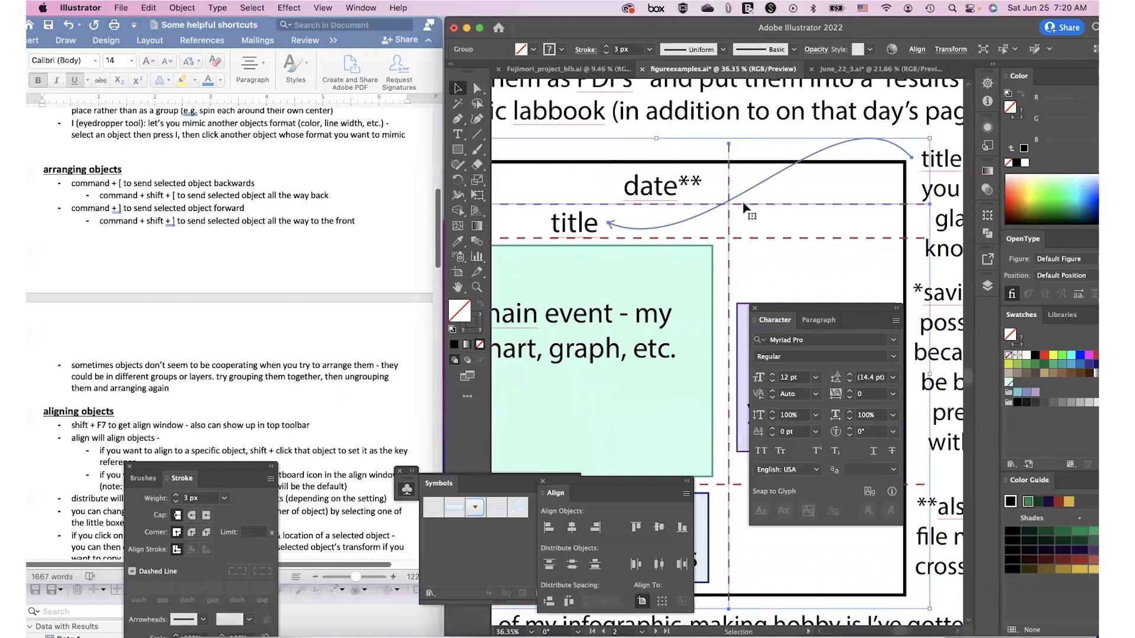
Step: Clear the selection and reselect the grouped arrow and dashed lines as one object
{"action": "key", "text": "super"}
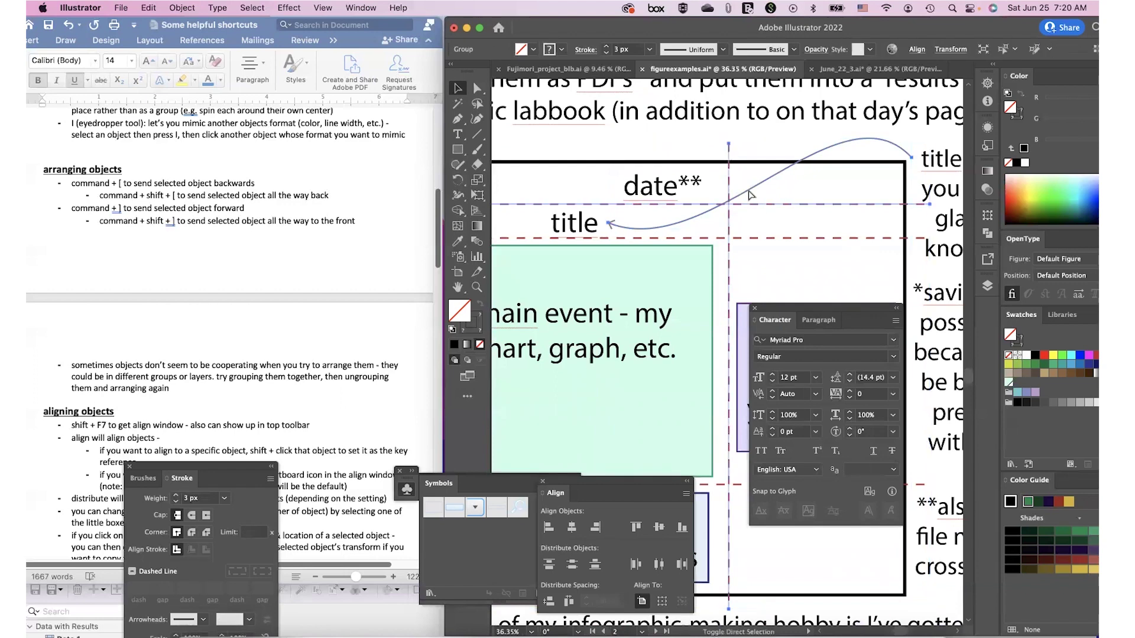
{"action": "left_click", "coordinate": [749, 192]}
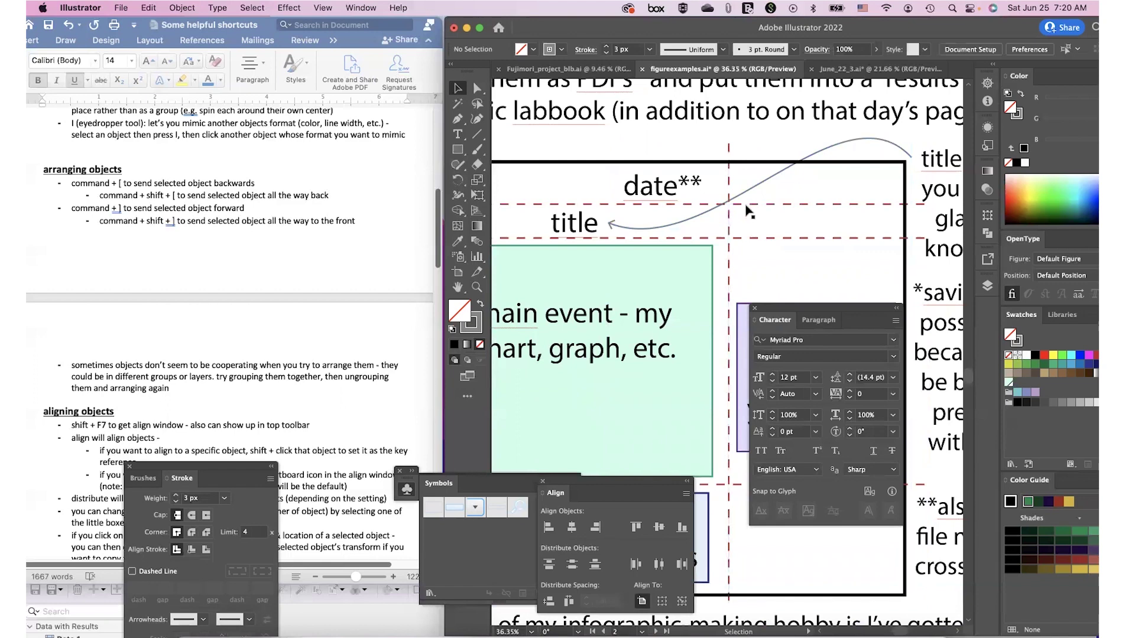
{"action": "left_click", "coordinate": [745, 200]}
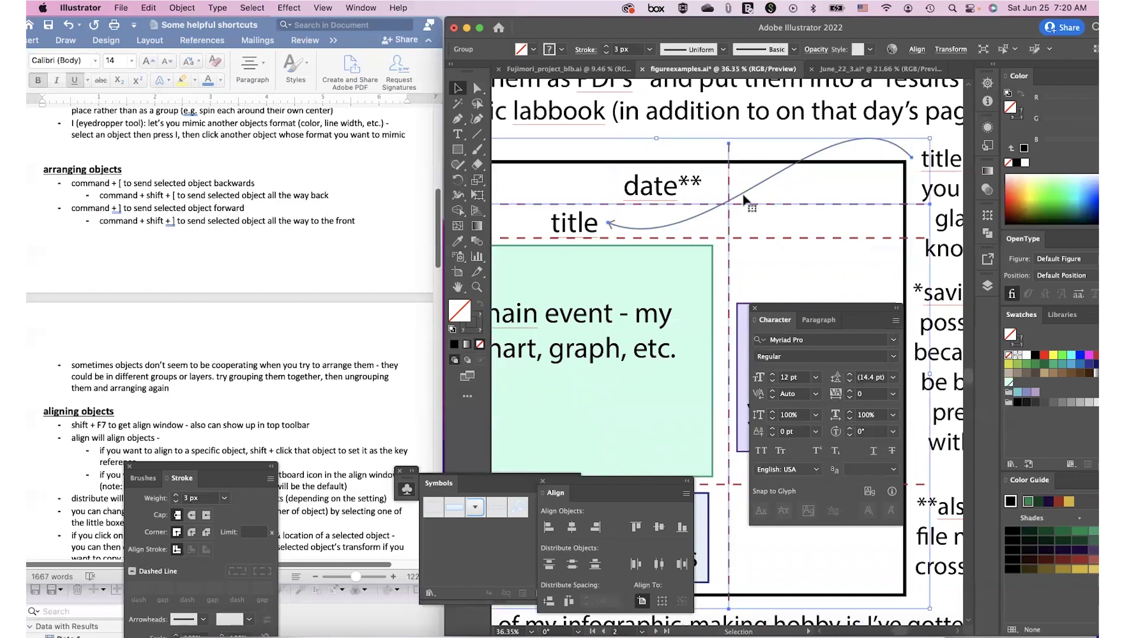
{"action": "scroll", "coordinate": [740, 216], "scroll_direction": "down", "scroll_amount": 2}
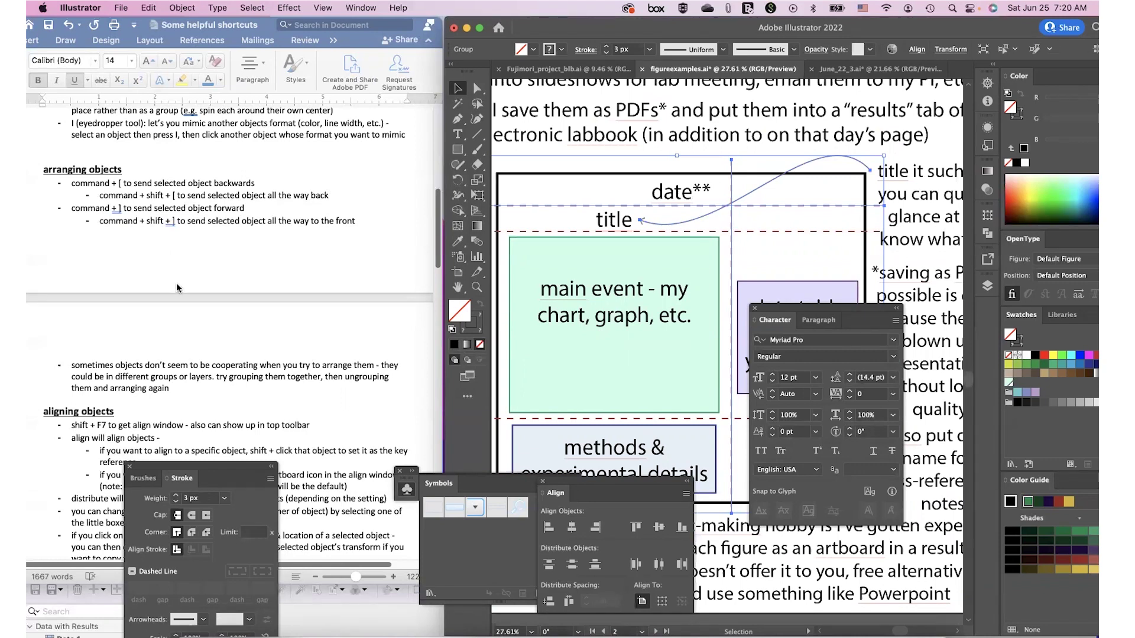
Step: Examine the object and group order of Layer 1 in the layers list, and collapse the list
{"action": "scroll", "coordinate": [178, 284], "scroll_direction": "down", "scroll_amount": 1}
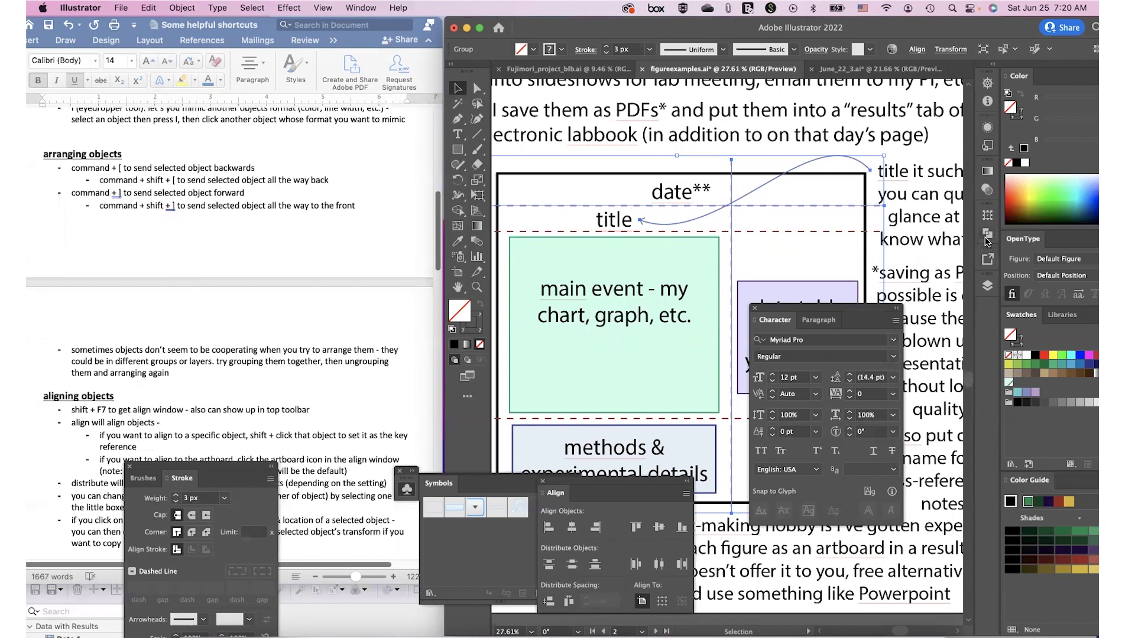
{"action": "left_click", "coordinate": [986, 286]}
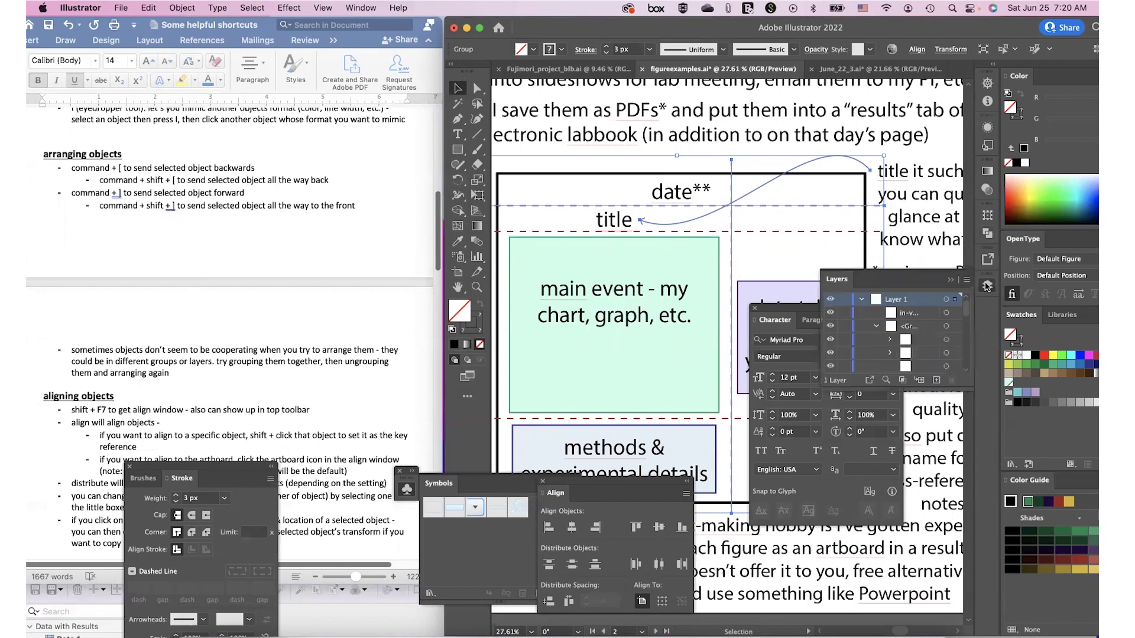
{"action": "scroll", "coordinate": [905, 336], "scroll_direction": "down", "scroll_amount": 5}
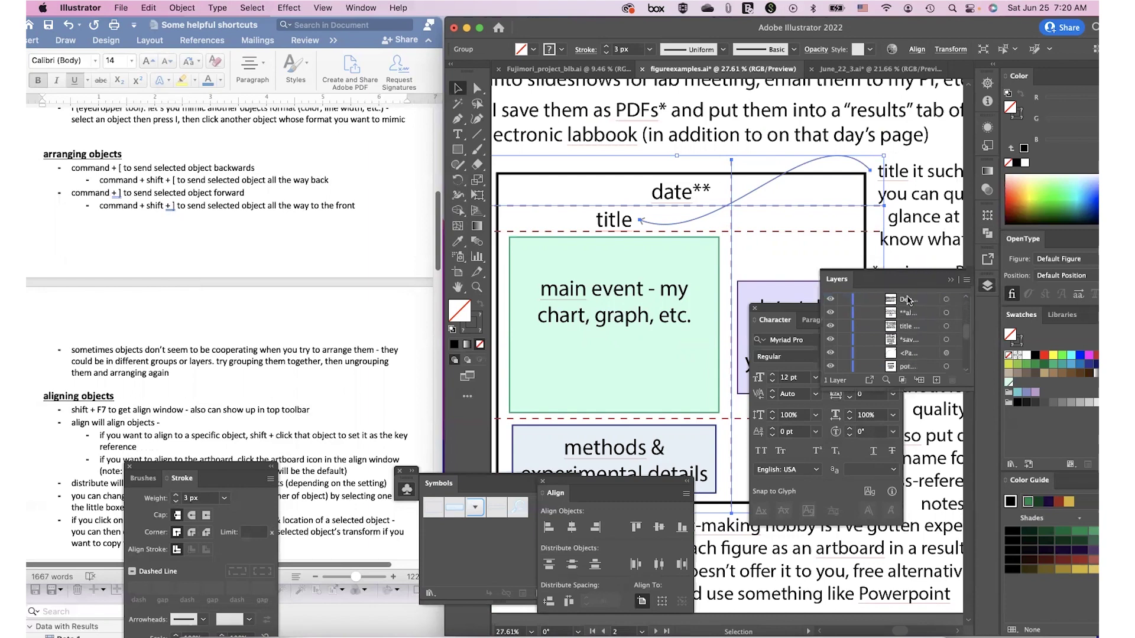
{"action": "scroll", "coordinate": [909, 311], "scroll_direction": "up", "scroll_amount": 5}
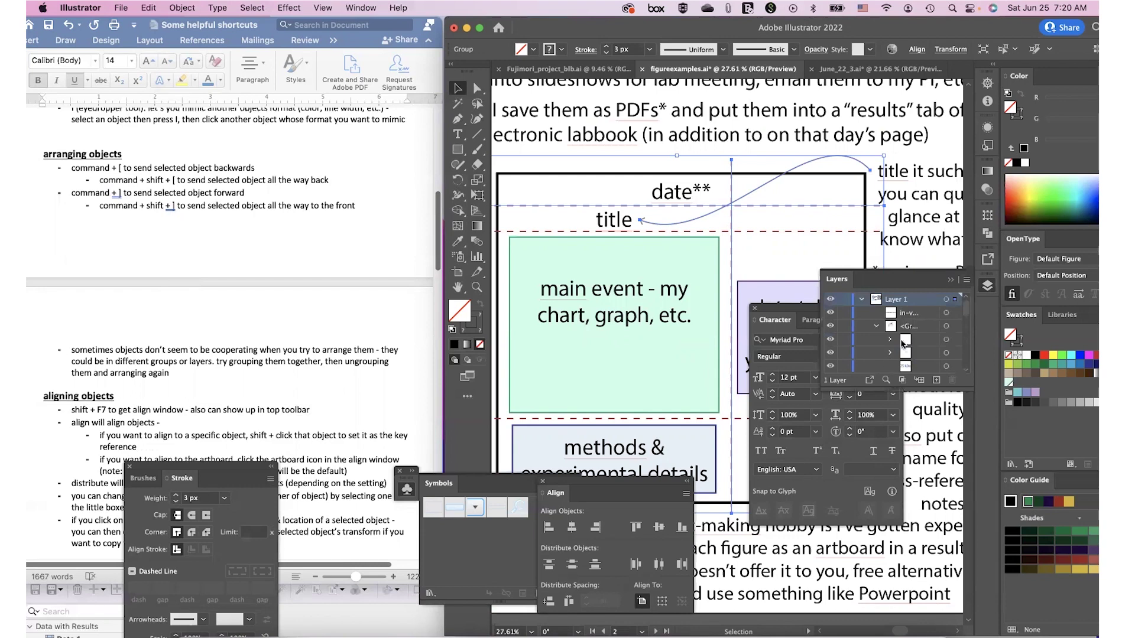
{"action": "left_click", "coordinate": [949, 282]}
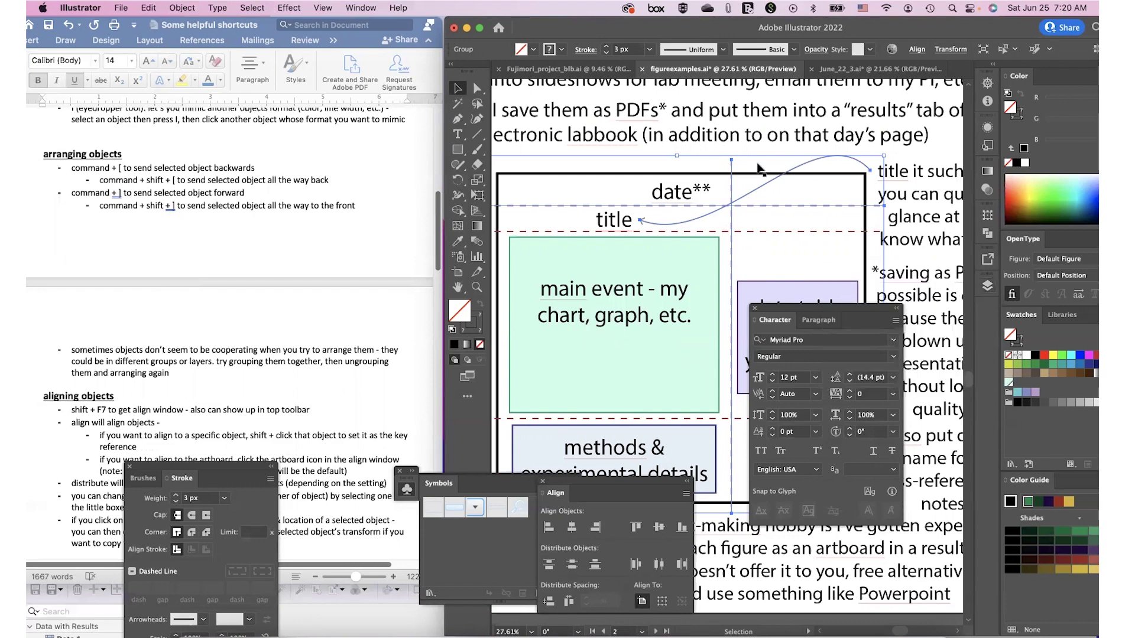
Step: Deselect the group and bring the notes to the section on aligning objects
{"action": "left_click", "coordinate": [668, 160]}
{"action": "scroll", "coordinate": [667, 159], "scroll_direction": "down", "scroll_amount": 2}
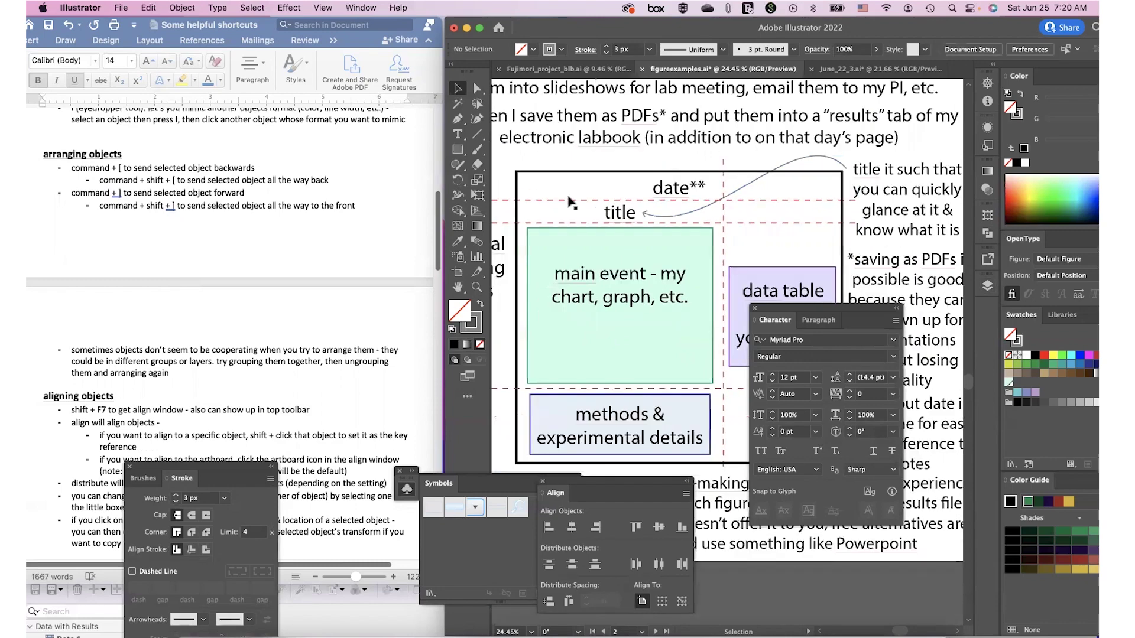
{"action": "scroll", "coordinate": [626, 222], "scroll_direction": "down", "scroll_amount": 4}
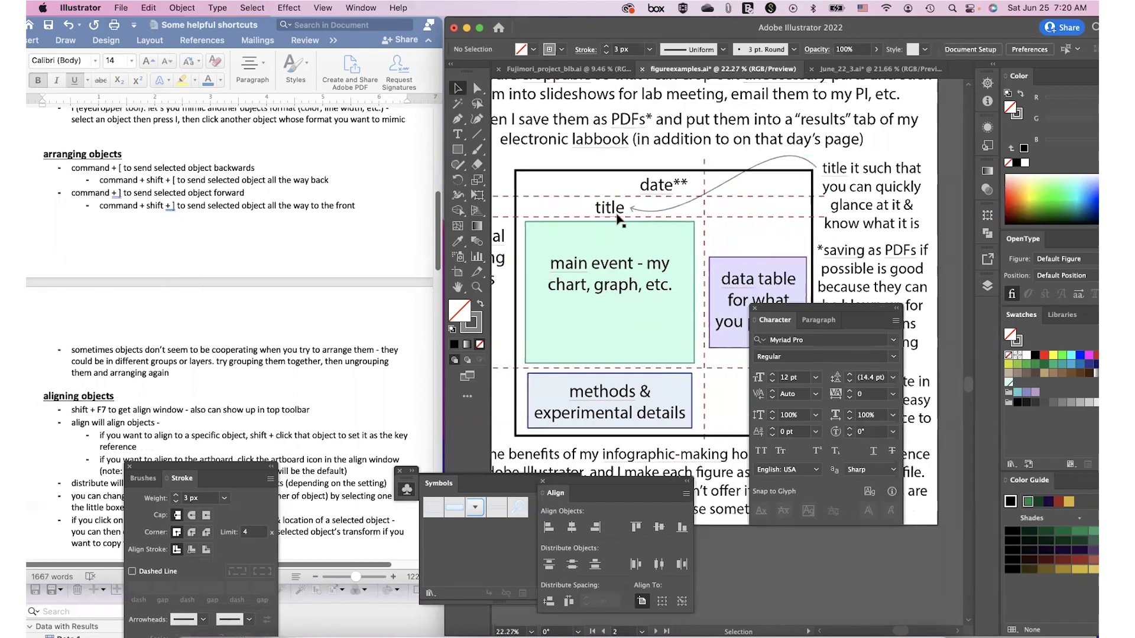
{"action": "scroll", "coordinate": [544, 251], "scroll_direction": "down", "scroll_amount": 1}
{"action": "scroll", "coordinate": [364, 274], "scroll_direction": "down", "scroll_amount": 5}
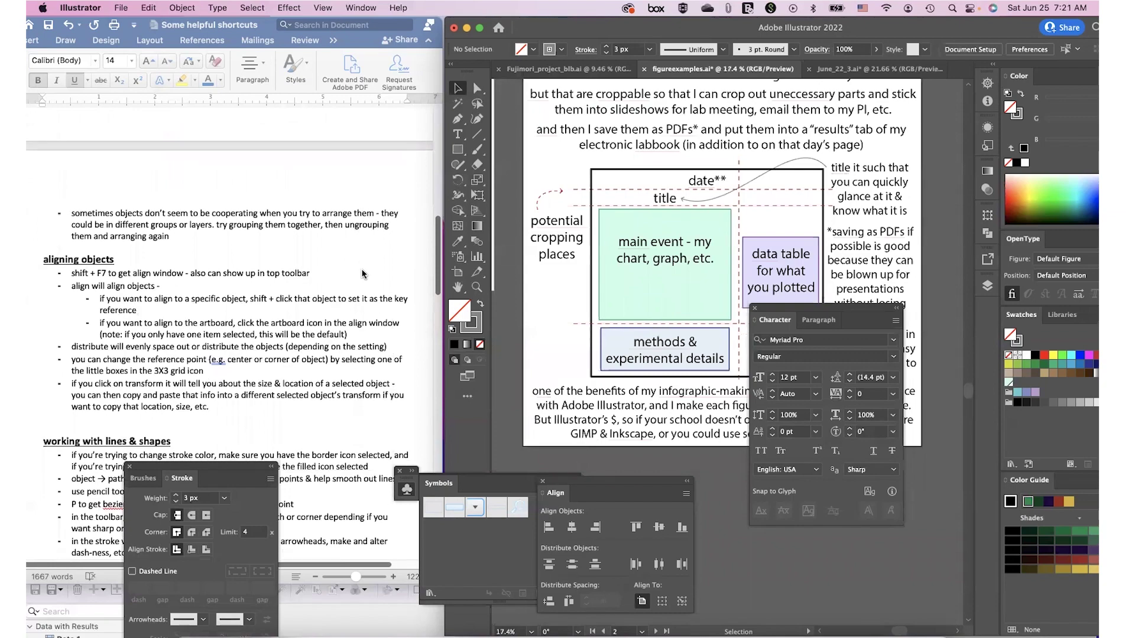
Step: Return to the Stickers binding experiment figure and check the Align window's command and its assigned shortcut
{"action": "scroll", "coordinate": [363, 274], "scroll_direction": "down", "scroll_amount": 2}
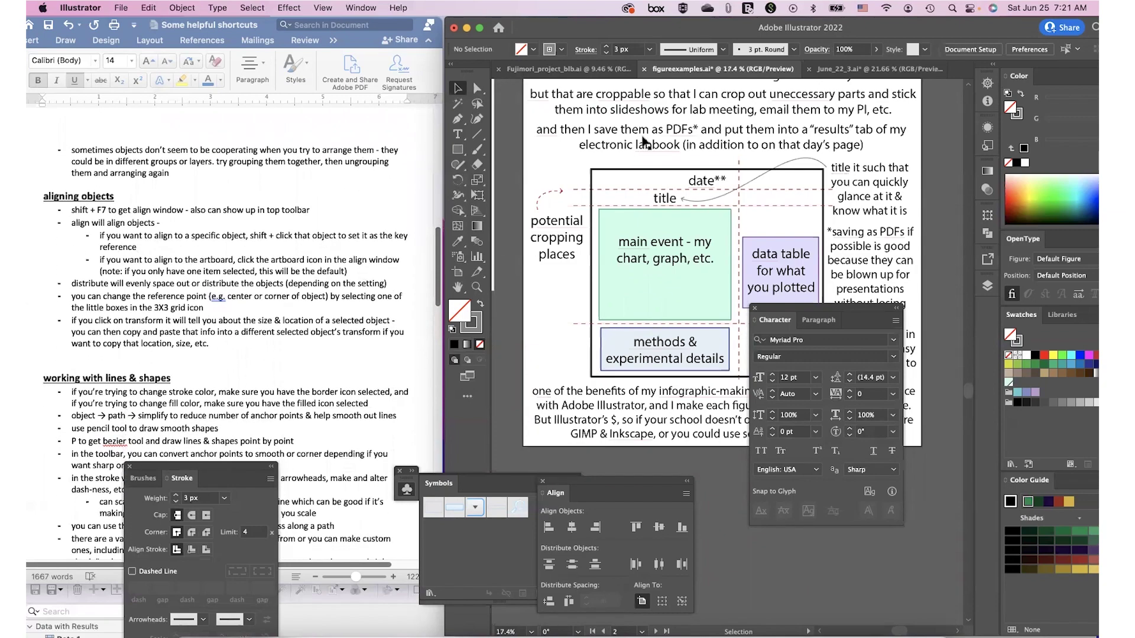
{"action": "scroll", "coordinate": [689, 179], "scroll_direction": "left", "scroll_amount": 10}
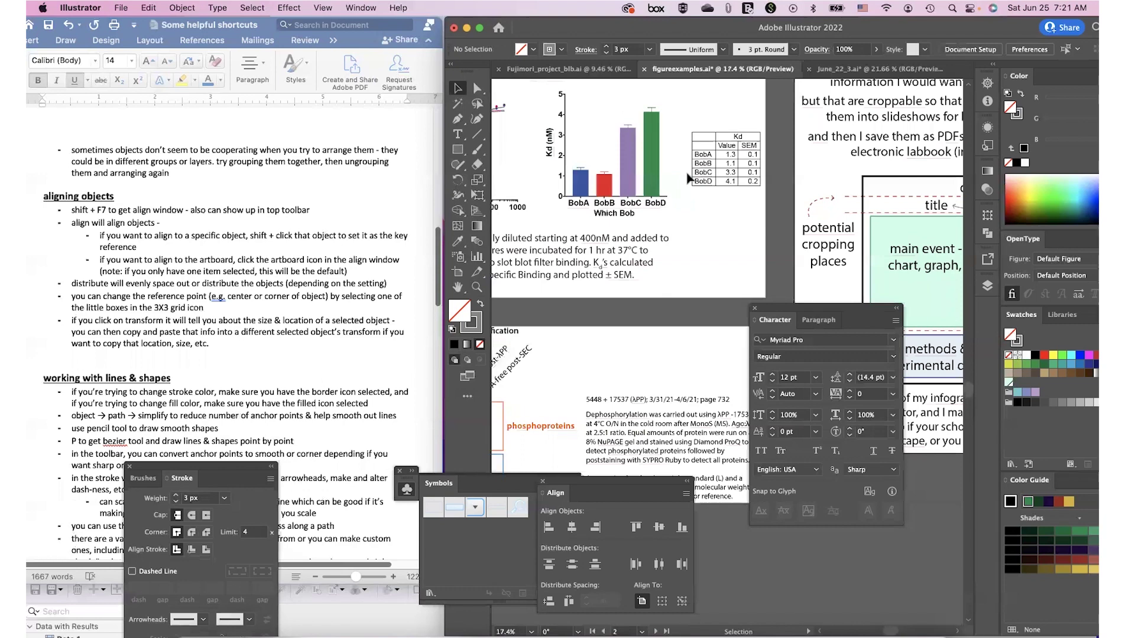
{"action": "scroll", "coordinate": [689, 178], "scroll_direction": "left", "scroll_amount": 8}
{"action": "scroll", "coordinate": [688, 179], "scroll_direction": "up", "scroll_amount": 3}
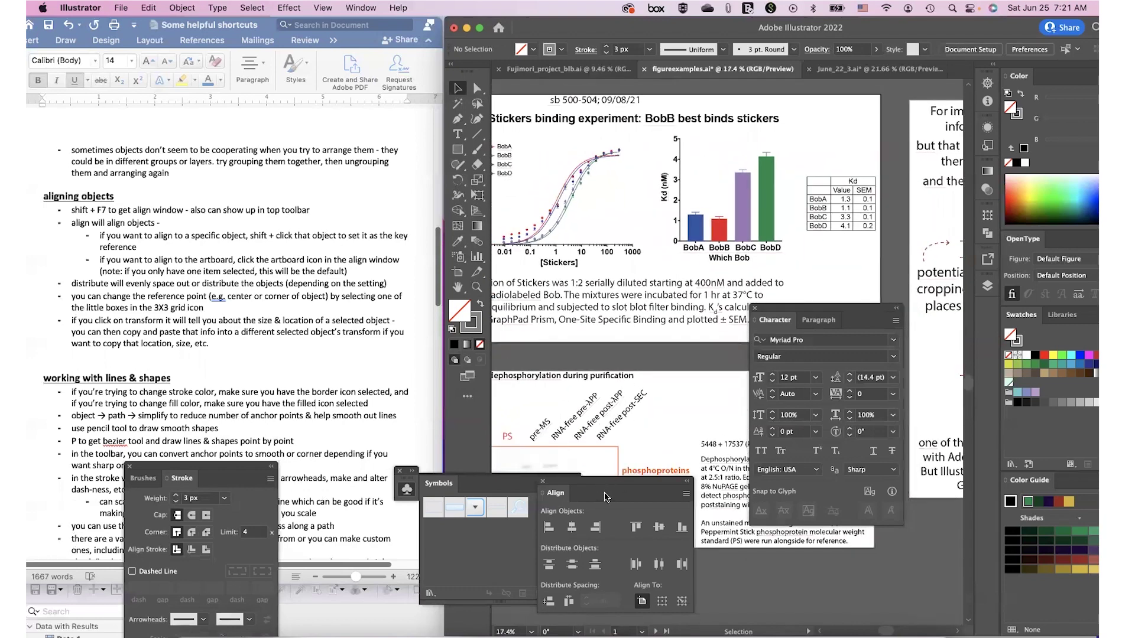
{"action": "left_click", "coordinate": [371, 7]}
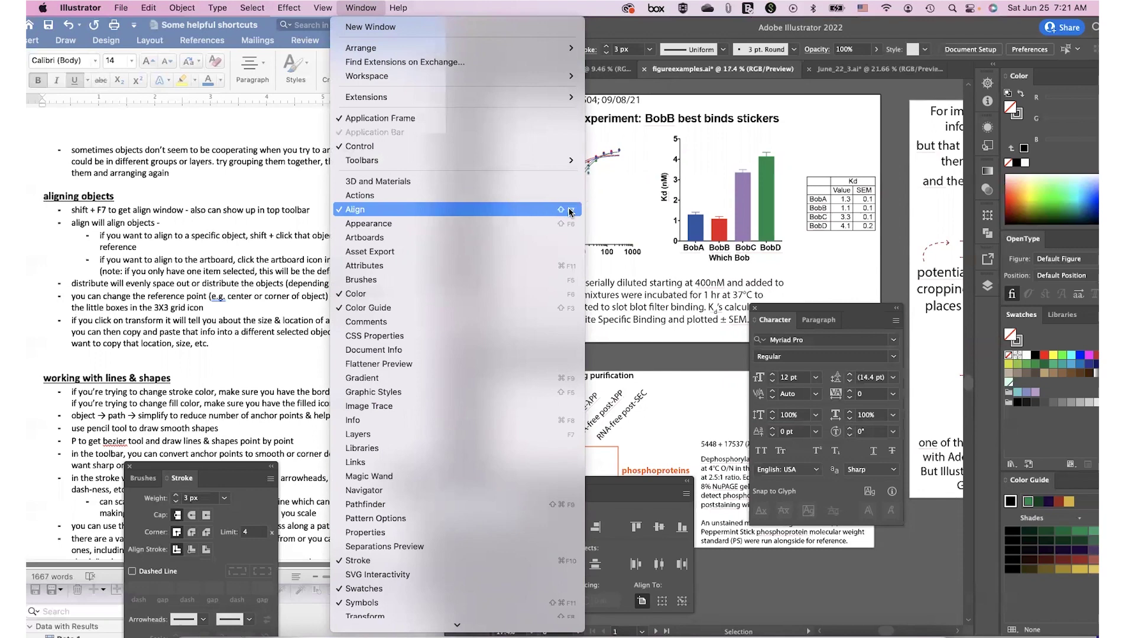
{"action": "left_click", "coordinate": [649, 271]}
{"action": "left_click", "coordinate": [634, 418]}
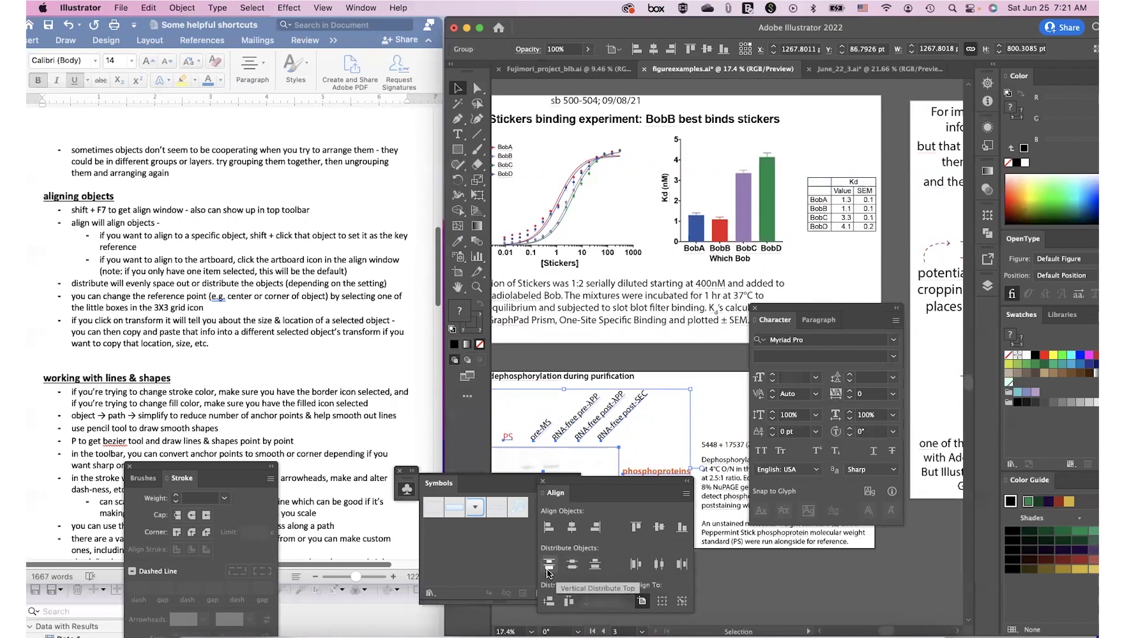
Step: Isolate the four bars of the Kd bar chart, align their left edges and undo that alignment
{"action": "left_click", "coordinate": [690, 236]}
{"action": "double_click", "coordinate": [693, 236]}
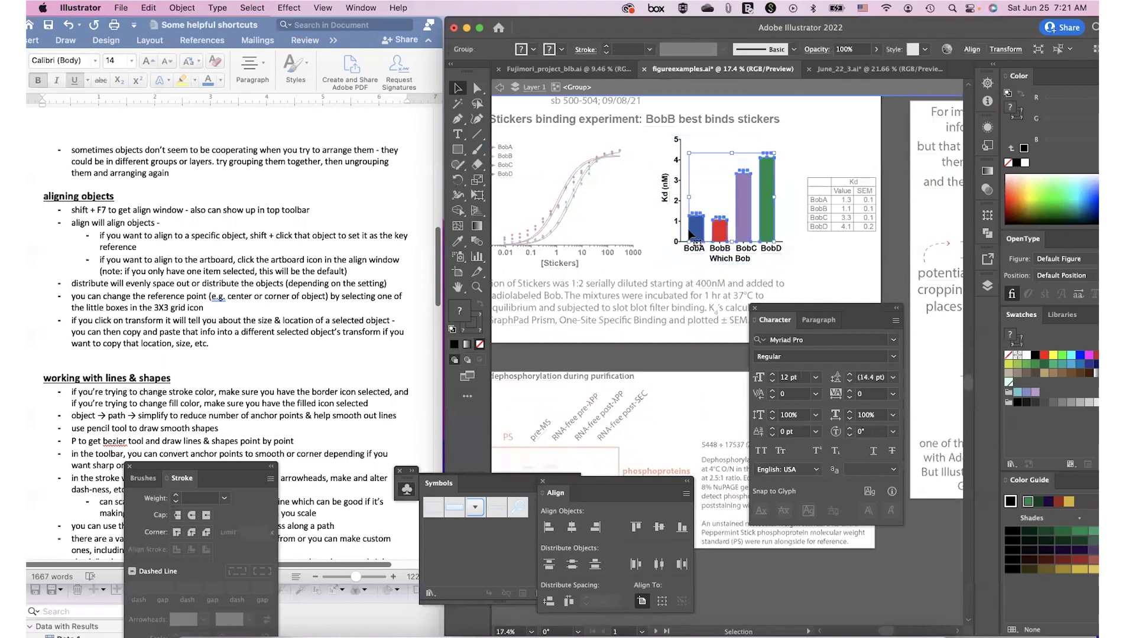
{"action": "double_click", "coordinate": [696, 233]}
{"action": "left_click", "coordinate": [717, 228], "text": "shift"}
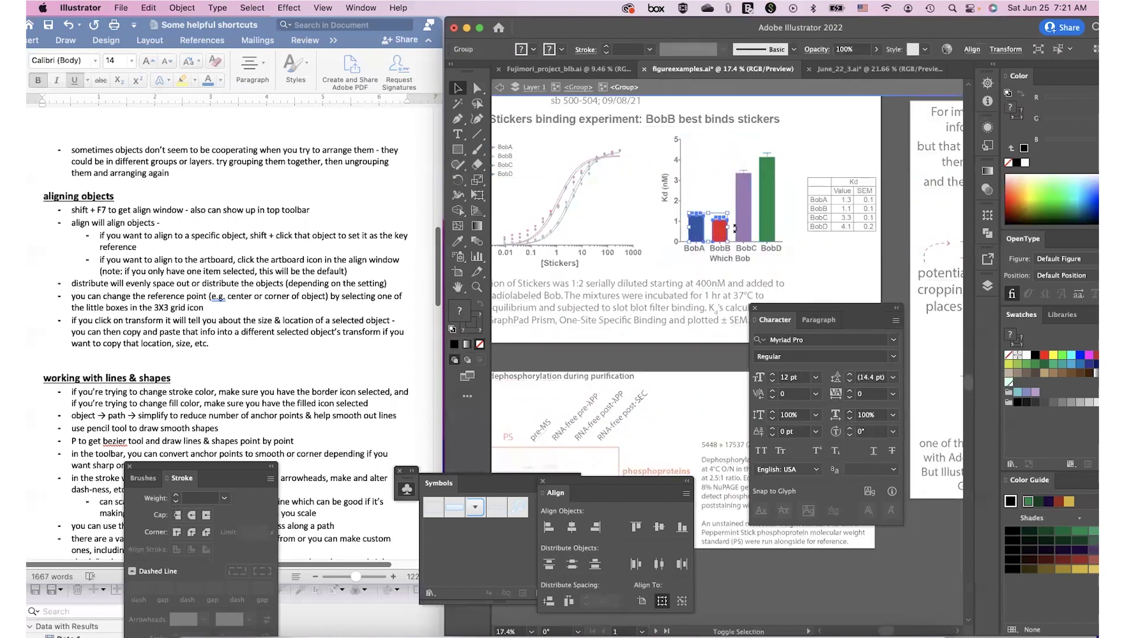
{"action": "left_click", "coordinate": [740, 231], "text": "shift"}
{"action": "left_click", "coordinate": [763, 224], "text": "shift"}
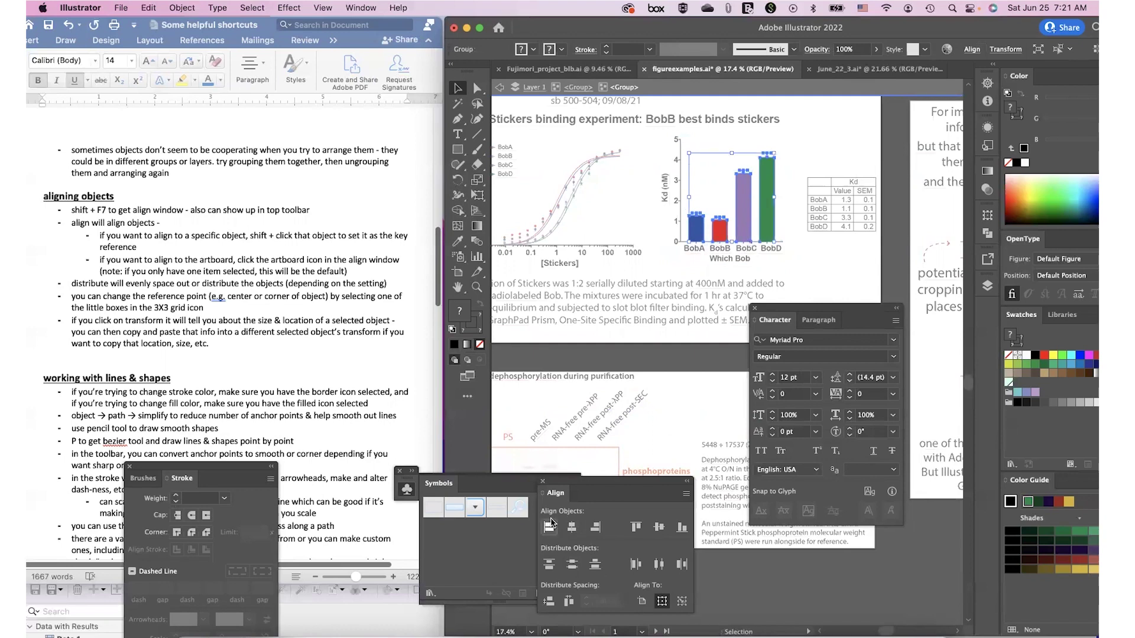
{"action": "left_click", "coordinate": [549, 527]}
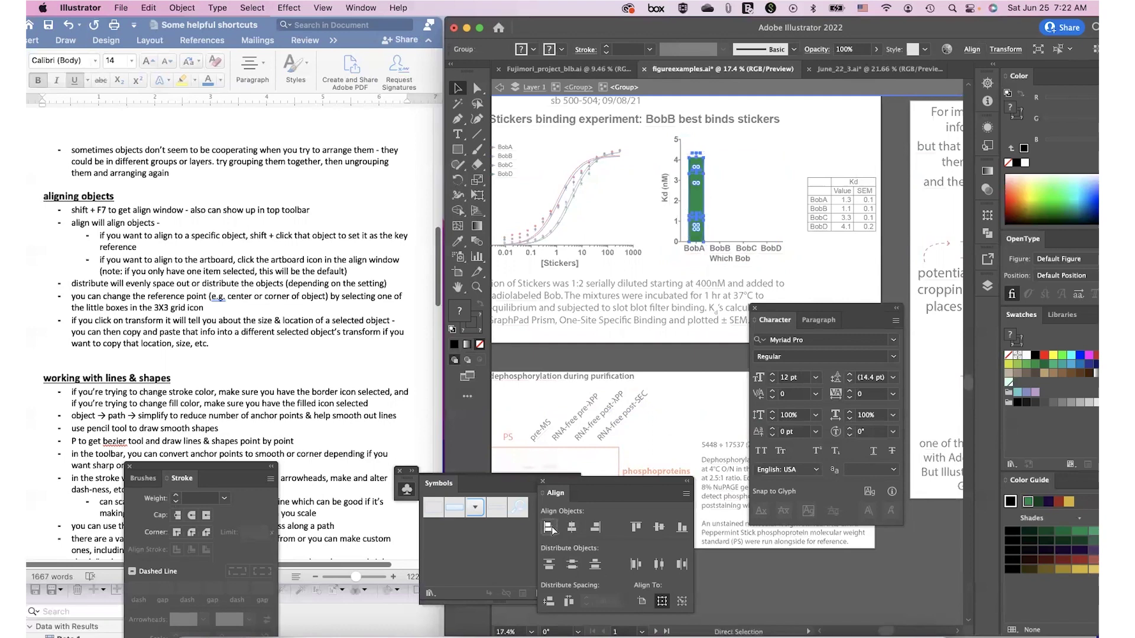
{"action": "key", "text": "super+z"}
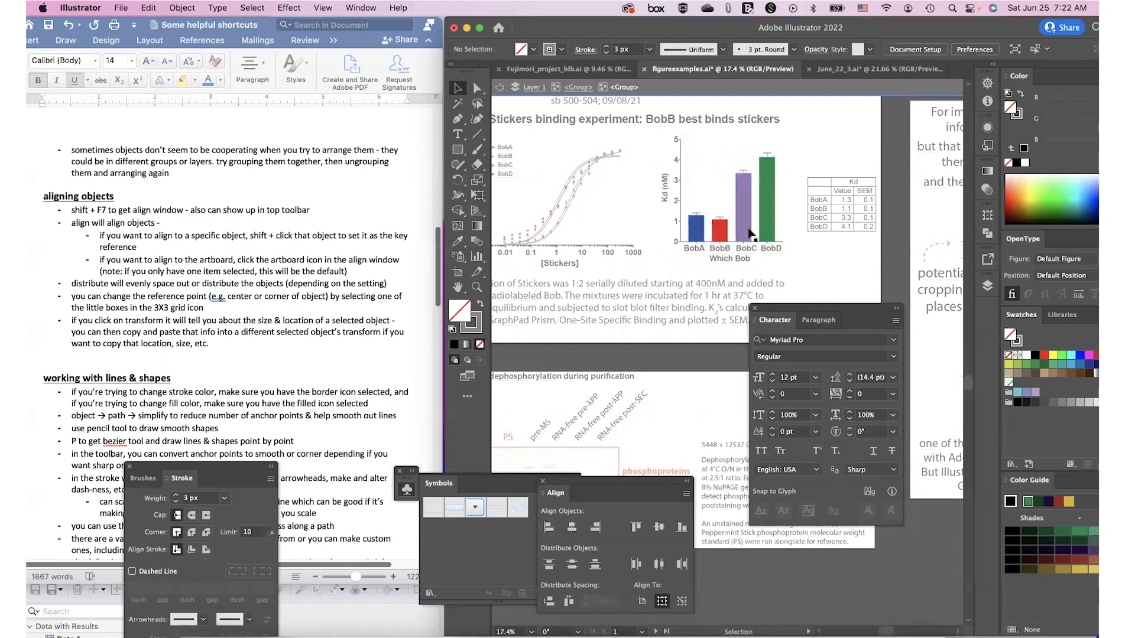
Step: Shift the purple BobC bar toward BobB and evenly distribute the four bars horizontally by their left edges
{"action": "left_click", "coordinate": [739, 225]}
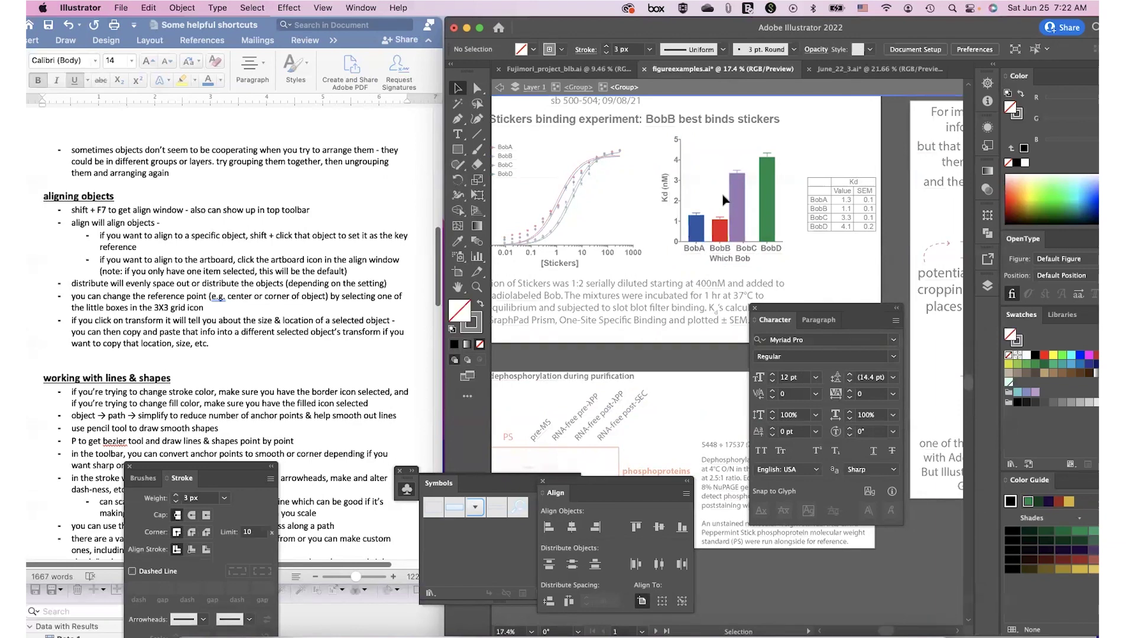
{"action": "left_click", "coordinate": [740, 233]}
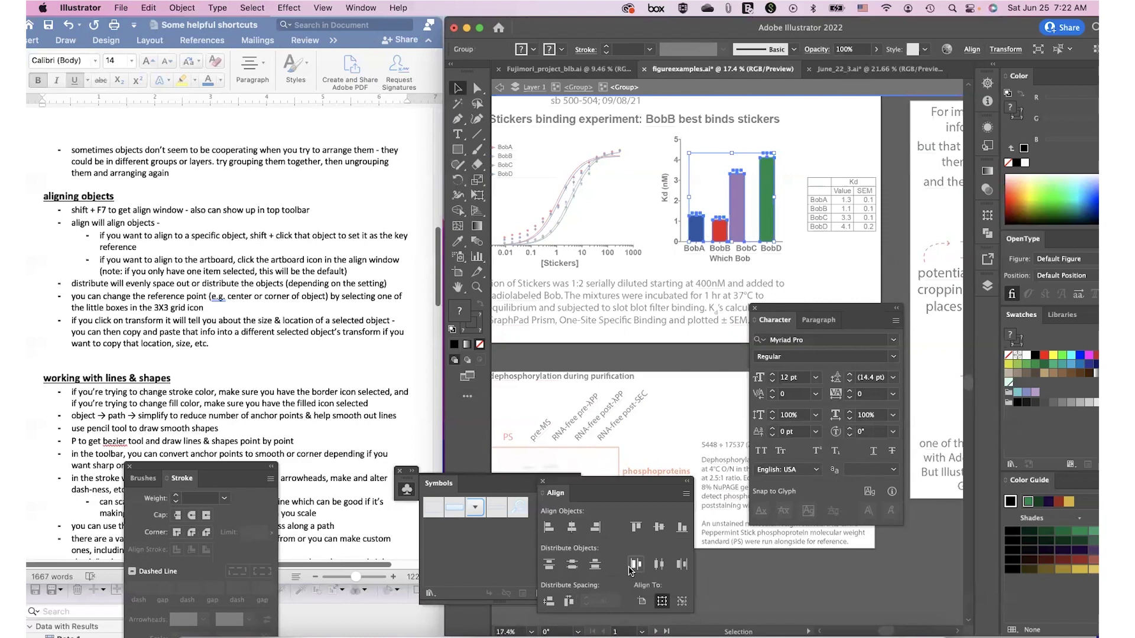
{"action": "left_click", "coordinate": [631, 568]}
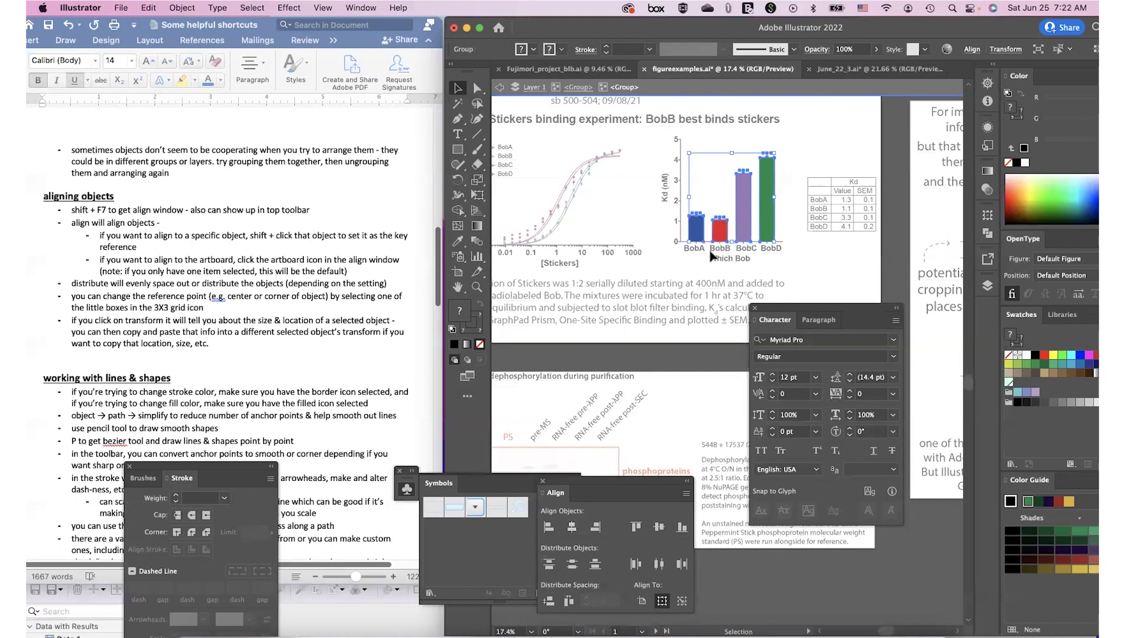
{"action": "left_click", "coordinate": [798, 206]}
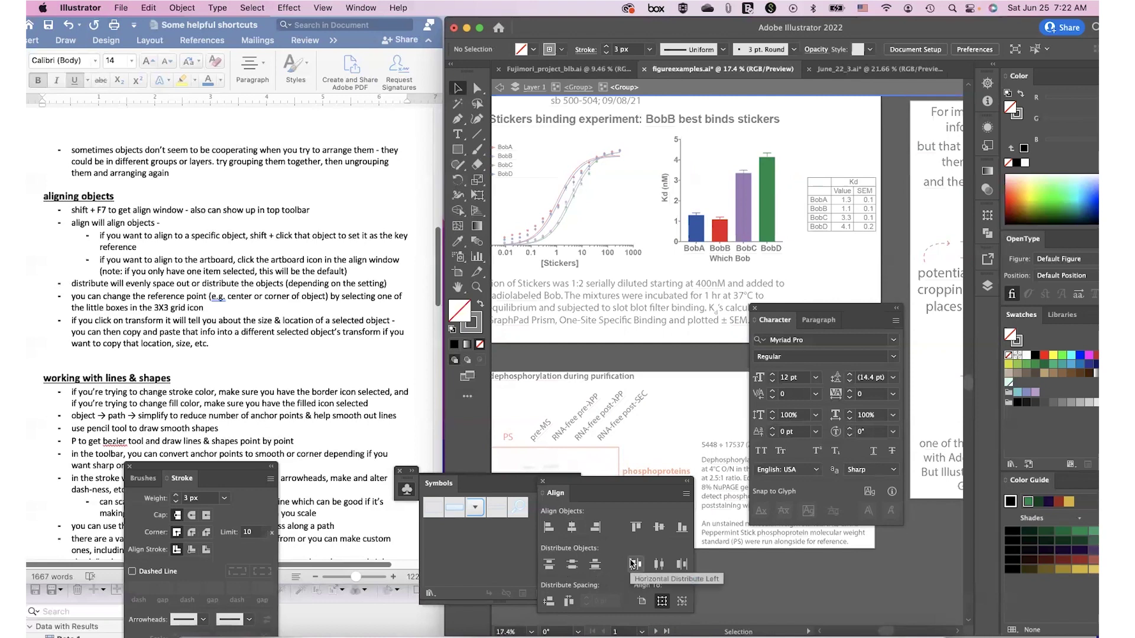
Step: Raise the green BobD bar off the baseline and align the bottom edges of all four bars
{"action": "left_click", "coordinate": [752, 219]}
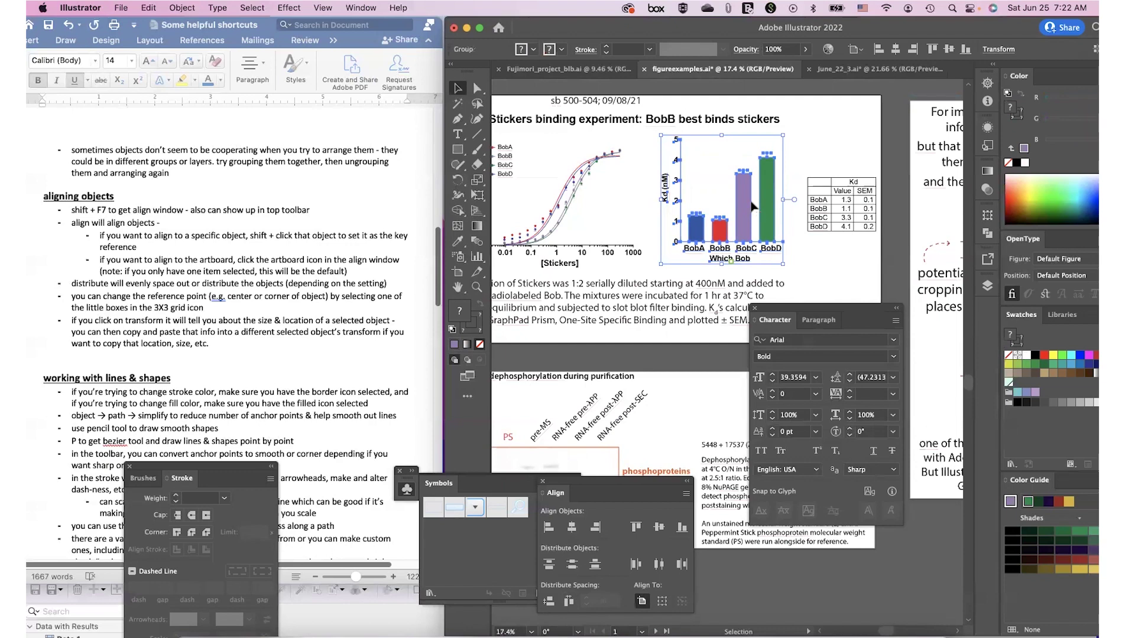
{"action": "double_click", "coordinate": [754, 208]}
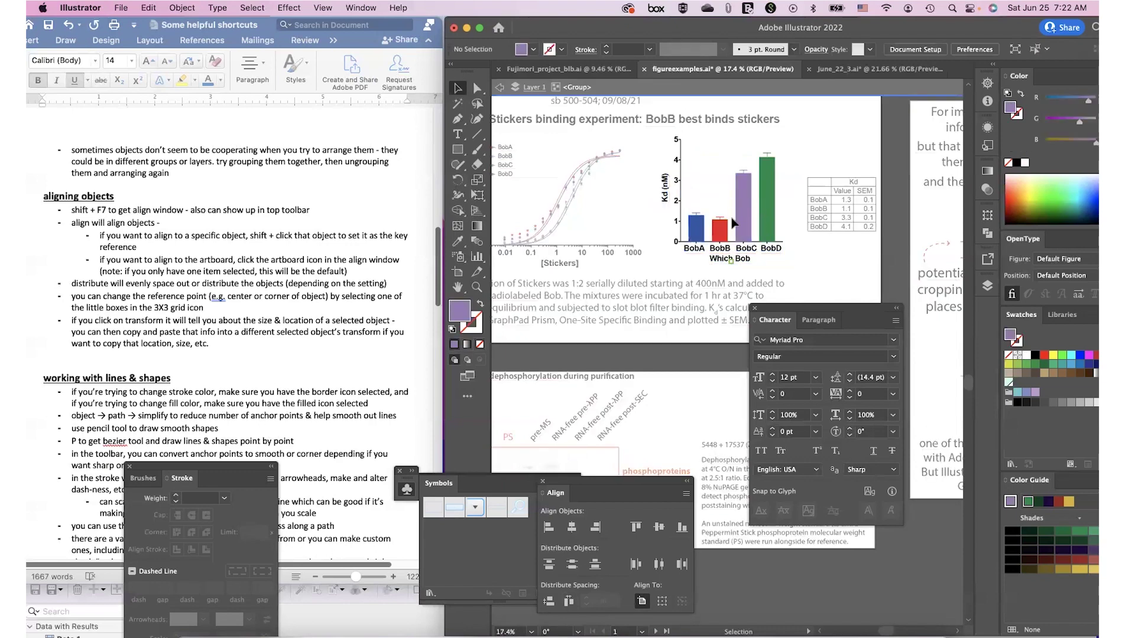
{"action": "double_click", "coordinate": [761, 187]}
{"action": "left_click", "coordinate": [809, 247]}
{"action": "left_click_drag", "start_coordinate": [682, 134], "coordinate": [781, 245]}
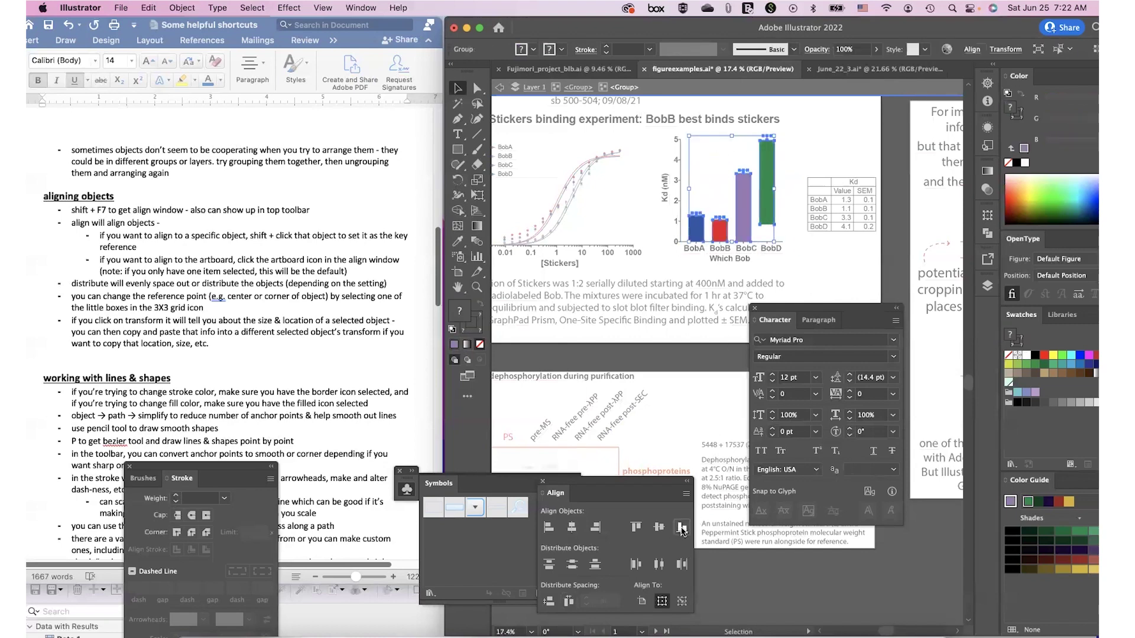
{"action": "left_click", "coordinate": [682, 527]}
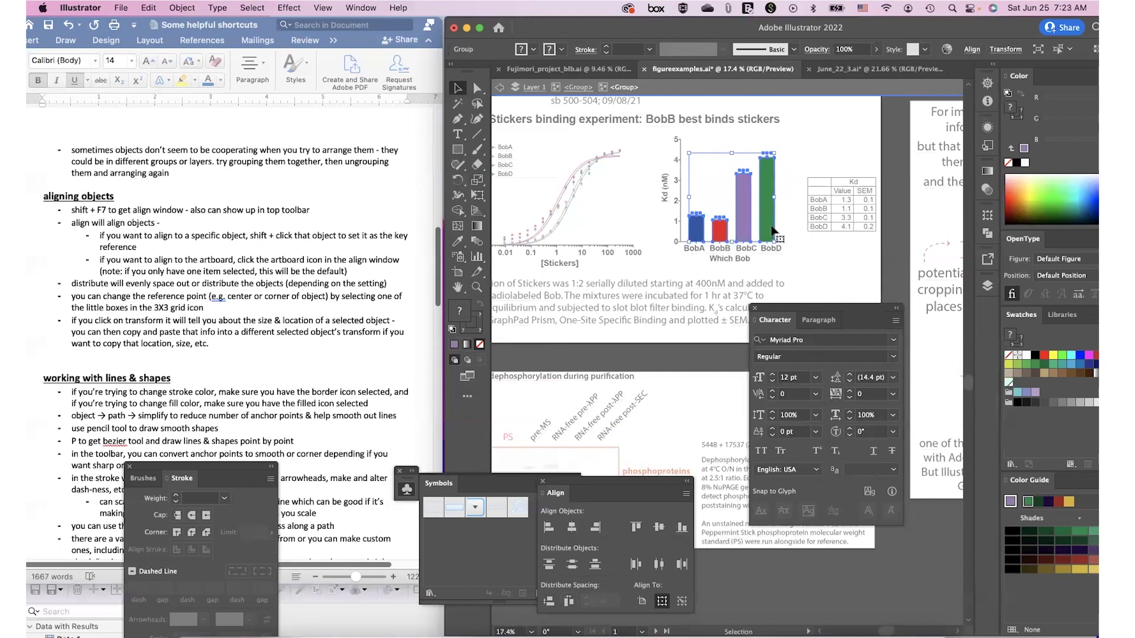
Step: Raise the green BobD bar again, try aligning the tops of all four bars, and undo the alignment
{"action": "left_click_drag", "start_coordinate": [770, 231], "coordinate": [767, 215]}
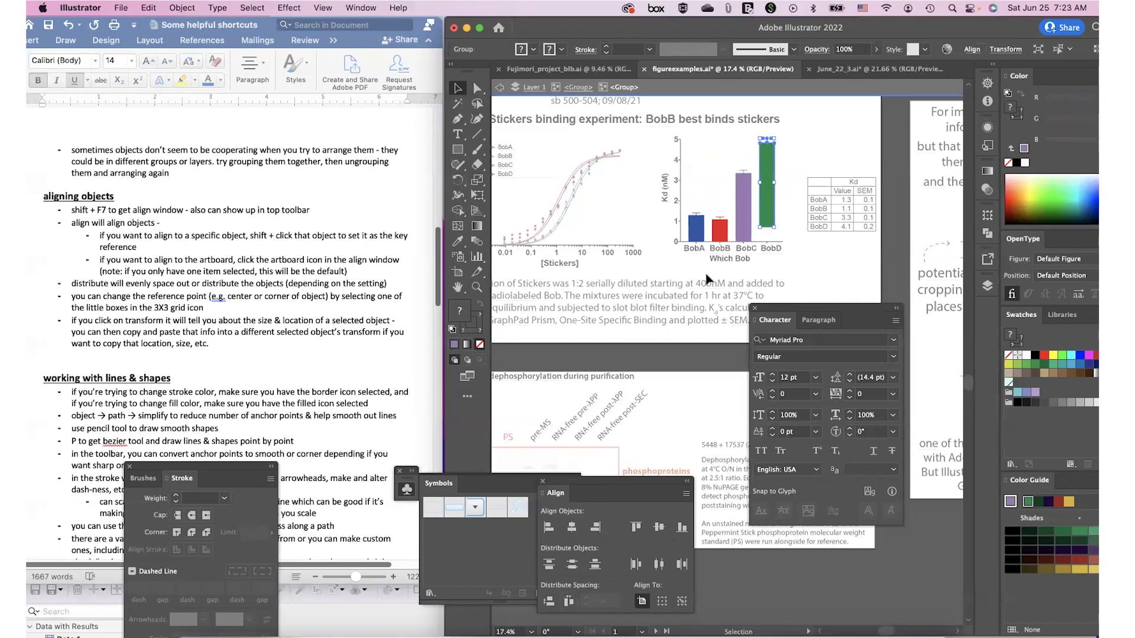
{"action": "left_click_drag", "start_coordinate": [691, 141], "coordinate": [779, 230]}
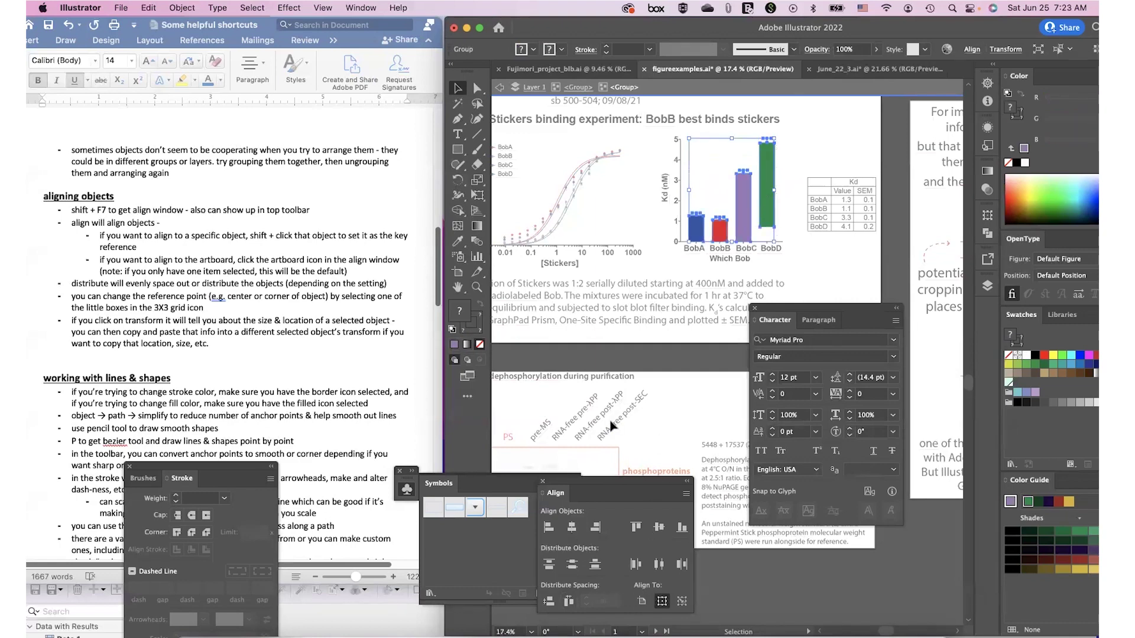
{"action": "left_click", "coordinate": [636, 527]}
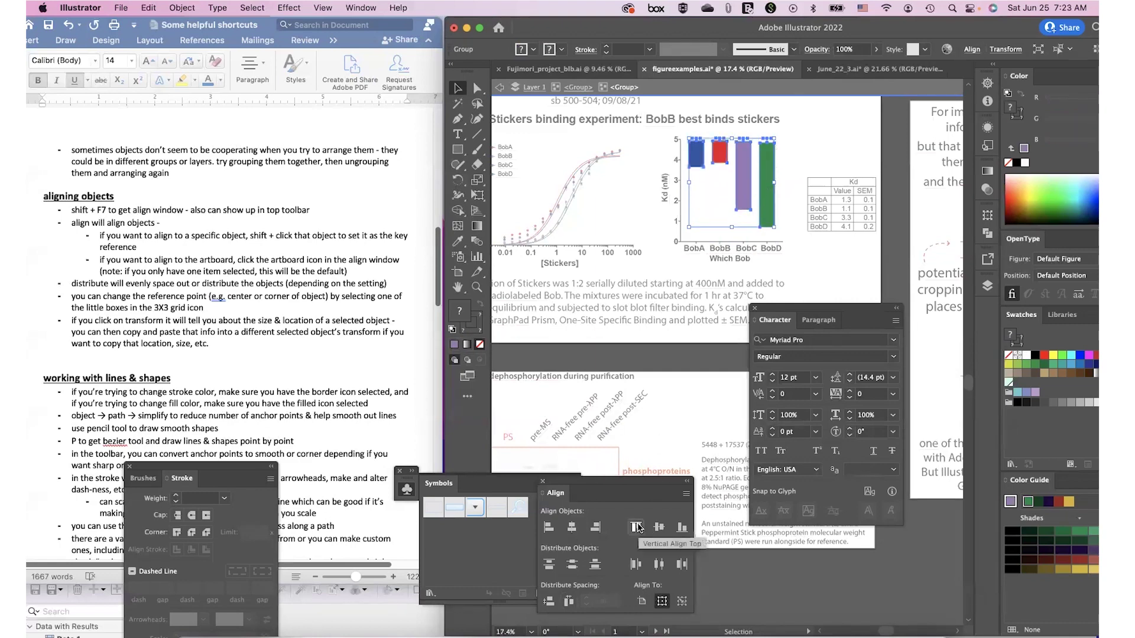
{"action": "key", "text": "super+z"}
Step: Raise the purple BobC bar off the baseline beside the raised green bar
{"action": "left_click", "coordinate": [756, 200]}
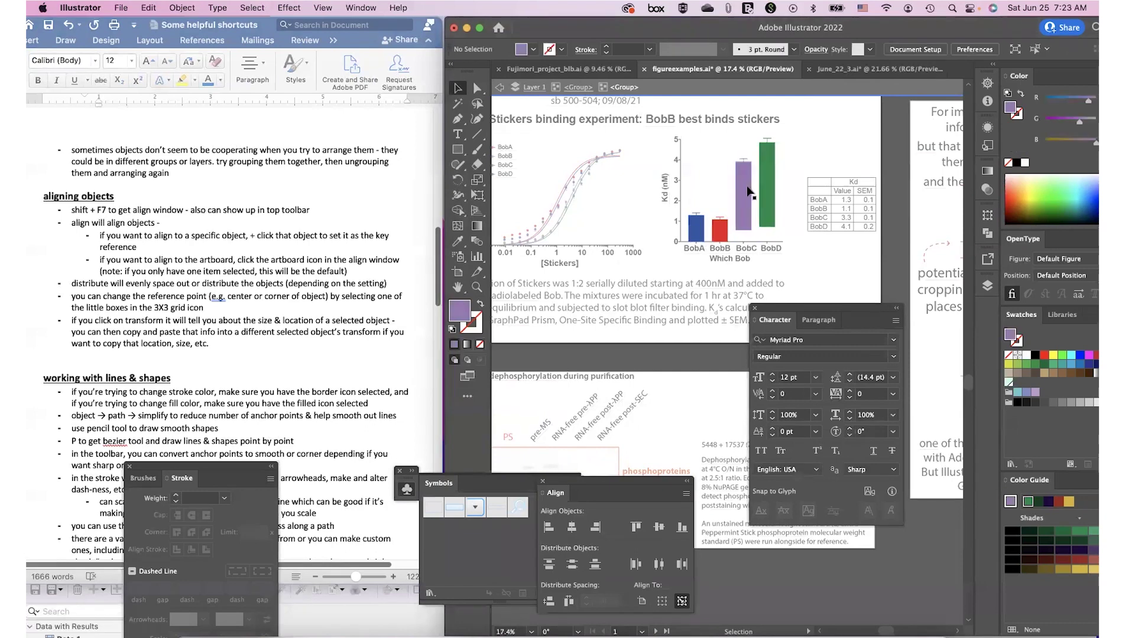
{"action": "left_click", "coordinate": [742, 162]}
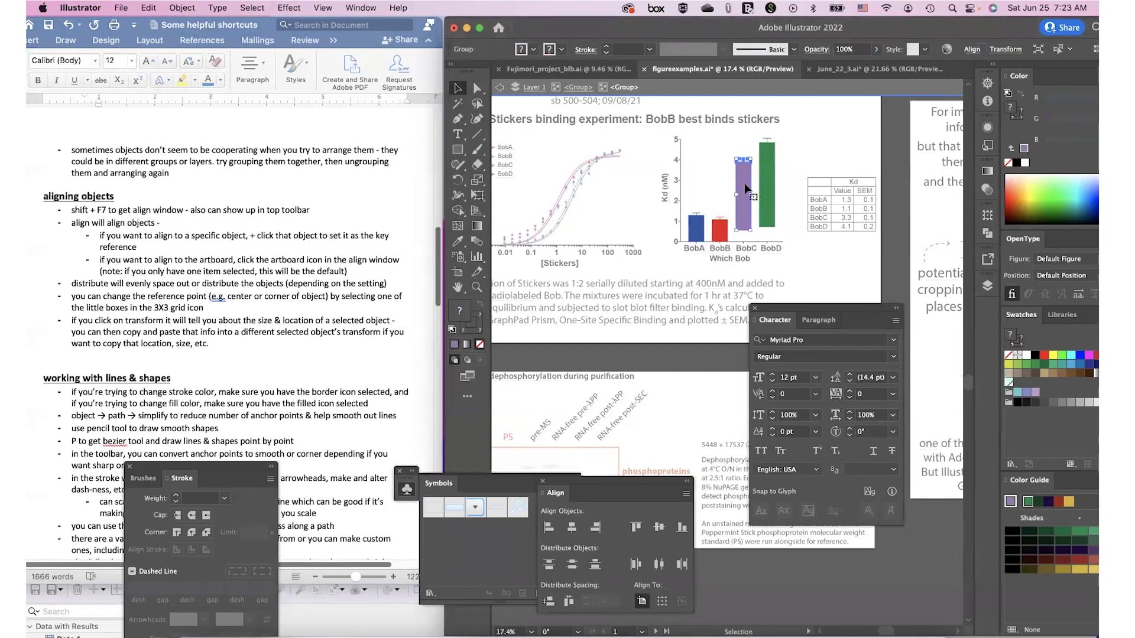
{"action": "left_click", "coordinate": [724, 152]}
Step: Align the tops and the bottoms of the four bars to the purple BobC bar as key object
{"action": "left_click_drag", "start_coordinate": [688, 131], "coordinate": [768, 230]}
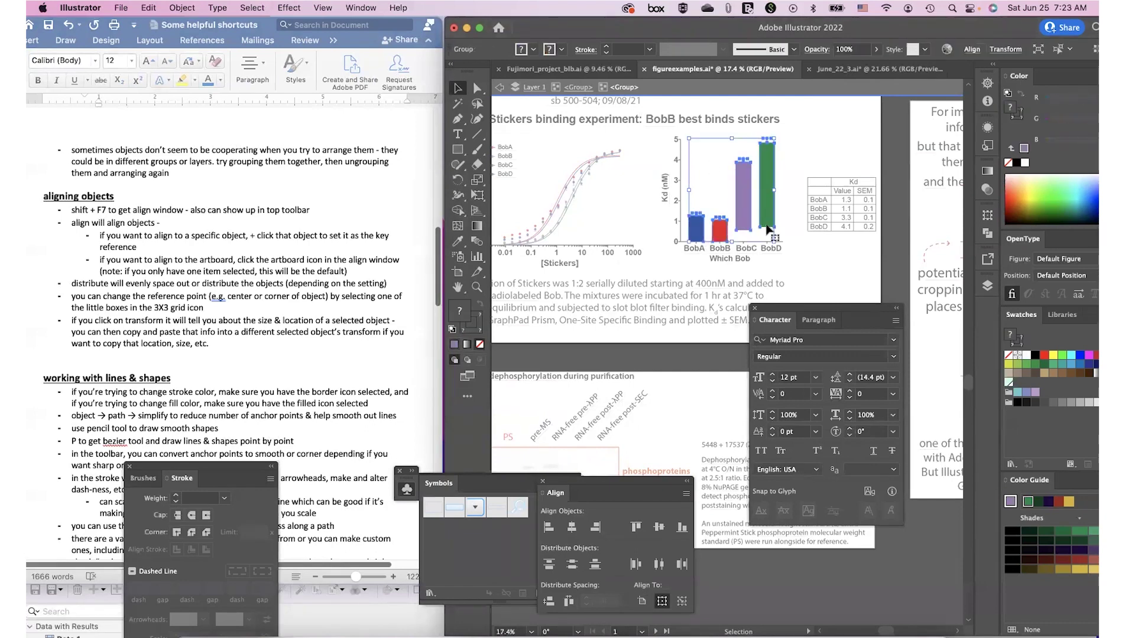
{"action": "left_click", "coordinate": [748, 211]}
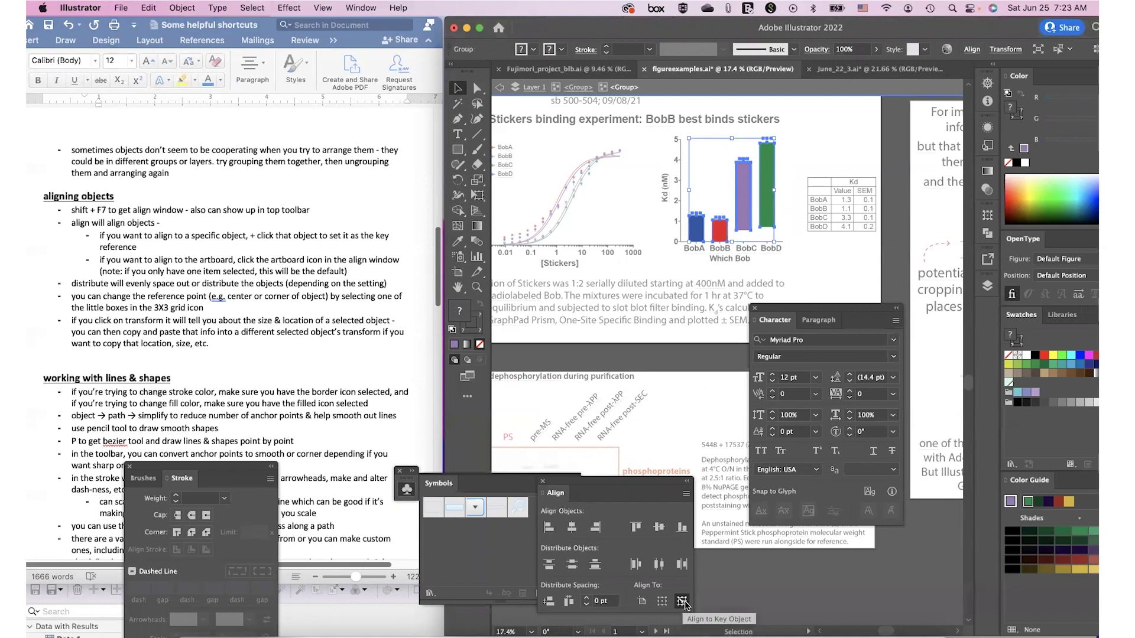
{"action": "left_click", "coordinate": [683, 602]}
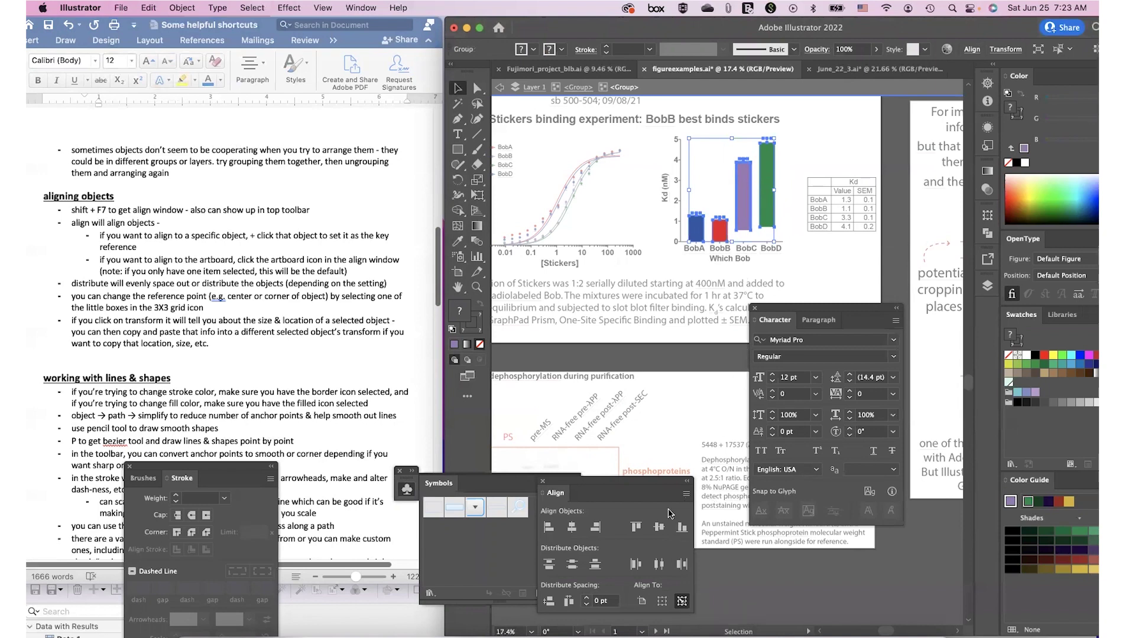
{"action": "left_click", "coordinate": [636, 528]}
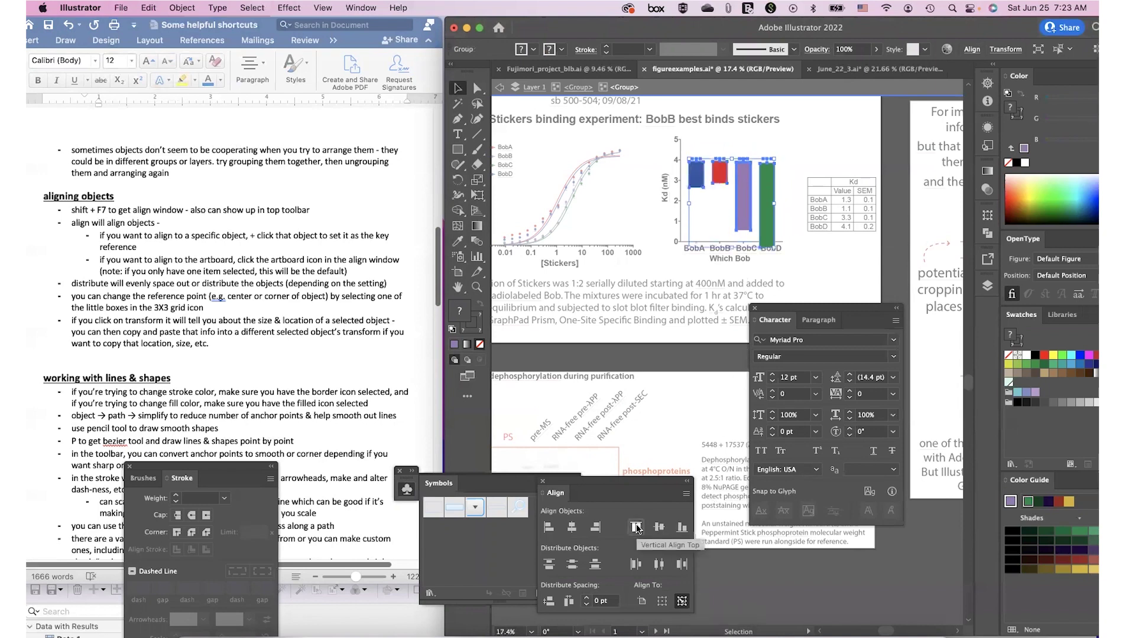
{"action": "left_click", "coordinate": [682, 527]}
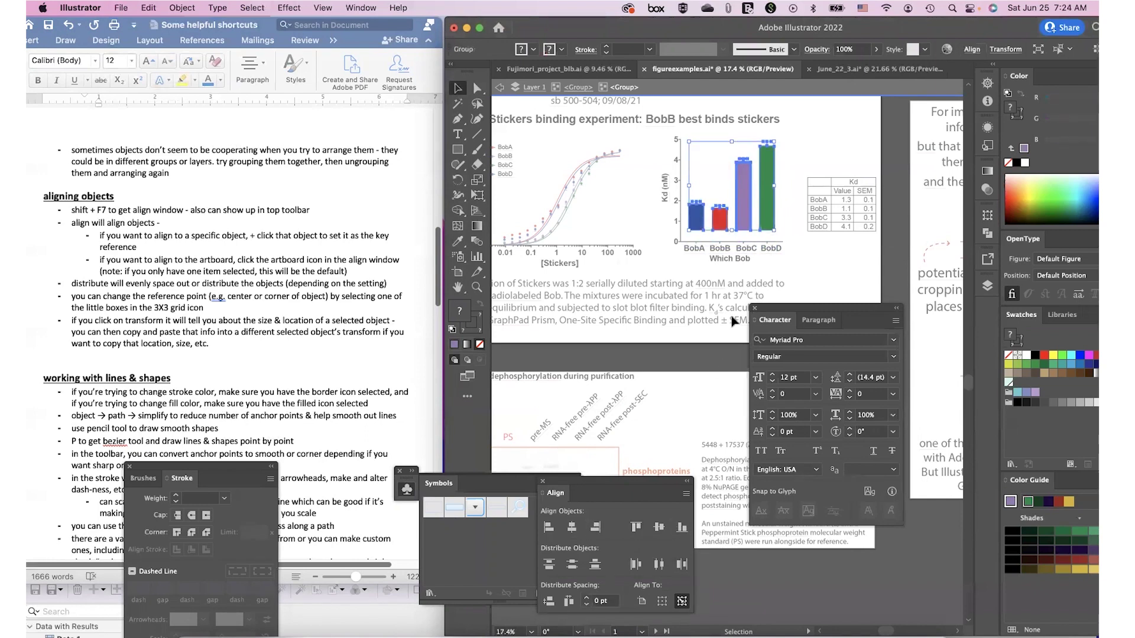
Step: Undo the key-object alignments and the raised bar positions, and leave the bar group's isolation
{"action": "key", "text": "a"}
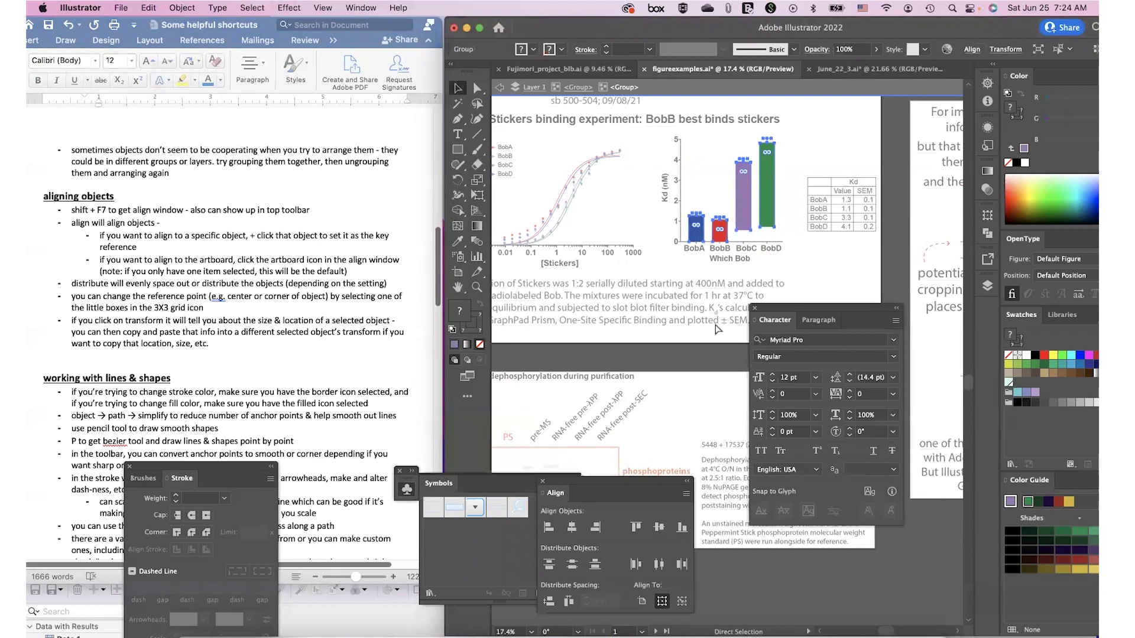
{"action": "key", "text": "v"}
{"action": "double_click", "coordinate": [711, 324]}
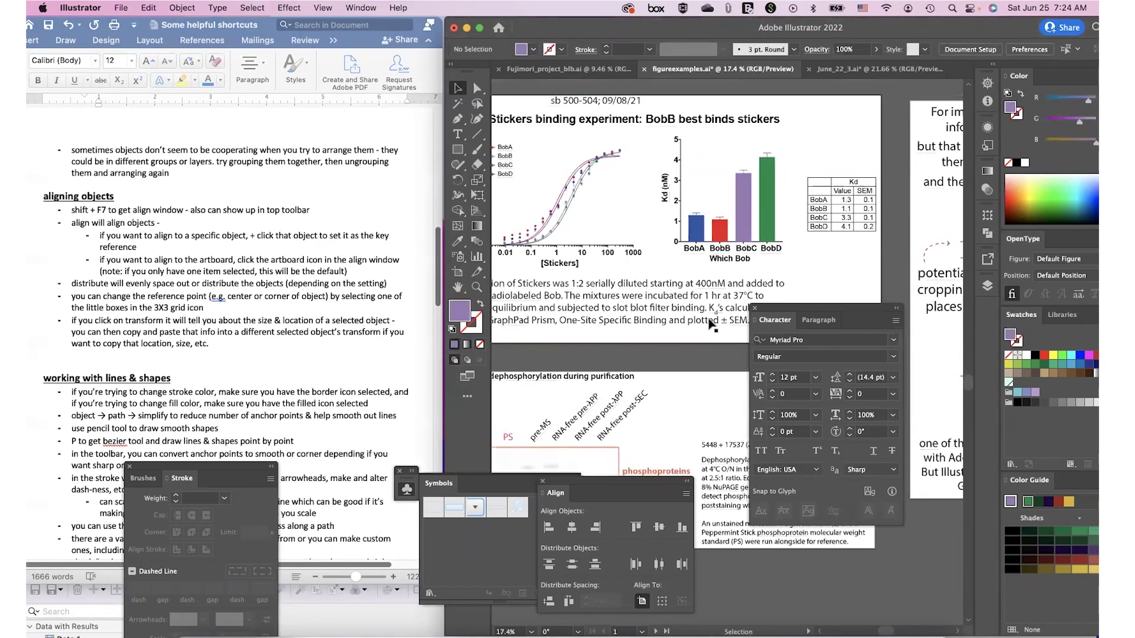
Step: Isolate and select the four chart bars again, and set the purple BobC bar as the key object
{"action": "scroll", "coordinate": [727, 324], "scroll_direction": "down", "scroll_amount": 3}
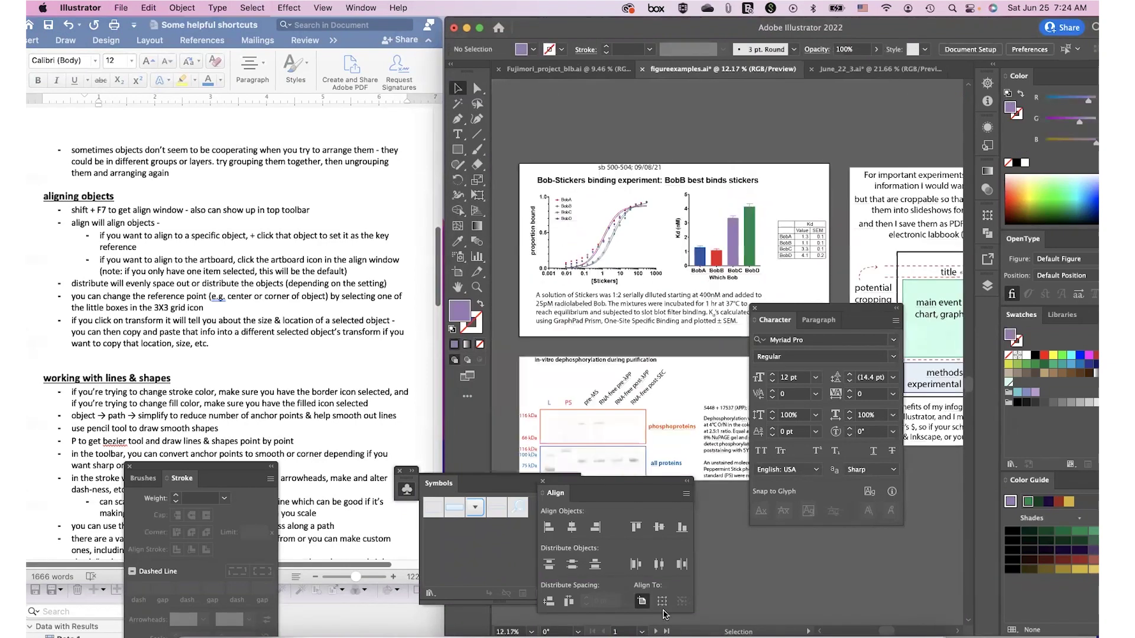
{"action": "double_click", "coordinate": [739, 260]}
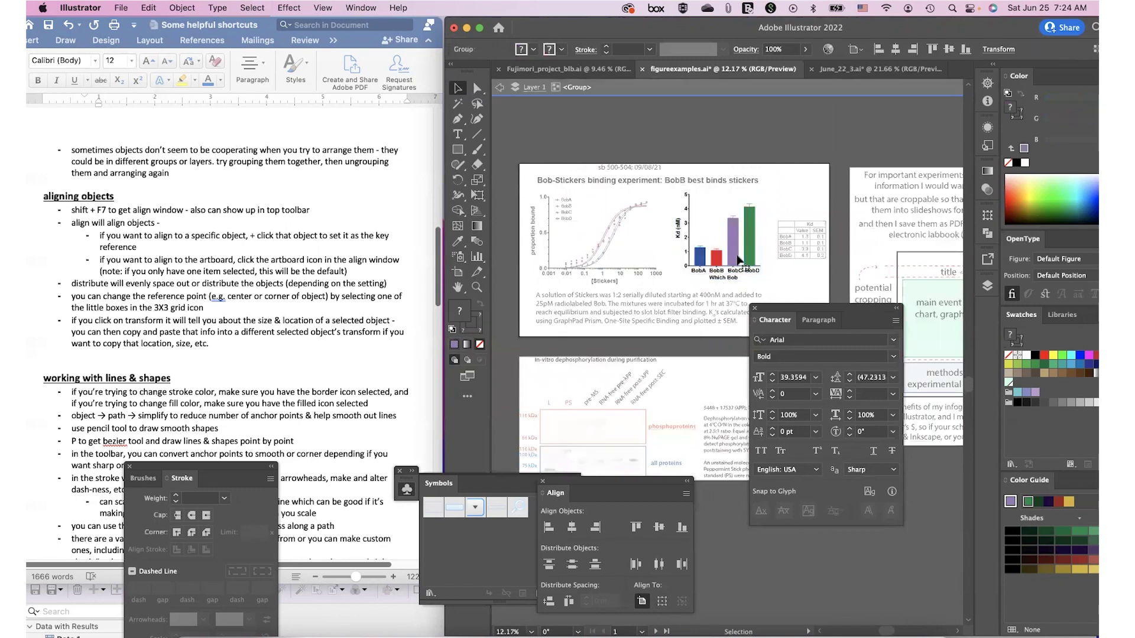
{"action": "double_click", "coordinate": [727, 259]}
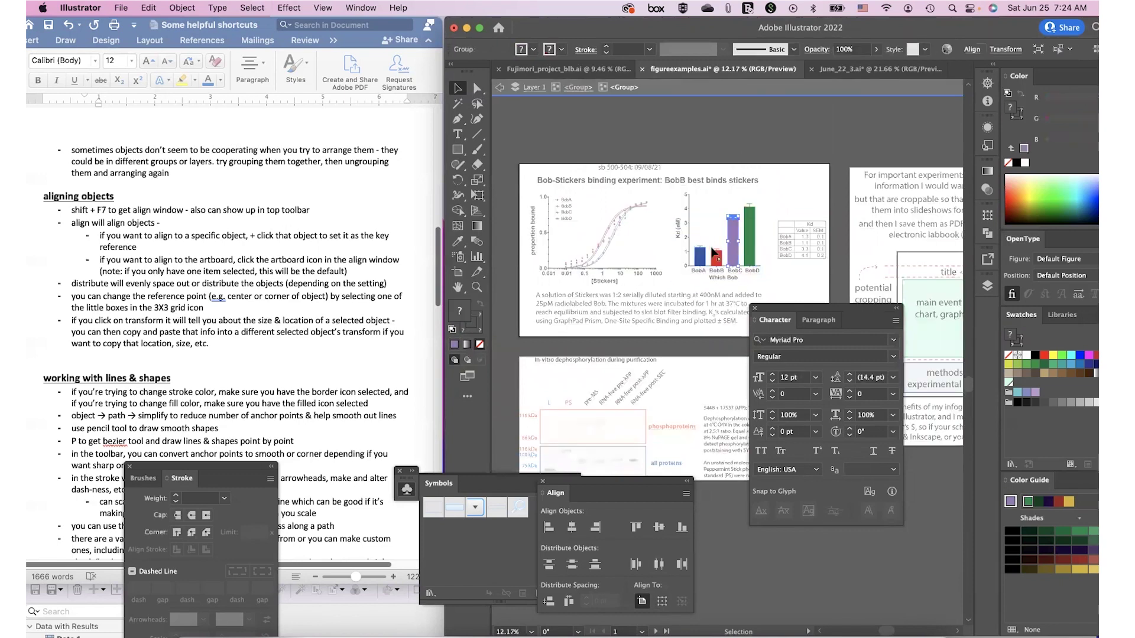
{"action": "left_click", "coordinate": [751, 258]}
{"action": "scroll", "coordinate": [688, 195], "scroll_direction": "up", "scroll_amount": 2}
{"action": "left_click_drag", "start_coordinate": [687, 196], "coordinate": [749, 269]}
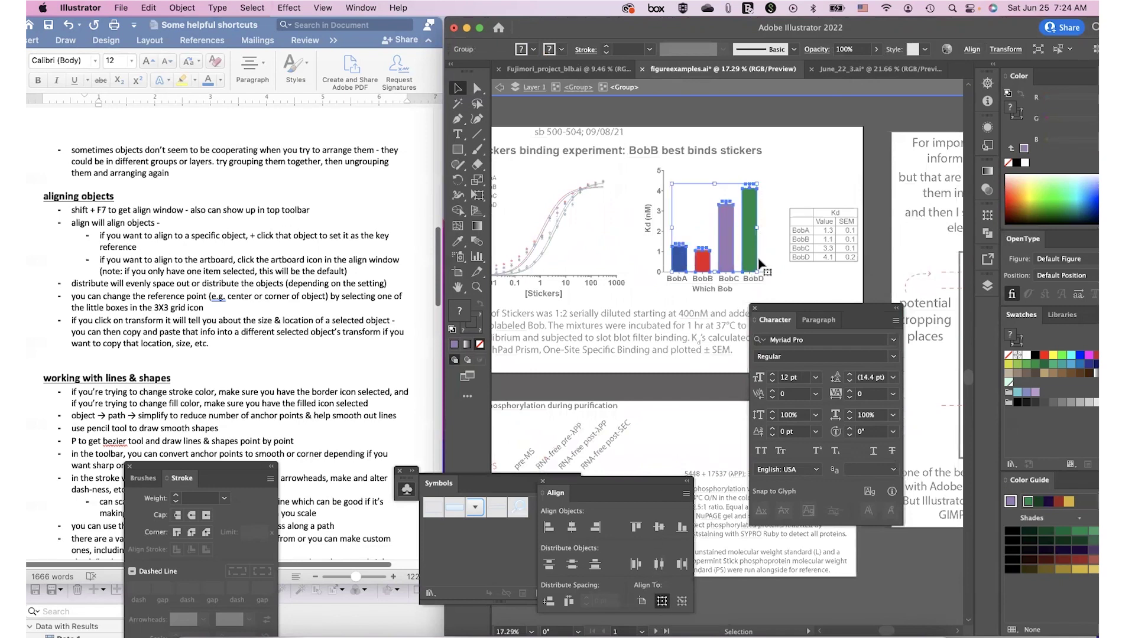
{"action": "left_click", "coordinate": [732, 244]}
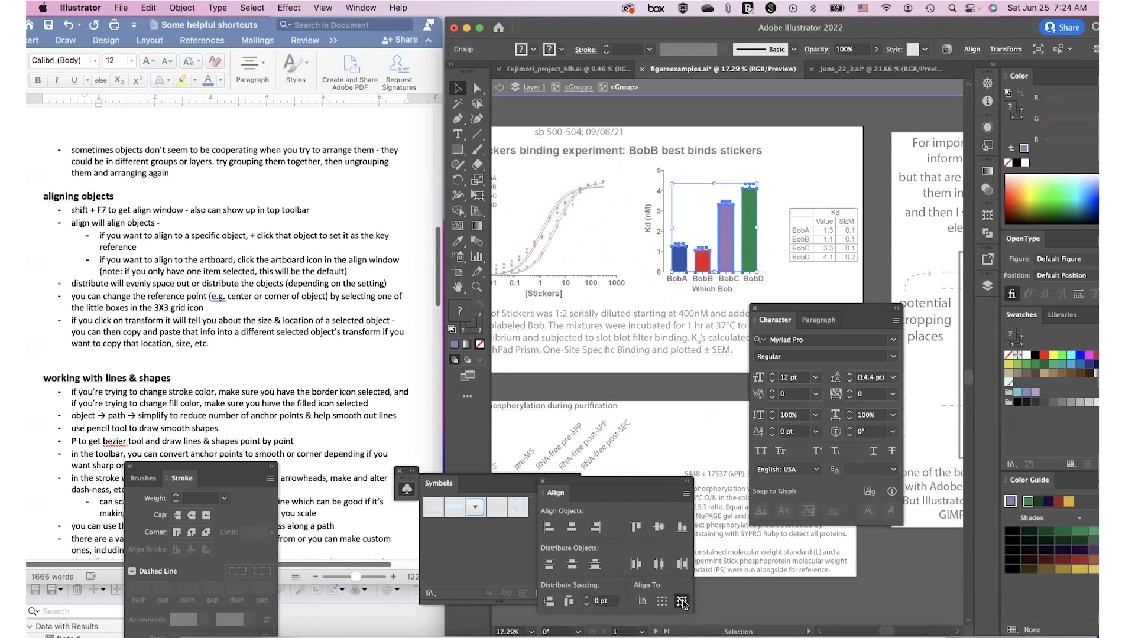
Step: Leave the bar group's isolation, try aligning the whole bar chart to the artboard's bottom edge, and undo that alignment
{"action": "double_click", "coordinate": [733, 295]}
{"action": "scroll", "coordinate": [731, 291], "scroll_direction": "down", "scroll_amount": 3}
{"action": "scroll", "coordinate": [722, 199], "scroll_direction": "down", "scroll_amount": 2}
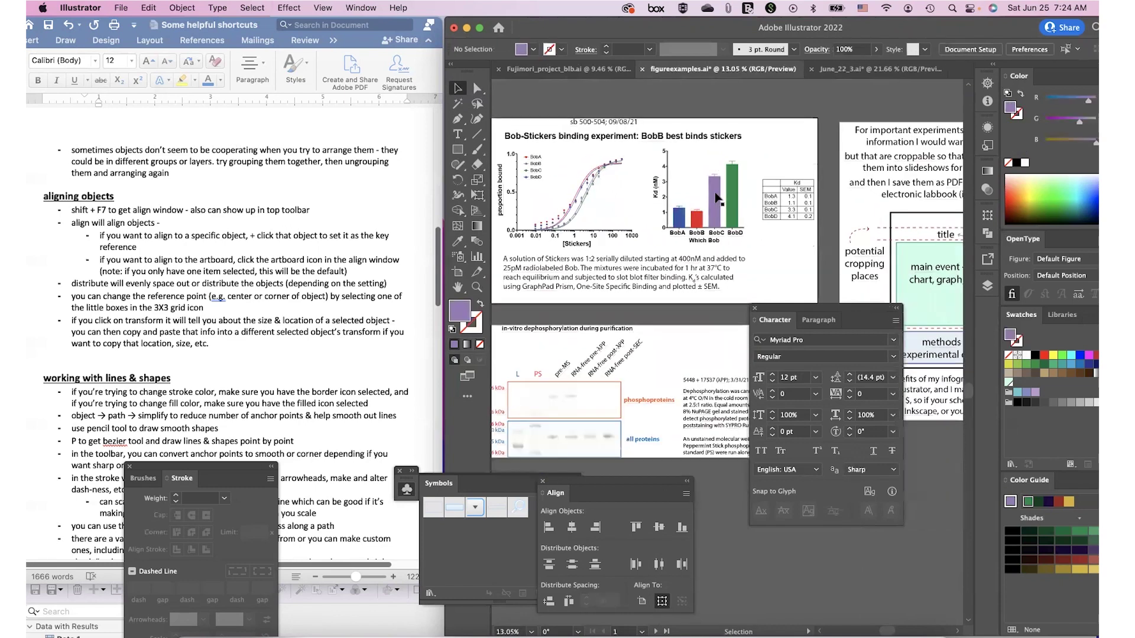
{"action": "left_click", "coordinate": [716, 196]}
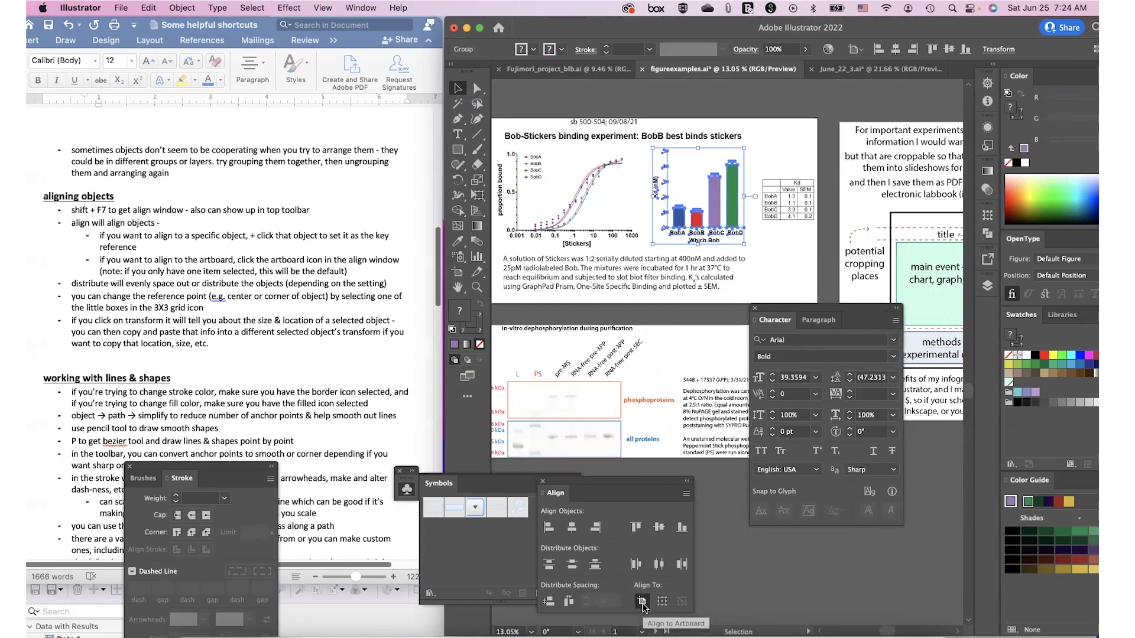
{"action": "left_click", "coordinate": [642, 601]}
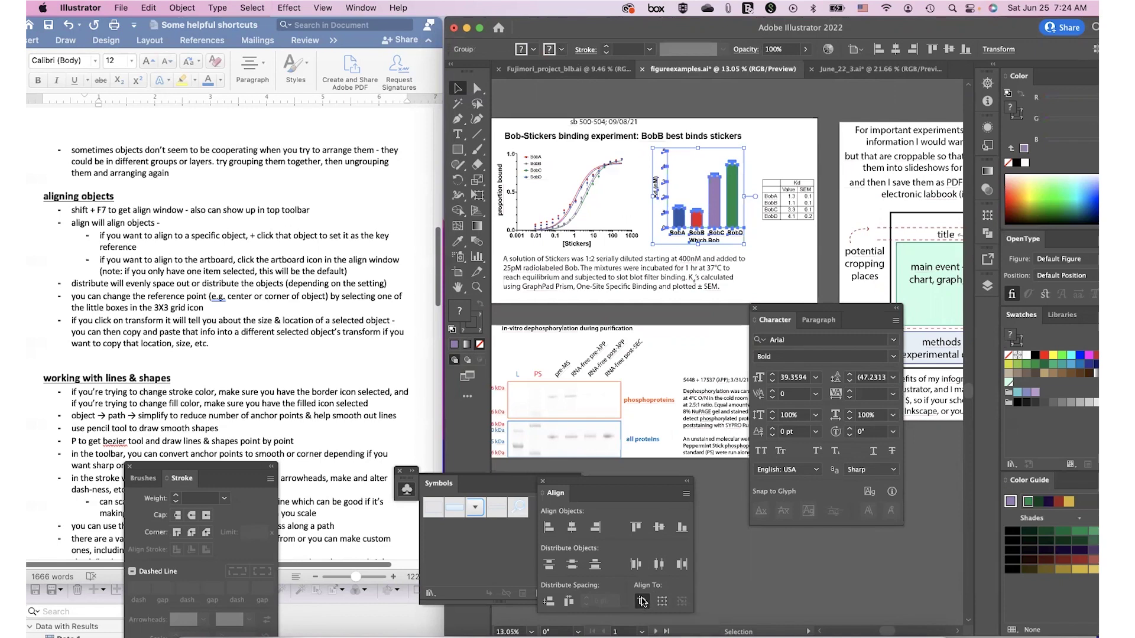
{"action": "left_click", "coordinate": [683, 528]}
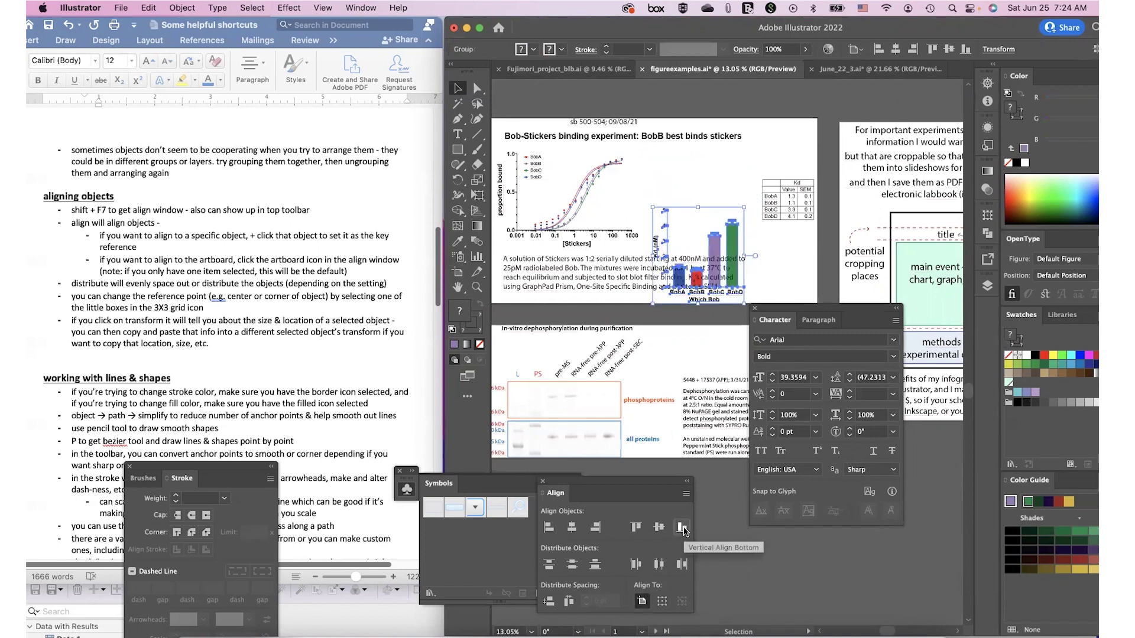
{"action": "key", "text": "super+z"}
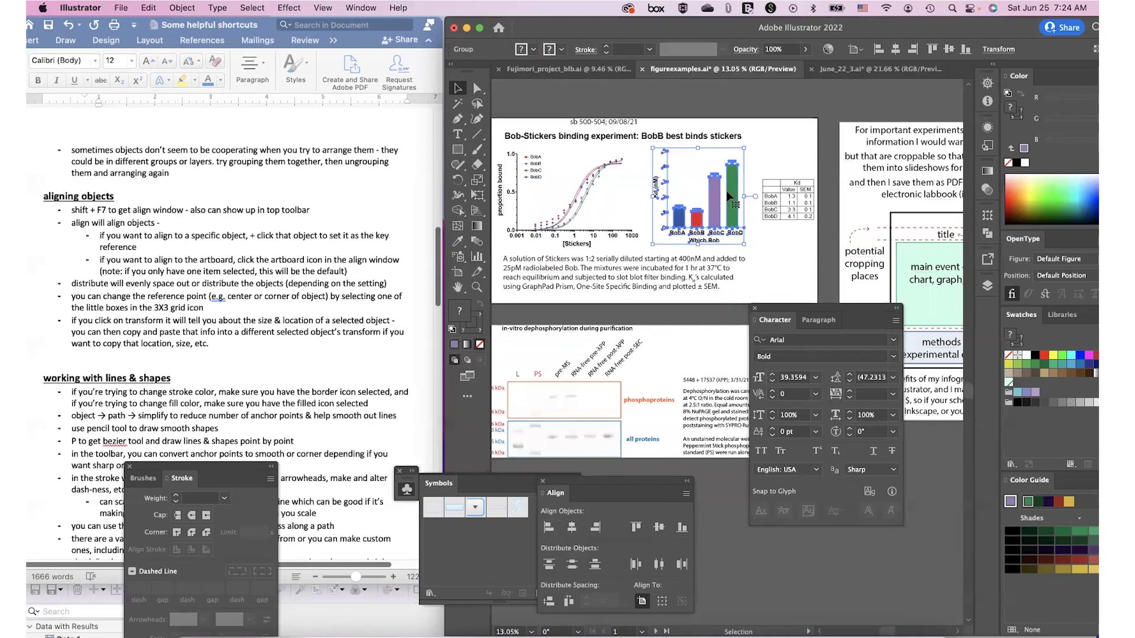
Step: Shift the Illustrator window so the Transform options are reachable, and check the bar chart's position and size
{"action": "left_click_drag", "start_coordinate": [890, 27], "coordinate": [850, 29]}
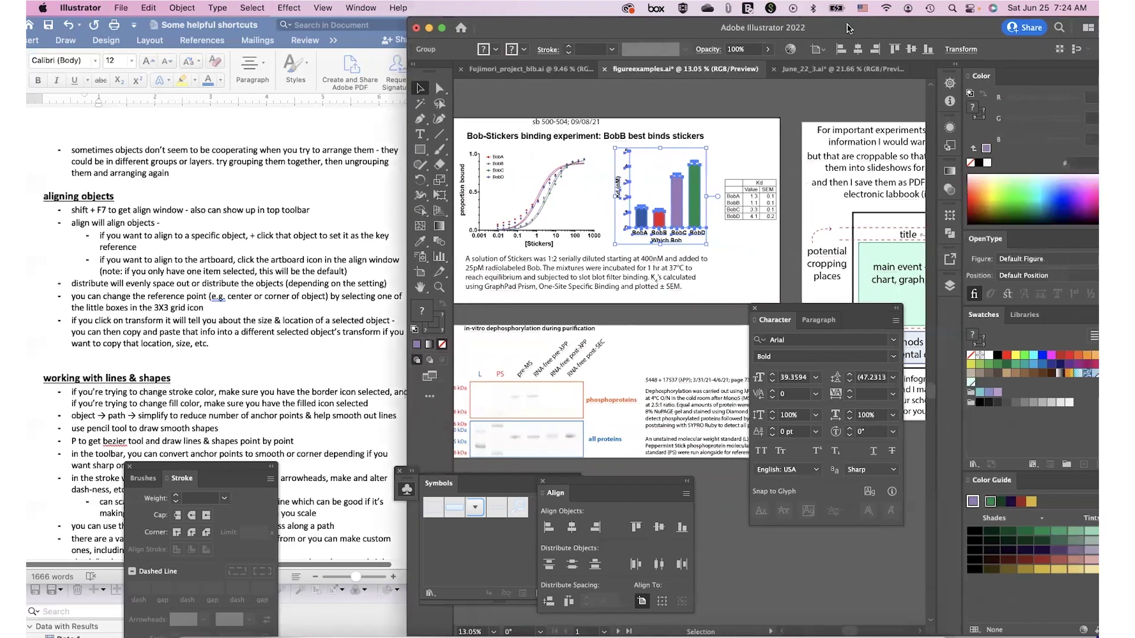
{"action": "left_click", "coordinate": [963, 51]}
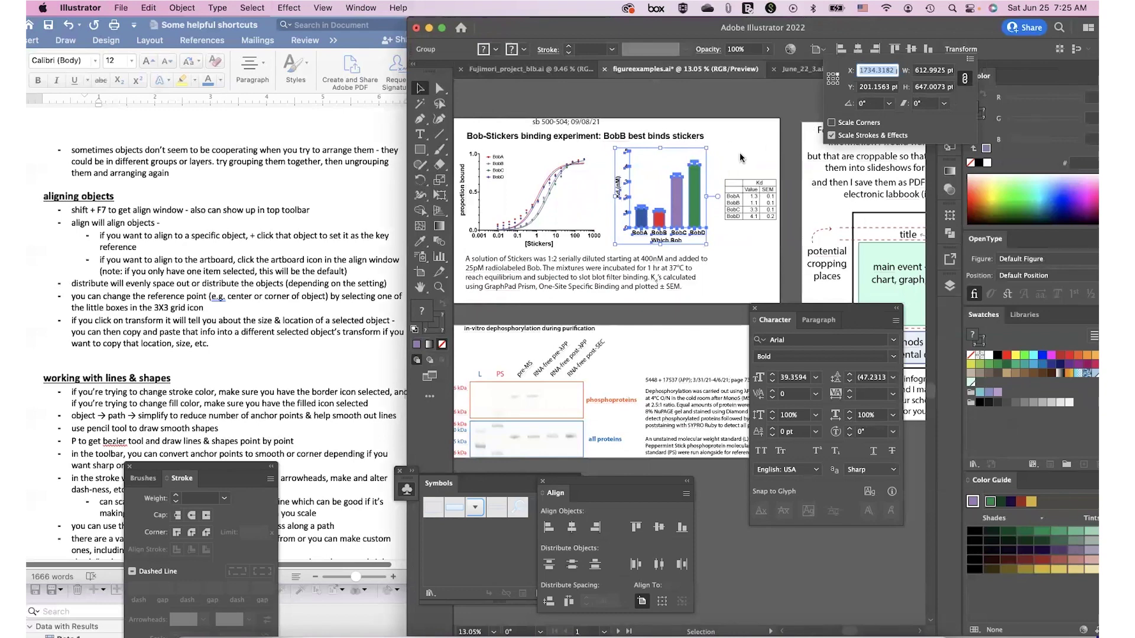
{"action": "left_click", "coordinate": [700, 167]}
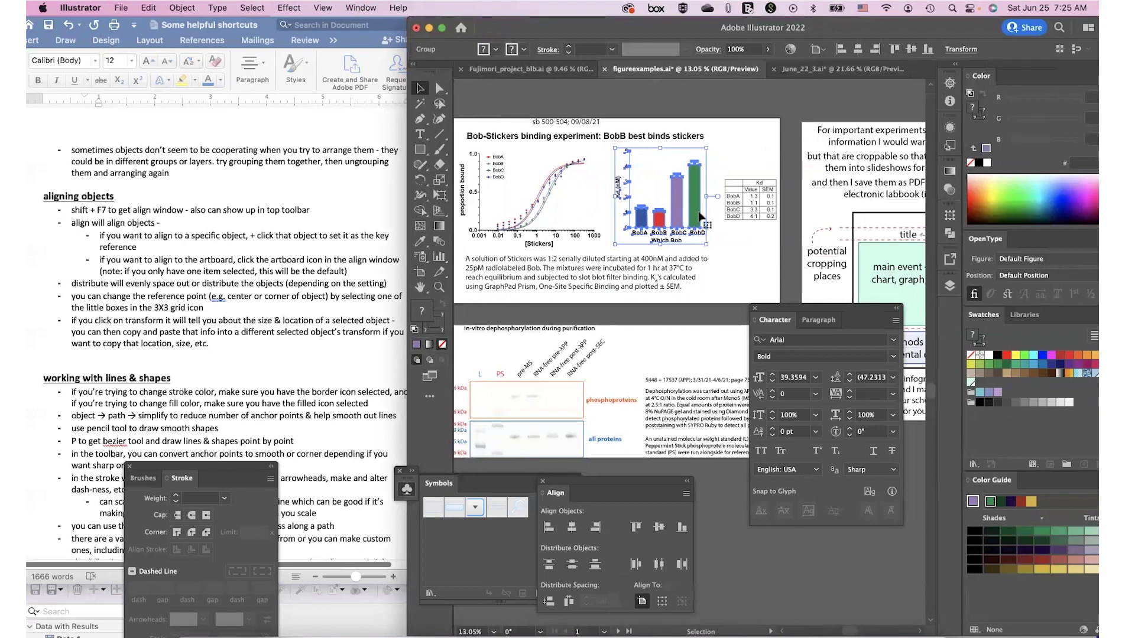
Step: Select the binding curve graph and copy its height value
{"action": "left_click", "coordinate": [545, 204]}
{"action": "left_click", "coordinate": [556, 193]}
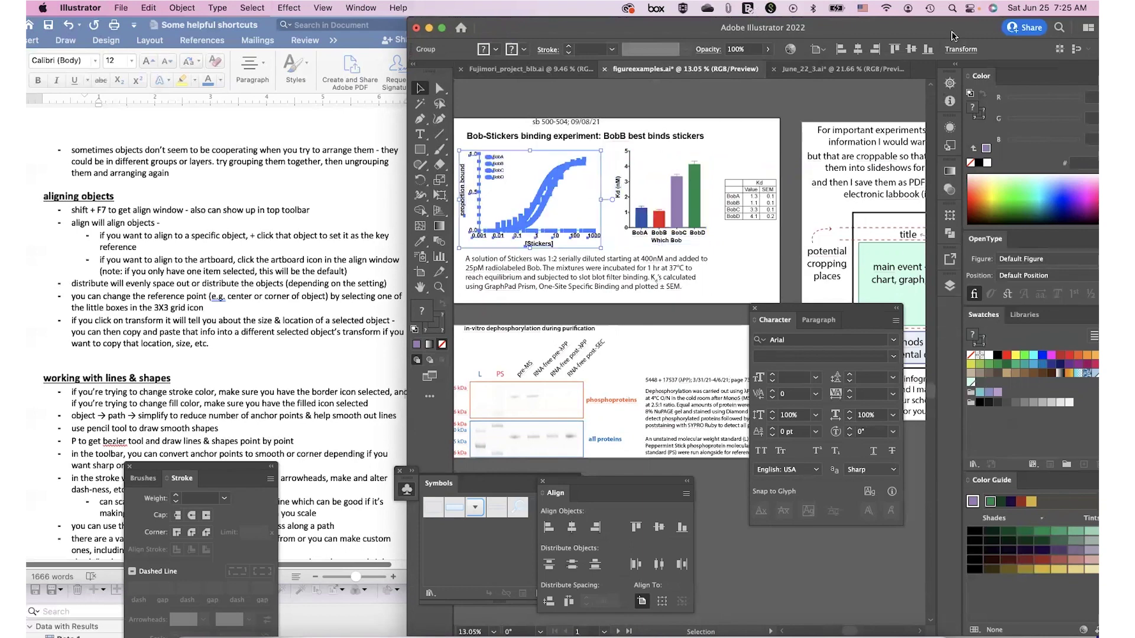
{"action": "left_click", "coordinate": [958, 52]}
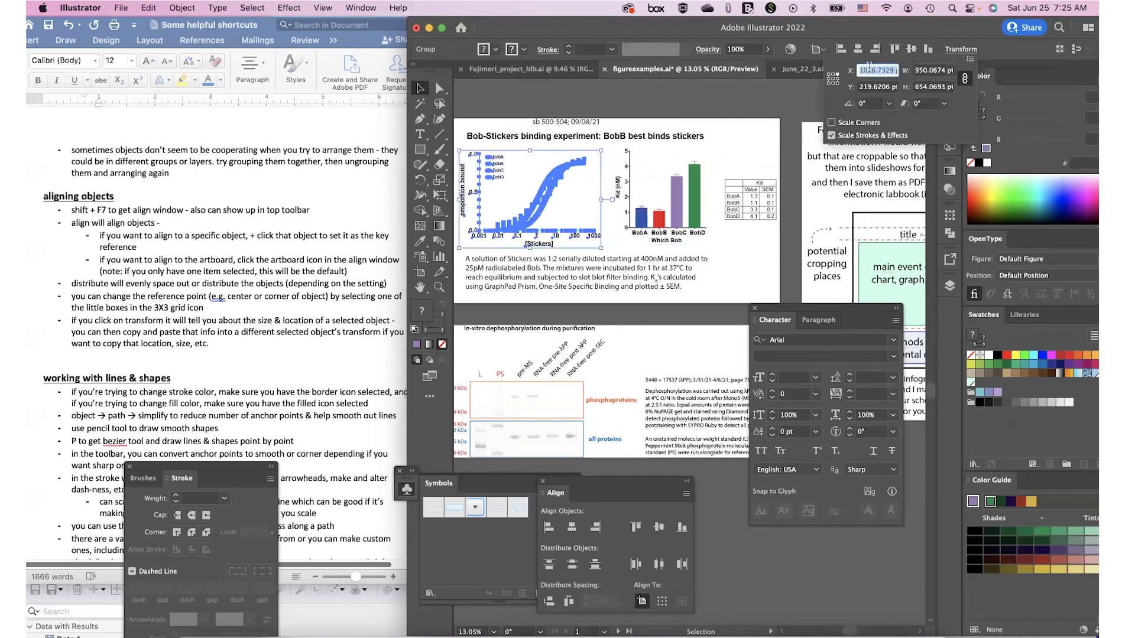
{"action": "left_click", "coordinate": [931, 87]}
{"action": "key", "text": "super+c"}
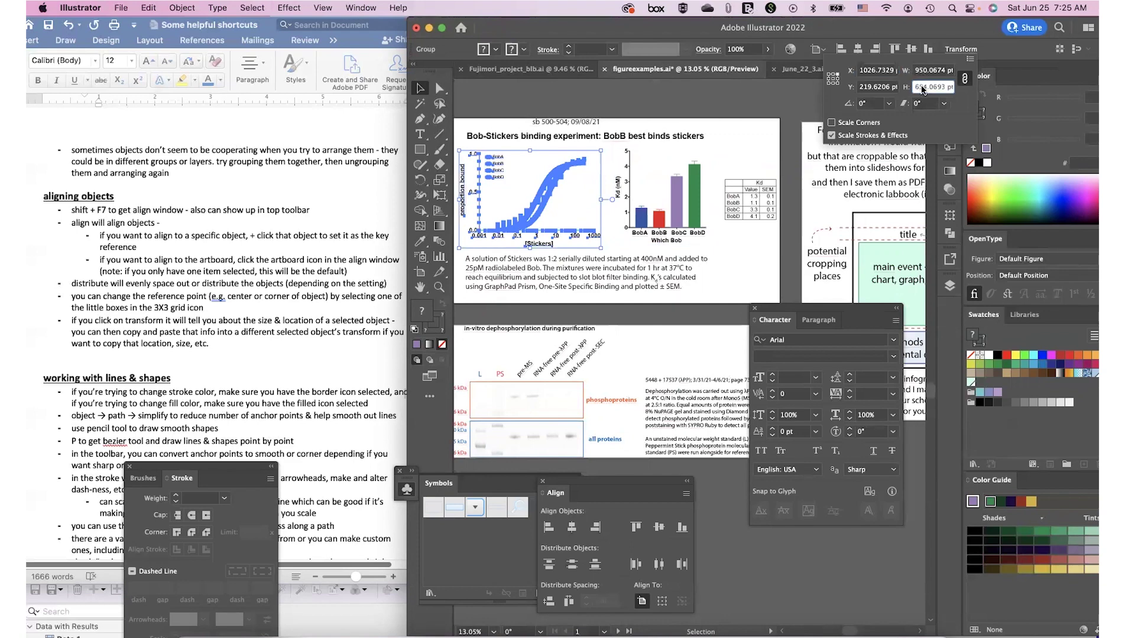
{"action": "left_click", "coordinate": [771, 160]}
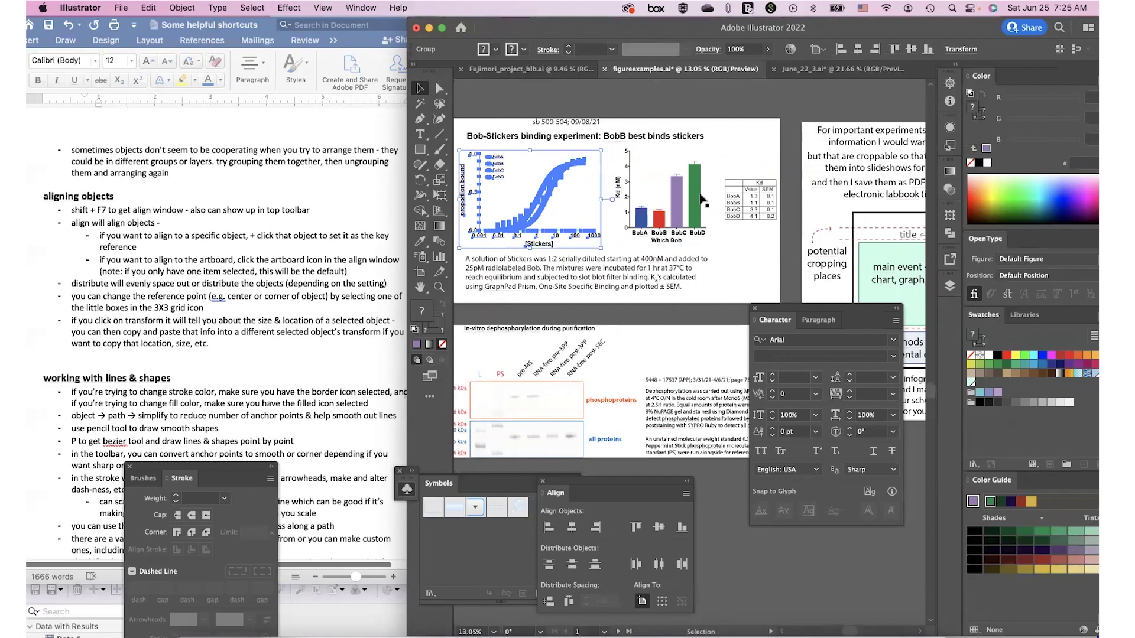
Step: Set the bar chart's height to the copied height of the binding curve graph, and deselect it
{"action": "left_click", "coordinate": [686, 208]}
{"action": "left_click", "coordinate": [953, 51]}
{"action": "left_click", "coordinate": [928, 87]}
{"action": "key", "text": "BackSpace"}
{"action": "key", "text": "super+v"}
{"action": "key", "text": "Return"}
{"action": "left_click", "coordinate": [745, 123]}
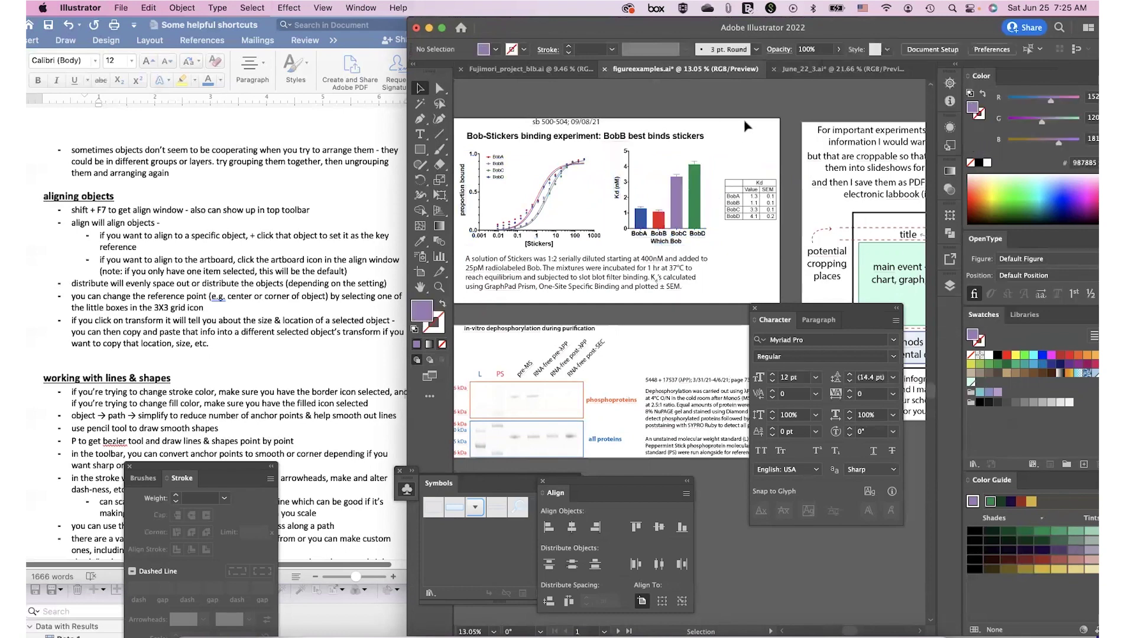
Step: Scale the binding curve graph down to about 755 by 520 pt and copy its new height value
{"action": "left_click", "coordinate": [559, 227]}
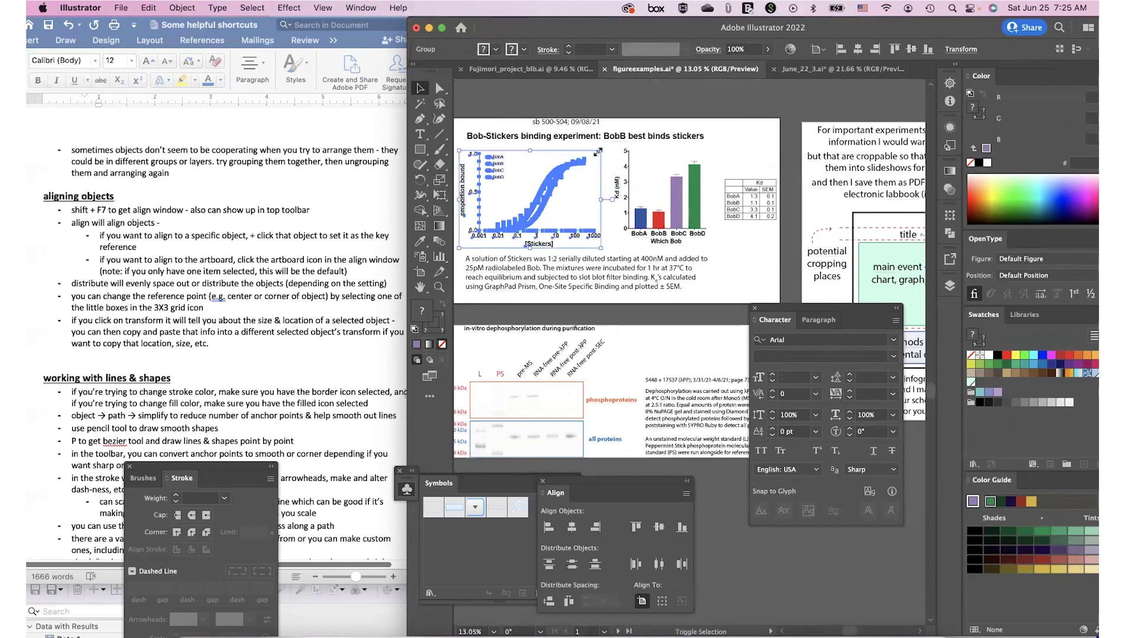
{"action": "left_click", "coordinate": [677, 221]}
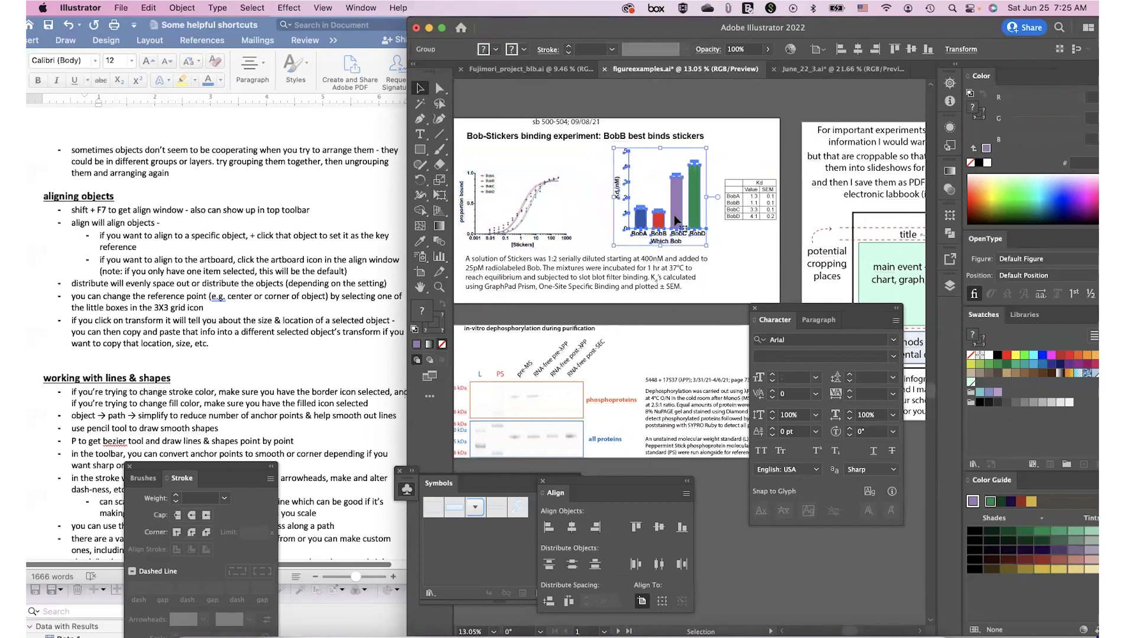
{"action": "left_click", "coordinate": [538, 227]}
{"action": "left_click", "coordinate": [958, 53]}
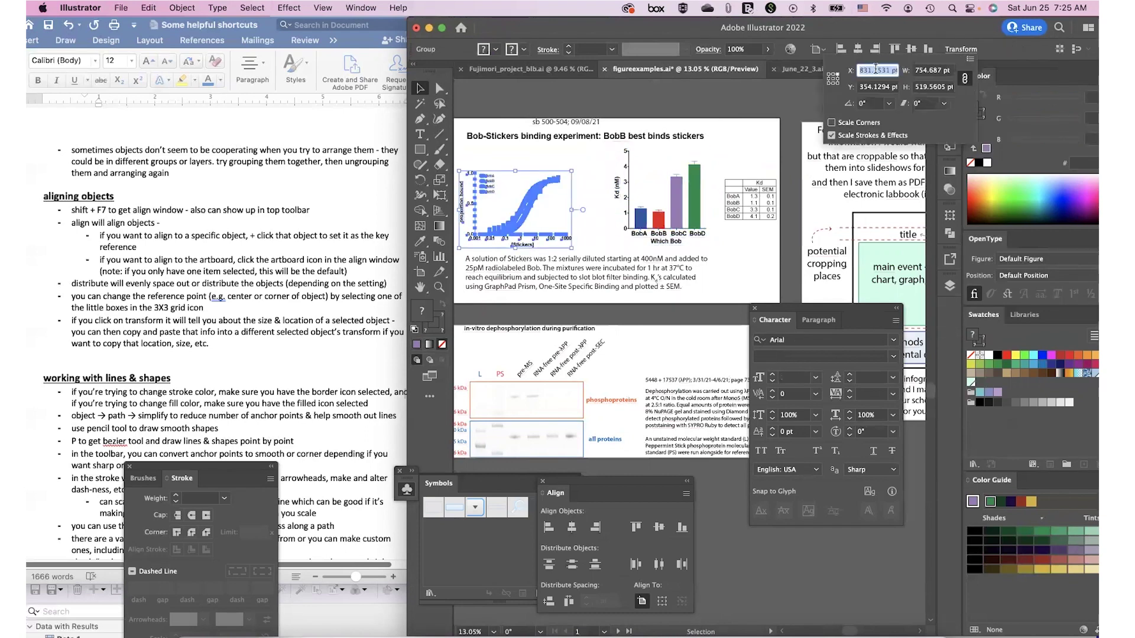
{"action": "left_click", "coordinate": [932, 89]}
{"action": "key", "text": "super+c"}
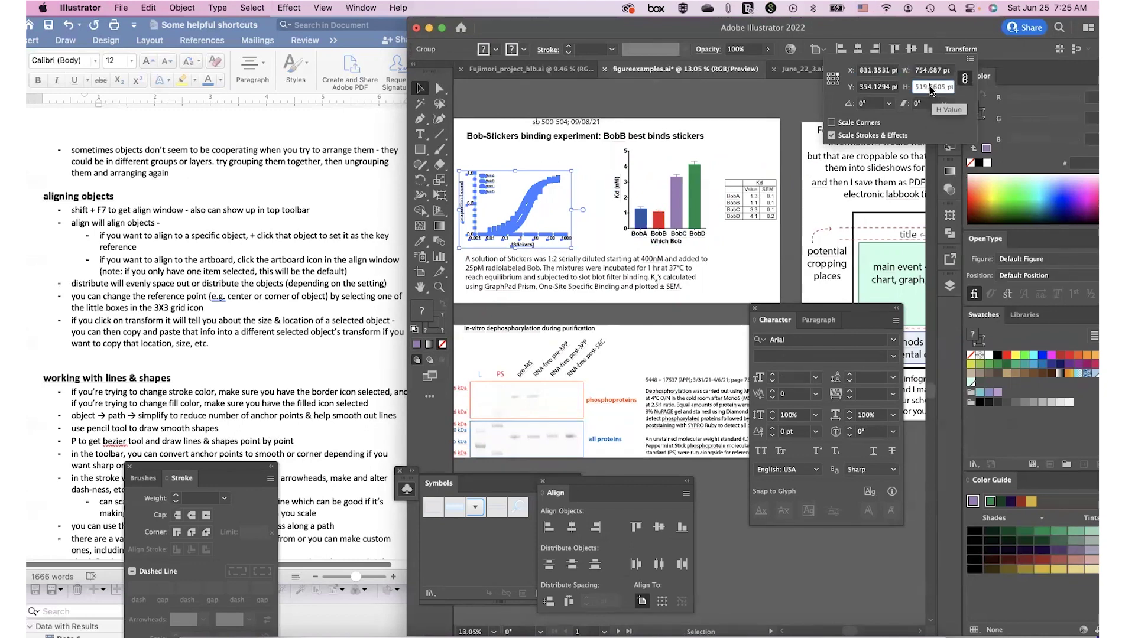
Step: Set the bar chart's height to 519.5605 pt by reusing the copied height, scaling it proportionally
{"action": "left_click", "coordinate": [689, 214]}
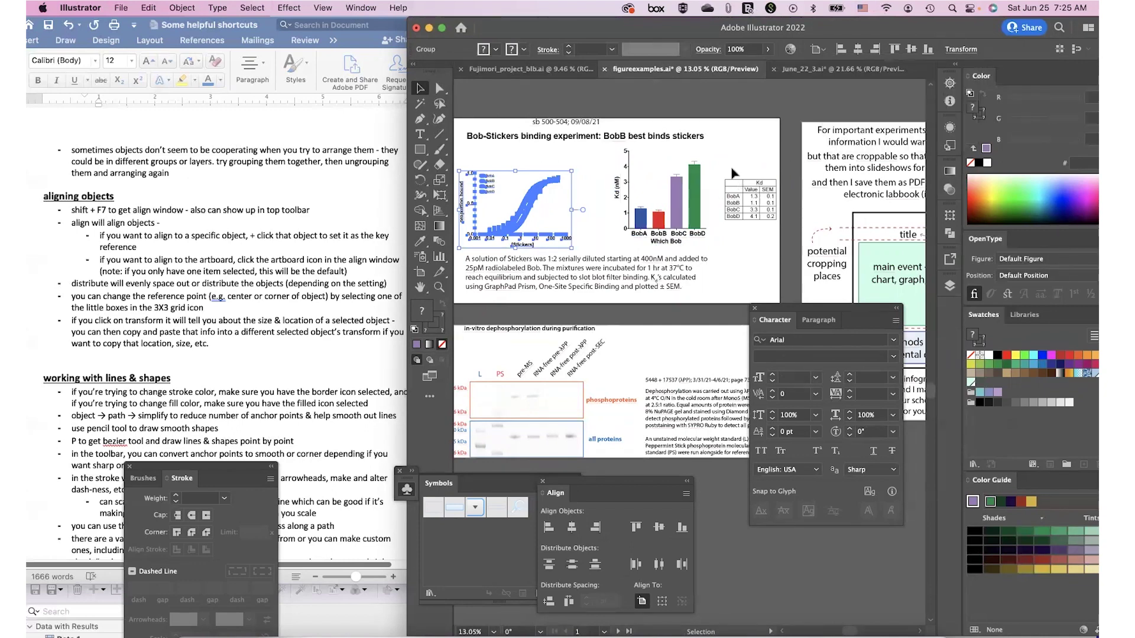
{"action": "left_click", "coordinate": [698, 189]}
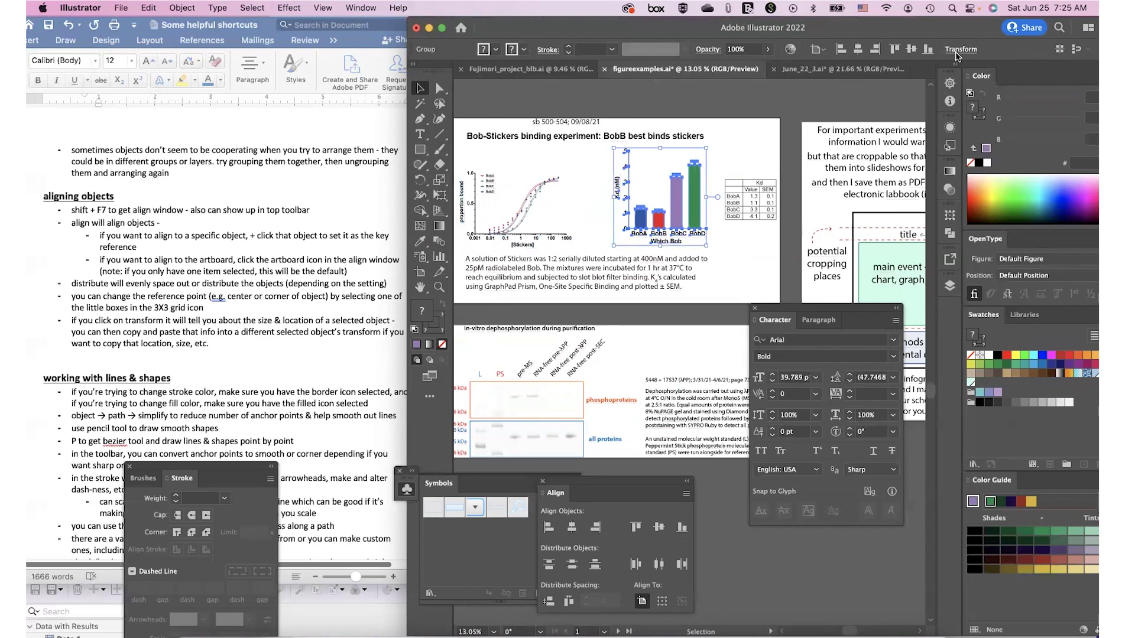
{"action": "left_click", "coordinate": [957, 53]}
{"action": "left_click", "coordinate": [931, 88]}
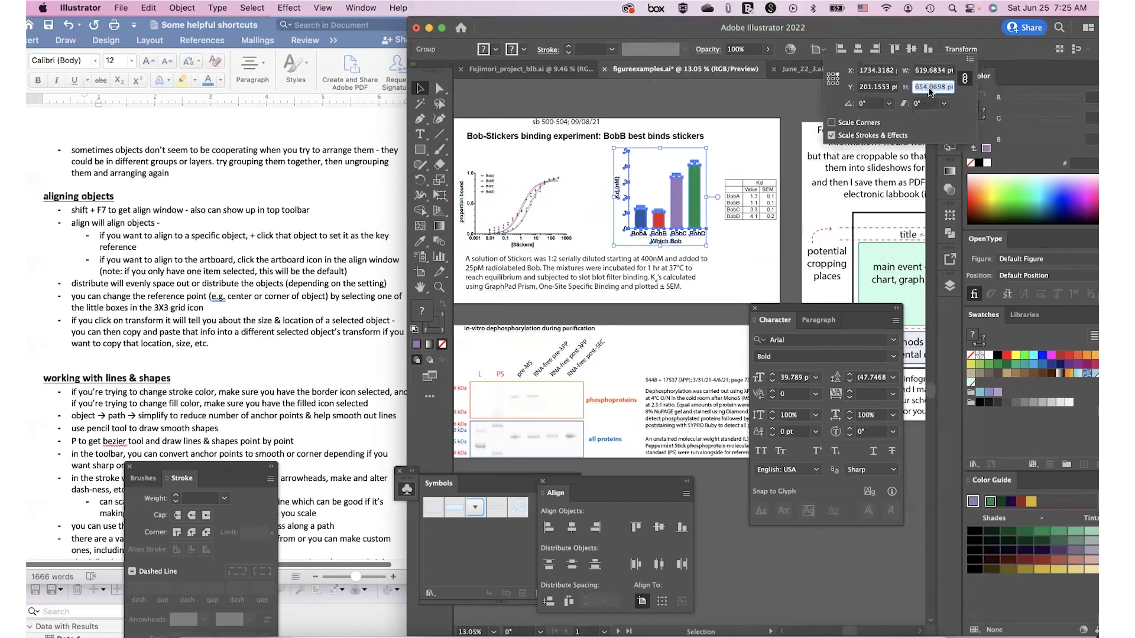
{"action": "key", "text": "super+v"}
{"action": "key", "text": "Return"}
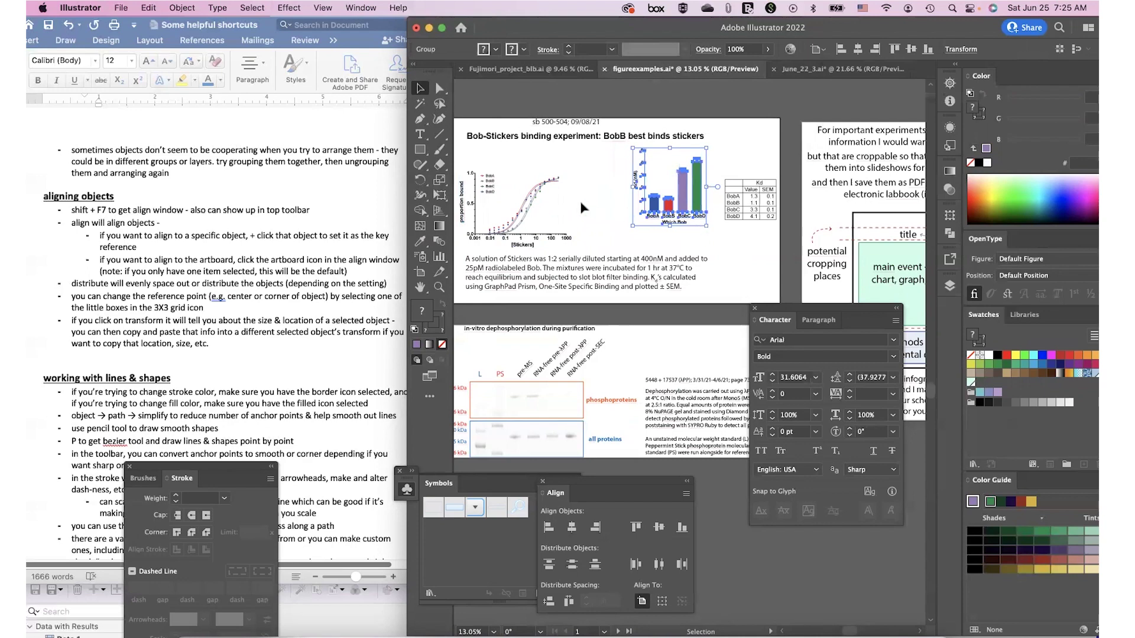
Step: Check the scaled binding curve graph's transform values against the bar chart, and deselect it
{"action": "left_click", "coordinate": [502, 236]}
{"action": "left_click", "coordinate": [962, 50]}
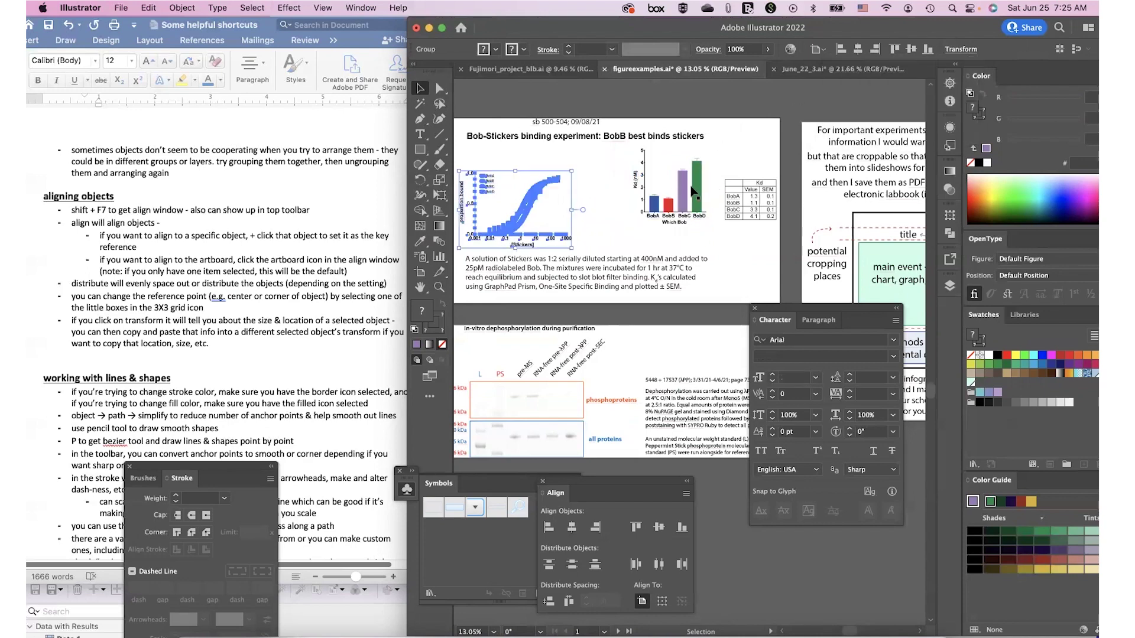
{"action": "scroll", "coordinate": [603, 222], "scroll_direction": "left", "scroll_amount": 2}
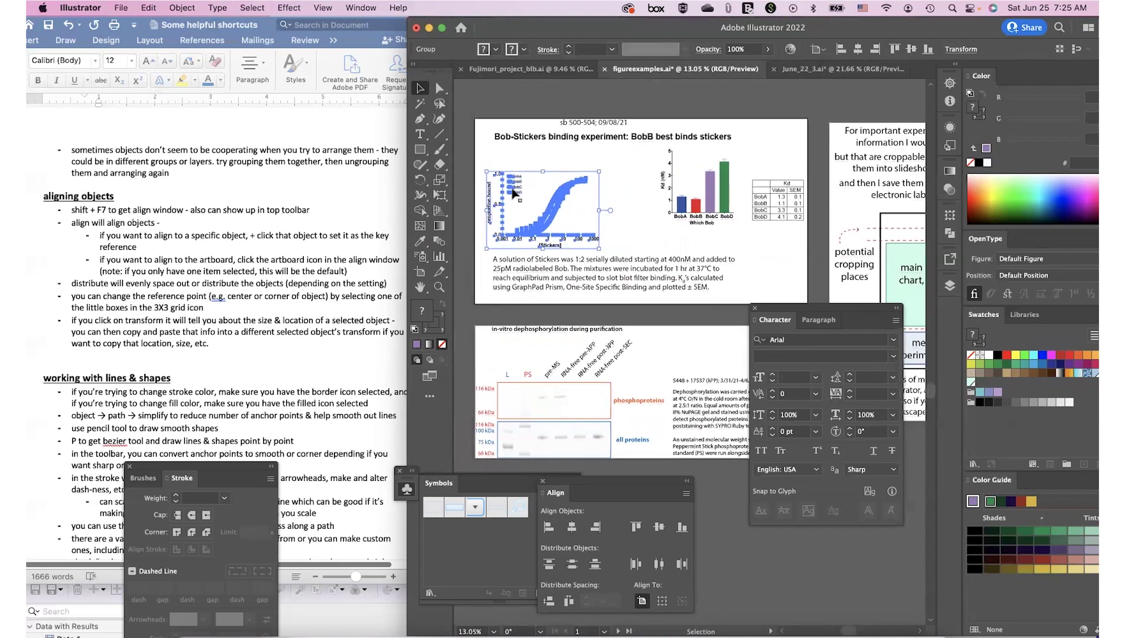
{"action": "left_click", "coordinate": [481, 212]}
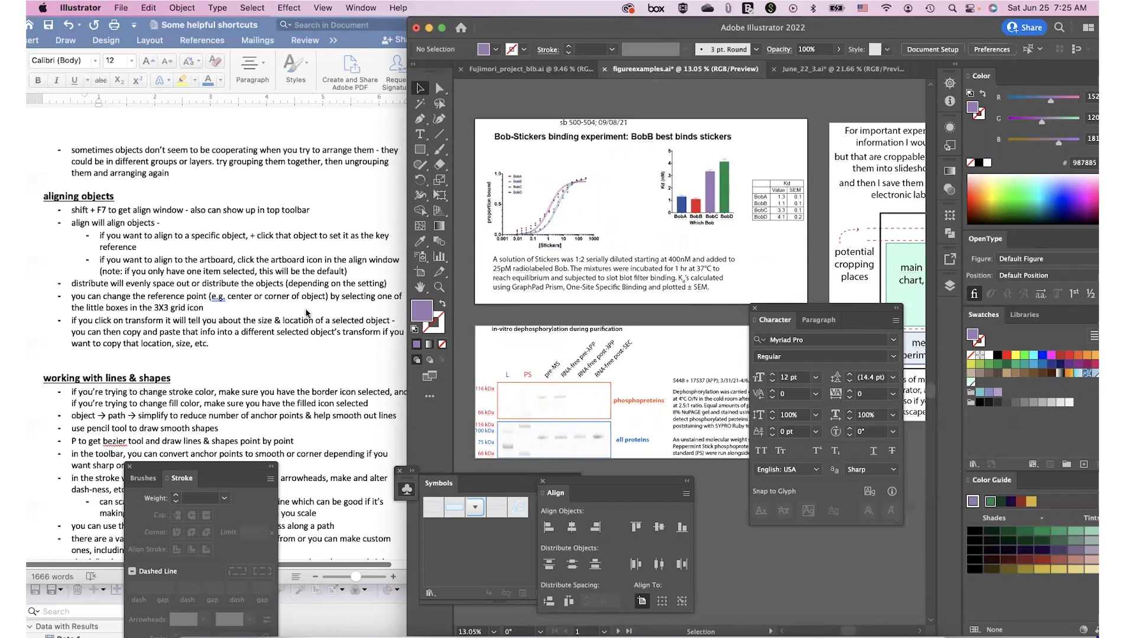
Step: Undo the scaling of the binding curve graph and the bar chart, and clear the selection
{"action": "scroll", "coordinate": [307, 313], "scroll_direction": "down", "scroll_amount": 5}
{"action": "left_click", "coordinate": [656, 288]}
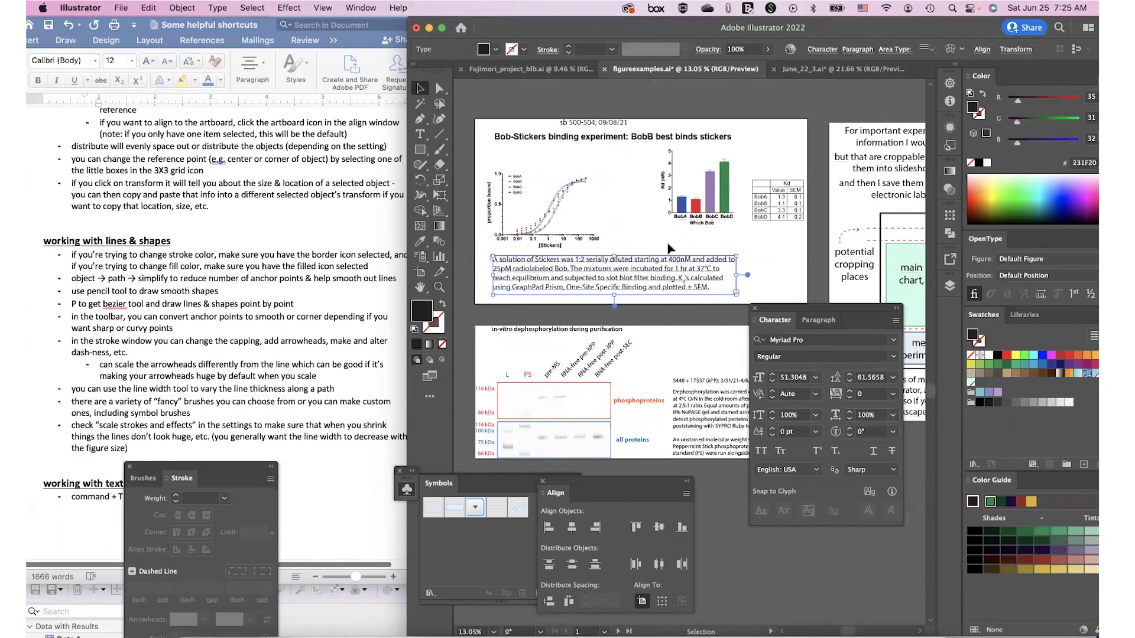
{"action": "key", "text": "super+z"}
{"action": "key", "text": "super+z"}
{"action": "left_click", "coordinate": [482, 216]}
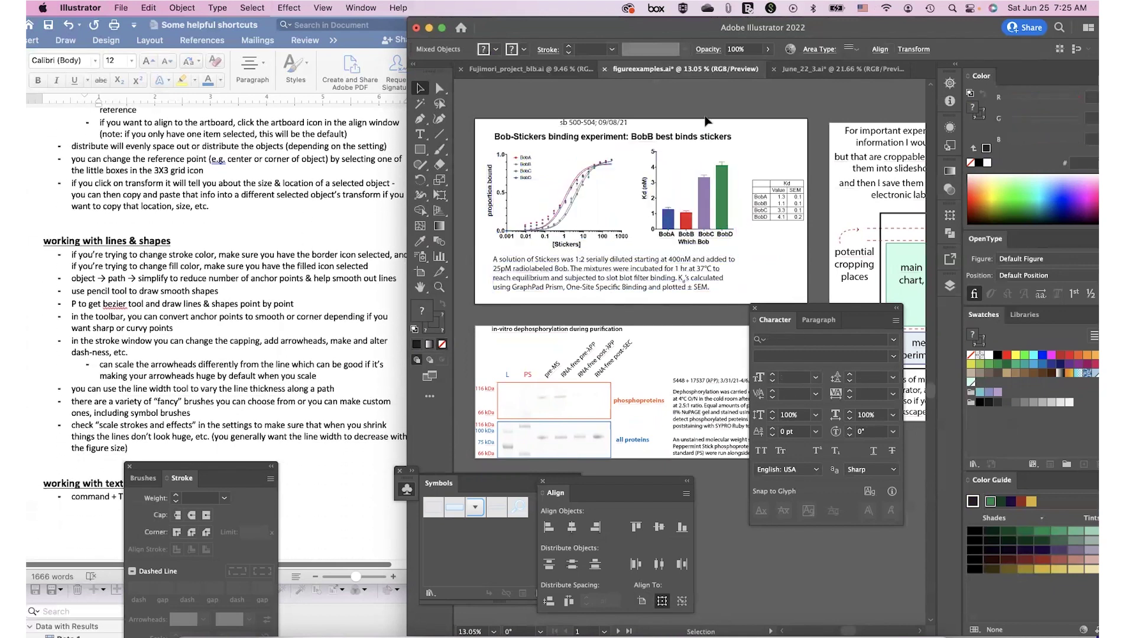
Step: Bring up the notes on lines and shapes, and switch the active color to the stroke and back to the fill
{"action": "scroll", "coordinate": [482, 215], "scroll_direction": "down", "scroll_amount": 1}
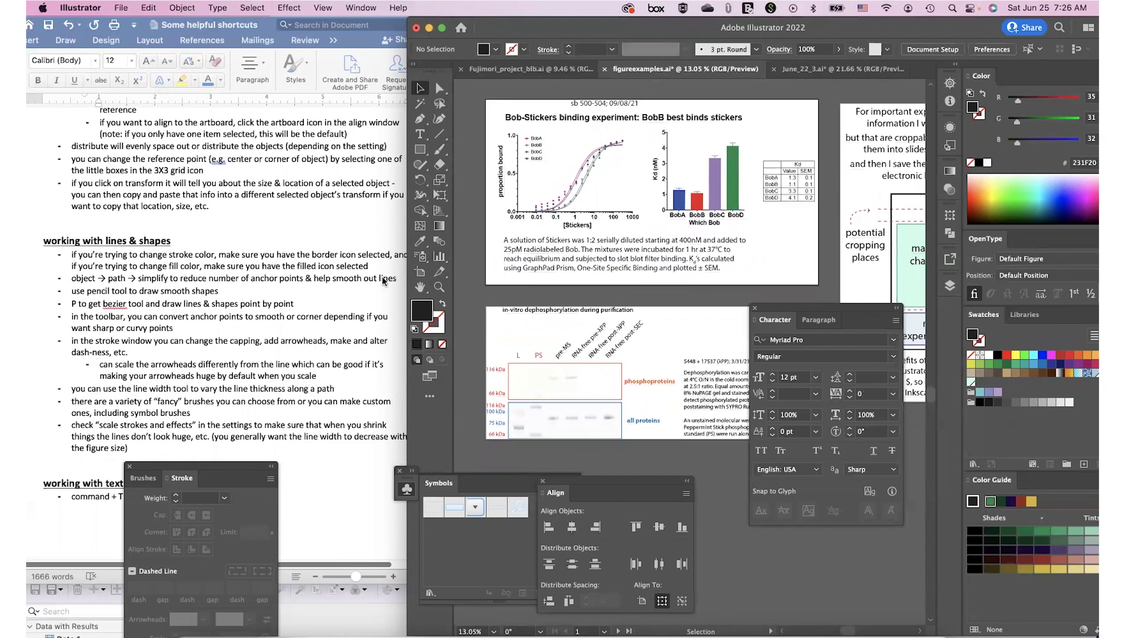
{"action": "scroll", "coordinate": [383, 281], "scroll_direction": "down", "scroll_amount": 3}
{"action": "scroll", "coordinate": [383, 281], "scroll_direction": "down", "scroll_amount": 2}
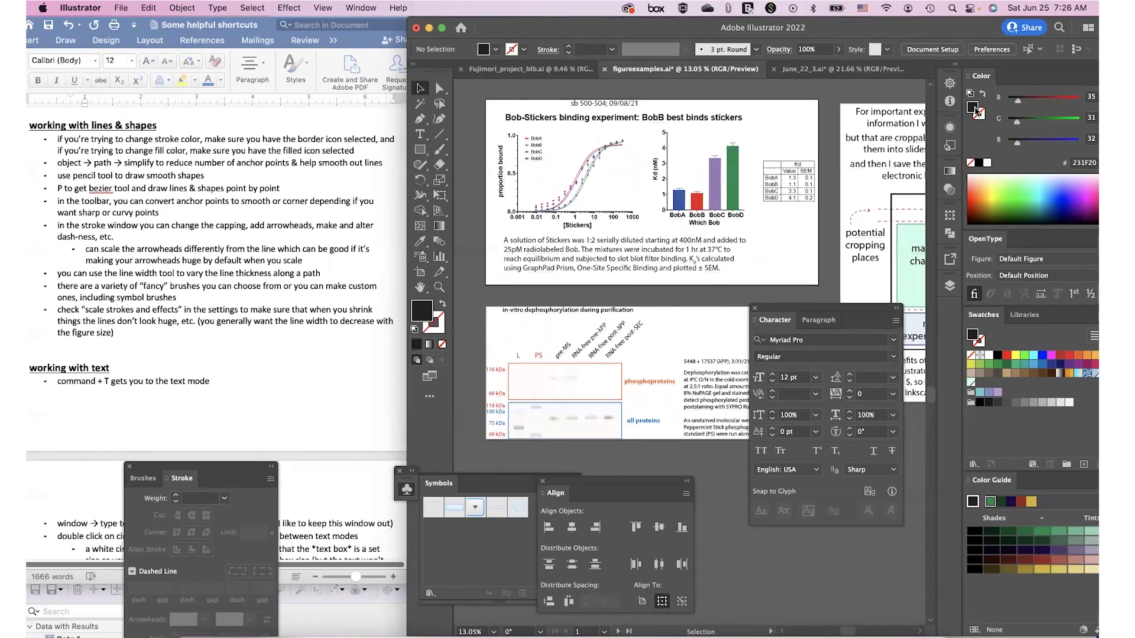
{"action": "left_click", "coordinate": [982, 115]}
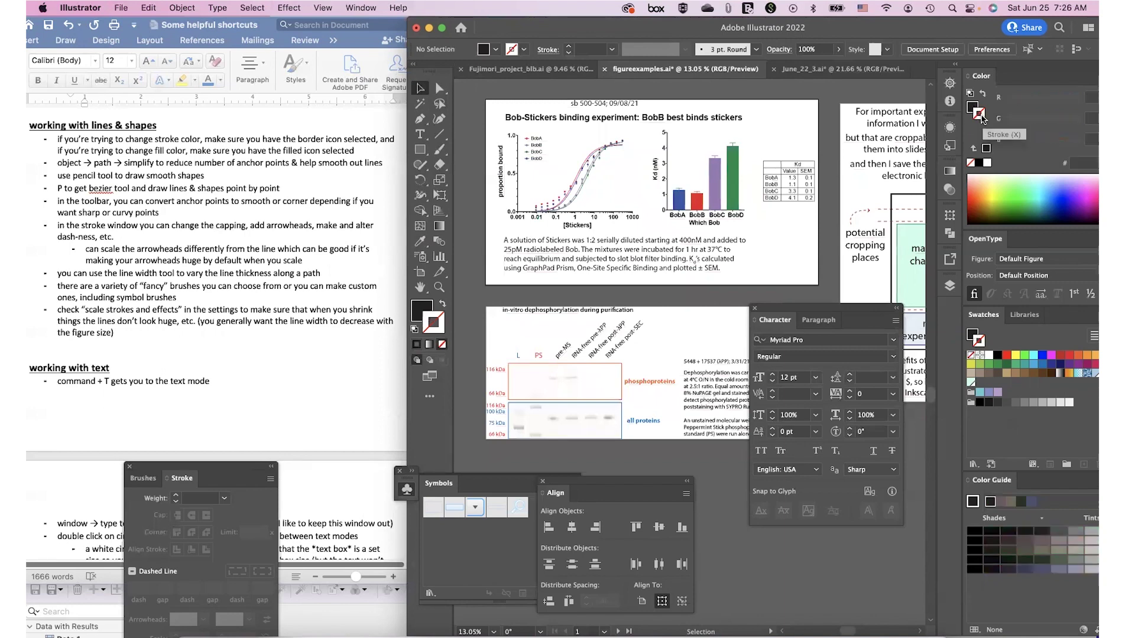
{"action": "key", "text": "x"}
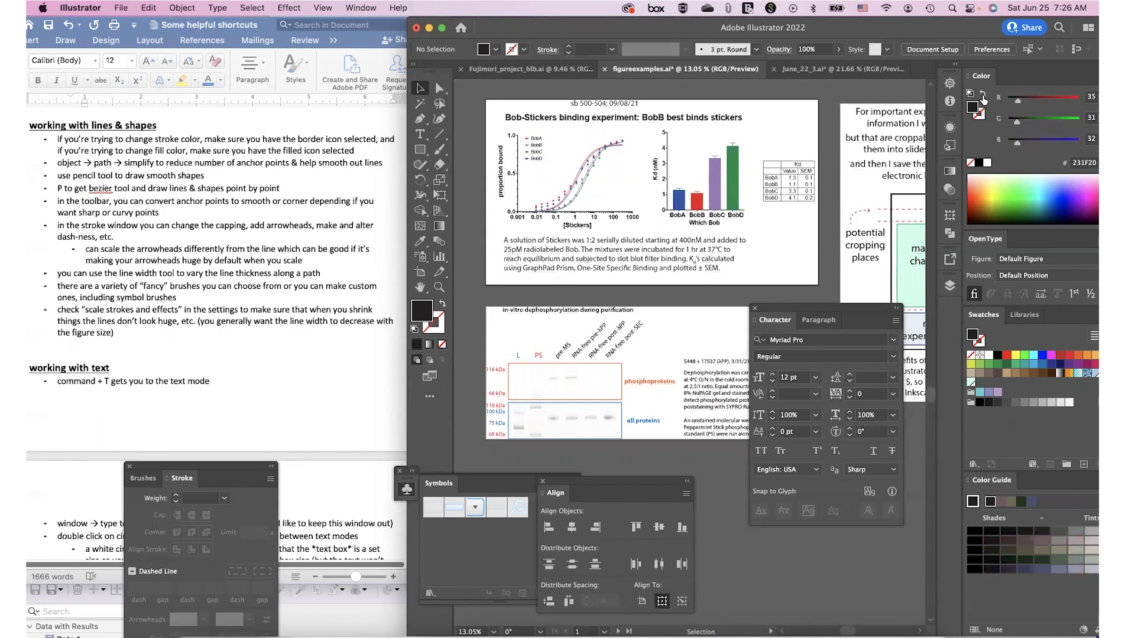
Step: Swap the fill and stroke colors back and forth, ending with the black fill and no stroke
{"action": "left_click", "coordinate": [983, 96]}
{"action": "left_click", "coordinate": [983, 96]}
{"action": "left_click", "coordinate": [983, 96]}
{"action": "left_click", "coordinate": [983, 96]}
Step: Add a blank artboard below the in-vitro dephosphorylation figure and return to the Selection tool
{"action": "scroll", "coordinate": [566, 191], "scroll_direction": "up", "scroll_amount": 2}
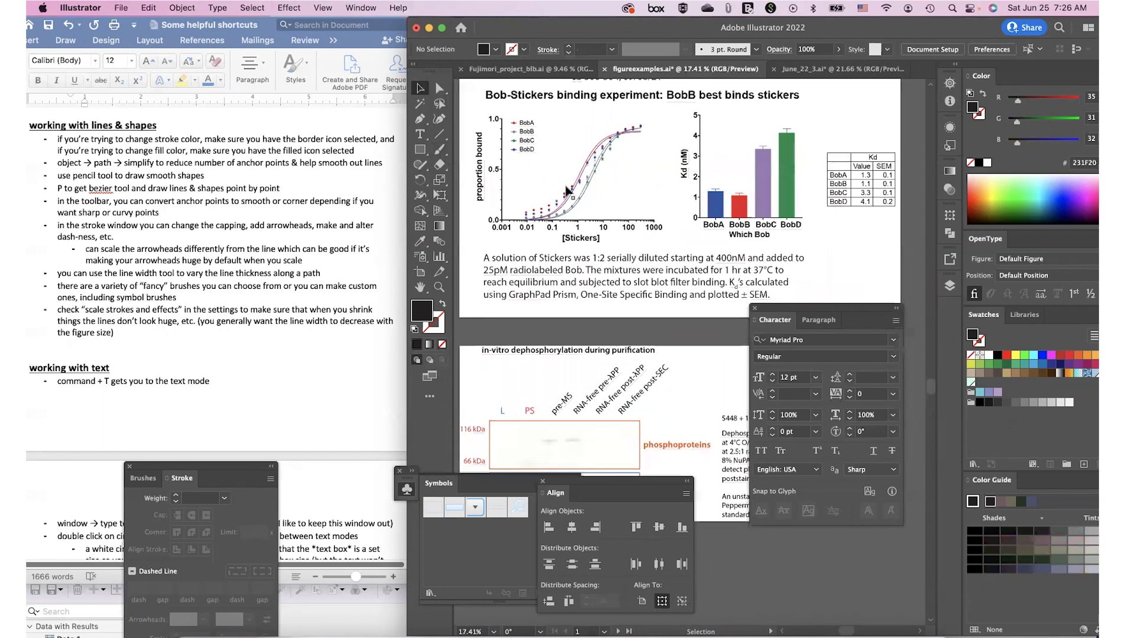
{"action": "scroll", "coordinate": [615, 169], "scroll_direction": "down", "scroll_amount": 2}
{"action": "scroll", "coordinate": [615, 170], "scroll_direction": "down", "scroll_amount": 3}
{"action": "scroll", "coordinate": [615, 169], "scroll_direction": "down", "scroll_amount": 5}
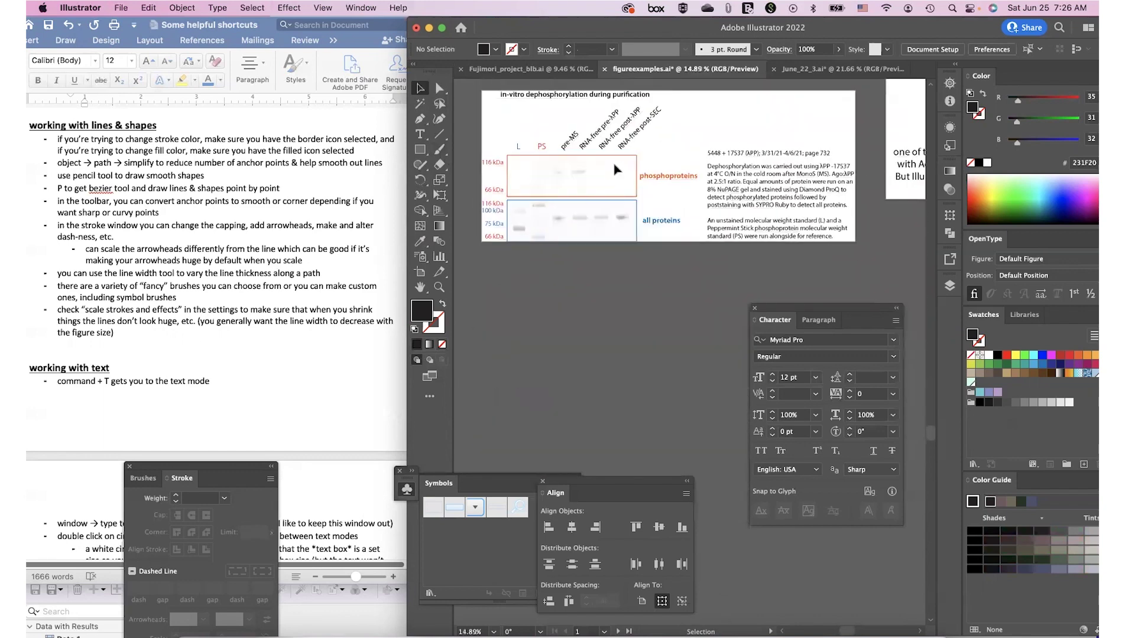
{"action": "left_click", "coordinate": [420, 272]}
{"action": "left_click_drag", "start_coordinate": [516, 268], "coordinate": [796, 507]}
{"action": "left_click", "coordinate": [420, 87]}
{"action": "scroll", "coordinate": [496, 211], "scroll_direction": "down", "scroll_amount": 2}
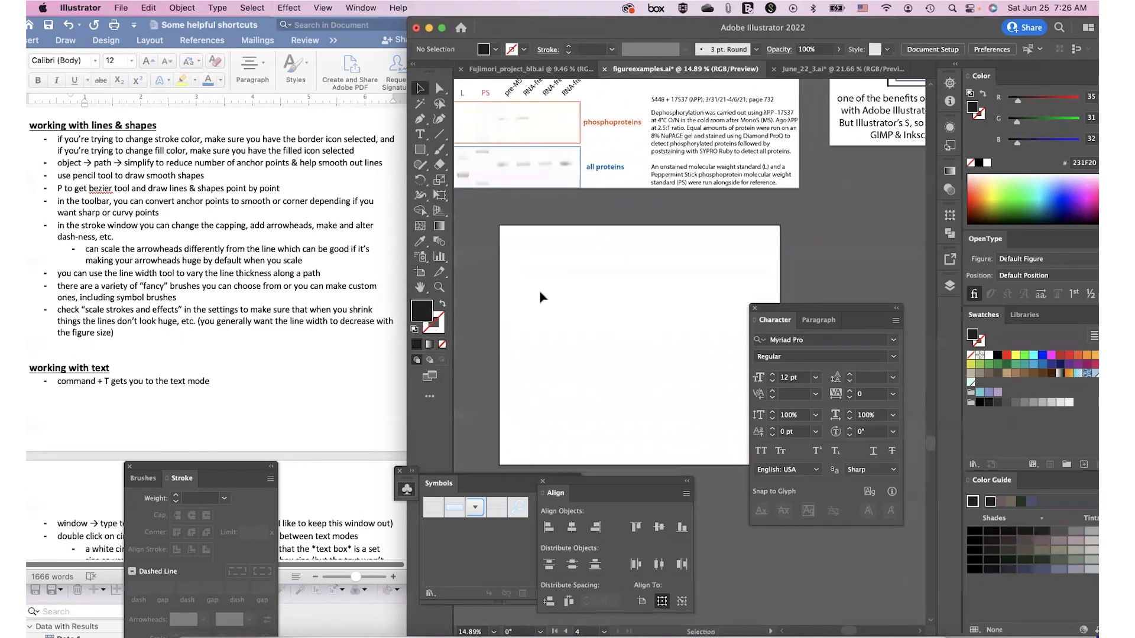
Step: Start a path with the Pen tool in the upper part of the blank artboard, placing the first few anchor points
{"action": "left_click", "coordinate": [419, 120]}
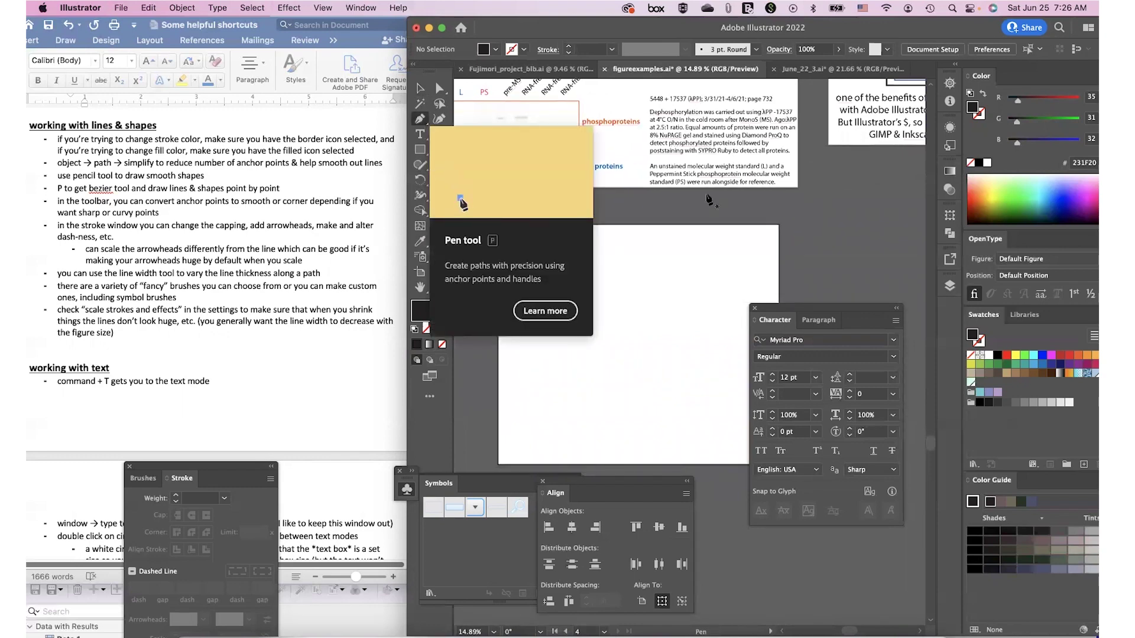
{"action": "left_click", "coordinate": [546, 283]}
{"action": "left_click", "coordinate": [553, 277]}
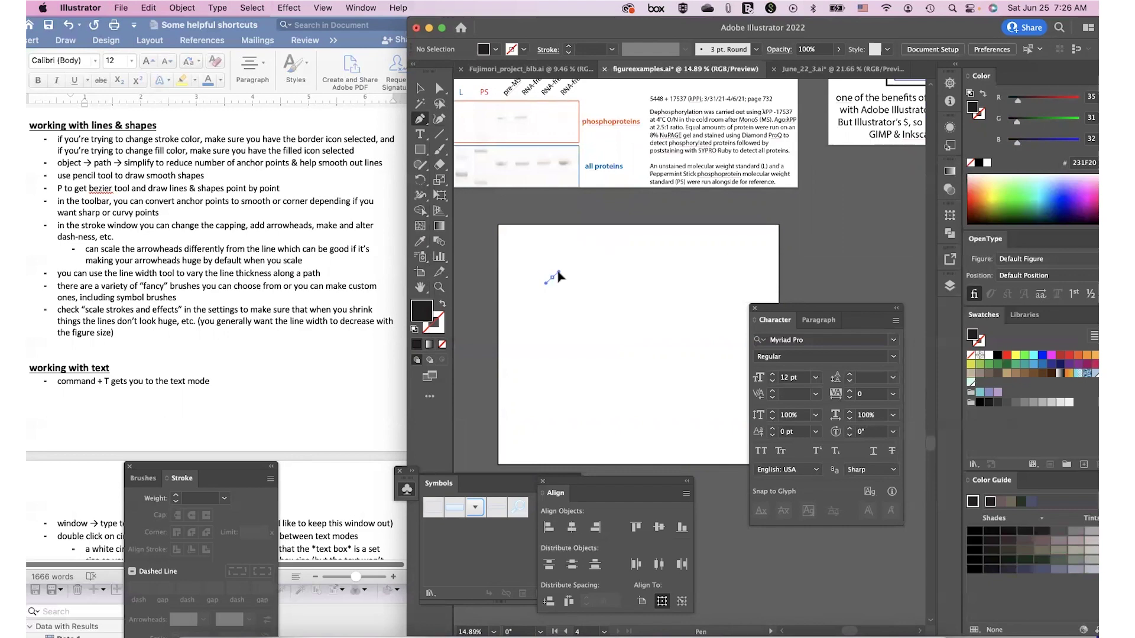
{"action": "left_click", "coordinate": [559, 271]}
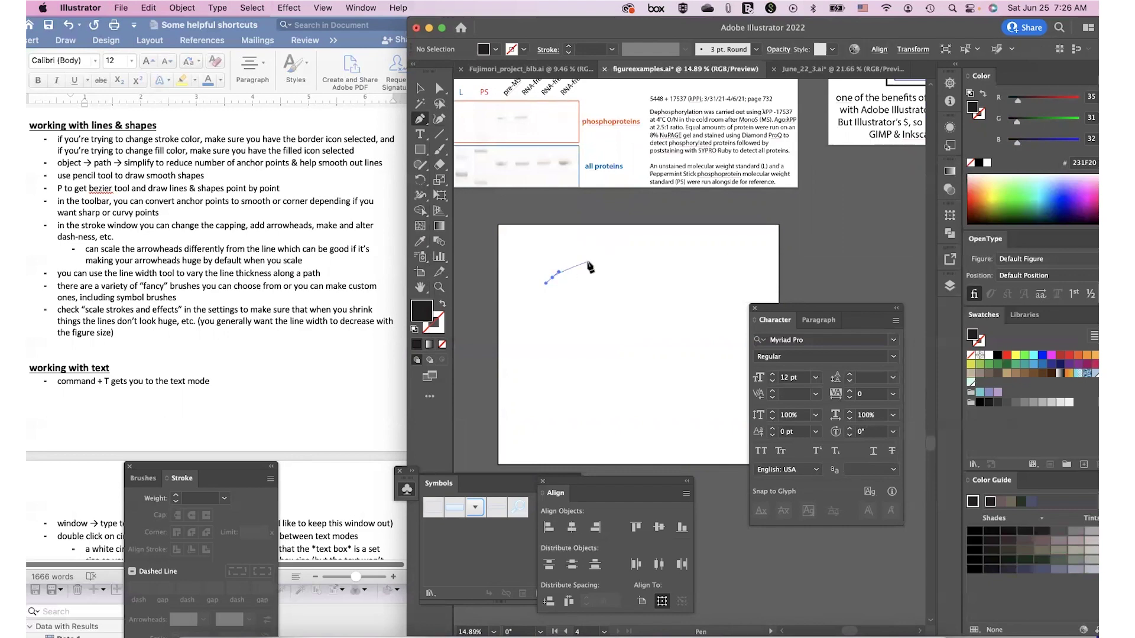
{"action": "left_click", "coordinate": [588, 262]}
{"action": "left_click", "coordinate": [596, 276]}
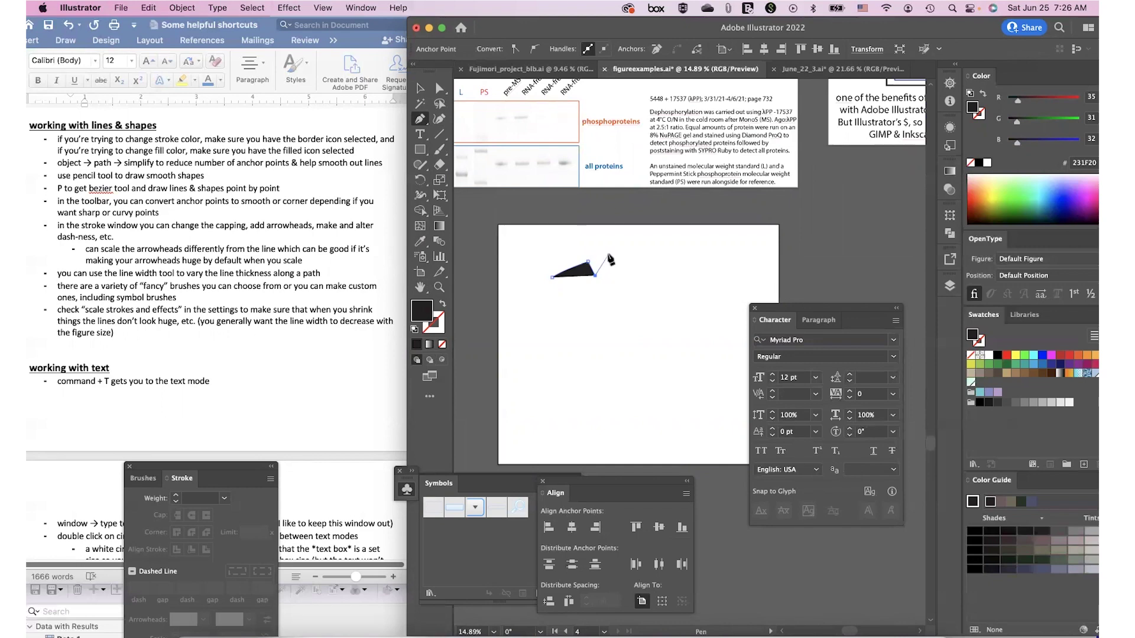
Step: Switch to a black stroke with no fill, extend the path with curved and zigzag segments, and deselect it
{"action": "left_click_drag", "start_coordinate": [608, 255], "coordinate": [645, 254]}
{"action": "left_click", "coordinate": [985, 97]}
{"action": "left_click_drag", "start_coordinate": [655, 288], "coordinate": [669, 282]}
{"action": "left_click", "coordinate": [679, 260]}
{"action": "left_click", "coordinate": [687, 282]}
{"action": "left_click", "coordinate": [702, 257]}
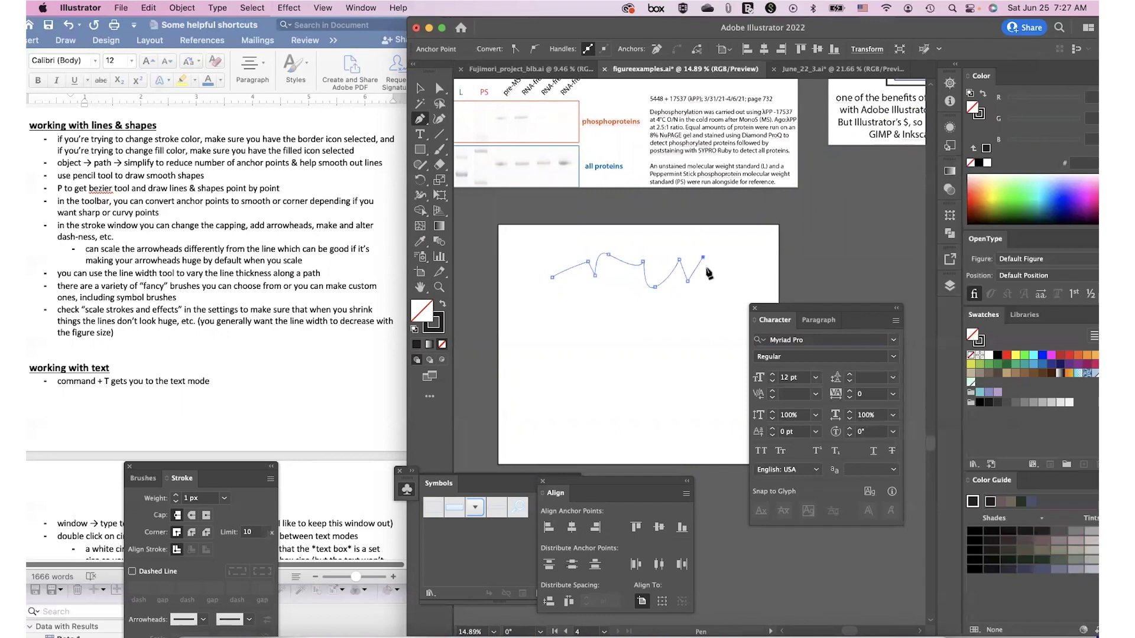
{"action": "key", "text": "v"}
{"action": "left_click", "coordinate": [667, 228]}
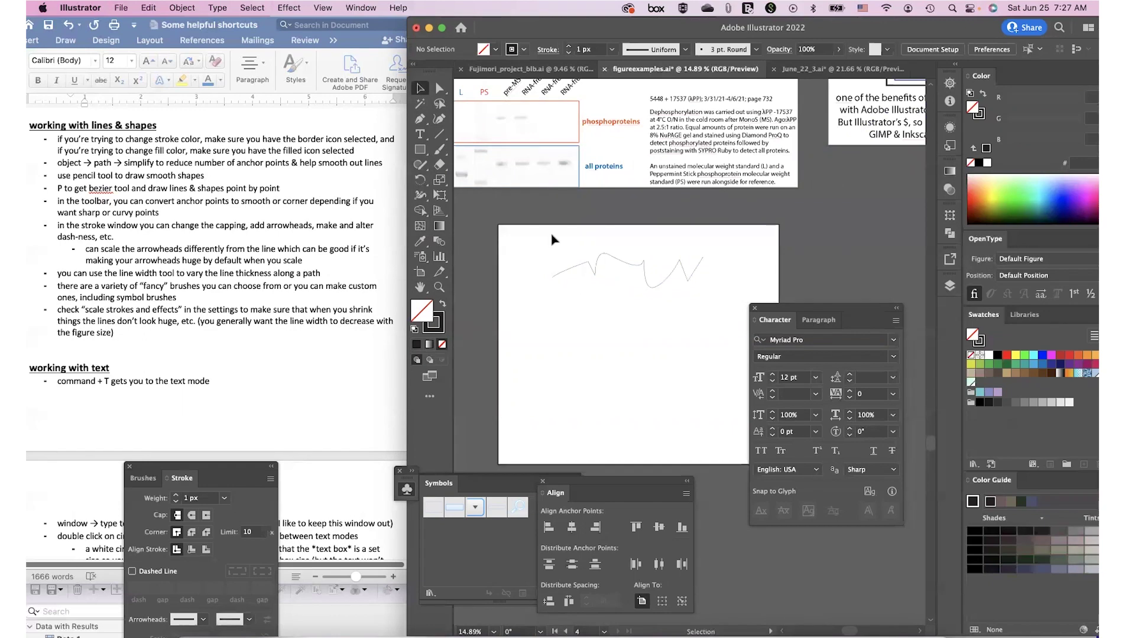
Step: Try rounding the first peak of the wavy path with its corner control, and undo the rounding
{"action": "left_click", "coordinate": [589, 275]}
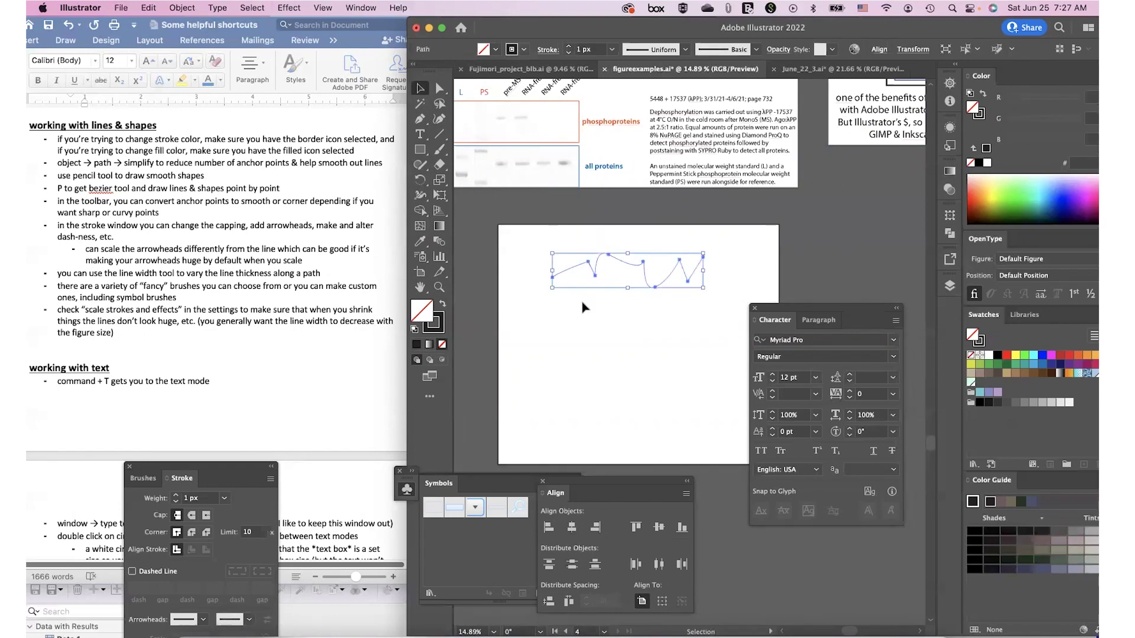
{"action": "key", "text": "a"}
{"action": "left_click", "coordinate": [589, 263]}
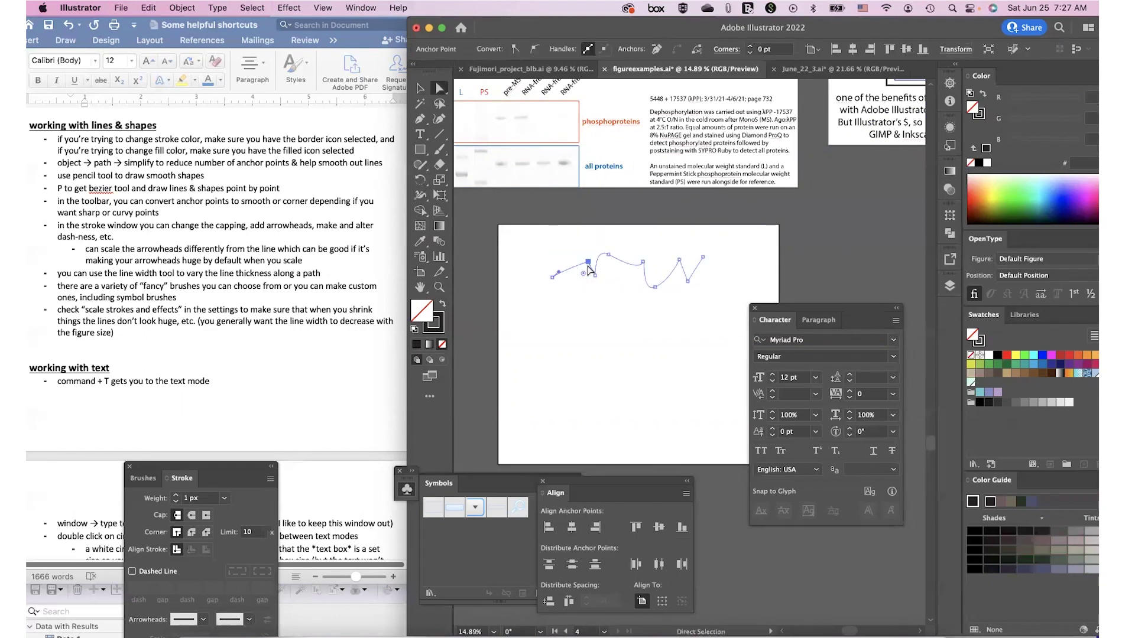
{"action": "scroll", "coordinate": [589, 268], "scroll_direction": "up", "scroll_amount": 3}
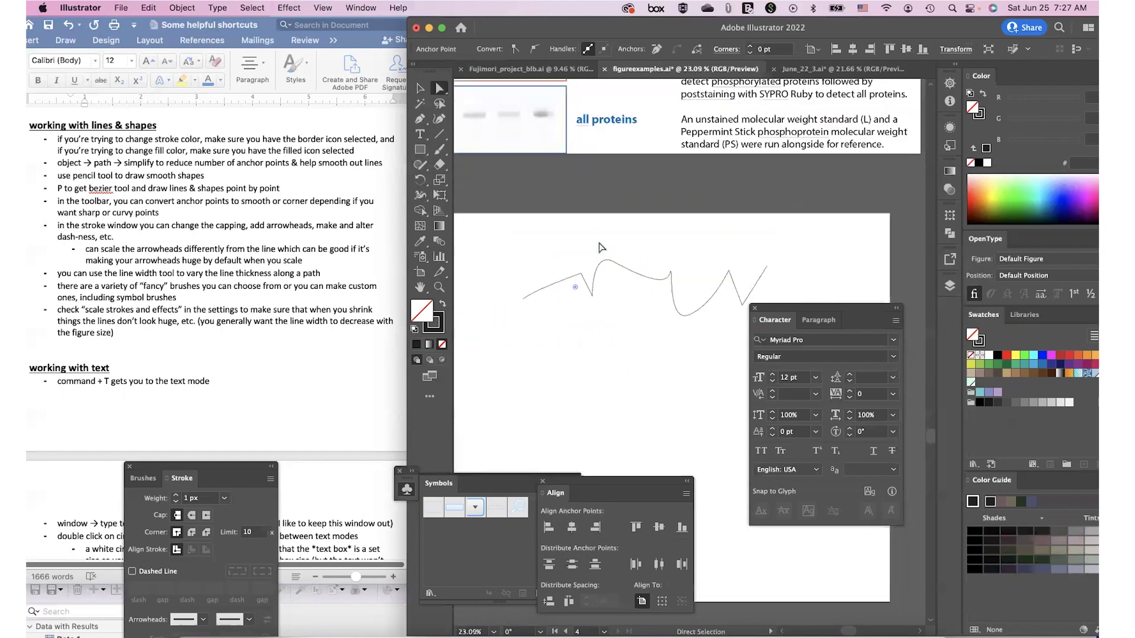
{"action": "left_click", "coordinate": [578, 276]}
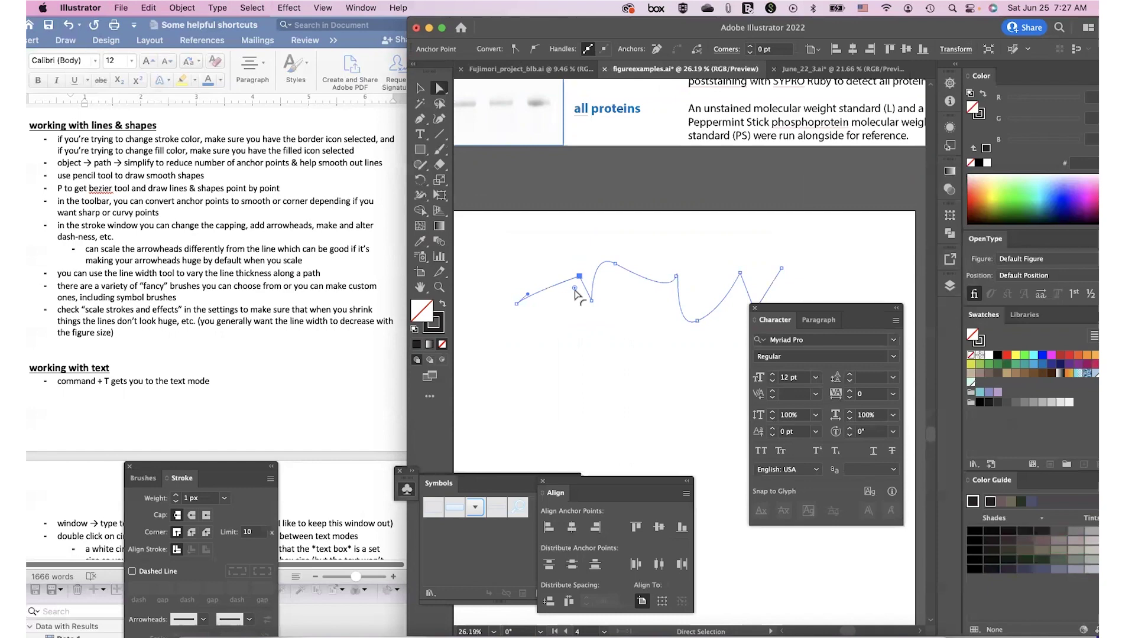
{"action": "left_click_drag", "start_coordinate": [575, 289], "coordinate": [568, 302]}
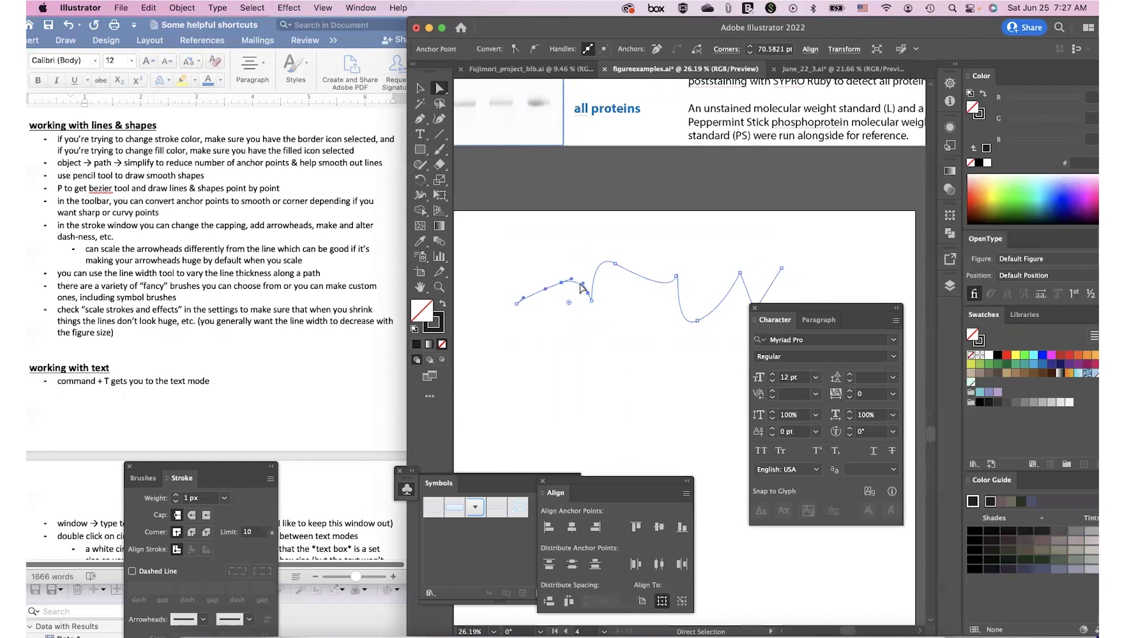
{"action": "key", "text": "super+z"}
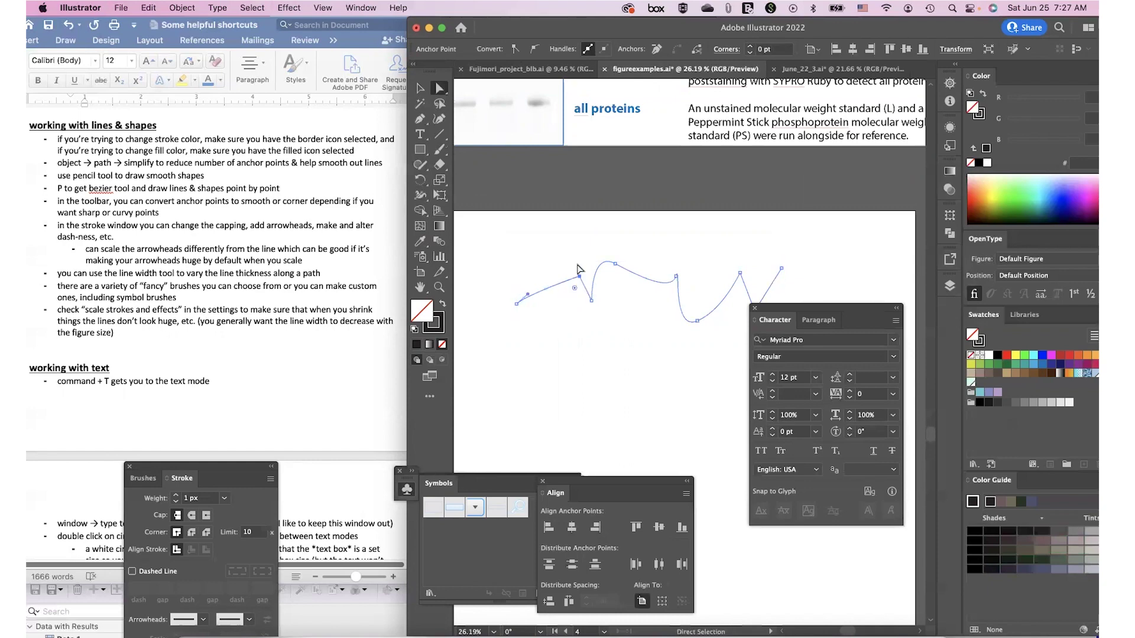
Step: Convert the first peak's anchor point to smooth and pull its direction handle downward to deepen the adjacent dip
{"action": "left_click", "coordinate": [534, 48]}
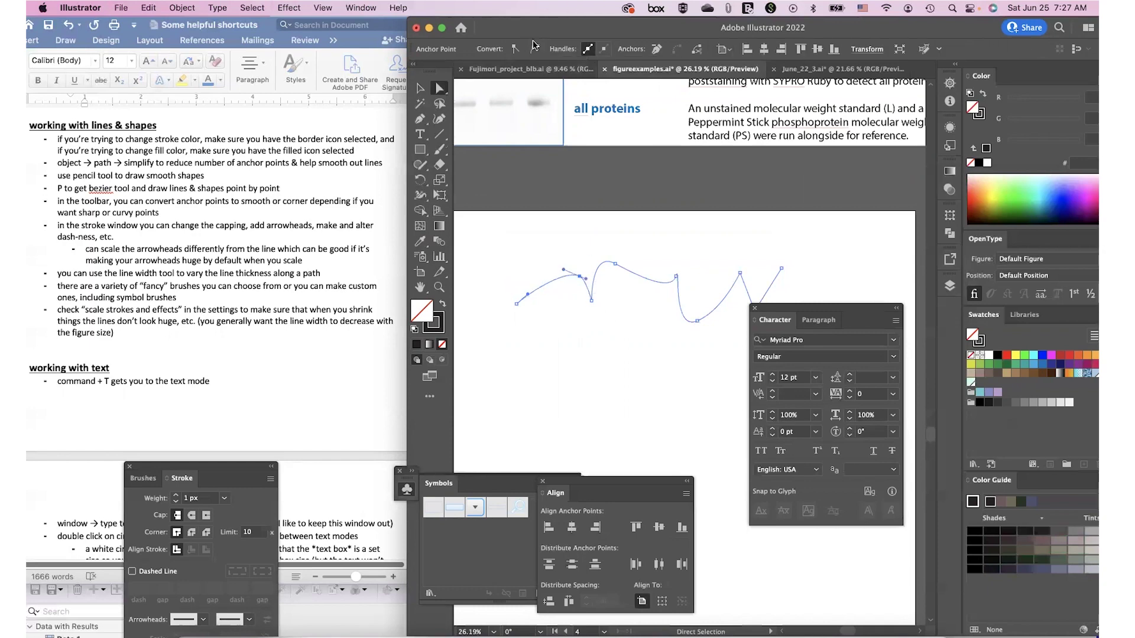
{"action": "left_click_drag", "start_coordinate": [585, 279], "coordinate": [588, 374]}
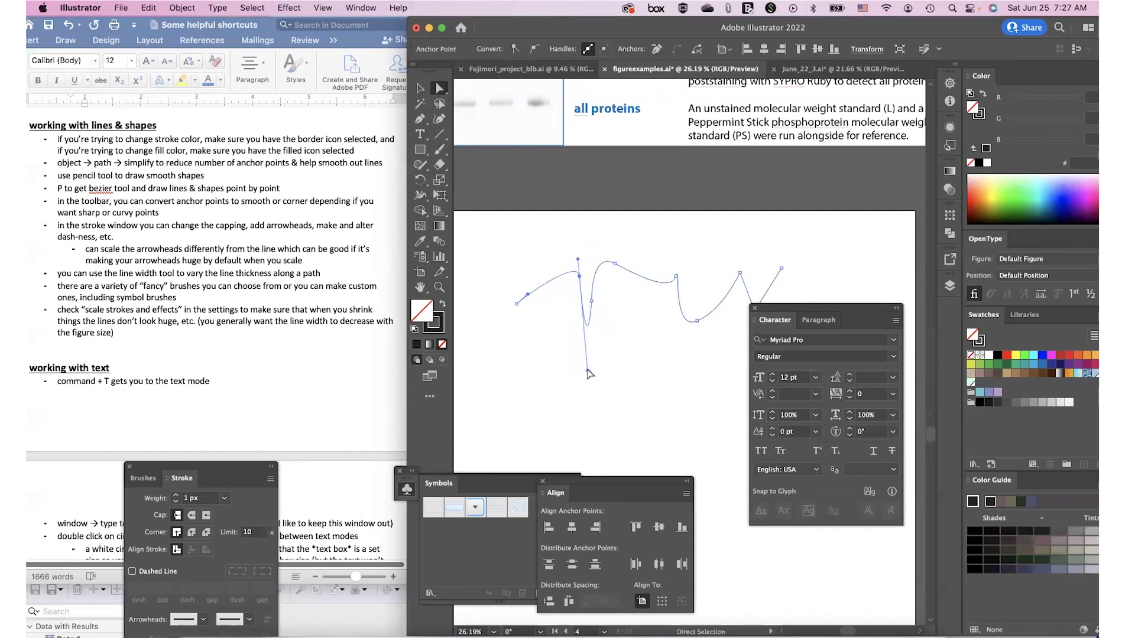
{"action": "key", "text": "v"}
Step: Simplify the wavy path to 7 anchor points, and delete it from the artboard
{"action": "scroll", "coordinate": [626, 272], "scroll_direction": "down", "scroll_amount": 2}
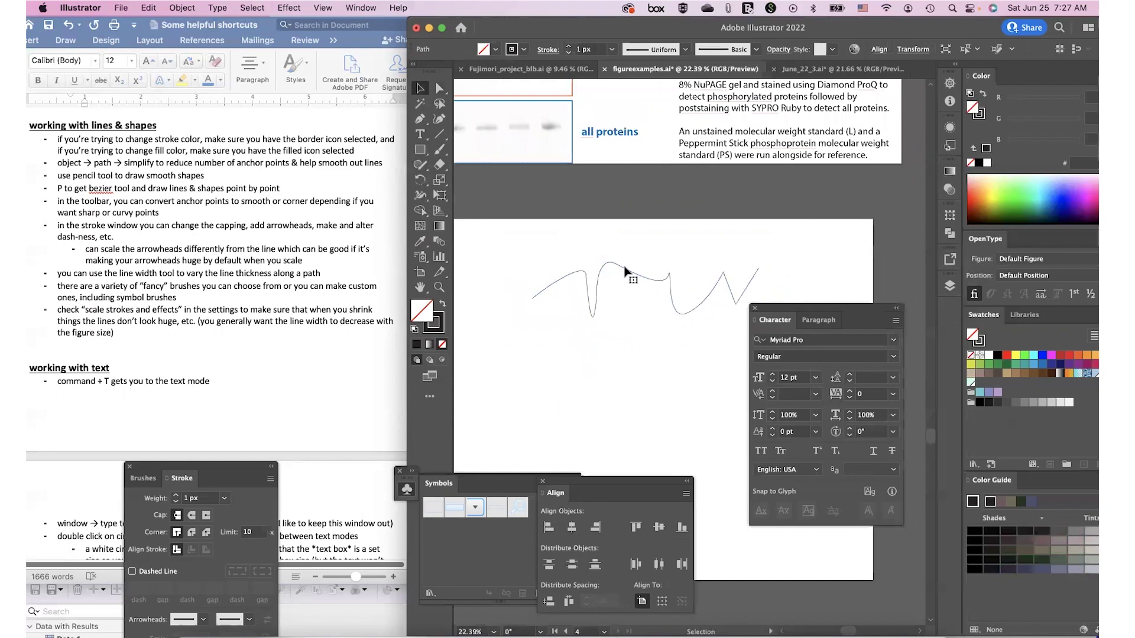
{"action": "scroll", "coordinate": [627, 272], "scroll_direction": "down", "scroll_amount": 1}
{"action": "left_click", "coordinate": [627, 272]}
{"action": "left_click", "coordinate": [199, 7]}
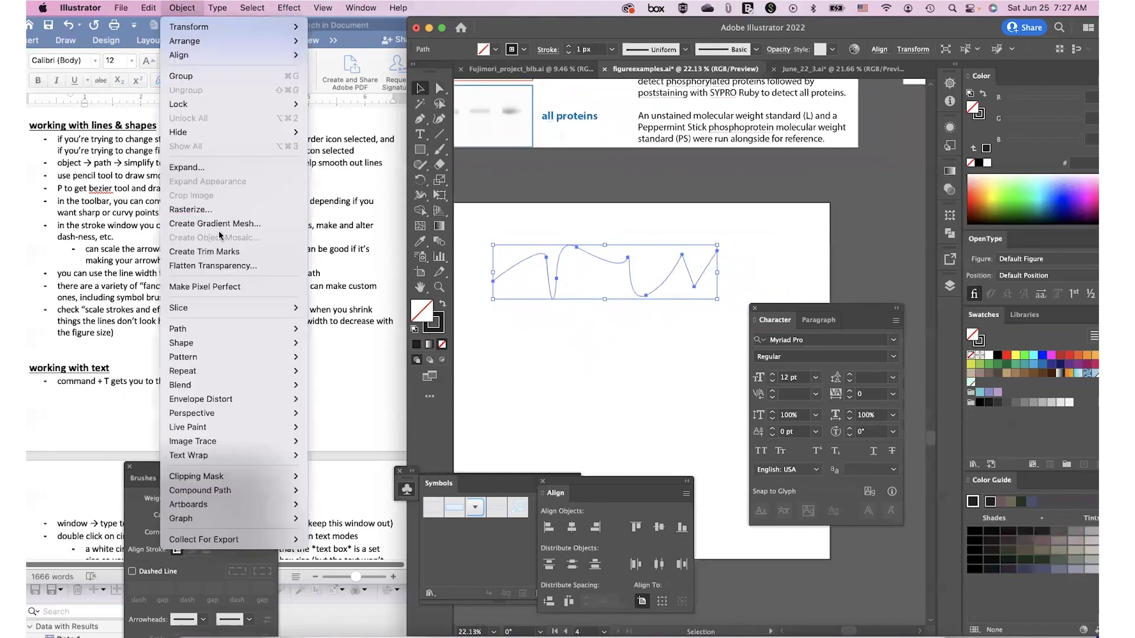
{"action": "mouse_move", "coordinate": [222, 326]}
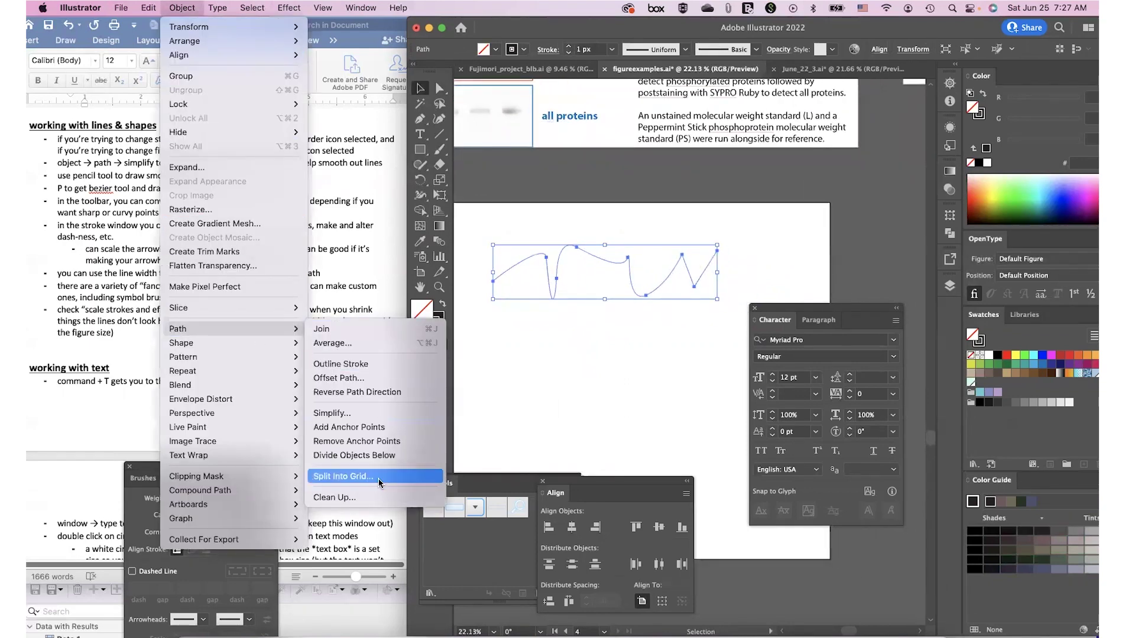
{"action": "left_click", "coordinate": [399, 411]}
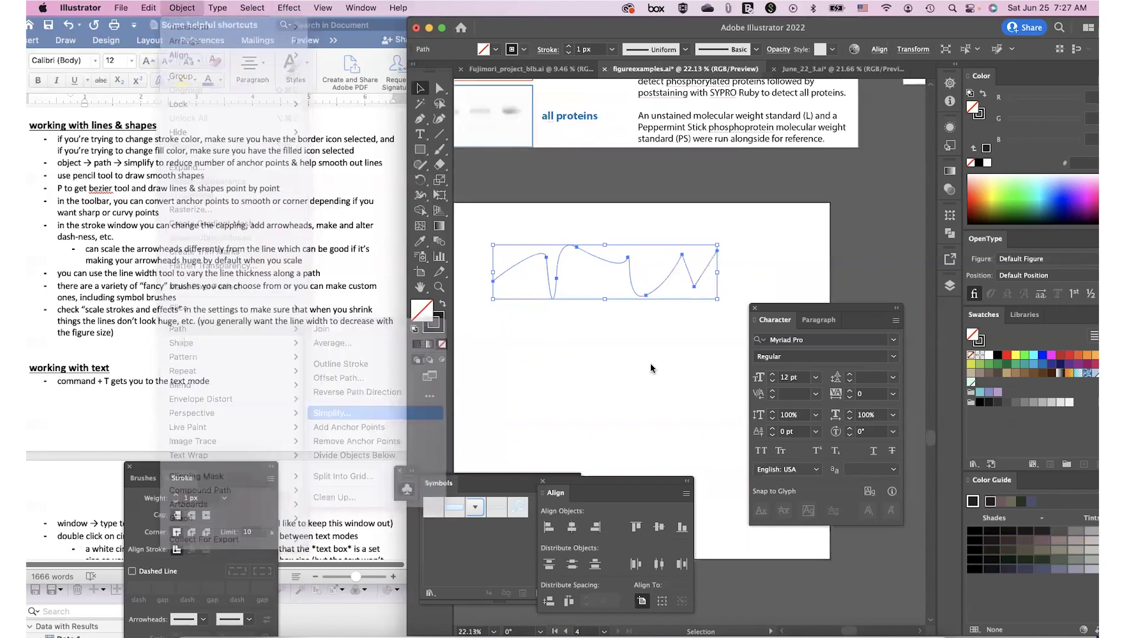
{"action": "left_click_drag", "start_coordinate": [674, 367], "coordinate": [644, 368]}
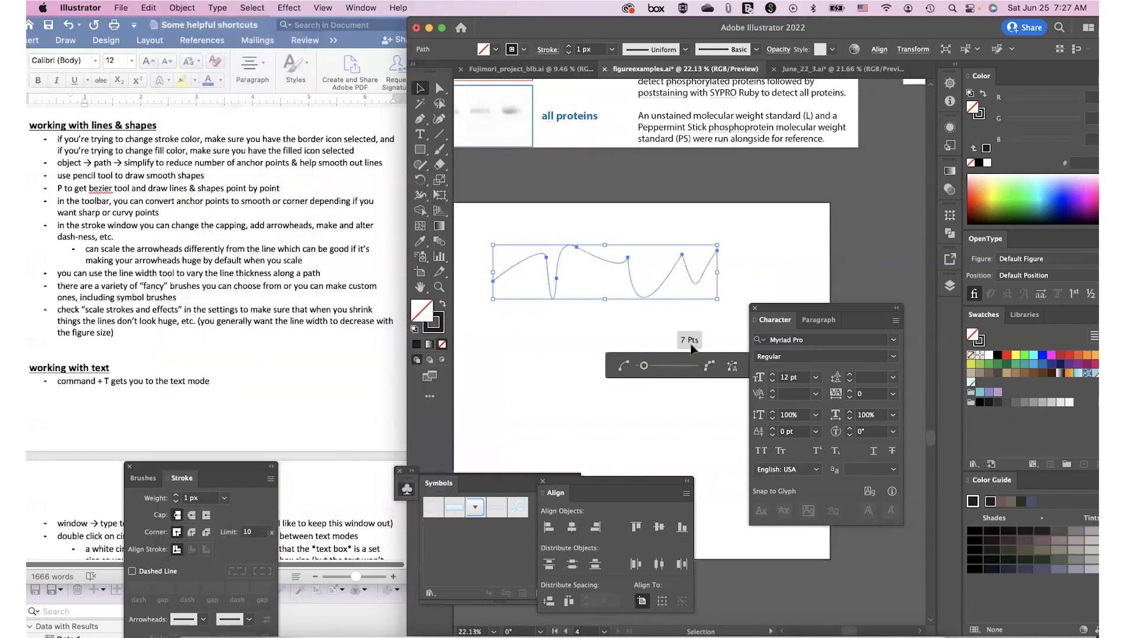
{"action": "left_click", "coordinate": [668, 349]}
{"action": "left_click", "coordinate": [637, 298]}
{"action": "key", "text": "Delete"}
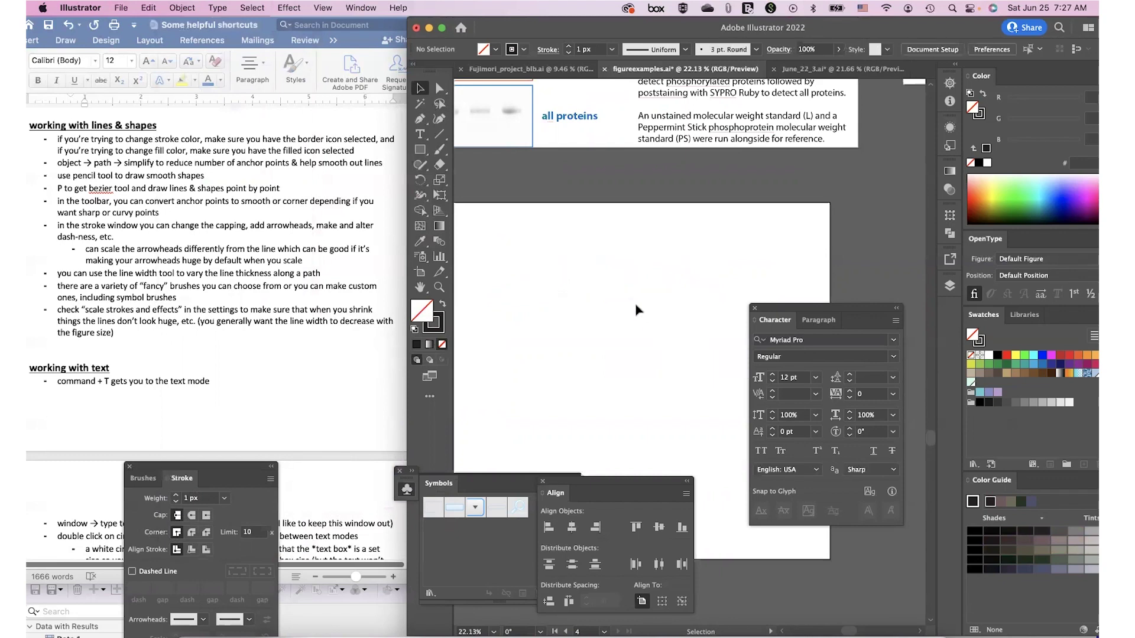
Step: Draw a long freehand curve with two humps across the artboard using the Pencil tool, and delete it
{"action": "left_click", "coordinate": [425, 167]}
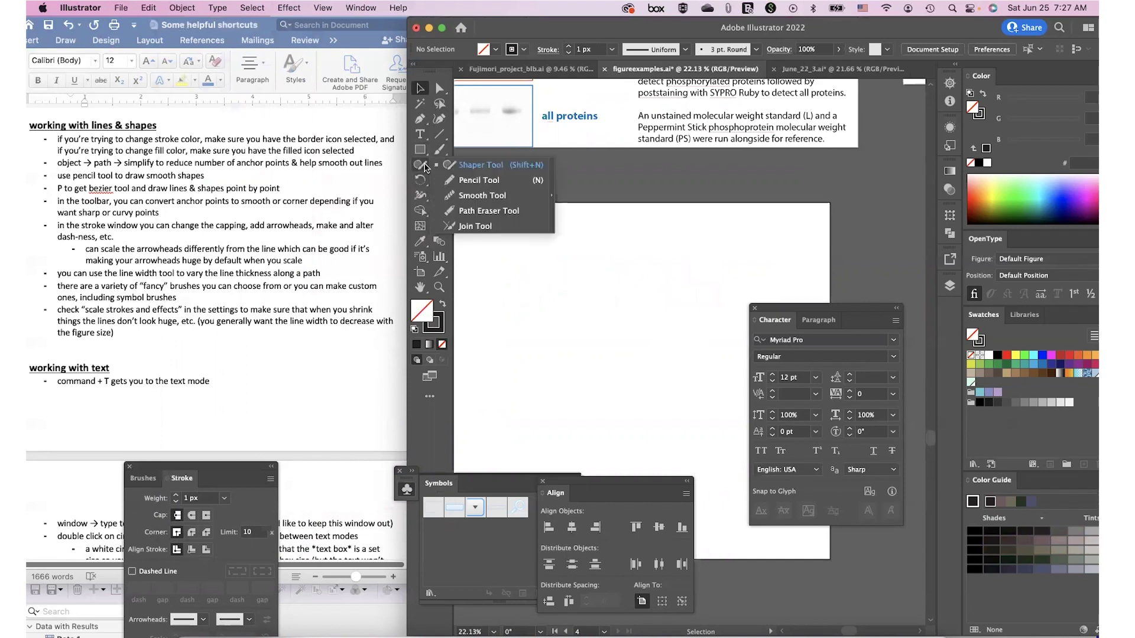
{"action": "left_click", "coordinate": [480, 180]}
{"action": "mouse_move", "coordinate": [504, 297]}
{"action": "left_mouse_down"}
{"action": "mouse_move", "coordinate": [564, 260]}
{"action": "mouse_move", "coordinate": [578, 271]}
{"action": "mouse_move", "coordinate": [565, 325]}
{"action": "mouse_move", "coordinate": [613, 322]}
{"action": "mouse_move", "coordinate": [658, 238]}
{"action": "mouse_move", "coordinate": [682, 269]}
{"action": "mouse_move", "coordinate": [674, 341]}
{"action": "mouse_move", "coordinate": [704, 331]}
{"action": "left_mouse_up"}
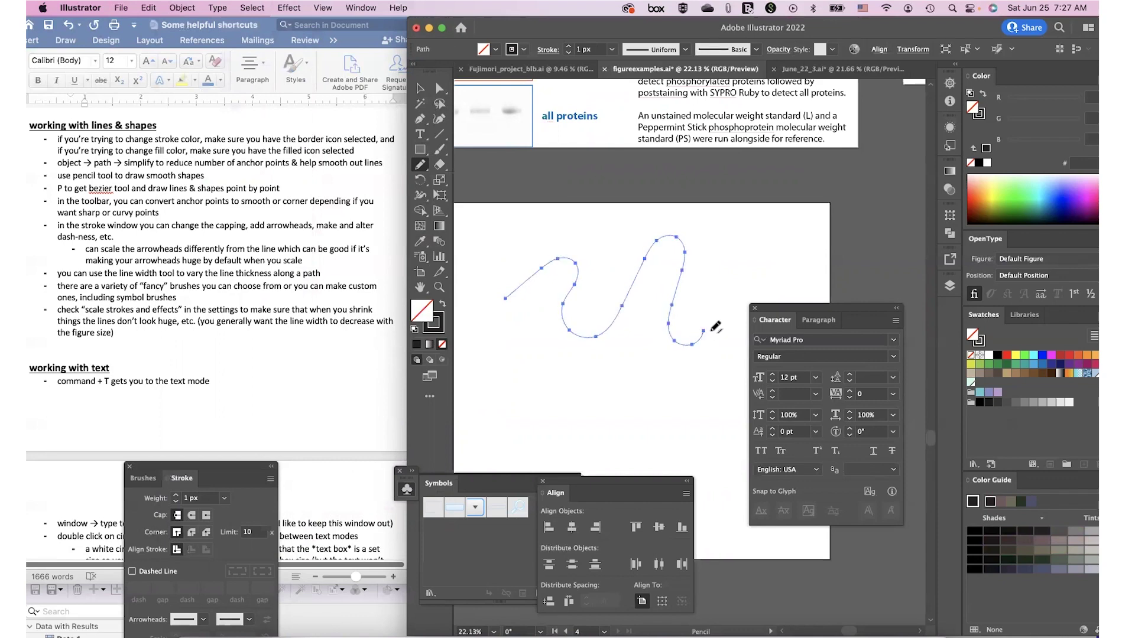
{"action": "key", "text": "v"}
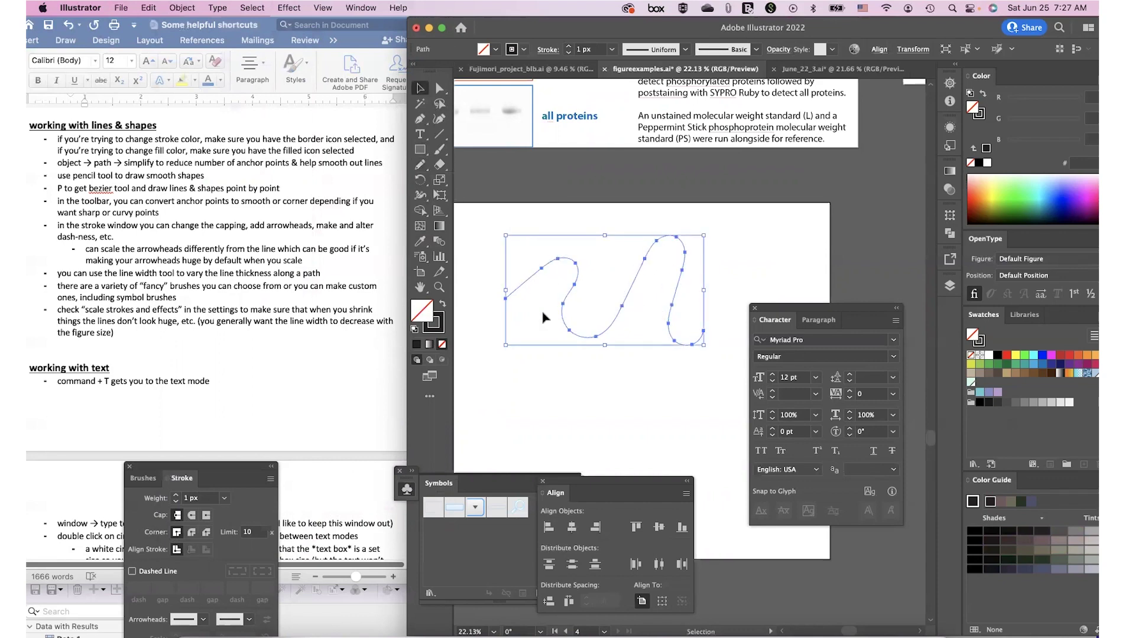
{"action": "key", "text": "Delete"}
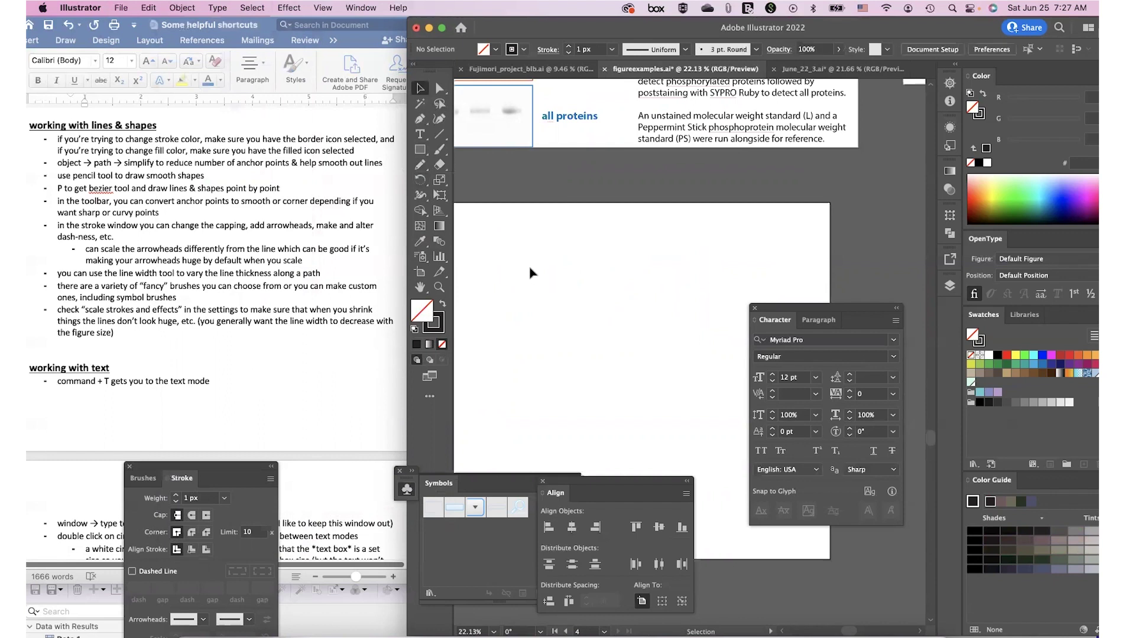
Step: Draw a short freehand S-shaped curve with the Pencil tool in the upper part of the artboard, and delete it
{"action": "left_click", "coordinate": [420, 165]}
{"action": "right_click", "coordinate": [535, 270]}
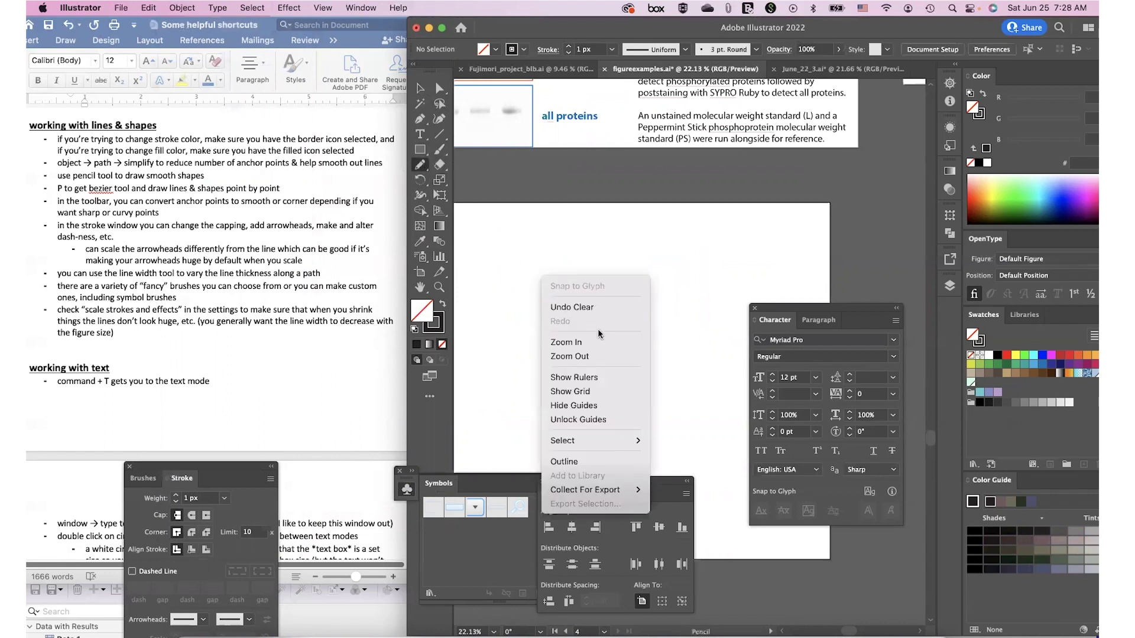
{"action": "left_click", "coordinate": [536, 238]}
{"action": "mouse_move", "coordinate": [537, 234]}
{"action": "left_mouse_down"}
{"action": "mouse_move", "coordinate": [575, 224]}
{"action": "mouse_move", "coordinate": [636, 287]}
{"action": "left_mouse_up"}
{"action": "key", "text": "v"}
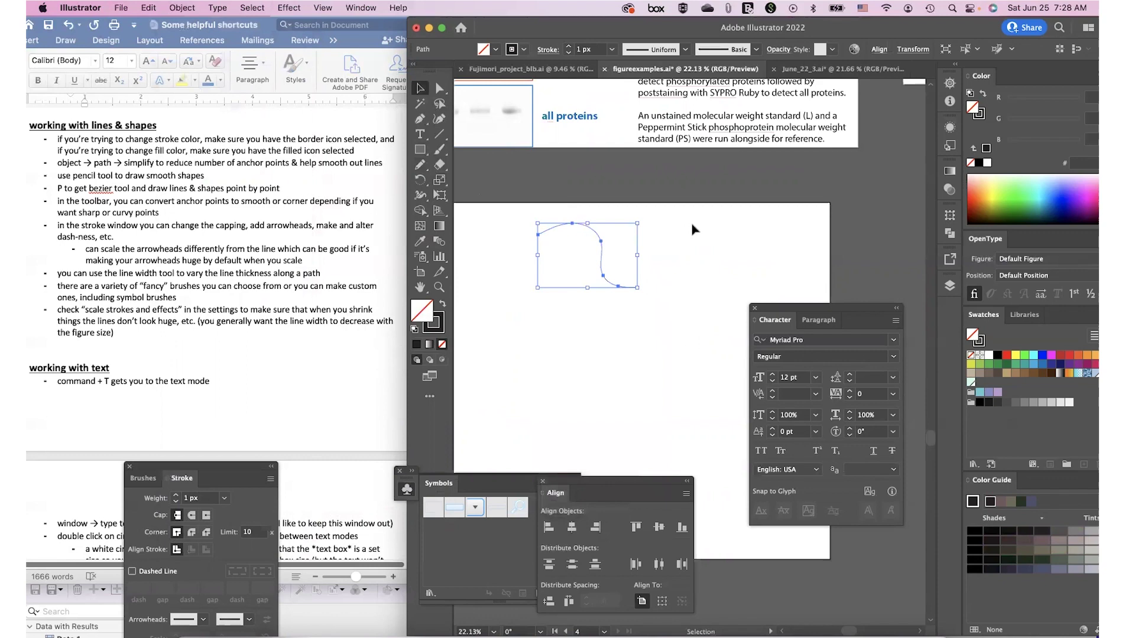
{"action": "left_click", "coordinate": [619, 242]}
{"action": "left_click", "coordinate": [603, 245]}
{"action": "key", "text": "Delete"}
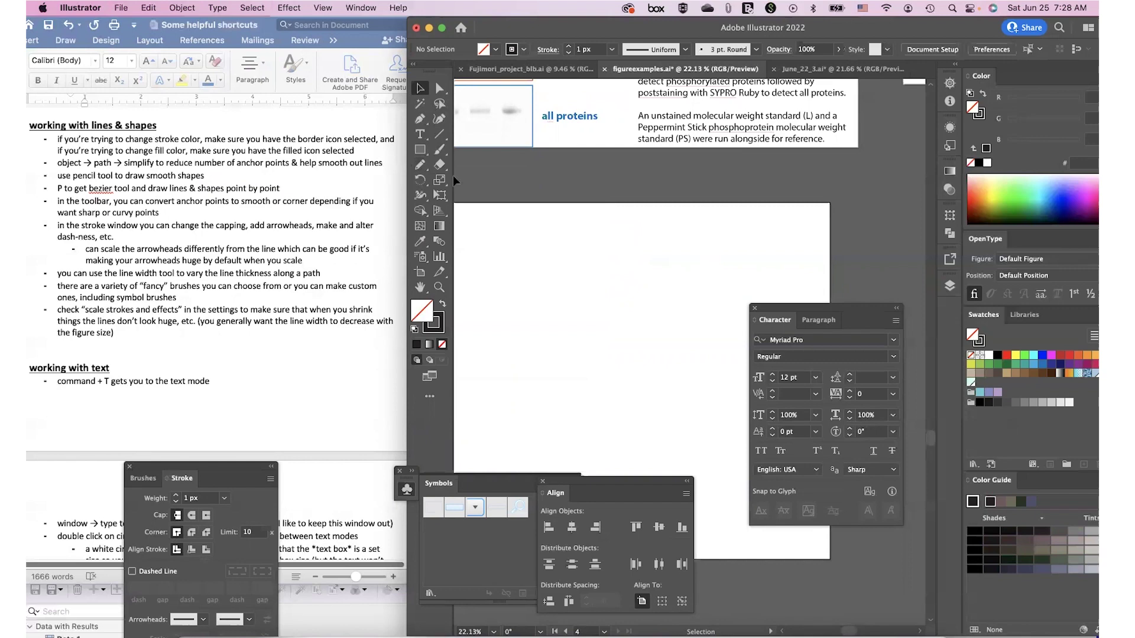
Step: Draw an open Pen tool path combining a rounded arch, straight angular segments and an S-curve in the artboard's upper part, and deselect it
{"action": "key", "text": "p"}
{"action": "left_click_drag", "start_coordinate": [525, 274], "coordinate": [549, 248]}
{"action": "left_click_drag", "start_coordinate": [608, 228], "coordinate": [617, 271]}
{"action": "left_click", "coordinate": [588, 297]}
{"action": "left_click", "coordinate": [681, 324]}
{"action": "left_click", "coordinate": [682, 249]}
{"action": "left_click", "coordinate": [642, 291]}
{"action": "left_click", "coordinate": [638, 253]}
{"action": "left_click_drag", "start_coordinate": [658, 243], "coordinate": [670, 204]}
{"action": "left_click", "coordinate": [673, 220]}
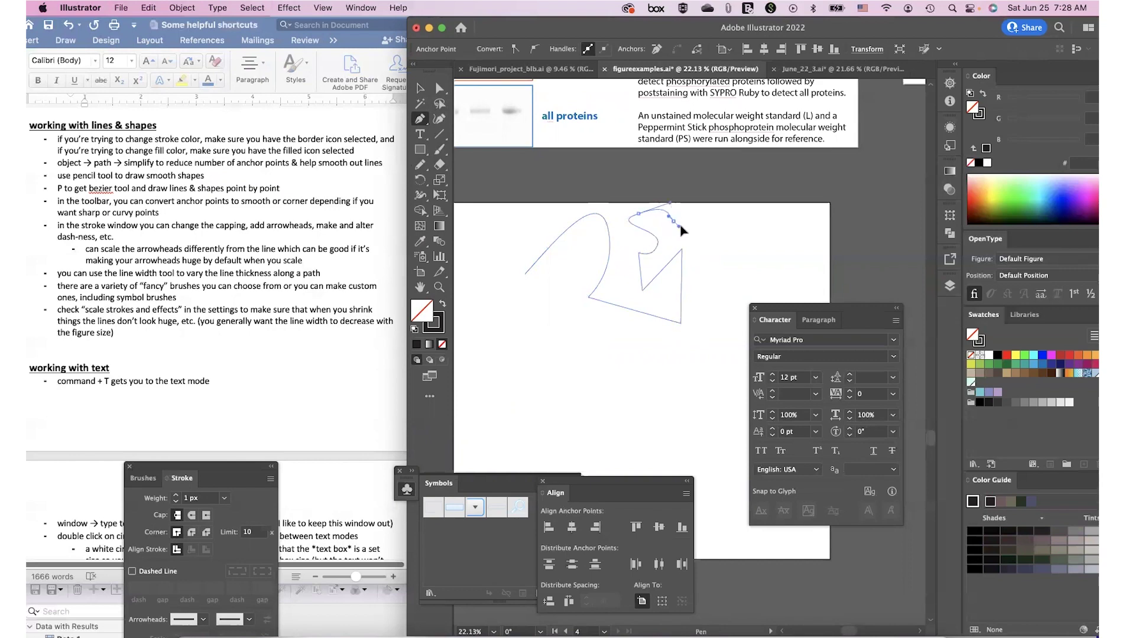
{"action": "key", "text": "v"}
{"action": "left_click", "coordinate": [722, 269]}
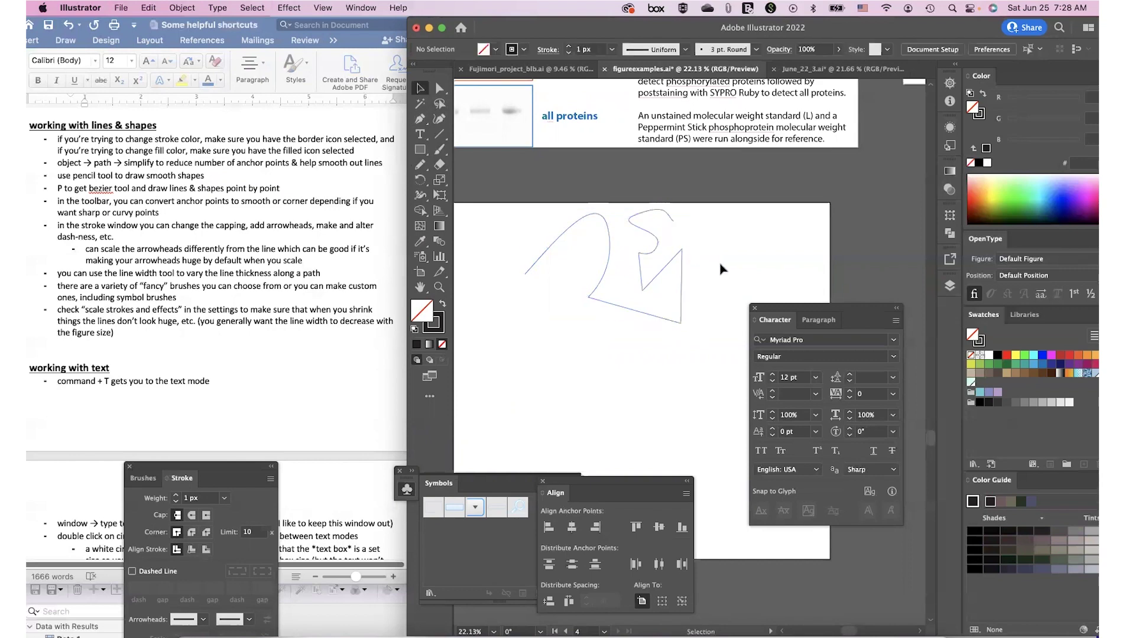
Step: Try the Smooth tool on the corner where the S-curve meets the straight segment
{"action": "left_click", "coordinate": [419, 165]}
{"action": "left_click", "coordinate": [458, 196]}
{"action": "left_click_drag", "start_coordinate": [651, 252], "coordinate": [643, 271]}
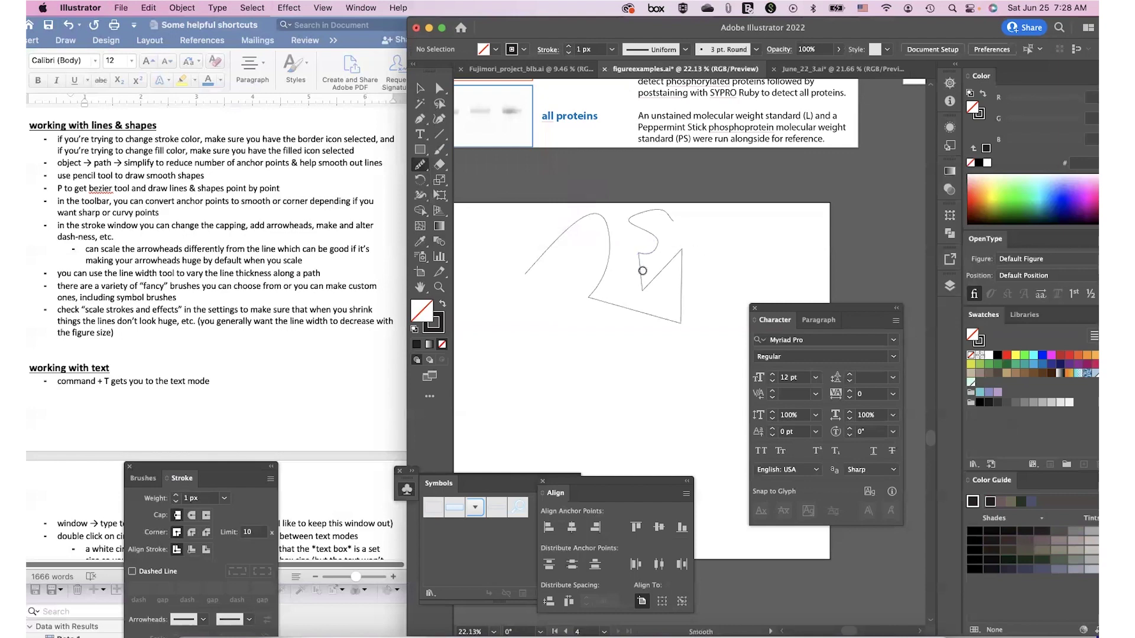
{"action": "scroll", "coordinate": [658, 249], "scroll_direction": "up", "scroll_amount": 10}
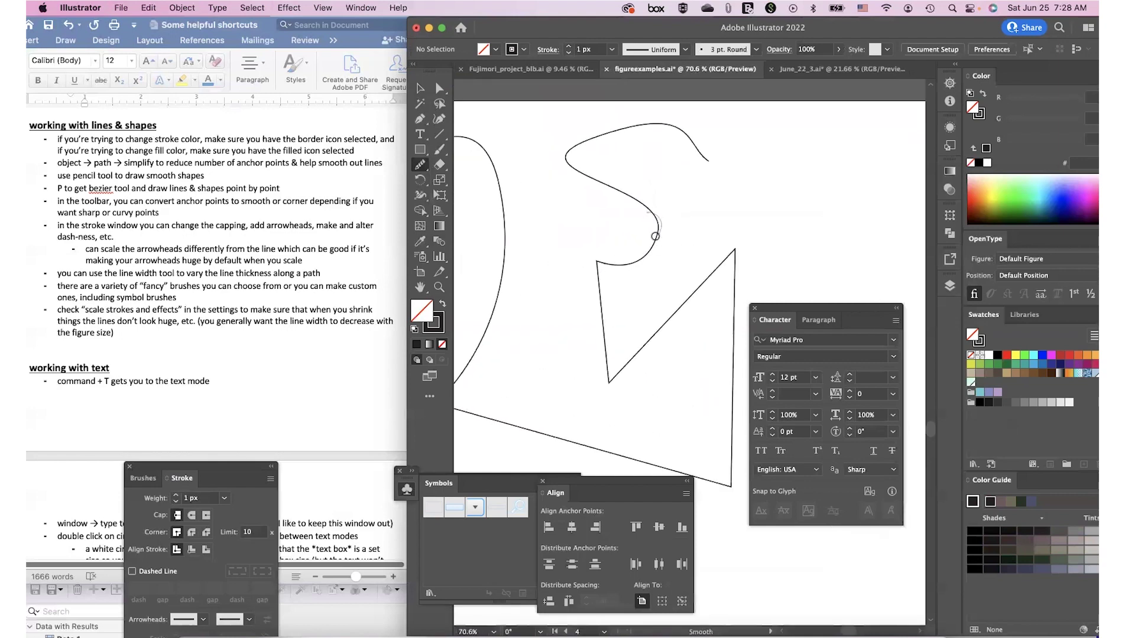
Step: Isolate the path for editing, show its anchor points with the Direct Selection tool, and clear the selection
{"action": "key", "text": "v"}
{"action": "left_click", "coordinate": [657, 228]}
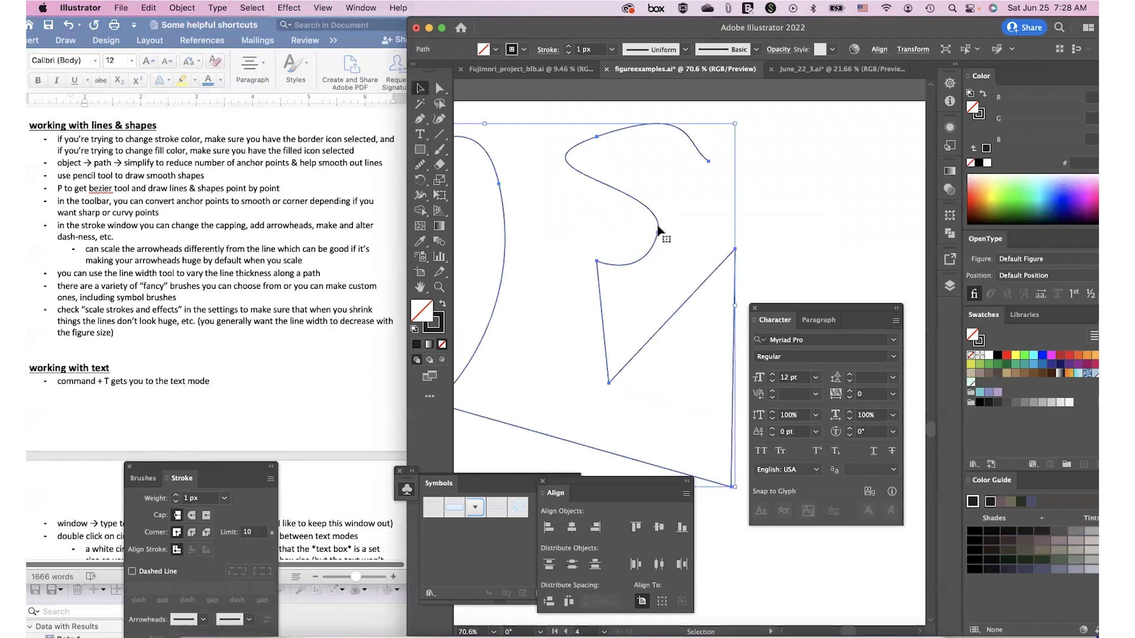
{"action": "double_click", "coordinate": [658, 232]}
{"action": "key", "text": "a"}
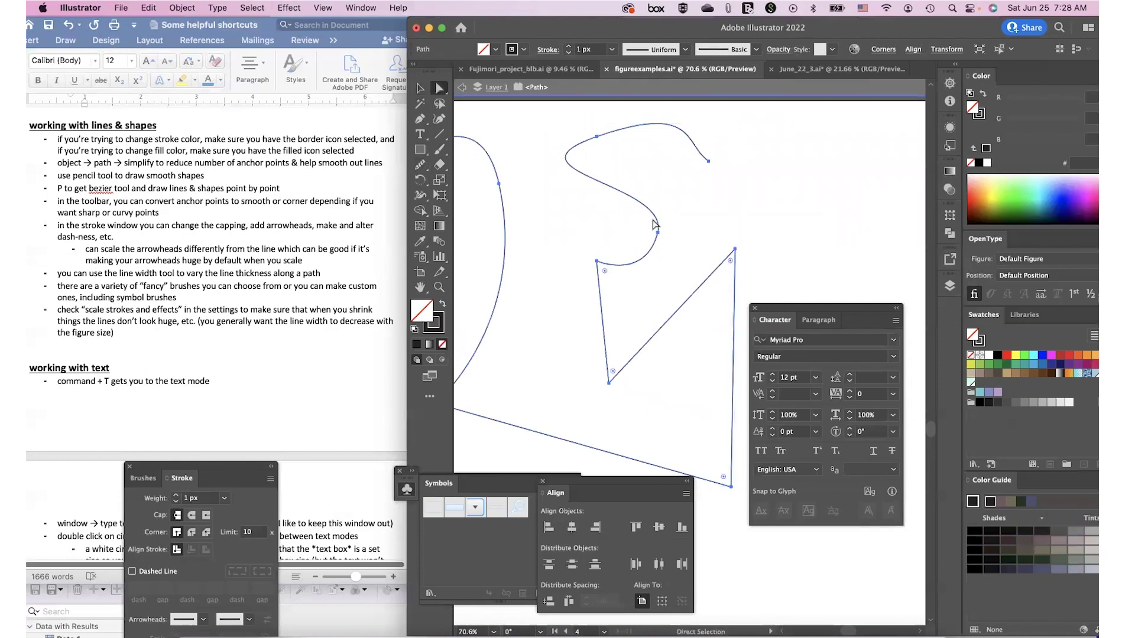
{"action": "left_click", "coordinate": [641, 224]}
Step: Smooth the S-curve section of the path with the Smooth tool, and exit isolation mode
{"action": "left_click", "coordinate": [419, 164]}
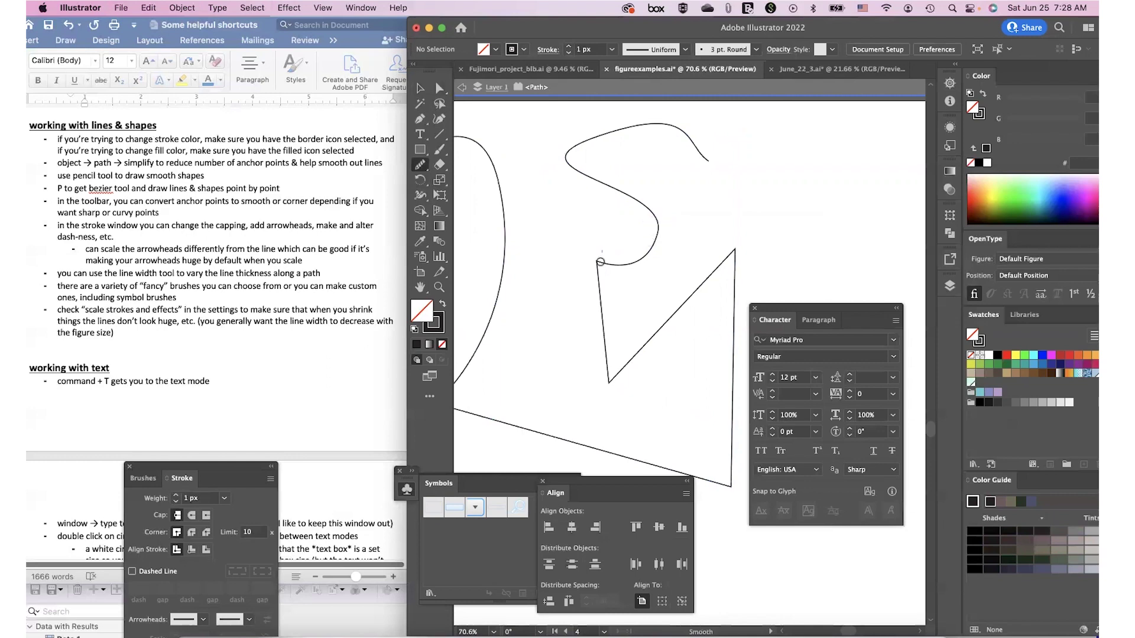
{"action": "key", "text": "v"}
{"action": "left_click", "coordinate": [602, 330]}
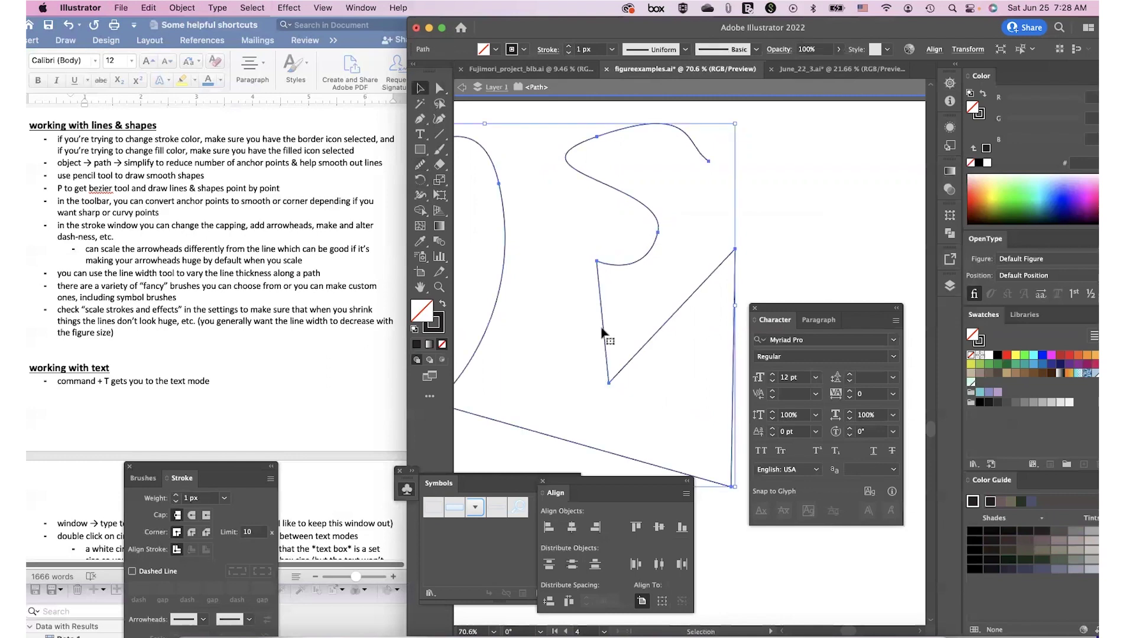
{"action": "left_click", "coordinate": [420, 164]}
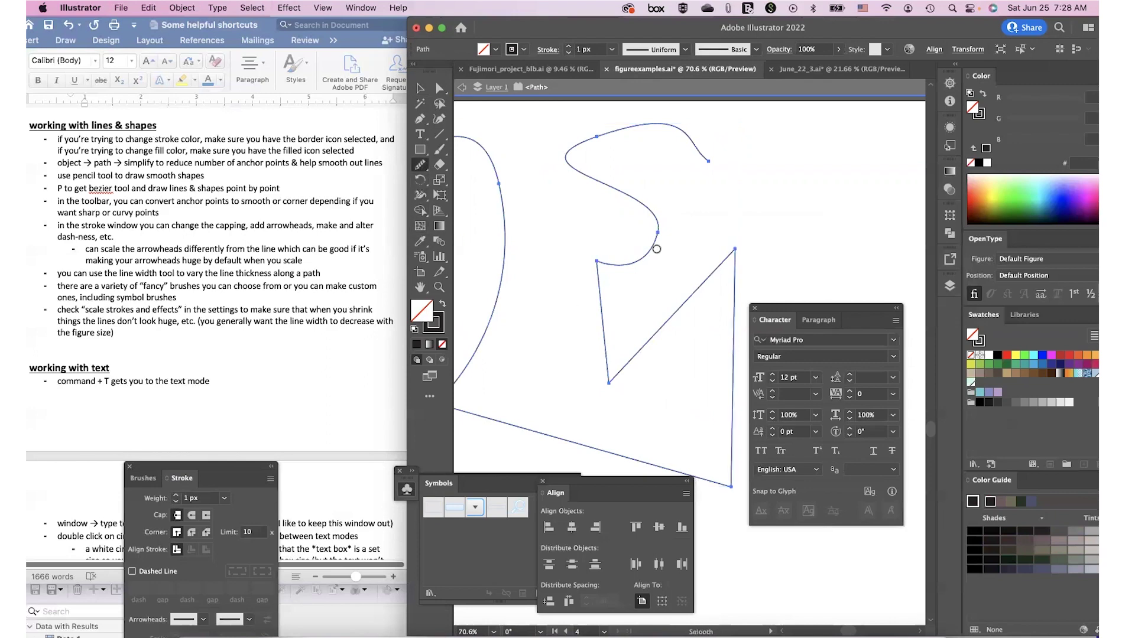
{"action": "mouse_move", "coordinate": [660, 231]}
{"action": "left_mouse_down"}
{"action": "mouse_move", "coordinate": [599, 263]}
{"action": "mouse_move", "coordinate": [601, 296]}
{"action": "left_mouse_up"}
{"action": "mouse_move", "coordinate": [621, 123]}
{"action": "left_mouse_down"}
{"action": "mouse_move", "coordinate": [581, 159]}
{"action": "mouse_move", "coordinate": [603, 193]}
{"action": "mouse_move", "coordinate": [599, 135]}
{"action": "mouse_move", "coordinate": [582, 154]}
{"action": "mouse_move", "coordinate": [623, 192]}
{"action": "left_mouse_up"}
{"action": "key", "text": "v"}
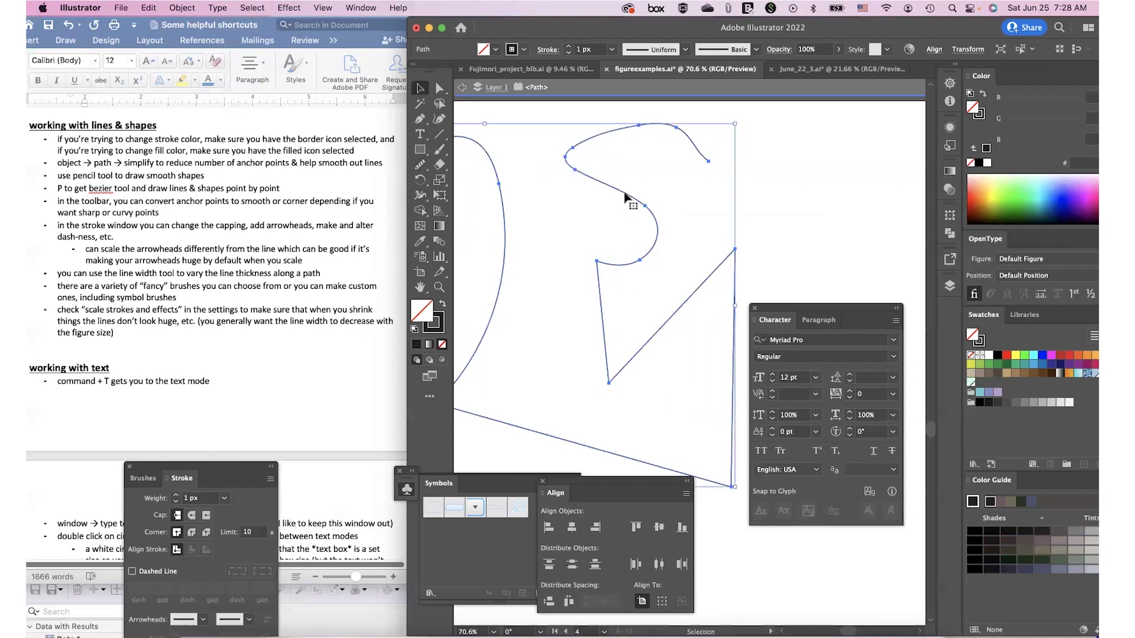
{"action": "key", "text": "super+0"}
{"action": "double_click", "coordinate": [744, 184]}
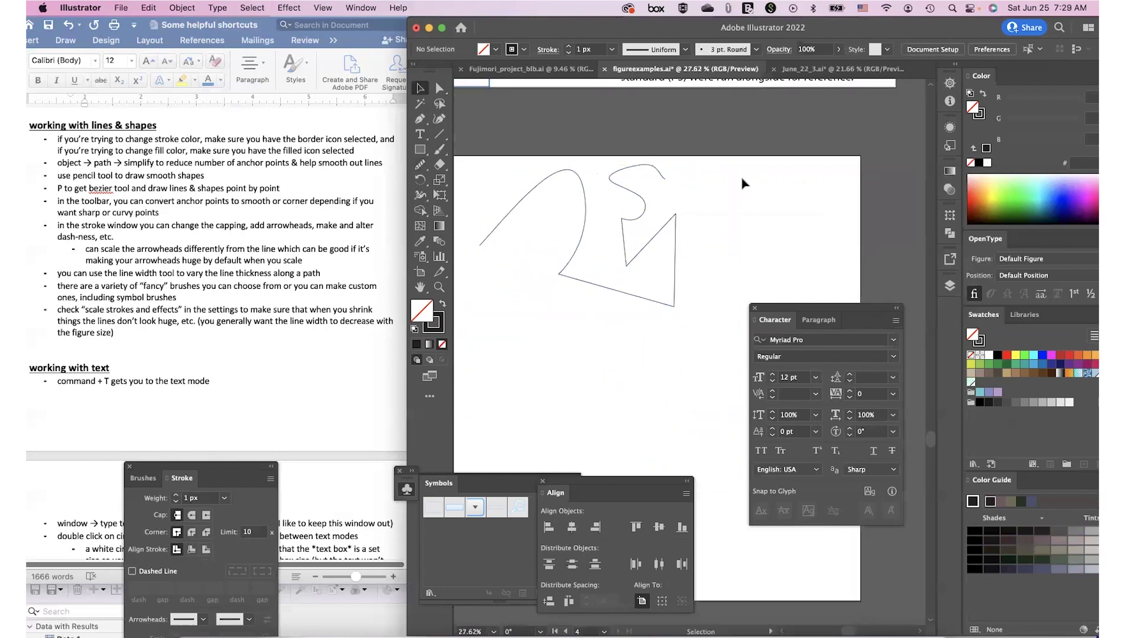
Step: Select the whole path and move the Stroke panel up beside the artboard
{"action": "scroll", "coordinate": [570, 221], "scroll_direction": "up", "scroll_amount": 2}
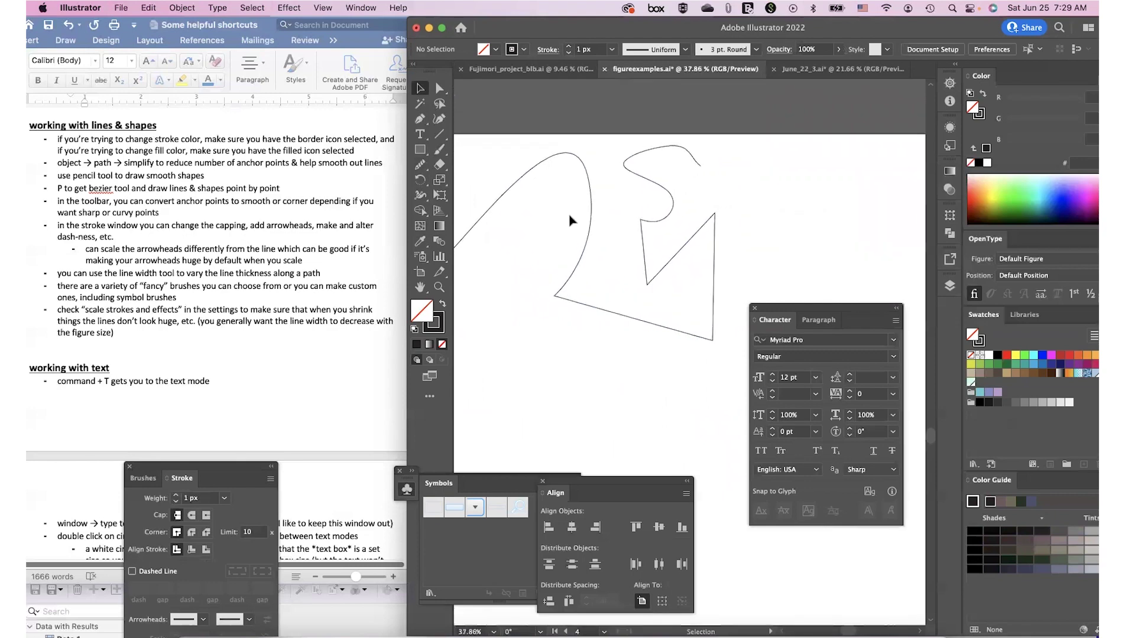
{"action": "scroll", "coordinate": [572, 199], "scroll_direction": "left", "scroll_amount": 3}
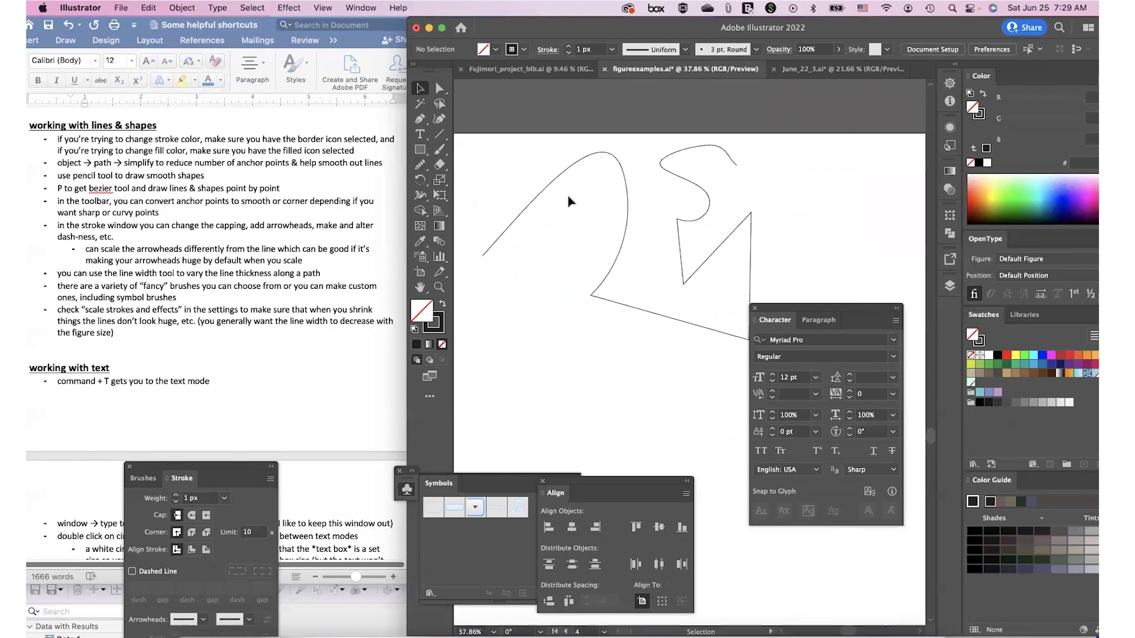
{"action": "left_click", "coordinate": [544, 196]}
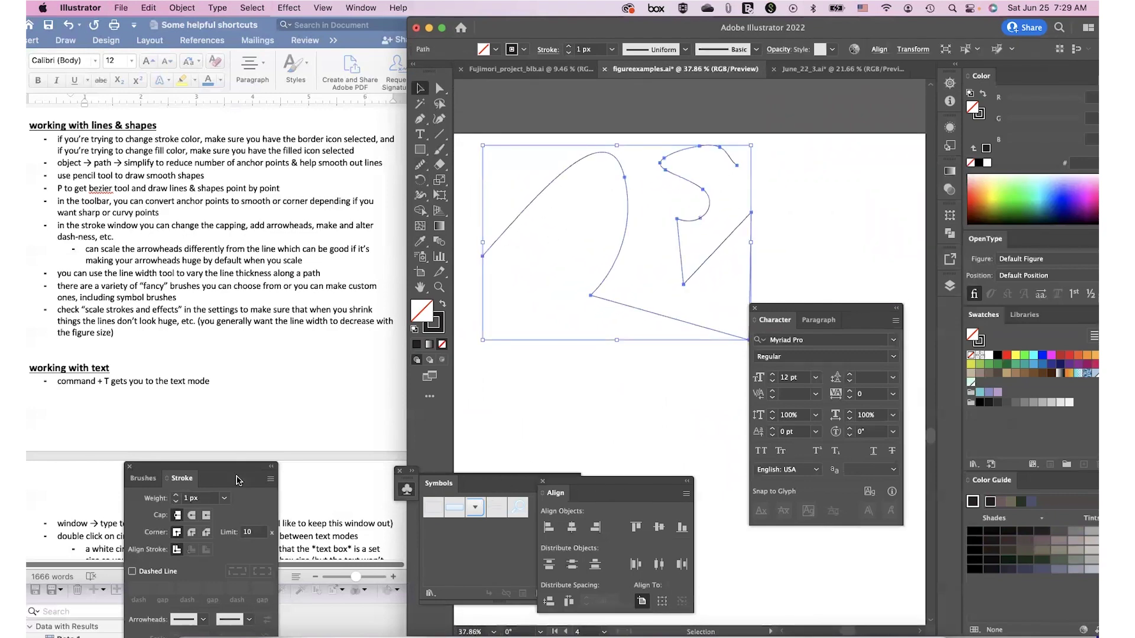
{"action": "mouse_move", "coordinate": [234, 473]}
{"action": "left_mouse_down"}
{"action": "mouse_move", "coordinate": [438, 338]}
{"action": "mouse_move", "coordinate": [426, 354]}
{"action": "left_mouse_up"}
{"action": "left_click", "coordinate": [356, 8]}
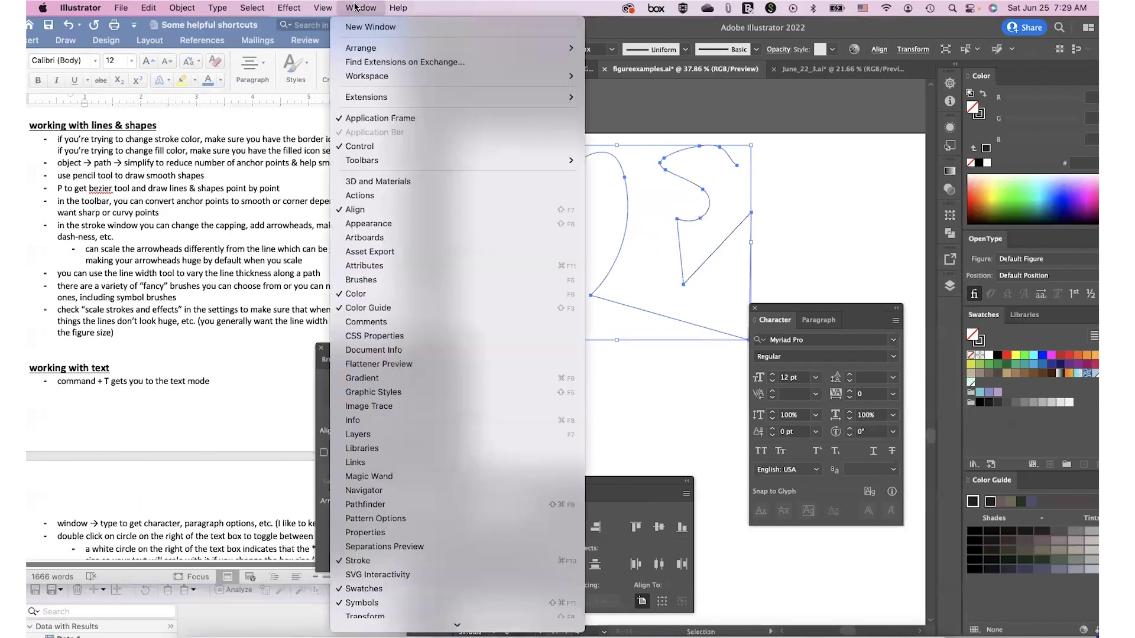
{"action": "left_click", "coordinate": [713, 128]}
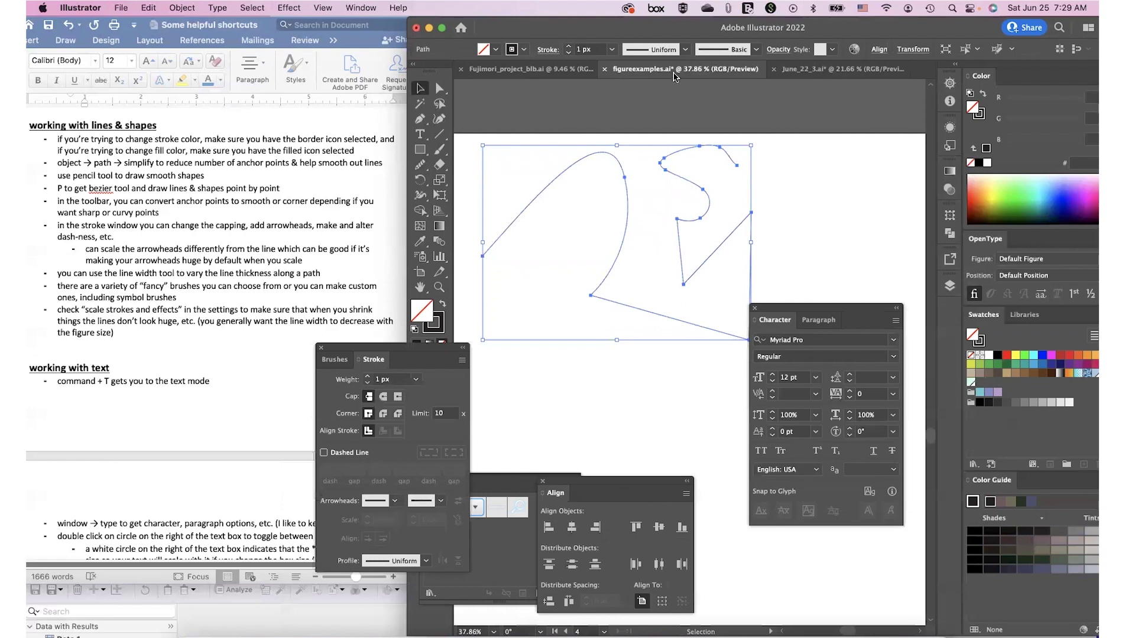
Step: Try a stroke weight of 20 px on the path and settle on 10 px
{"action": "left_click", "coordinate": [370, 379]}
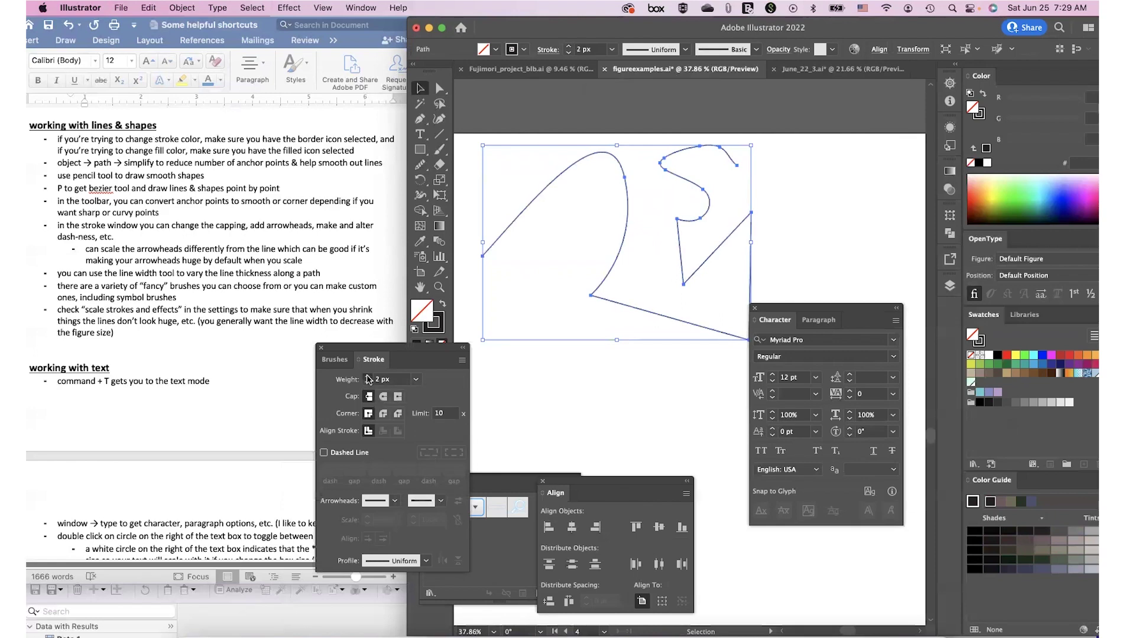
{"action": "left_click", "coordinate": [369, 379]}
{"action": "left_click", "coordinate": [369, 379]}
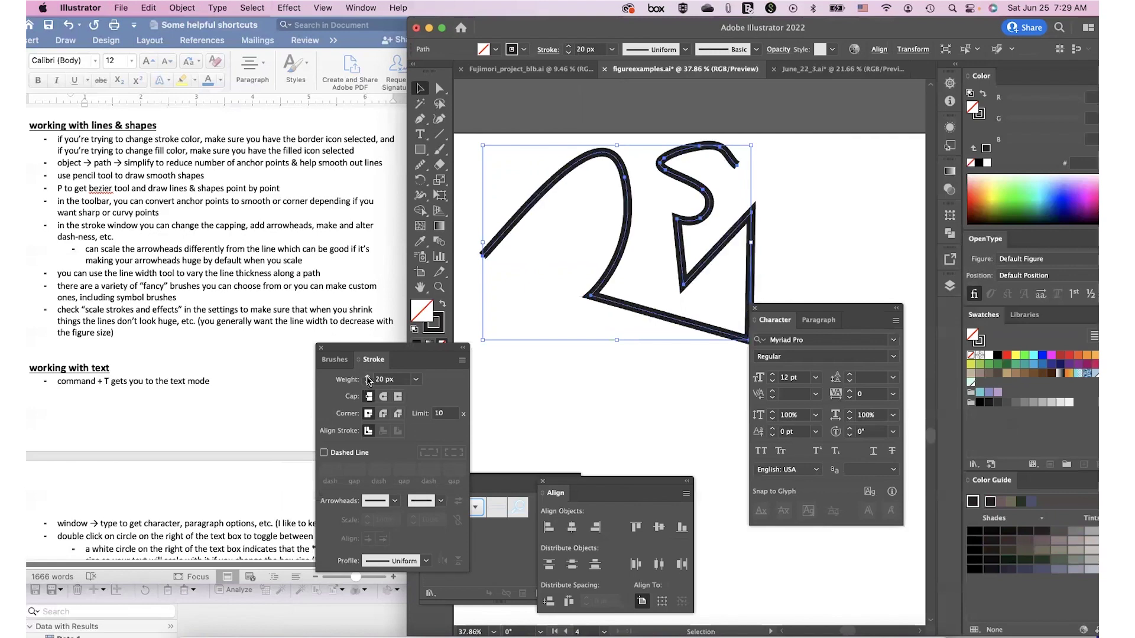
{"action": "left_click", "coordinate": [367, 382]}
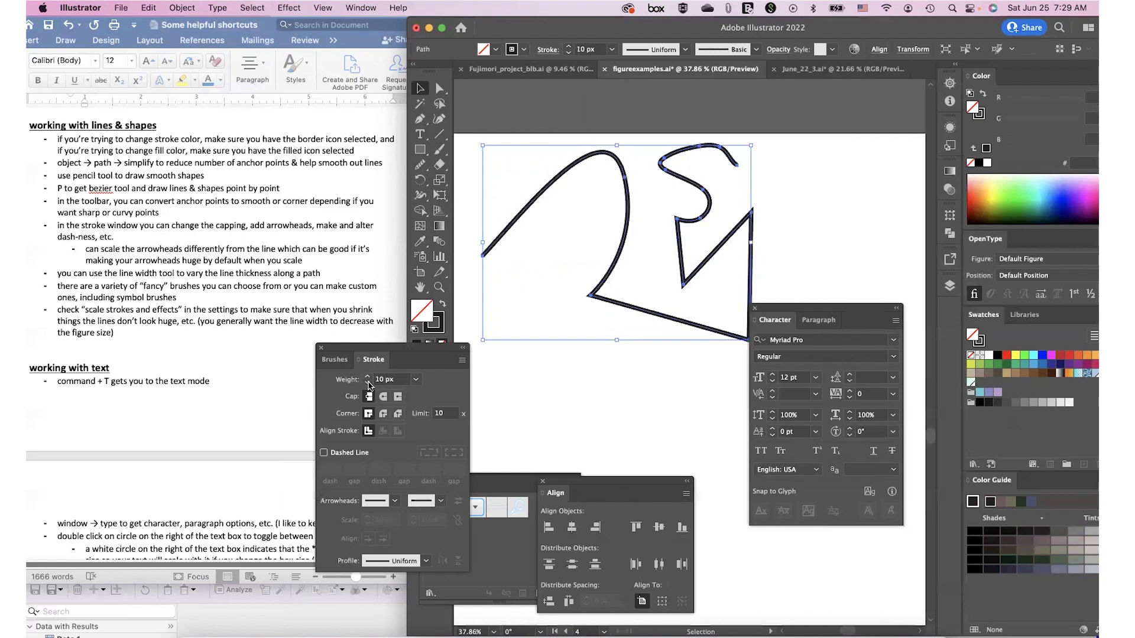
{"action": "left_click", "coordinate": [367, 382]}
{"action": "left_click", "coordinate": [369, 380]}
{"action": "left_click", "coordinate": [416, 378]}
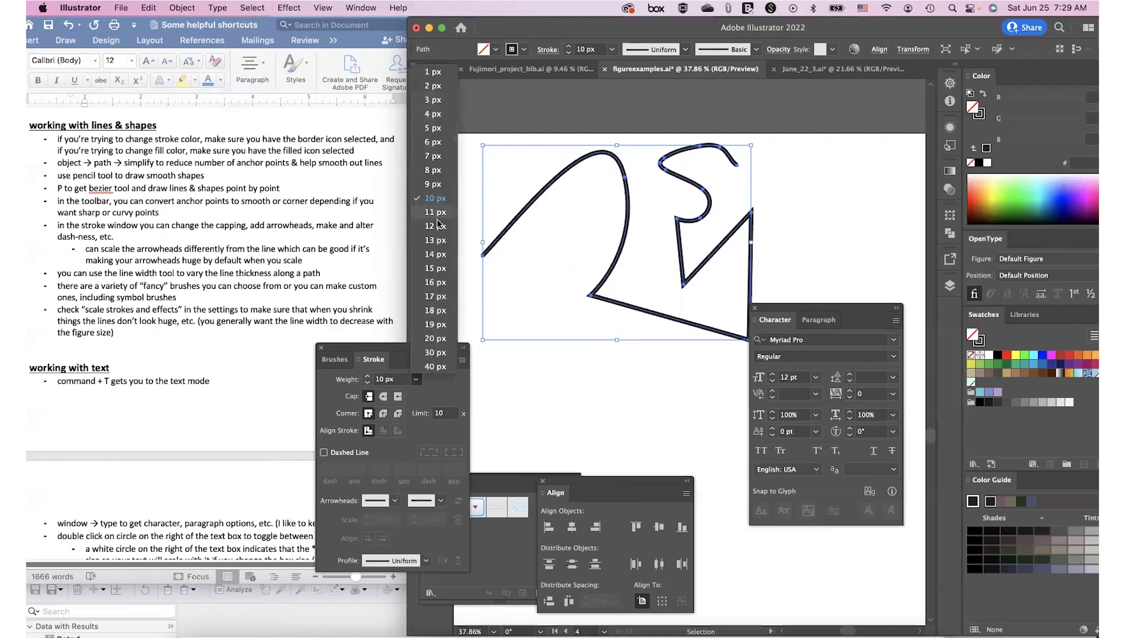
{"action": "left_click", "coordinate": [401, 381]}
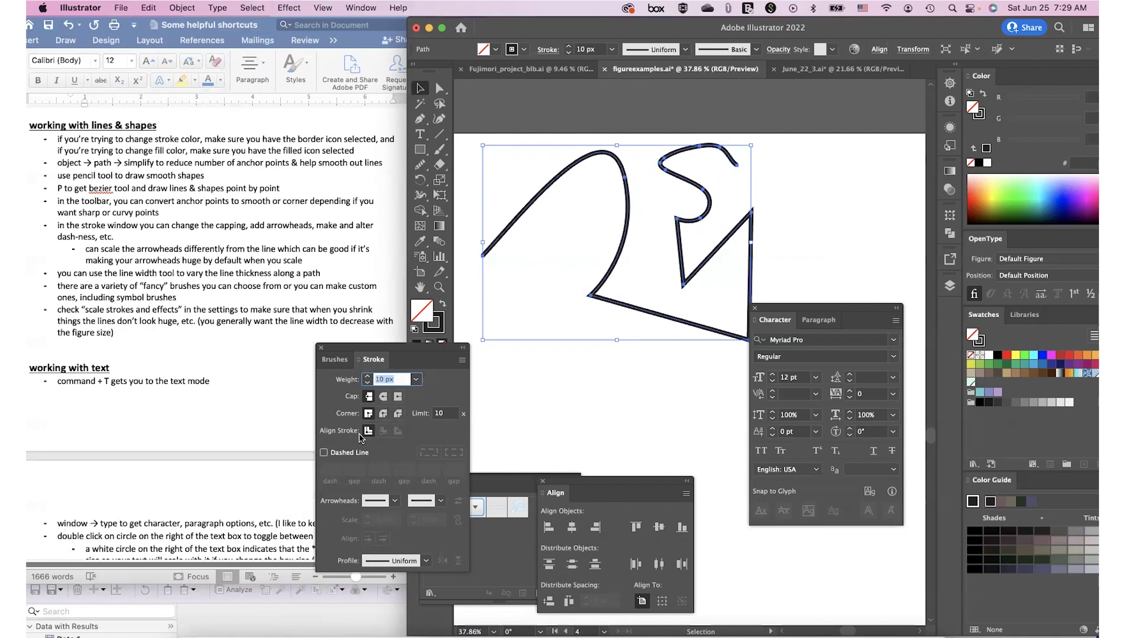
Step: Add an open arrowhead to the start of the path and raise the stroke weight to 30 px
{"action": "left_click", "coordinate": [395, 502]}
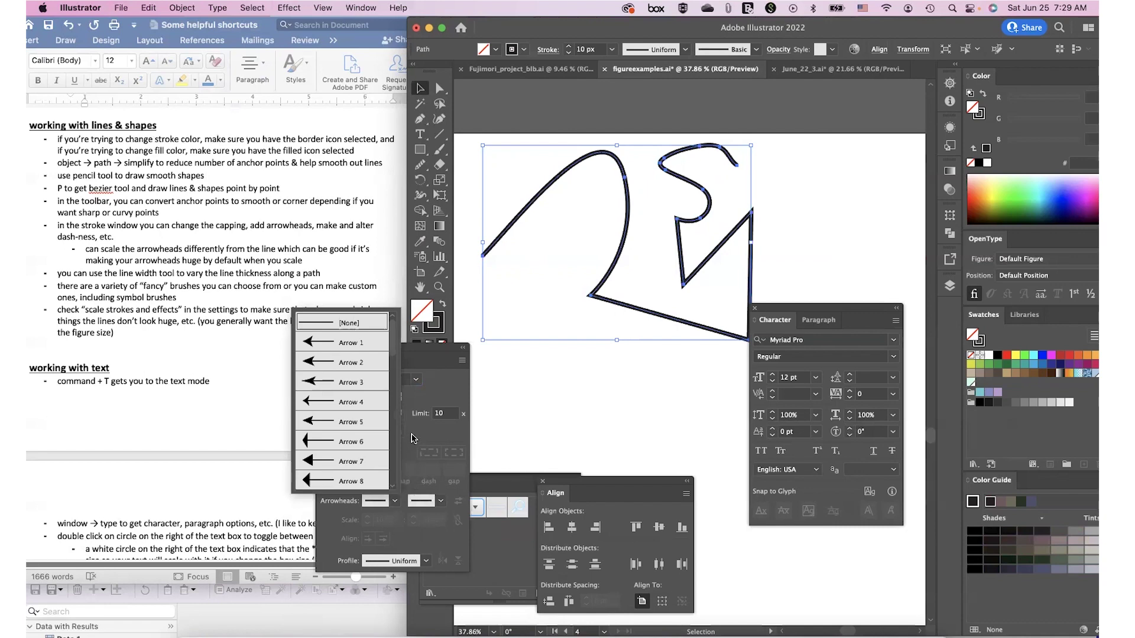
{"action": "scroll", "coordinate": [340, 405], "scroll_direction": "down", "scroll_amount": 2}
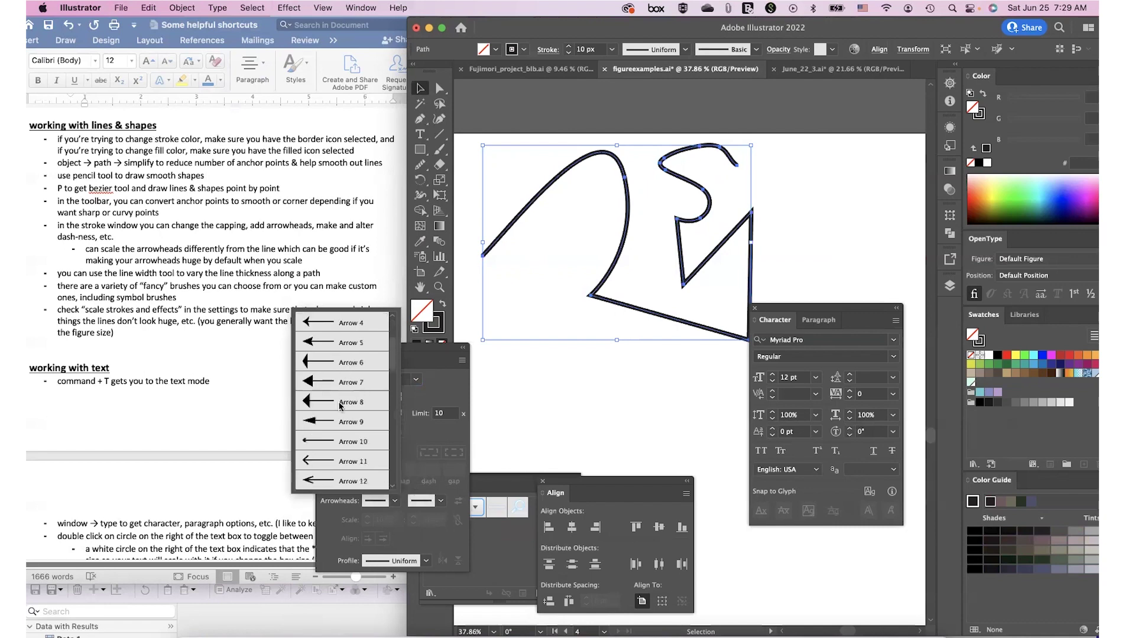
{"action": "left_click", "coordinate": [335, 442]}
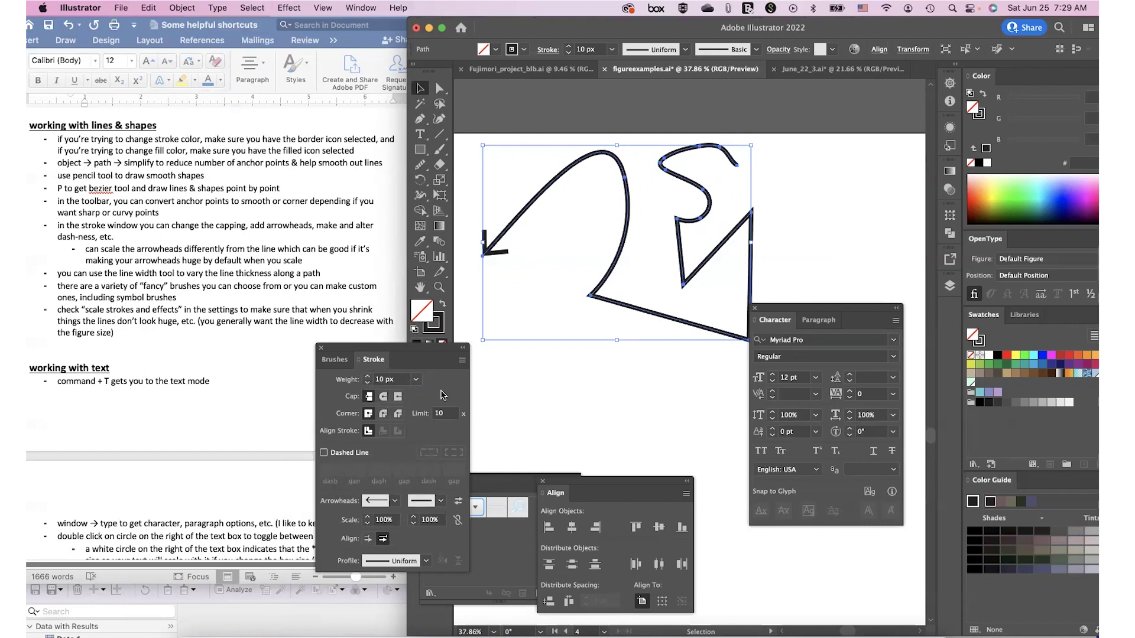
{"action": "left_click", "coordinate": [367, 377]}
{"action": "left_click", "coordinate": [367, 376]}
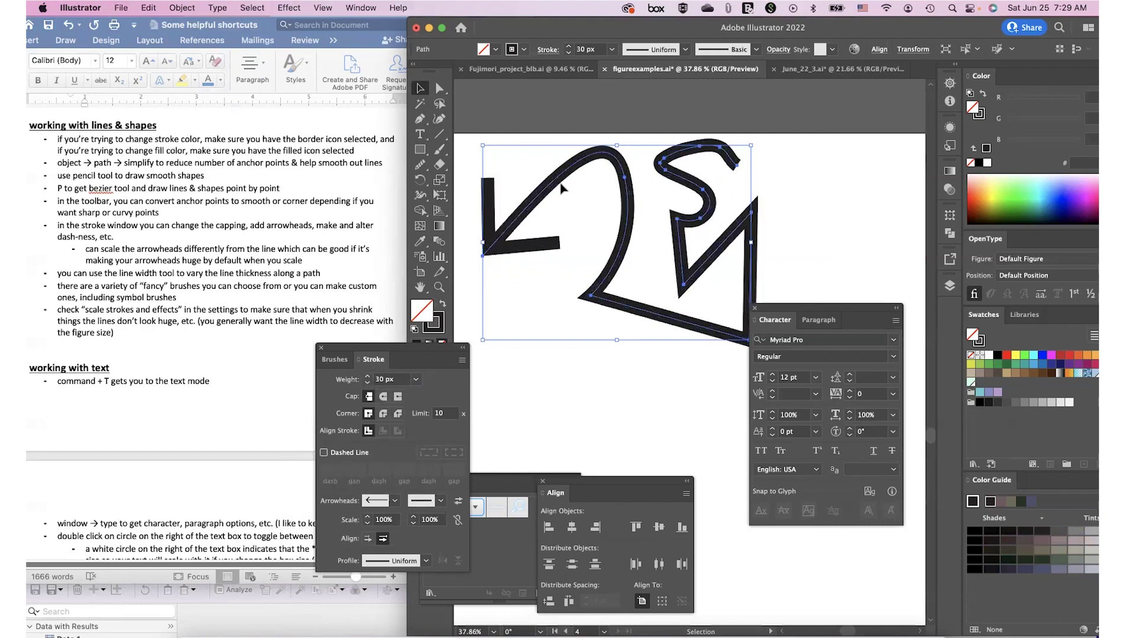
Step: Scale the start arrowhead down to 60% independently of the line
{"action": "left_click", "coordinate": [367, 524]}
{"action": "left_click", "coordinate": [368, 524]}
{"action": "left_click", "coordinate": [368, 523]}
{"action": "left_click", "coordinate": [367, 524]}
{"action": "left_click", "coordinate": [367, 523]}
{"action": "left_click", "coordinate": [367, 524]}
{"action": "left_click", "coordinate": [367, 524]}
{"action": "left_click", "coordinate": [367, 516]}
{"action": "left_click", "coordinate": [367, 516]}
{"action": "left_click", "coordinate": [367, 516]}
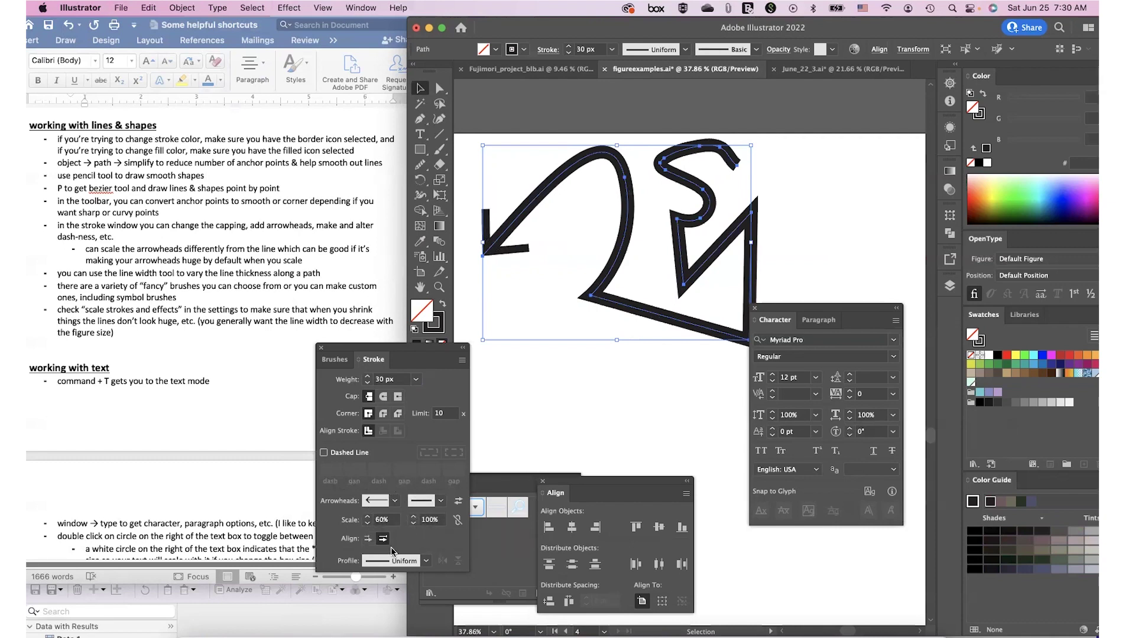
Step: Try swapping the start and end arrowheads and extending the arrow tip beyond the path end, restoring both settings
{"action": "left_click", "coordinate": [458, 501]}
{"action": "left_click", "coordinate": [458, 502]}
{"action": "left_click", "coordinate": [369, 539]}
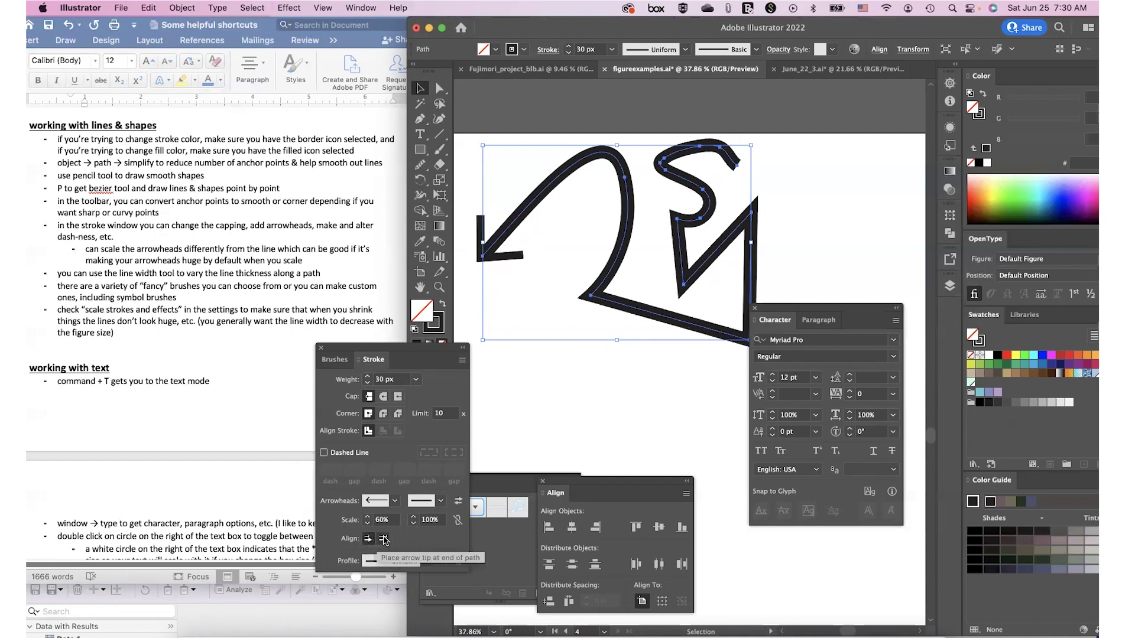
{"action": "left_click", "coordinate": [384, 539]}
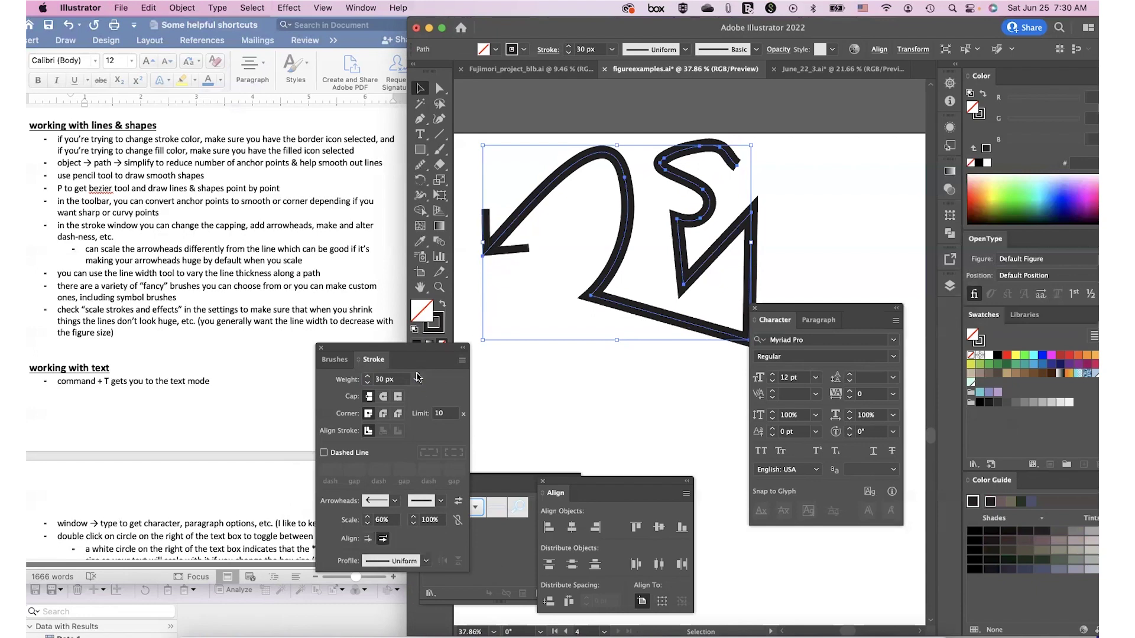
Step: Make the stroke a dashed line with round caps, 25 px dashes and 50 px gaps
{"action": "left_click", "coordinate": [324, 453]}
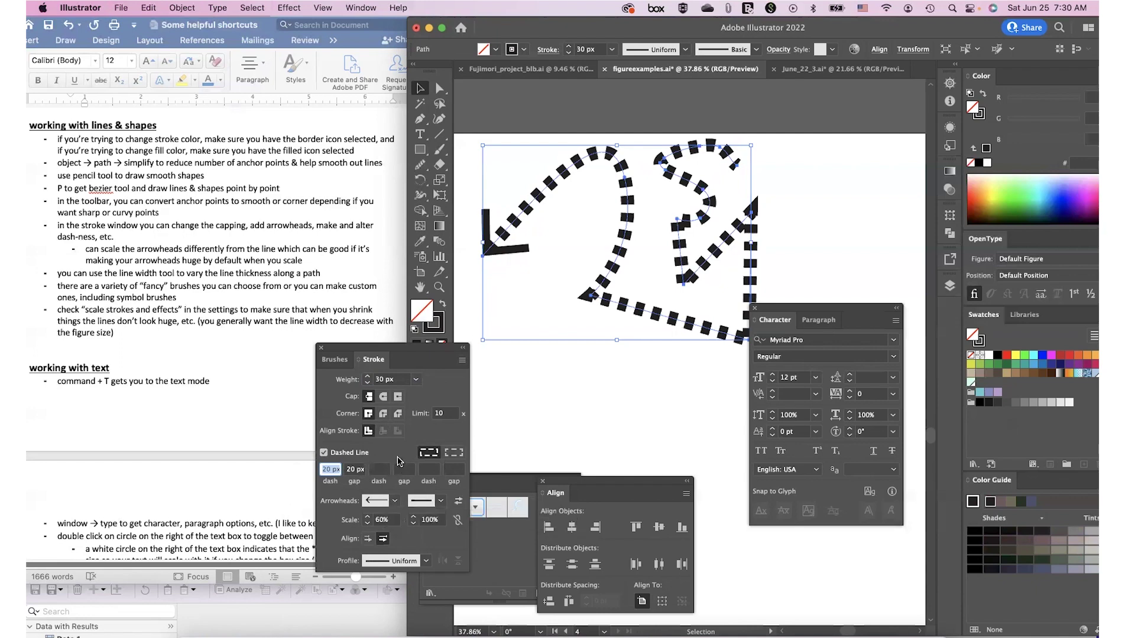
{"action": "left_click", "coordinate": [384, 399]}
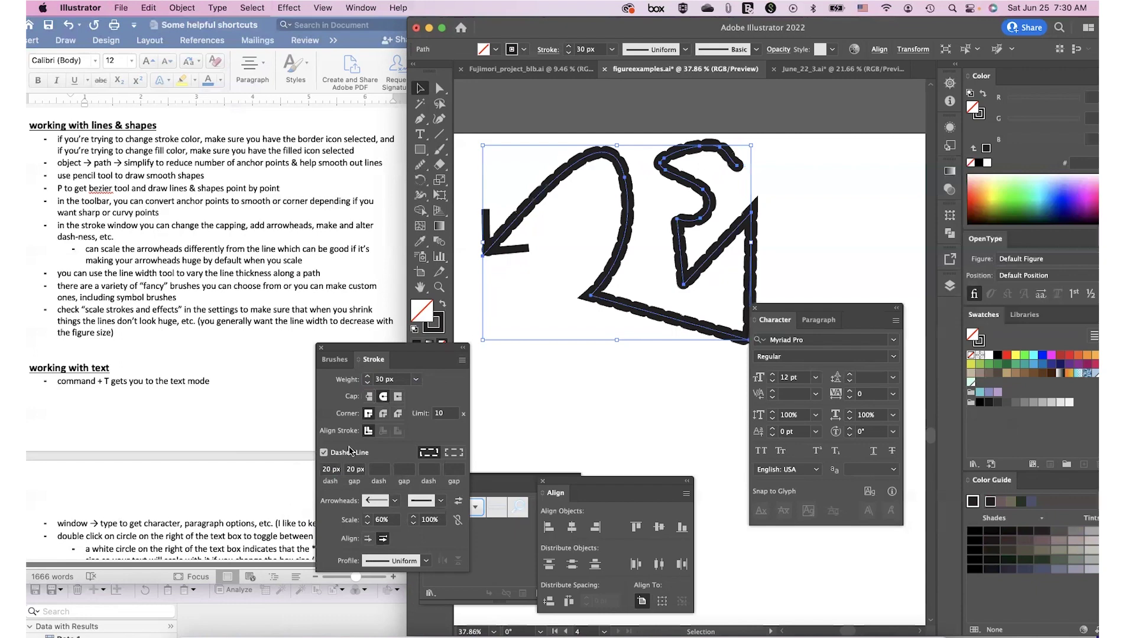
{"action": "left_click", "coordinate": [327, 469]}
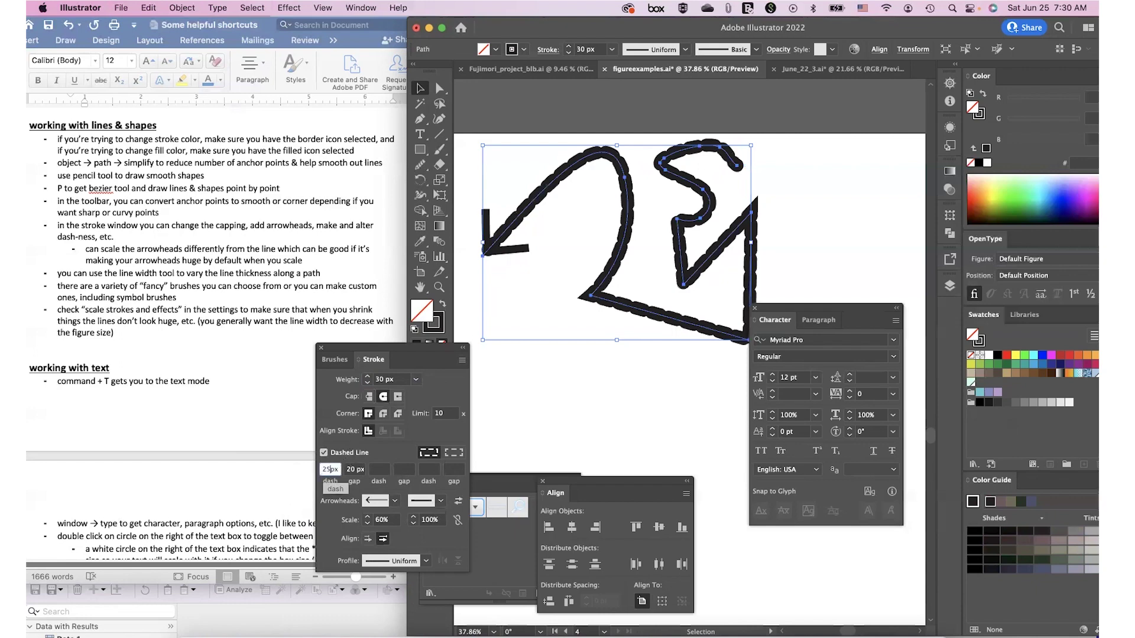
{"action": "type", "text": "25"}
{"action": "left_click", "coordinate": [355, 469]}
{"action": "type", "text": "50"}
{"action": "key", "text": "Return"}
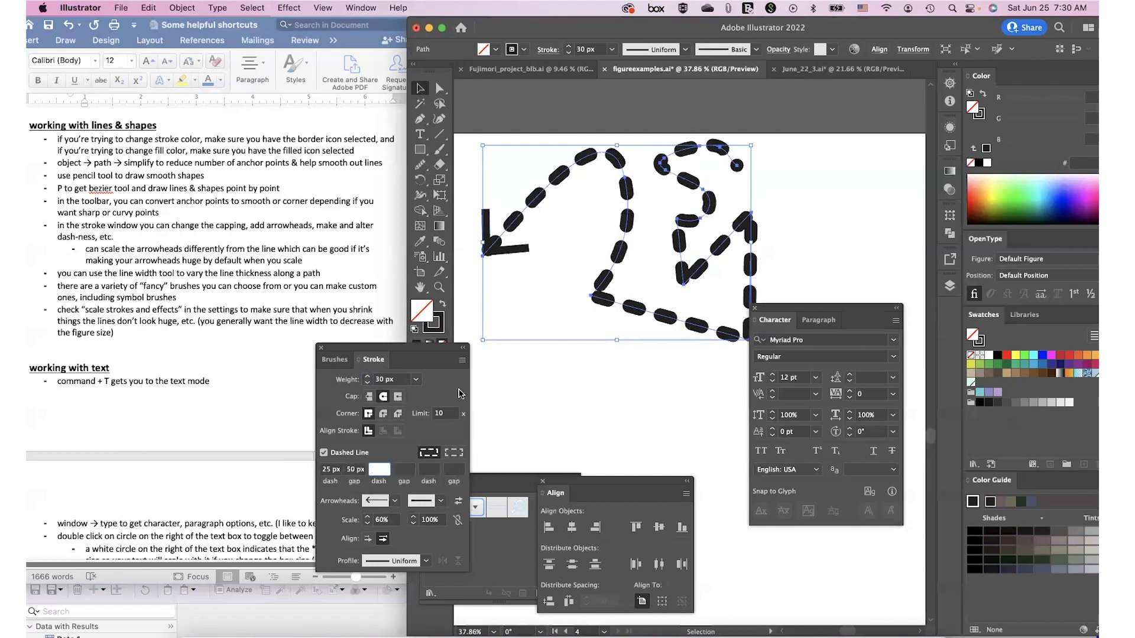
Step: Deselect the dashed arrow path and examine the available stroke width profiles and the brush library categories, including Artistic and Decorative
{"action": "left_click", "coordinate": [544, 304]}
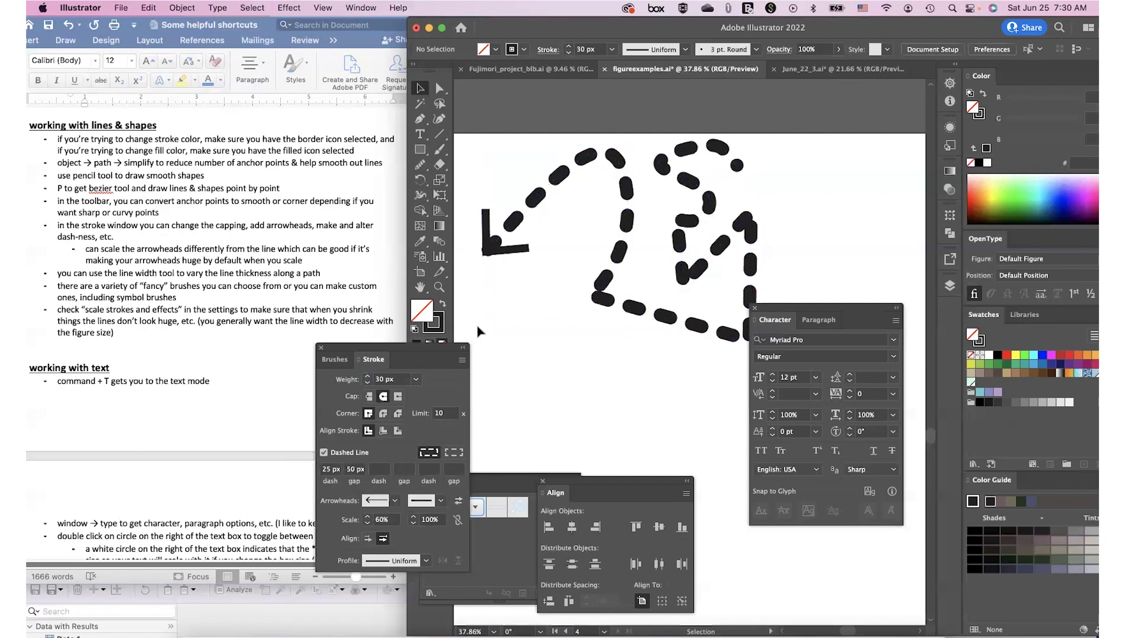
{"action": "scroll", "coordinate": [544, 292], "scroll_direction": "down", "scroll_amount": 2}
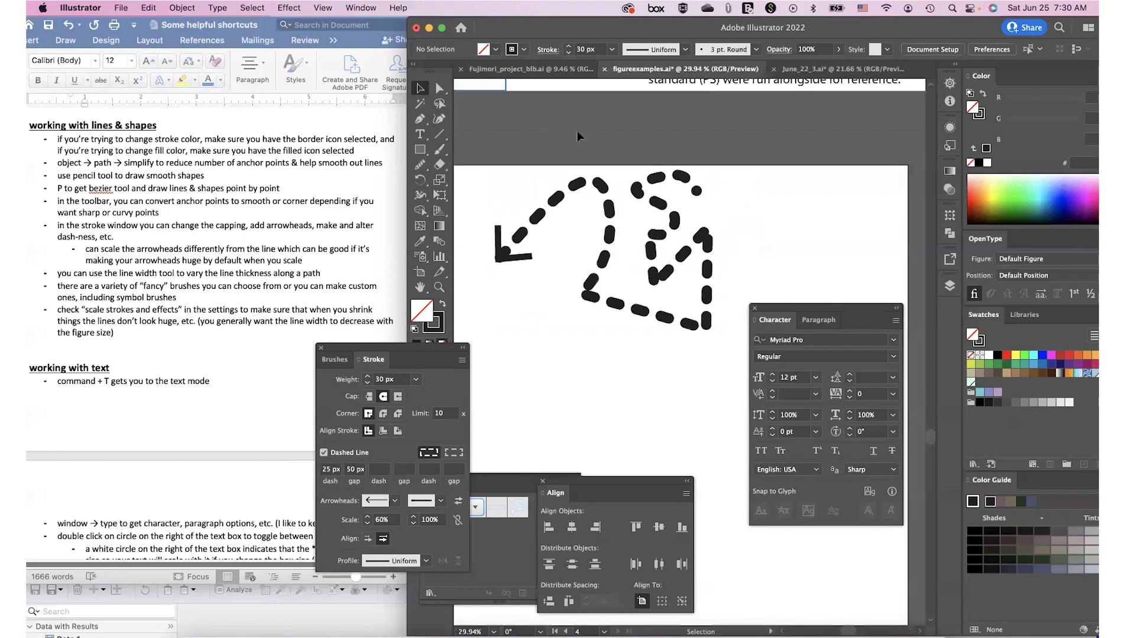
{"action": "left_click", "coordinate": [678, 50]}
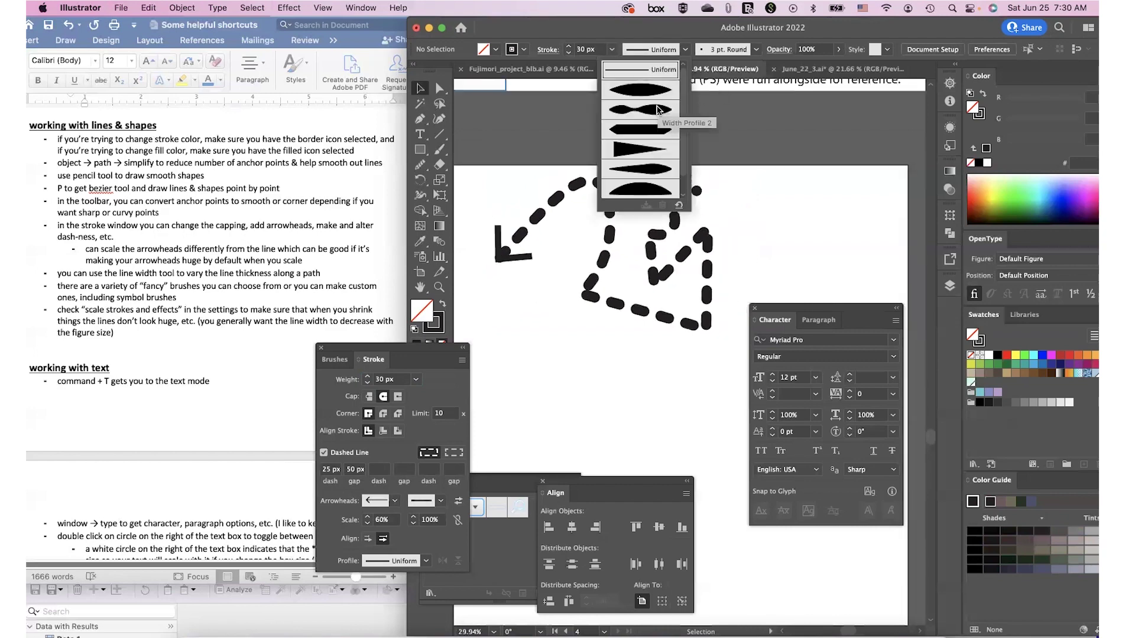
{"action": "left_click", "coordinate": [756, 50]}
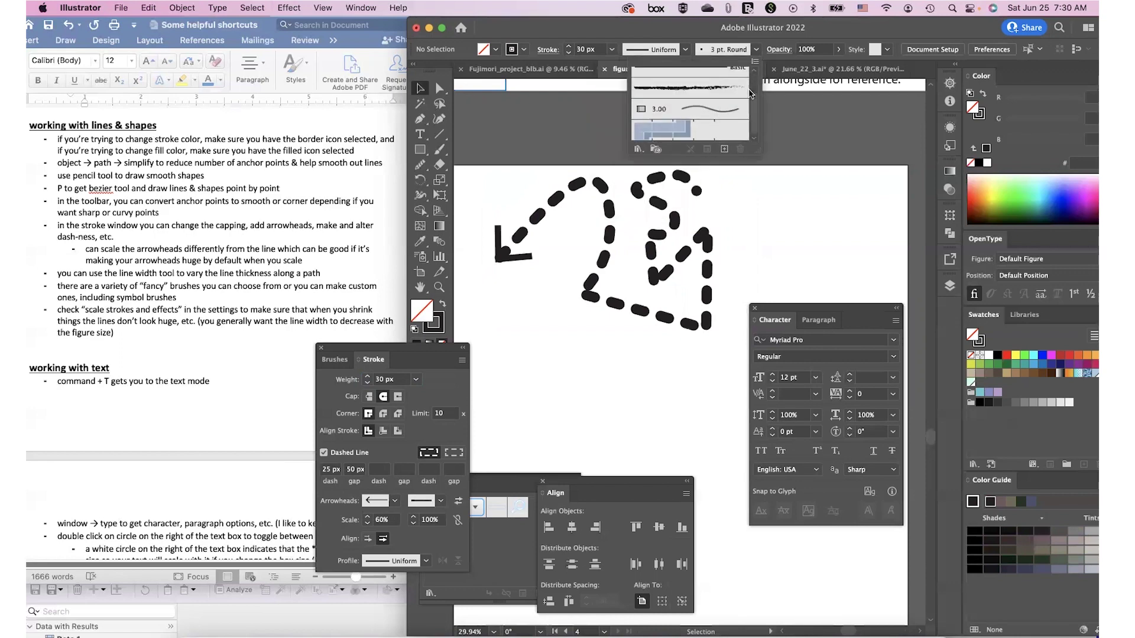
{"action": "scroll", "coordinate": [752, 93], "scroll_direction": "up", "scroll_amount": 3}
{"action": "left_click", "coordinate": [640, 149]}
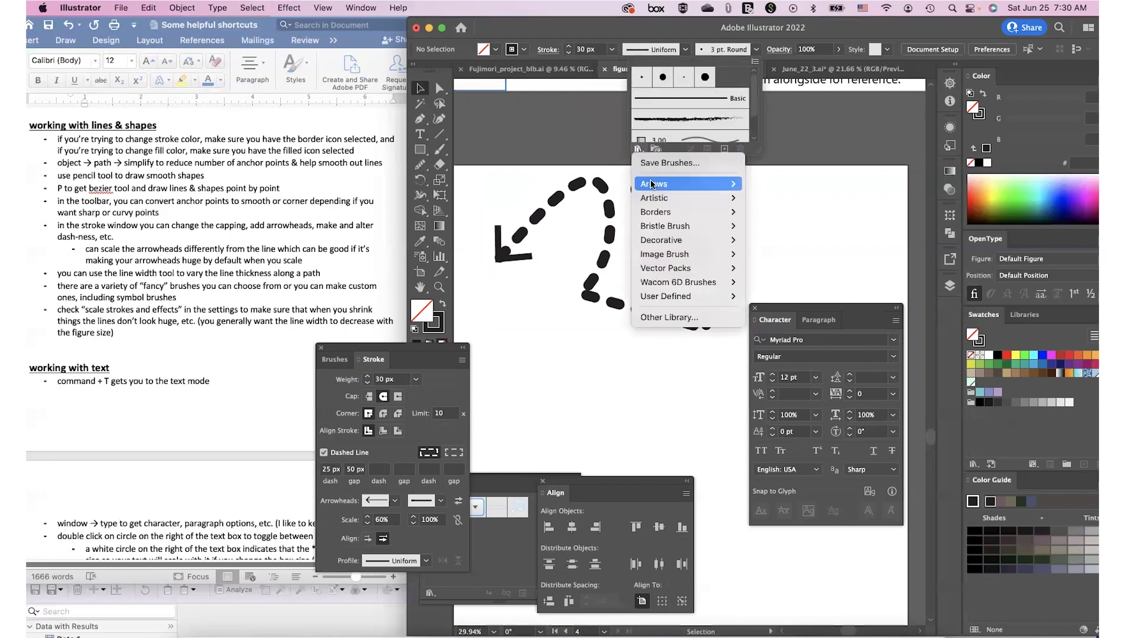
{"action": "mouse_move", "coordinate": [670, 224]}
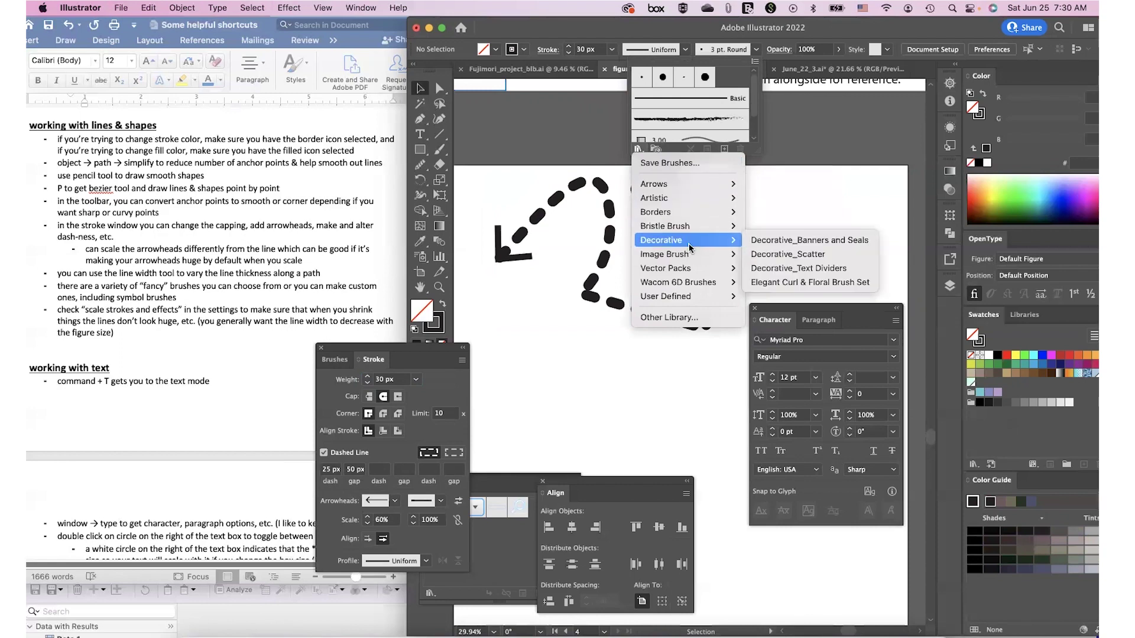
{"action": "mouse_move", "coordinate": [691, 272]}
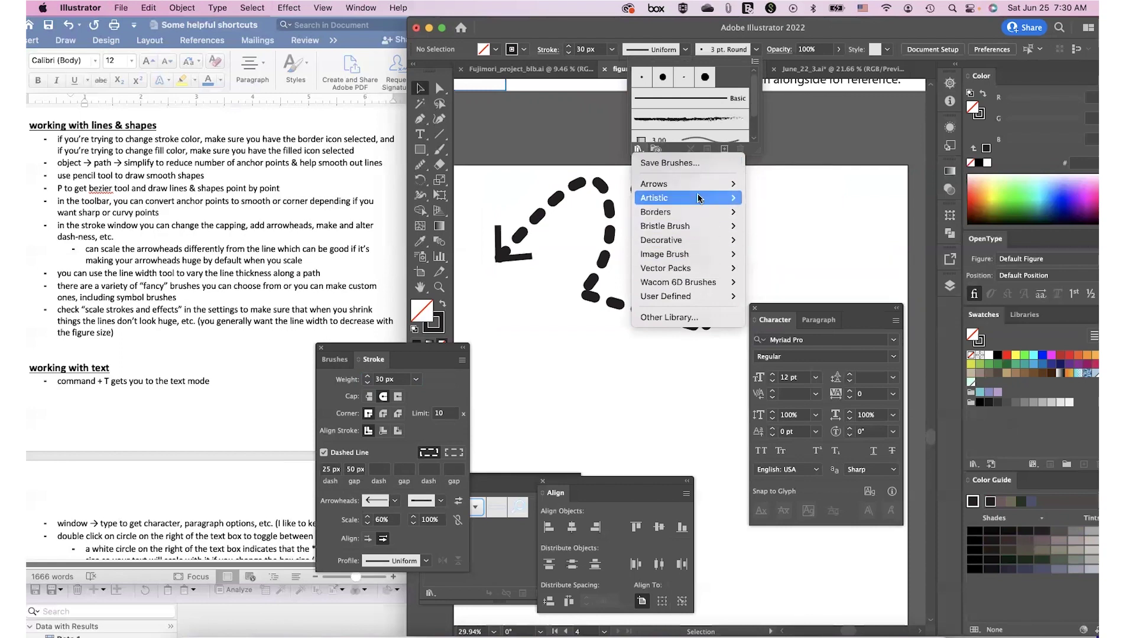
{"action": "mouse_move", "coordinate": [699, 198]}
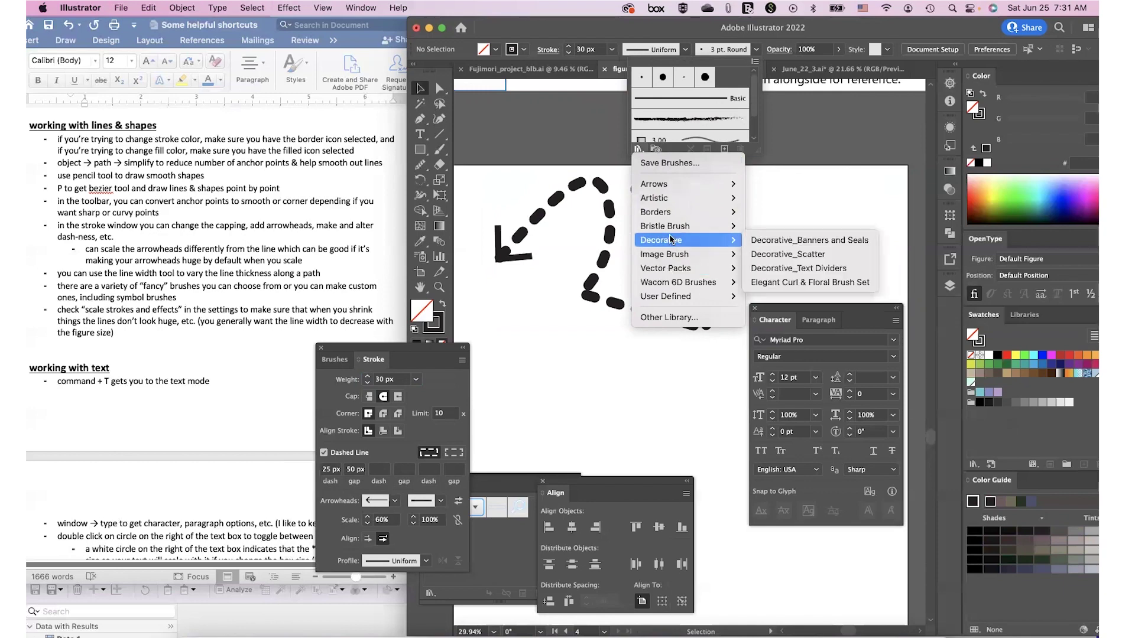
{"action": "left_click", "coordinate": [794, 117]}
{"action": "left_click", "coordinate": [793, 115]}
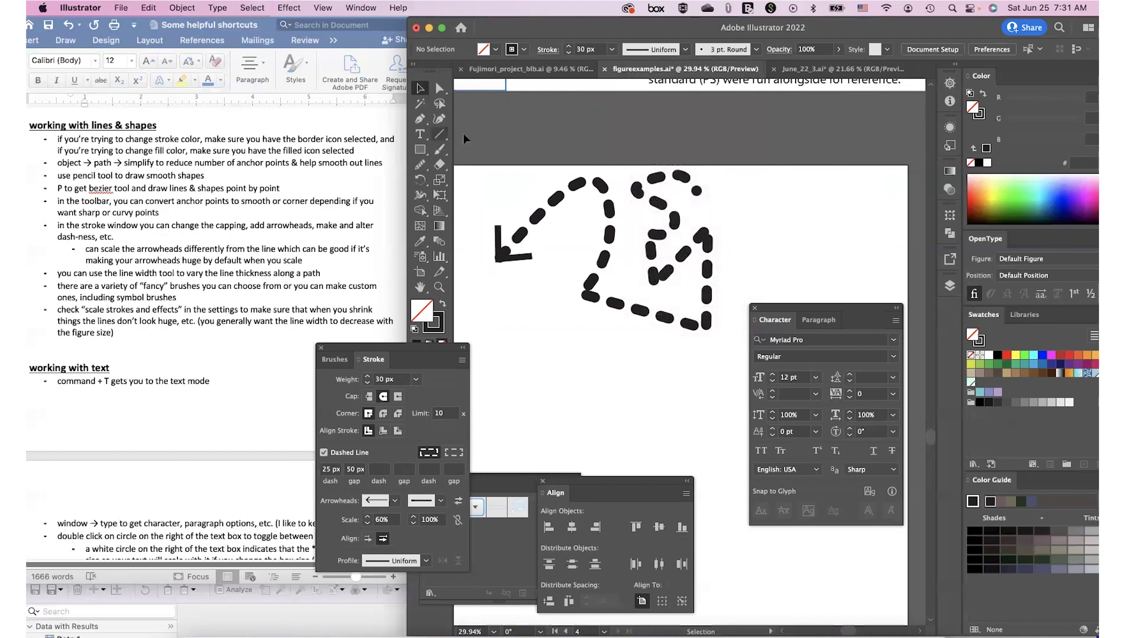
Step: Turn off the dashed line option and select the arrow path so its stroke is solid
{"action": "left_click", "coordinate": [323, 452]}
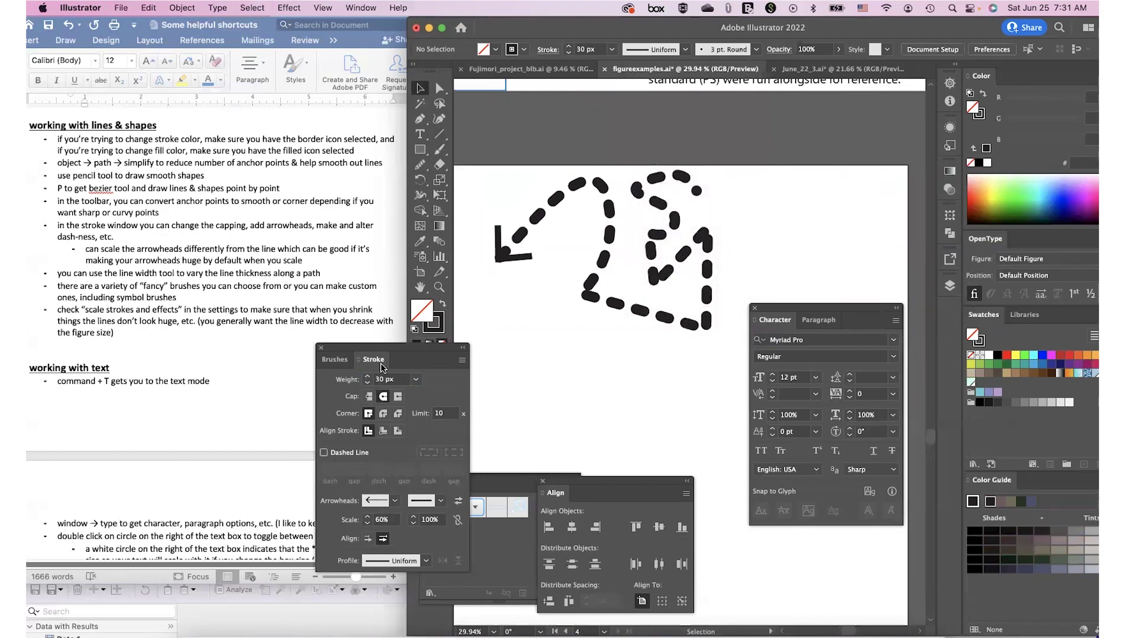
{"action": "left_click", "coordinate": [324, 453]}
{"action": "left_click", "coordinate": [324, 452]}
{"action": "left_click", "coordinate": [531, 224]}
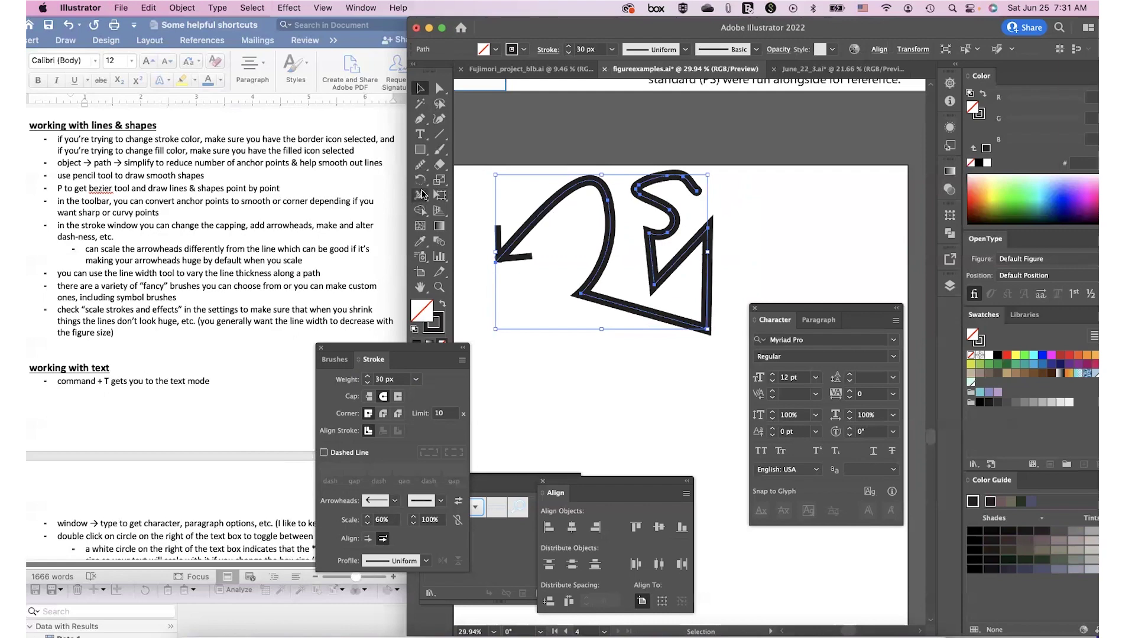
Step: Use the Width tool to thicken the arrow path's upper curve to about 85 px and bulge its lower segment
{"action": "left_click", "coordinate": [420, 194]}
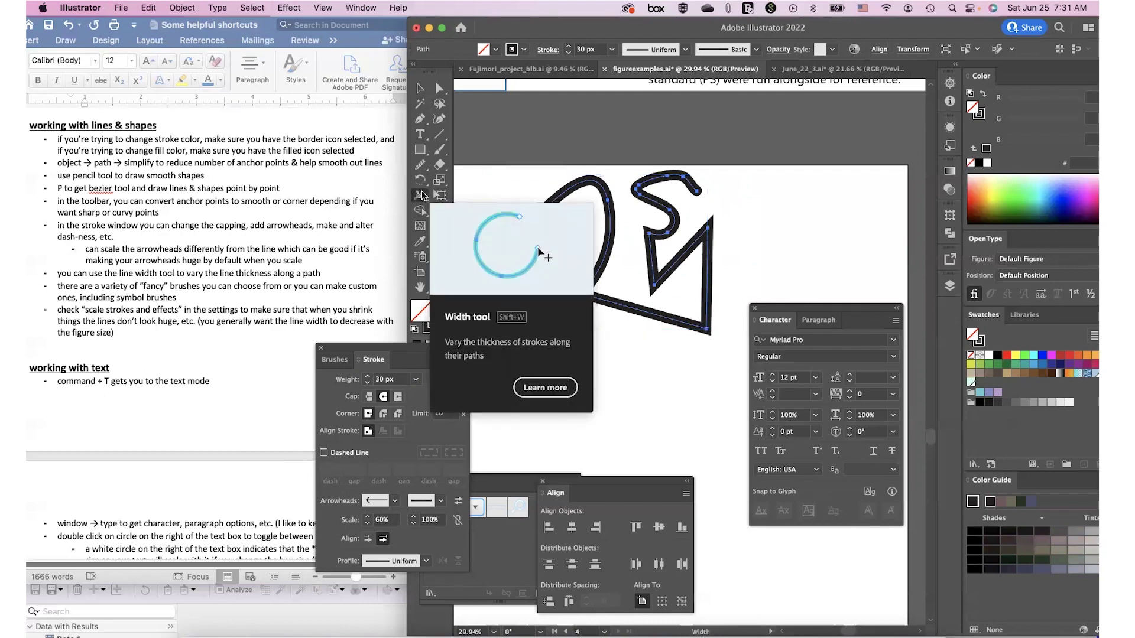
{"action": "left_click_drag", "start_coordinate": [571, 195], "coordinate": [580, 205]}
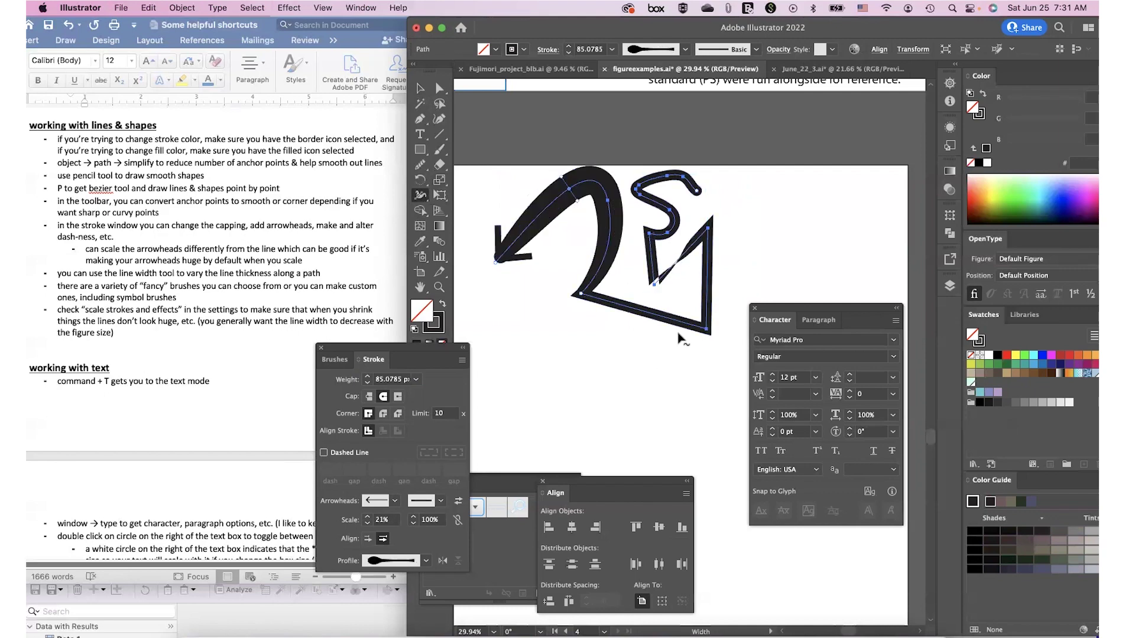
{"action": "mouse_move", "coordinate": [679, 338]}
{"action": "left_mouse_down"}
{"action": "mouse_move", "coordinate": [674, 323]}
{"action": "mouse_move", "coordinate": [637, 321]}
{"action": "mouse_move", "coordinate": [677, 333]}
{"action": "left_mouse_up"}
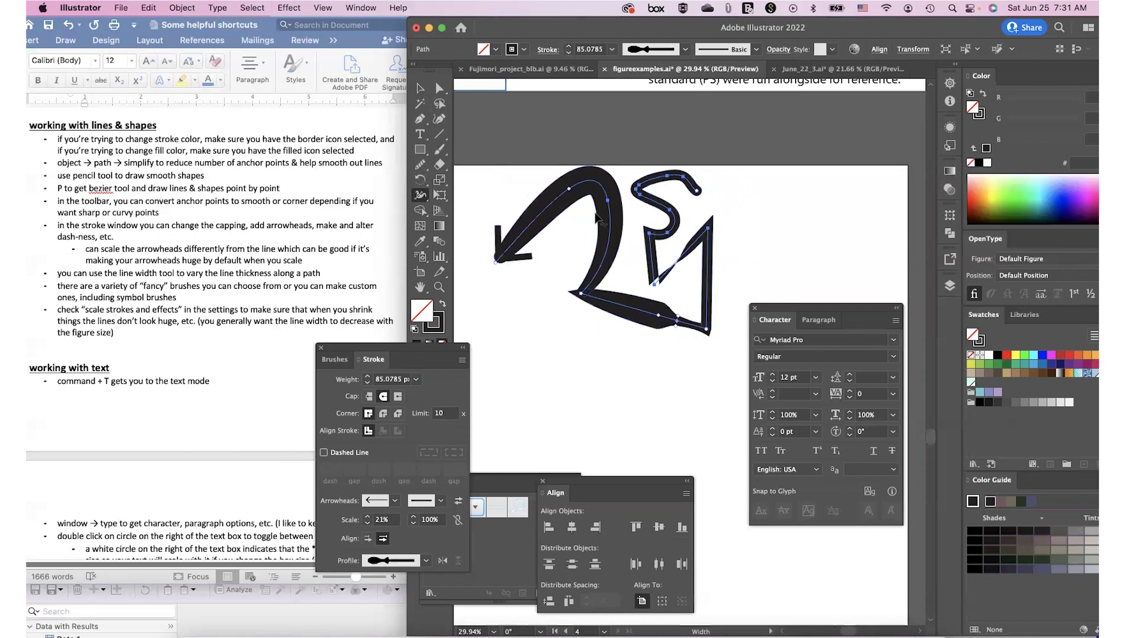
Step: Reselect the whole variable-width arrow path and expand its appearance into a filled shape
{"action": "key", "text": "v"}
{"action": "left_click", "coordinate": [742, 275]}
{"action": "left_click", "coordinate": [652, 329]}
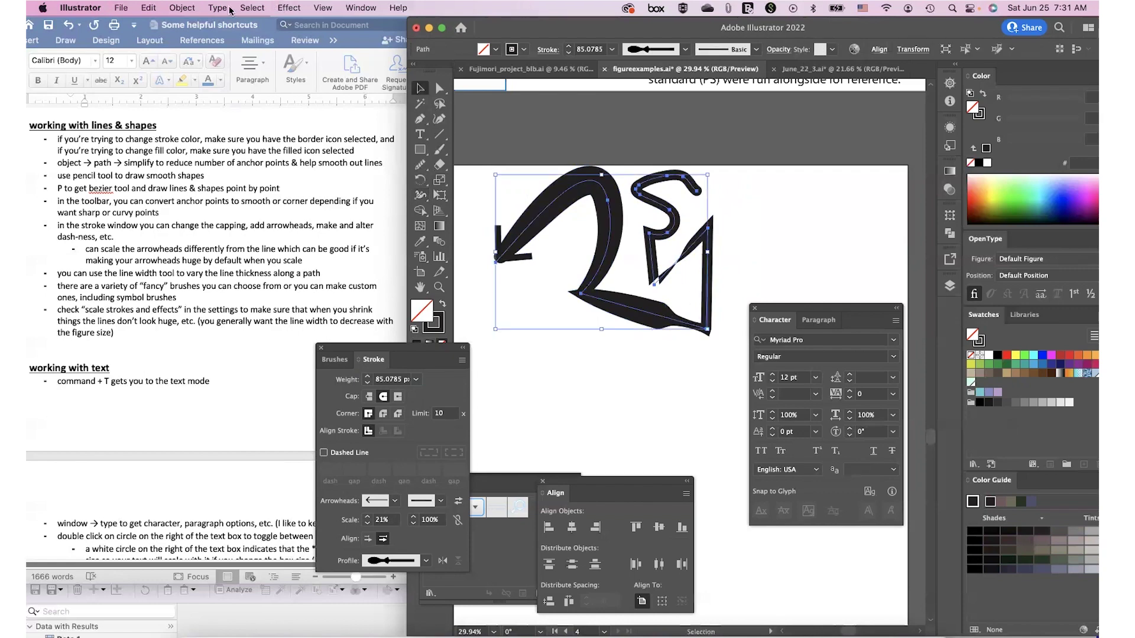
{"action": "left_click", "coordinate": [188, 8]}
{"action": "mouse_move", "coordinate": [224, 344]}
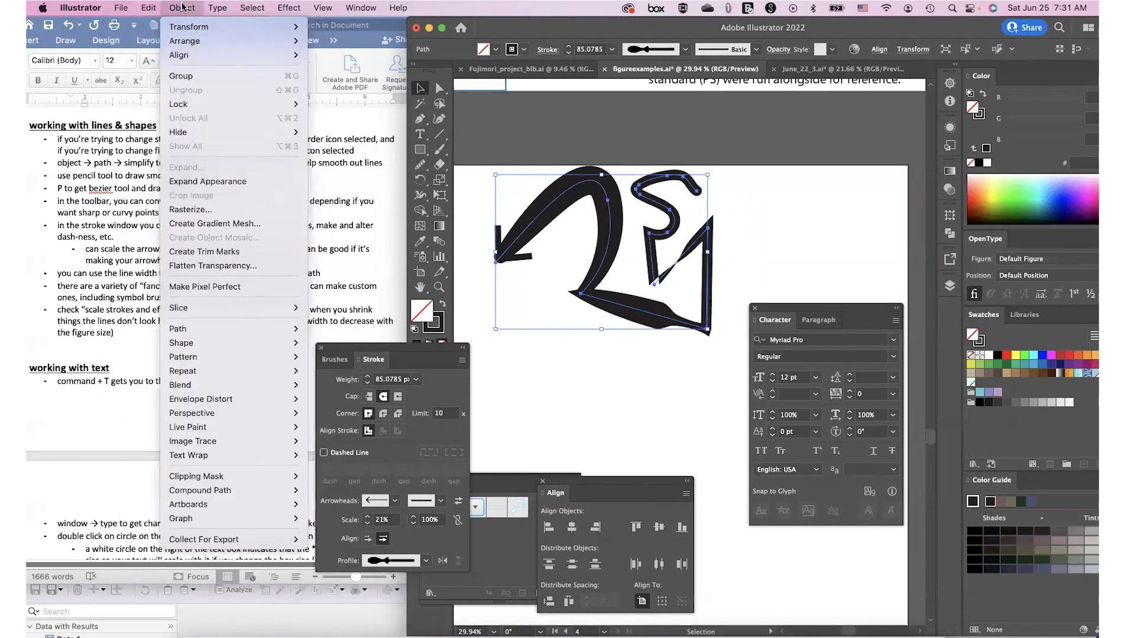
{"action": "left_click", "coordinate": [210, 182]}
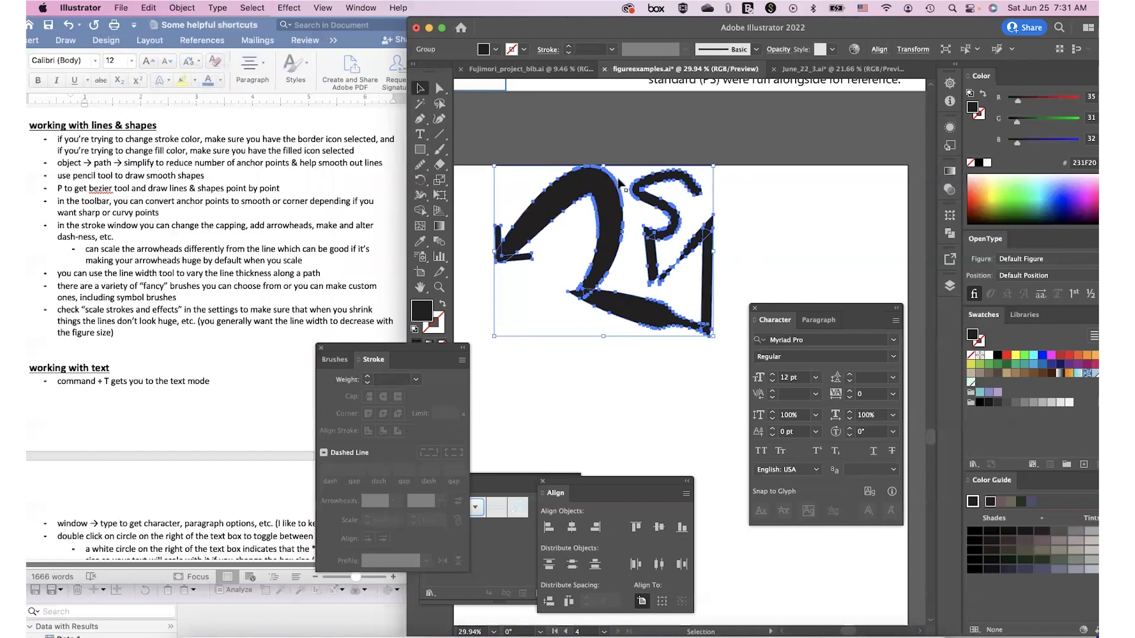
Step: Simplify the expanded arrow shape's path to reduce its anchor points, and deselect it
{"action": "left_click", "coordinate": [182, 7]}
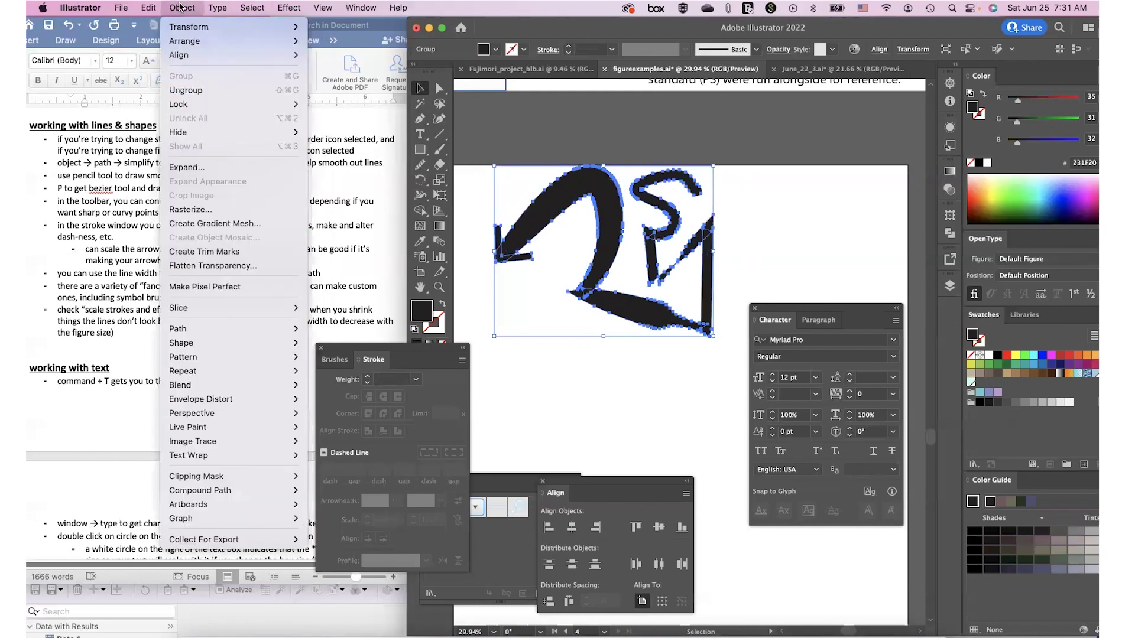
{"action": "mouse_move", "coordinate": [283, 507]}
{"action": "mouse_move", "coordinate": [278, 329]}
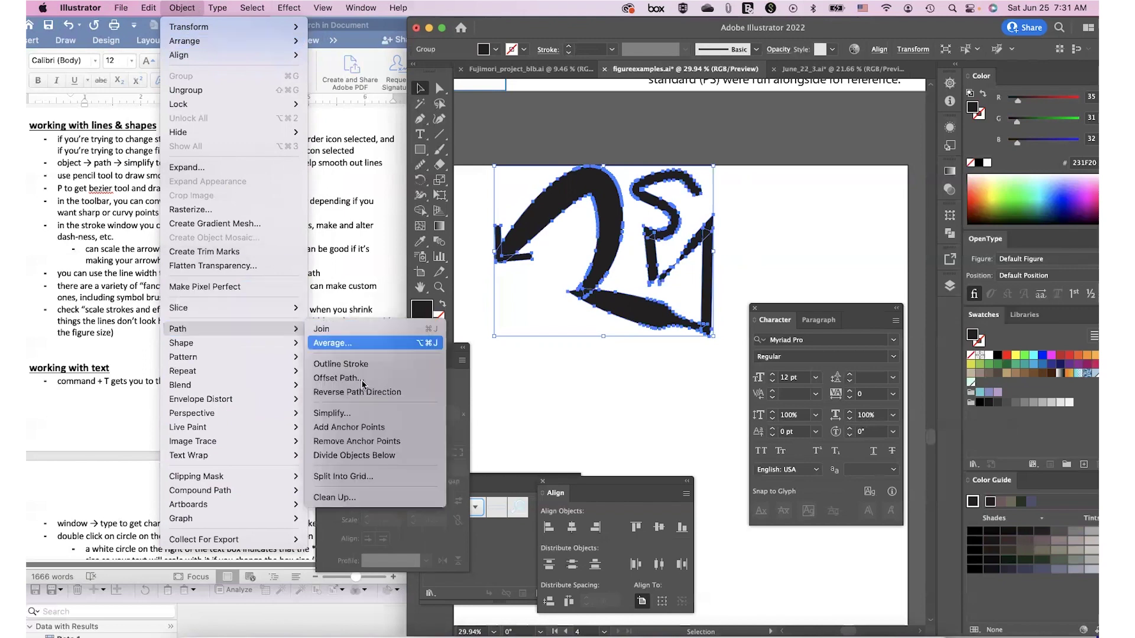
{"action": "left_click", "coordinate": [357, 413]}
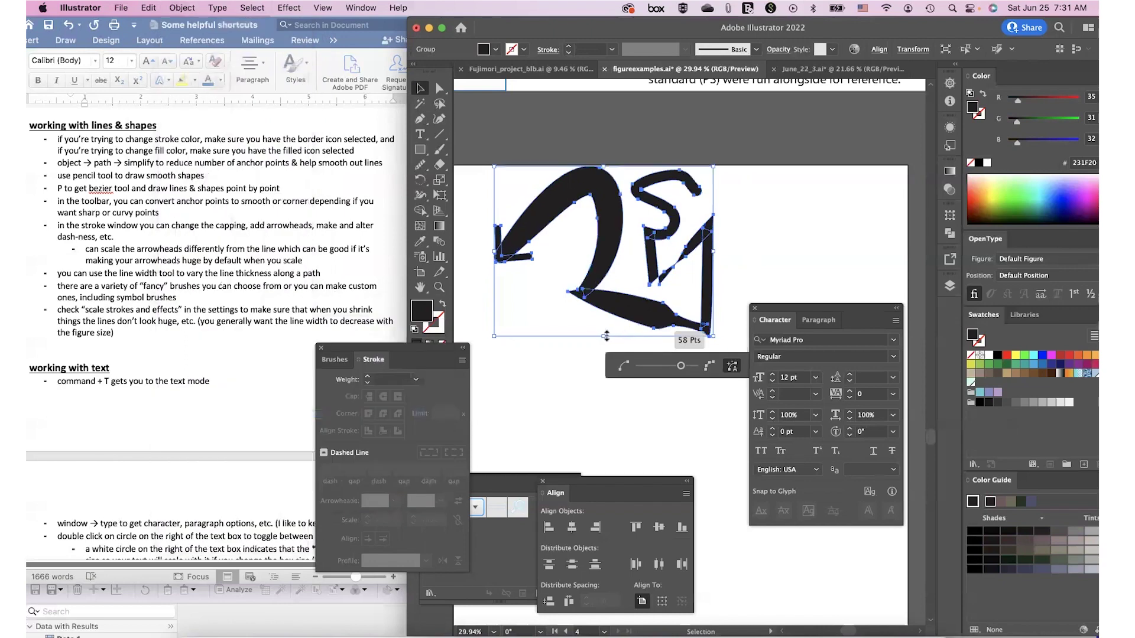
{"action": "left_click", "coordinate": [726, 178]}
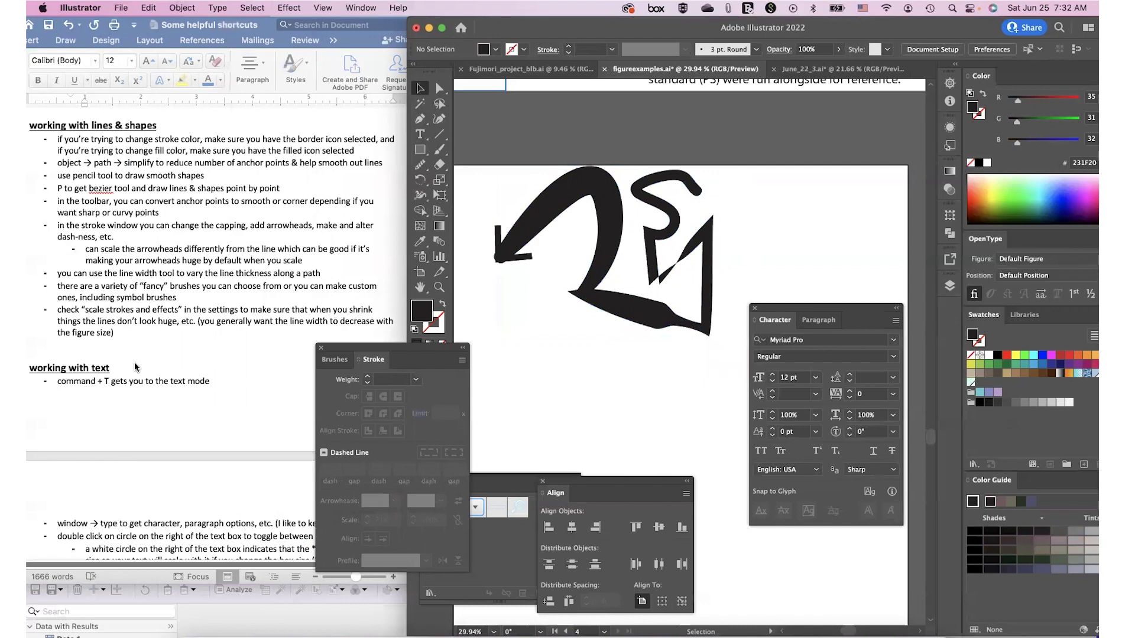
Step: Review the "working with text" section of the notes and hide the Character panel in the illustration
{"action": "scroll", "coordinate": [135, 367], "scroll_direction": "down", "scroll_amount": 3}
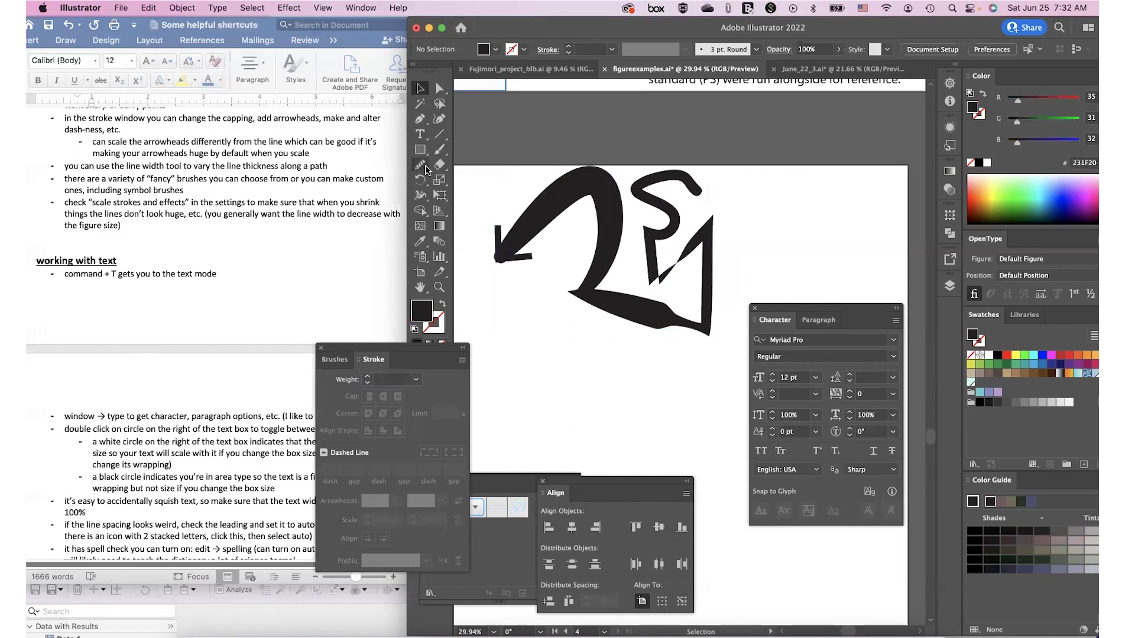
{"action": "scroll", "coordinate": [314, 185], "scroll_direction": "down", "scroll_amount": 3}
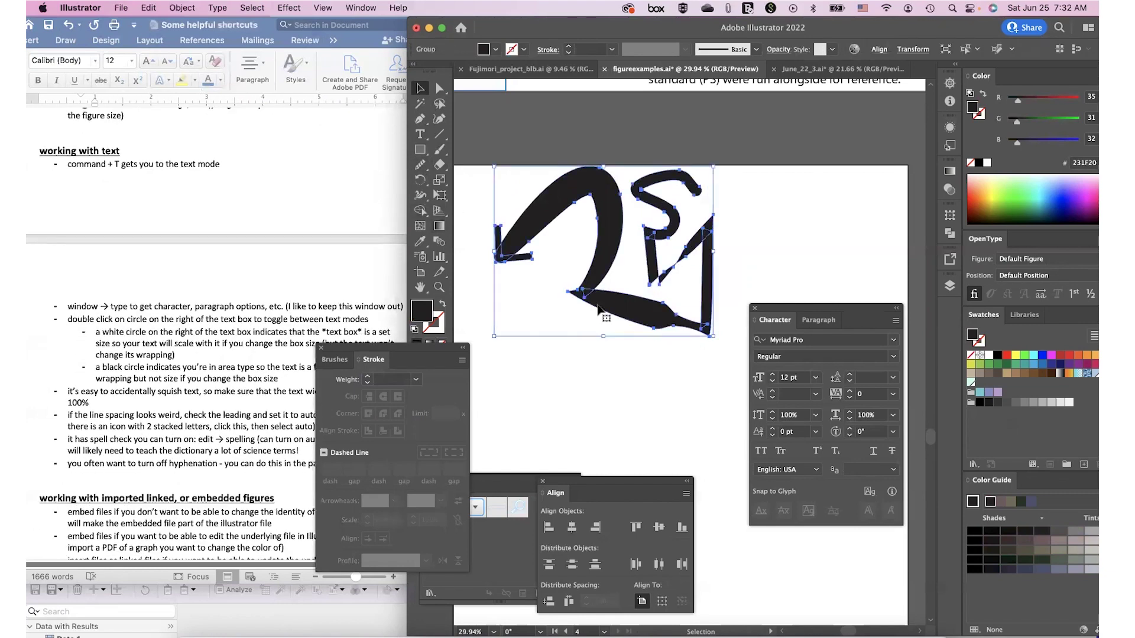
{"action": "scroll", "coordinate": [661, 252], "scroll_direction": "up", "scroll_amount": 5}
{"action": "scroll", "coordinate": [661, 252], "scroll_direction": "right", "scroll_amount": 2}
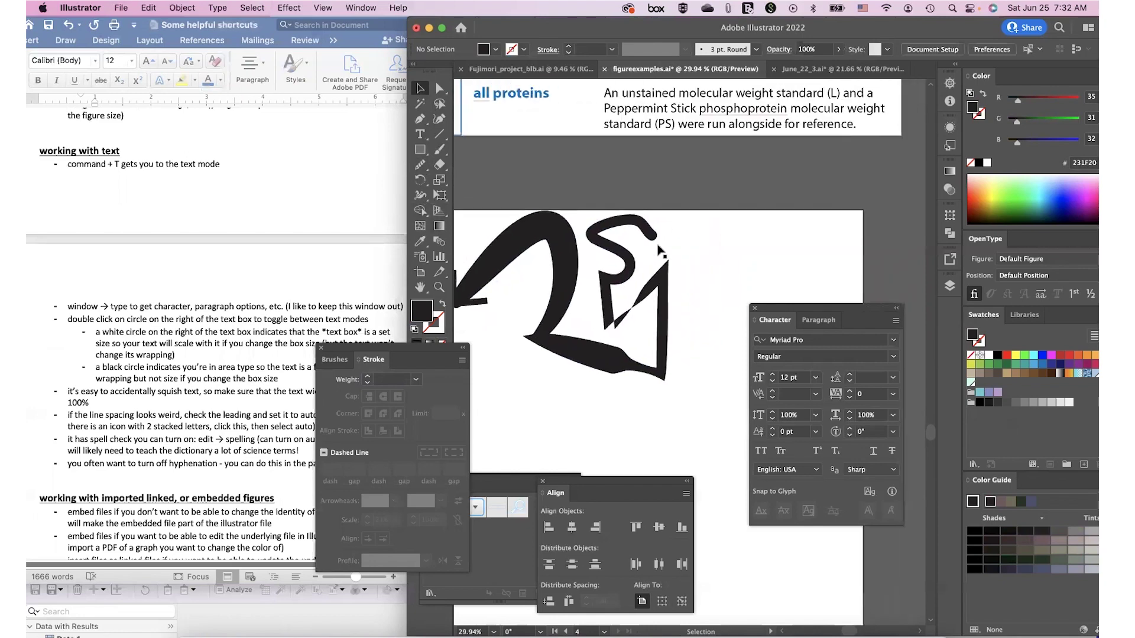
{"action": "scroll", "coordinate": [732, 207], "scroll_direction": "up", "scroll_amount": 3}
{"action": "scroll", "coordinate": [732, 207], "scroll_direction": "right", "scroll_amount": 2}
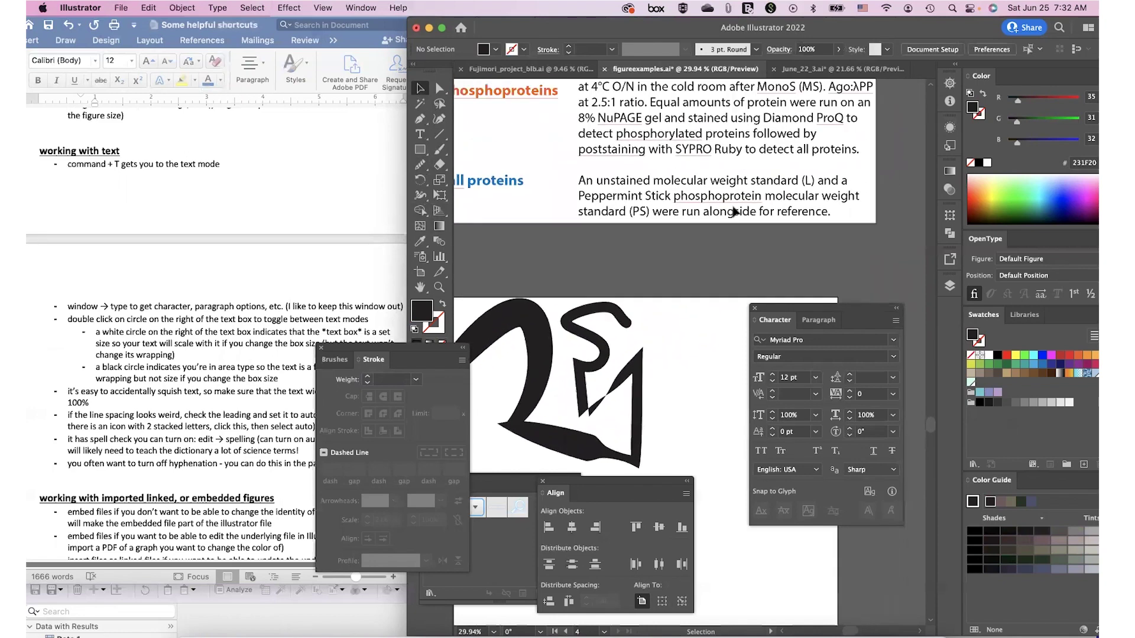
{"action": "key", "text": "super+t"}
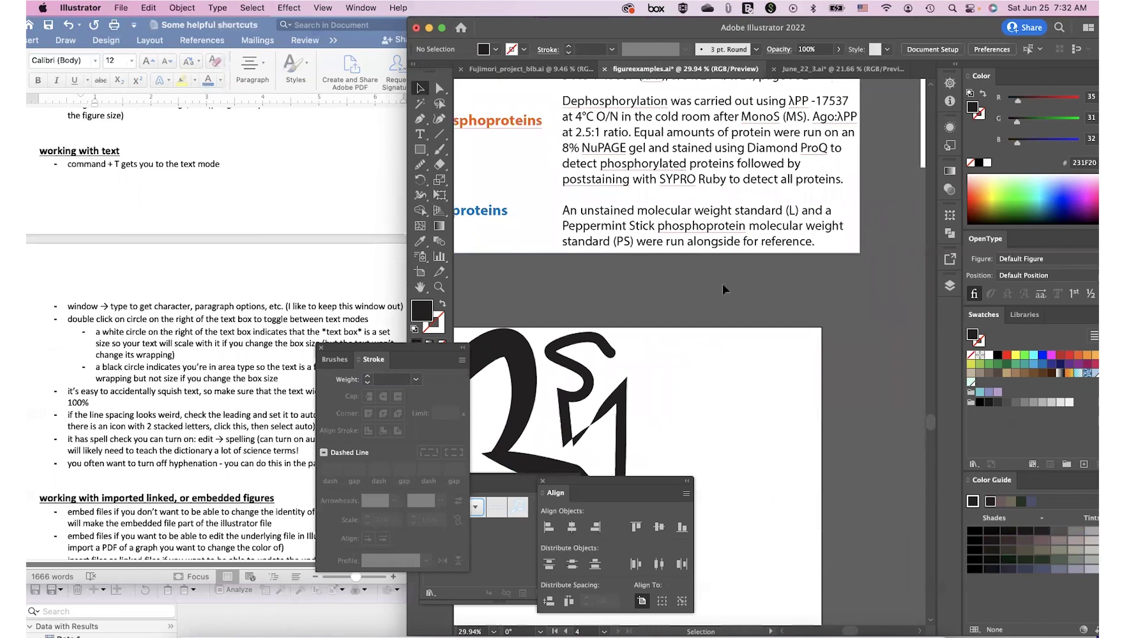
Step: Switch to the Word notes and delete "command +" from the bullet about getting to the text mode
{"action": "left_click", "coordinate": [269, 304]}
{"action": "left_click_drag", "start_coordinate": [116, 164], "coordinate": [76, 165]}
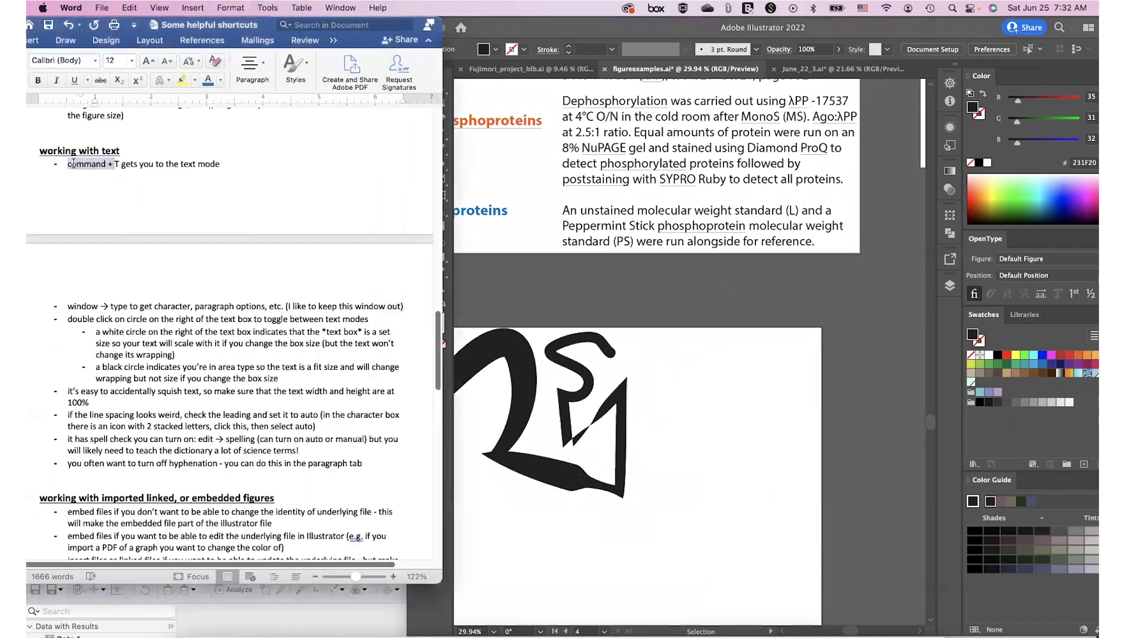
{"action": "key", "text": "BackSpace"}
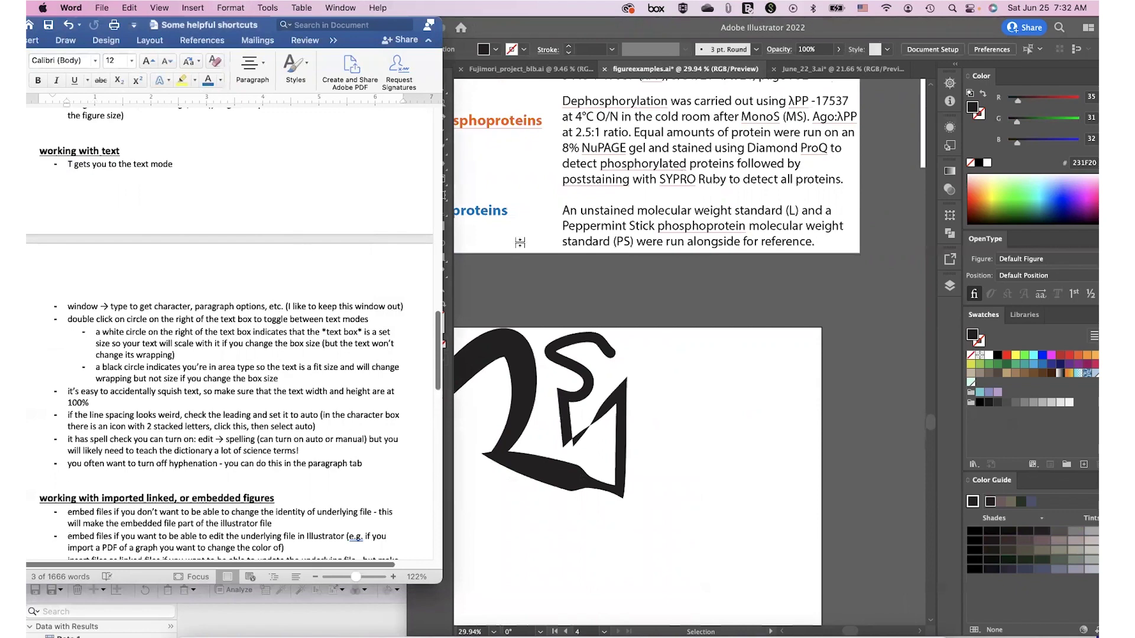
Step: Return to Illustrator and use the Type tool to place "Lorem ipsum" placeholder text in the empty artboard area below the arrow shape
{"action": "left_click", "coordinate": [589, 288]}
{"action": "key", "text": "t"}
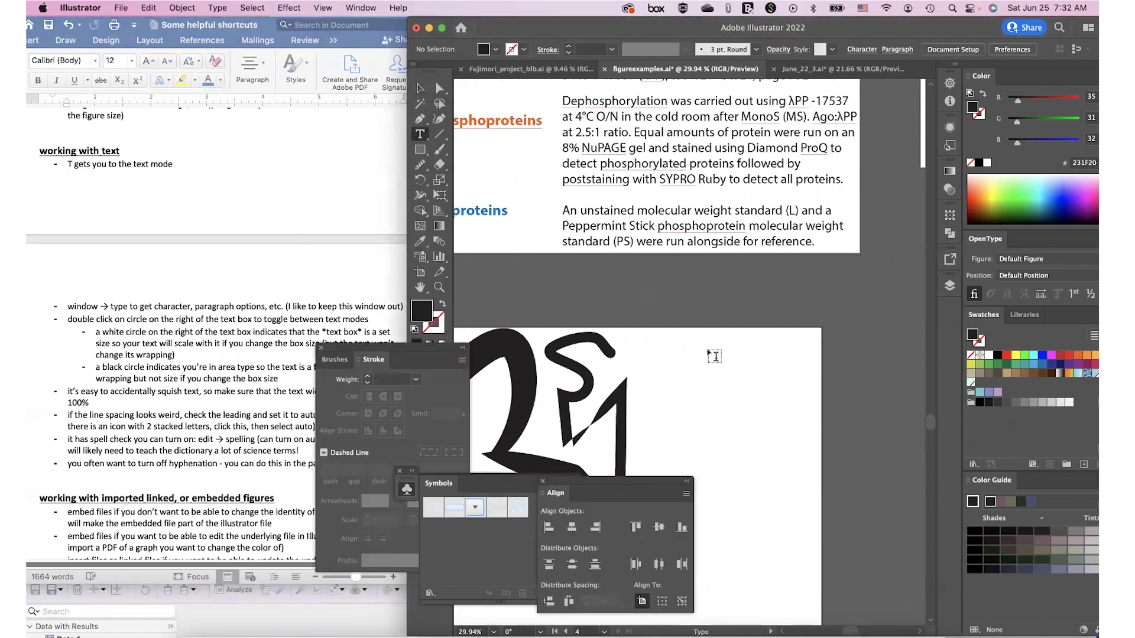
{"action": "scroll", "coordinate": [714, 355], "scroll_direction": "down", "scroll_amount": 4}
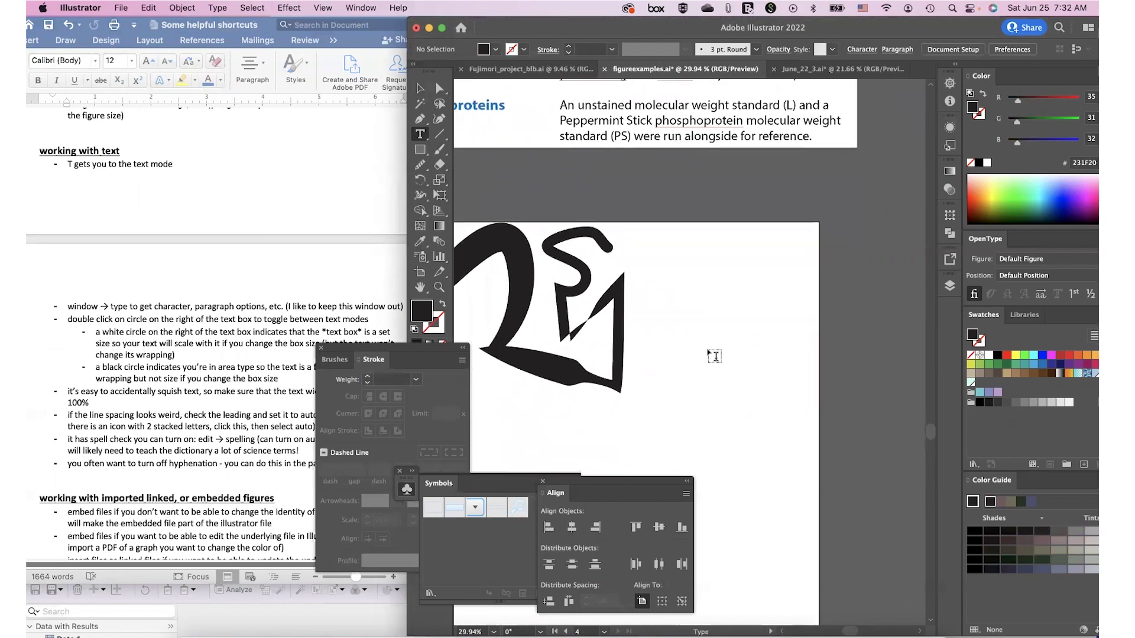
{"action": "scroll", "coordinate": [714, 356], "scroll_direction": "down", "scroll_amount": 5}
{"action": "scroll", "coordinate": [712, 361], "scroll_direction": "left", "scroll_amount": 3}
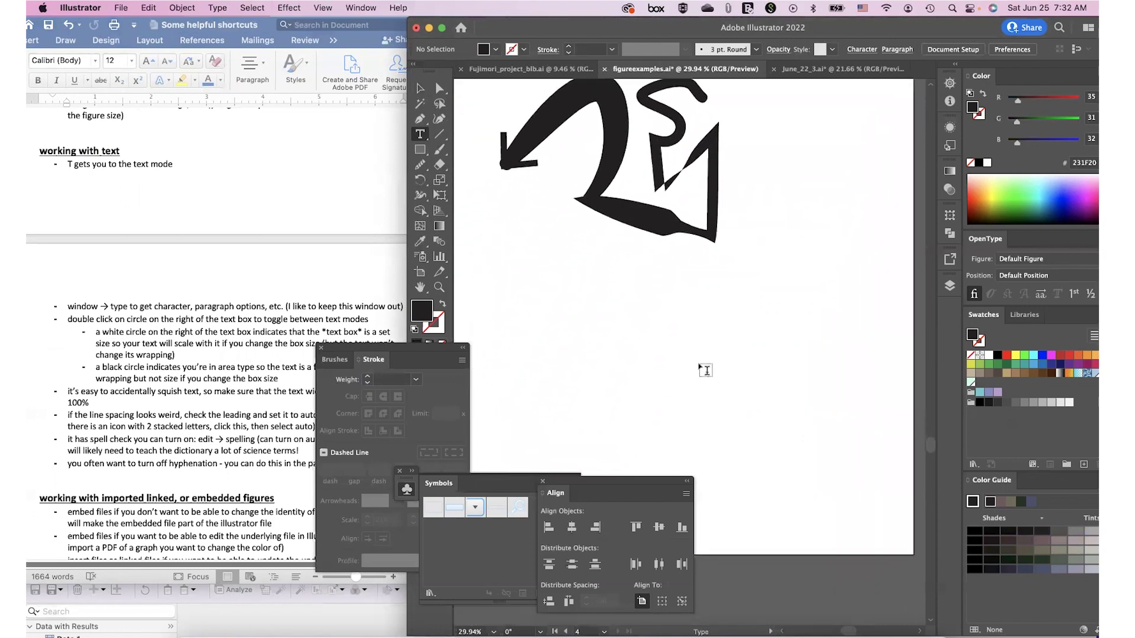
{"action": "key", "text": "super+minus"}
{"action": "key", "text": "super+minus"}
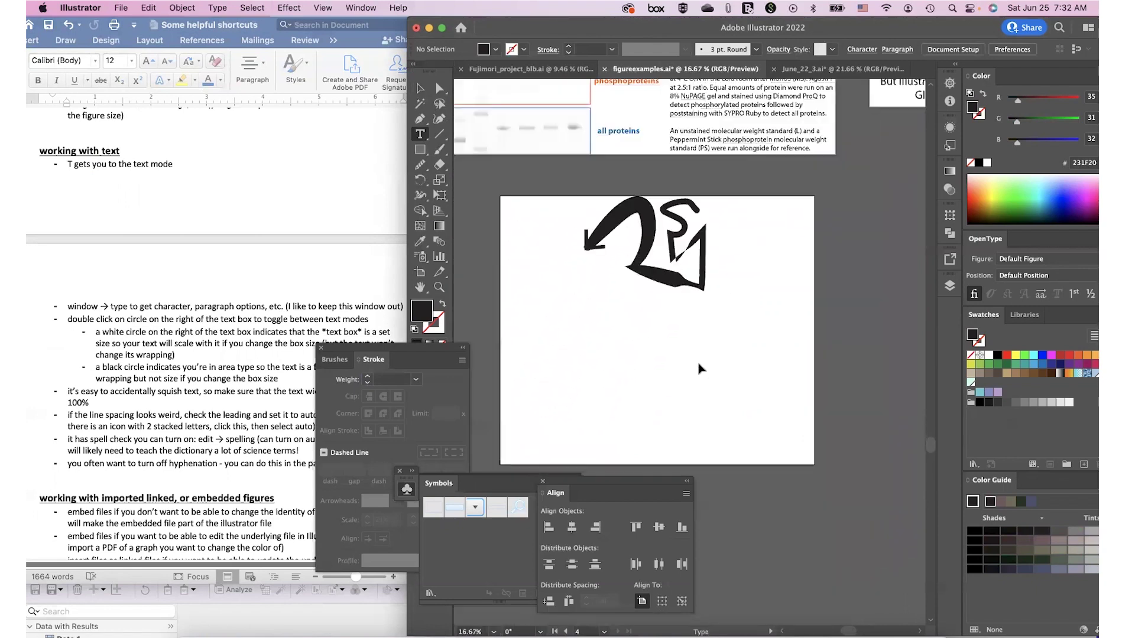
{"action": "scroll", "coordinate": [705, 370], "scroll_direction": "up", "scroll_amount": 10}
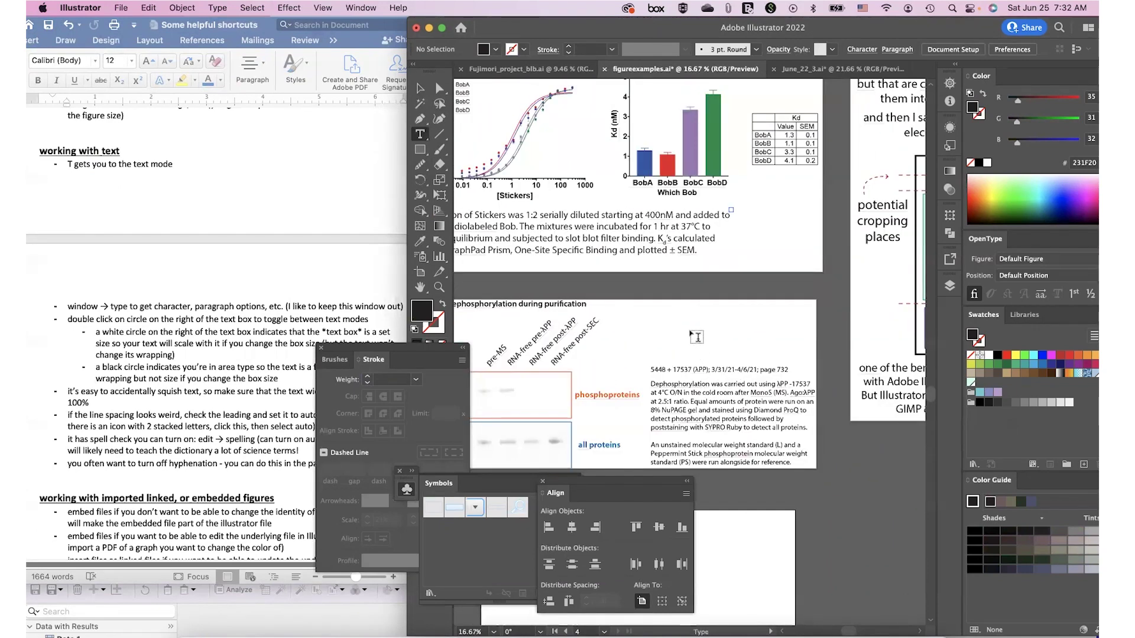
{"action": "scroll", "coordinate": [718, 440], "scroll_direction": "down", "scroll_amount": 6}
{"action": "scroll", "coordinate": [718, 440], "scroll_direction": "left", "scroll_amount": 1}
{"action": "scroll", "coordinate": [718, 440], "scroll_direction": "down", "scroll_amount": 4}
{"action": "scroll", "coordinate": [718, 440], "scroll_direction": "left", "scroll_amount": 1}
{"action": "left_click", "coordinate": [639, 372]}
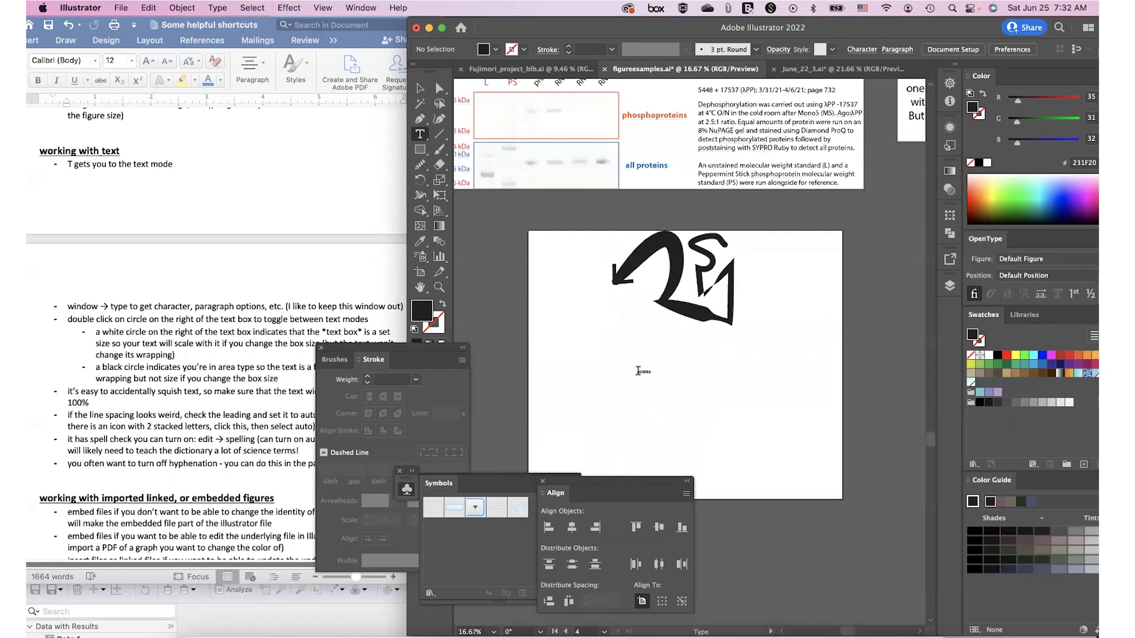
{"action": "key", "text": "super+equal"}
{"action": "key", "text": "super+equal"}
{"action": "key", "text": "super+equal"}
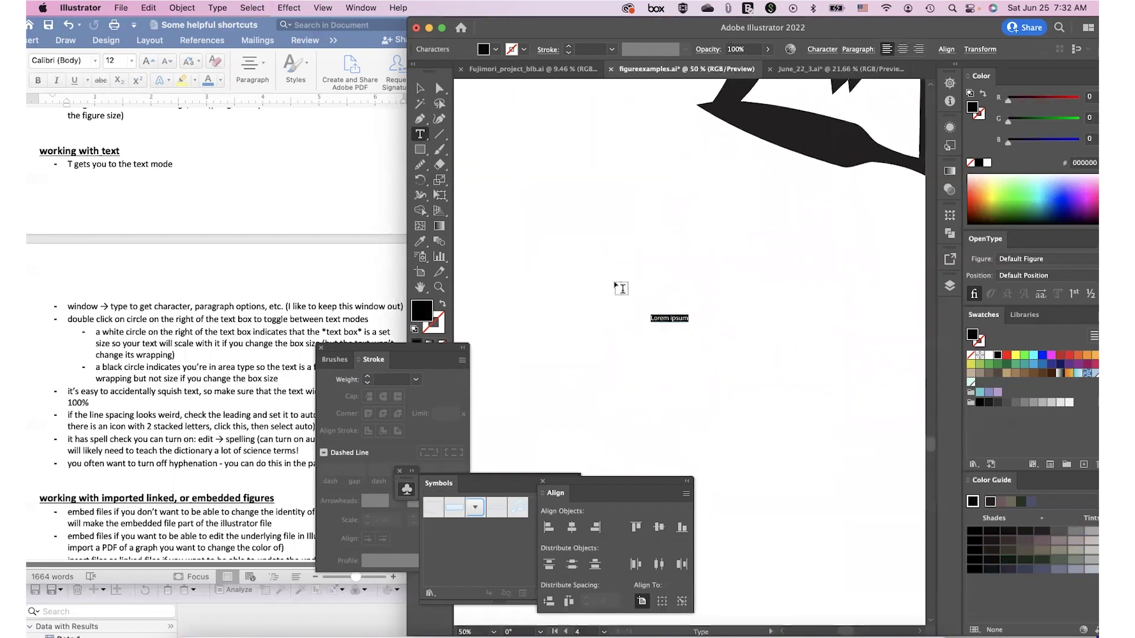
Step: Finish editing the "Lorem ipsum" text and stretch it vertically to about 124 pt, keeping its original width
{"action": "scroll", "coordinate": [615, 287], "scroll_direction": "down", "scroll_amount": 2}
{"action": "key", "text": "Escape"}
{"action": "key", "text": "super+equal"}
{"action": "key", "text": "Escape"}
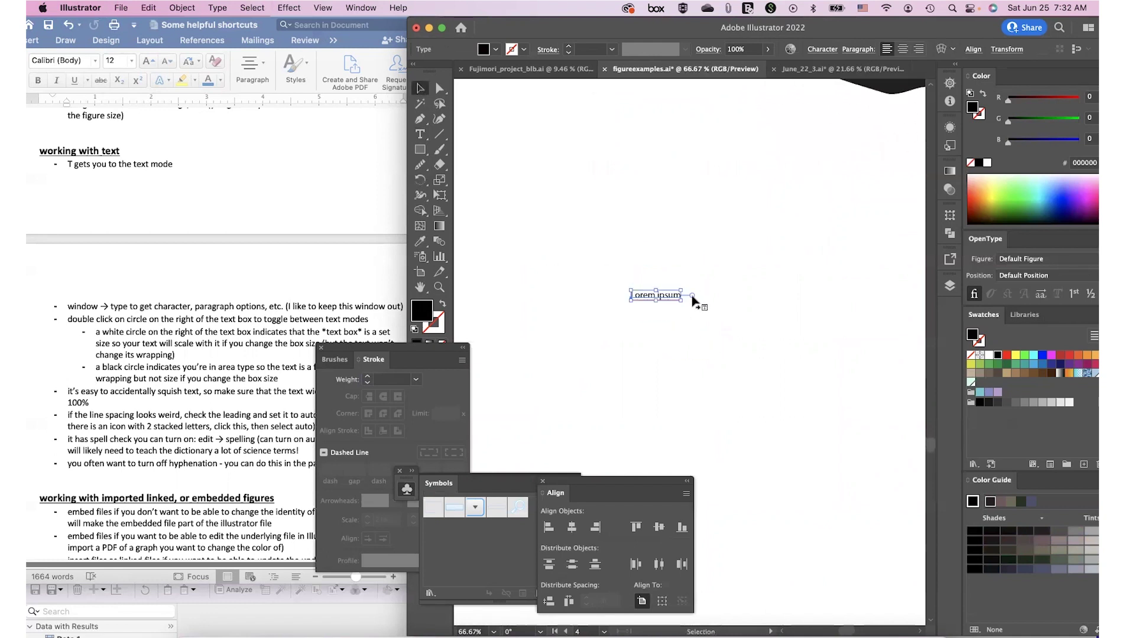
{"action": "left_click_drag", "start_coordinate": [680, 300], "coordinate": [682, 401]}
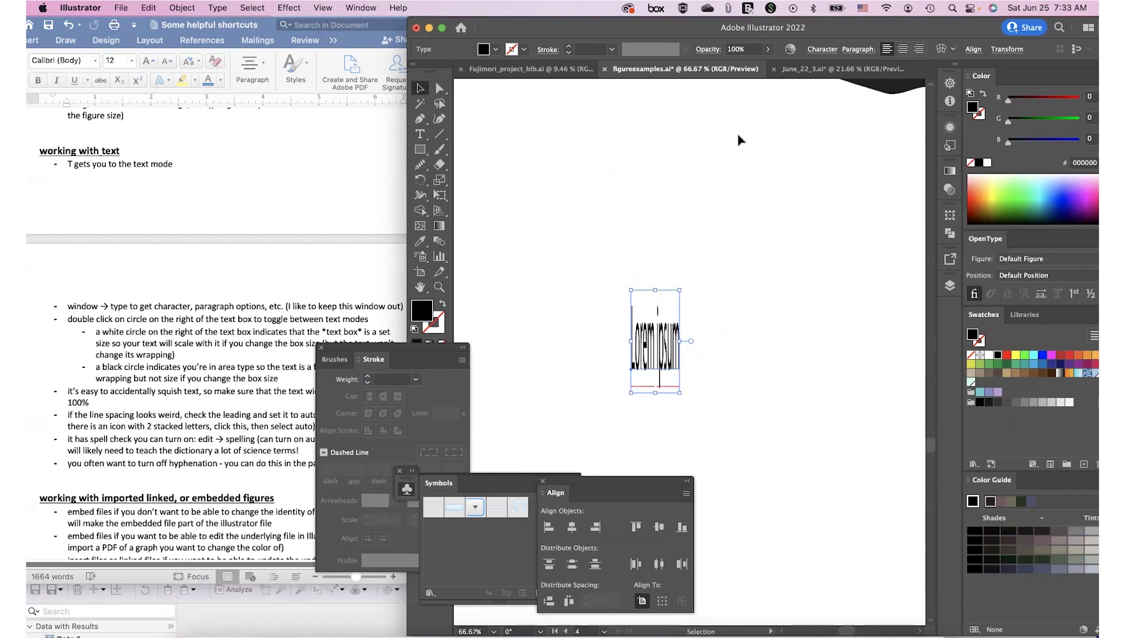
Step: Show the Character settings as a floating panel for the stretched text
{"action": "left_click", "coordinate": [827, 49]}
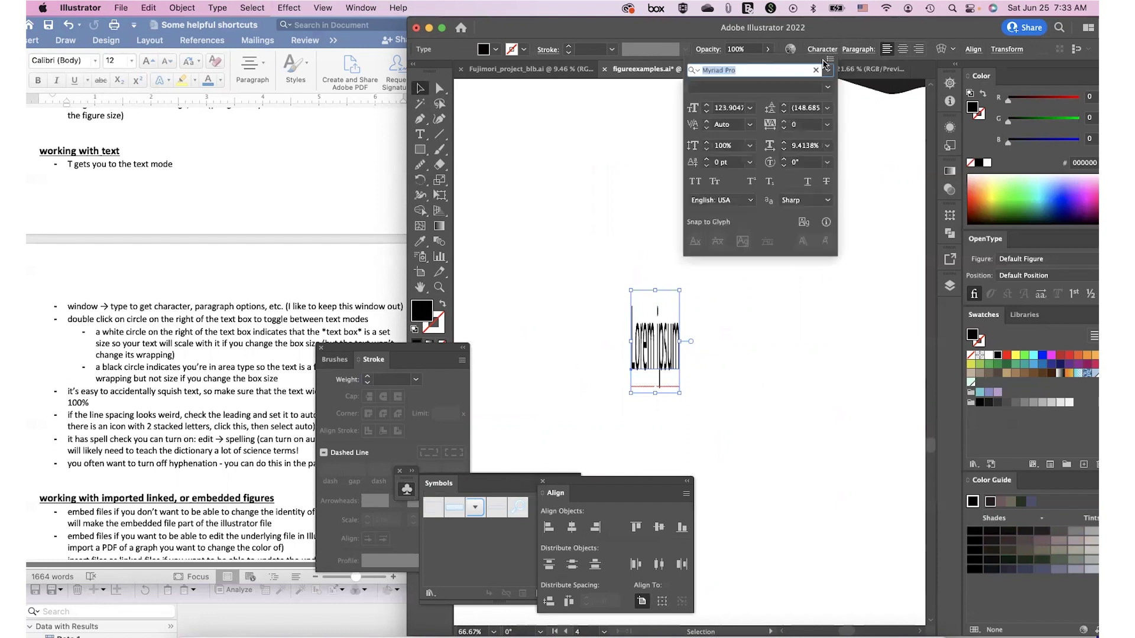
{"action": "left_click", "coordinate": [831, 65]}
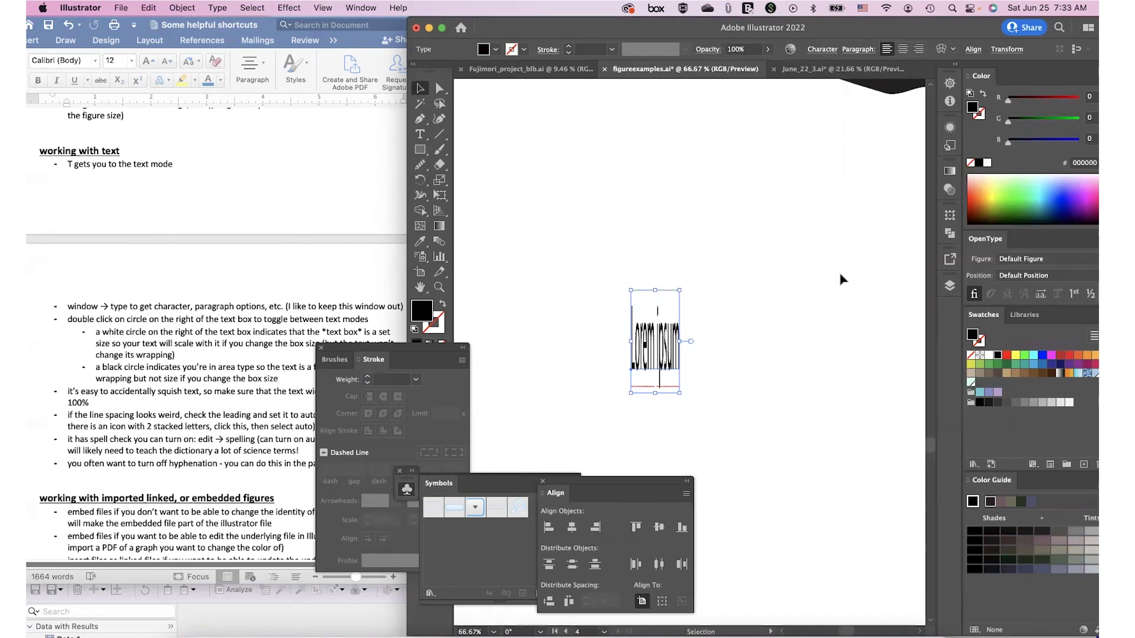
{"action": "left_click", "coordinate": [361, 8]}
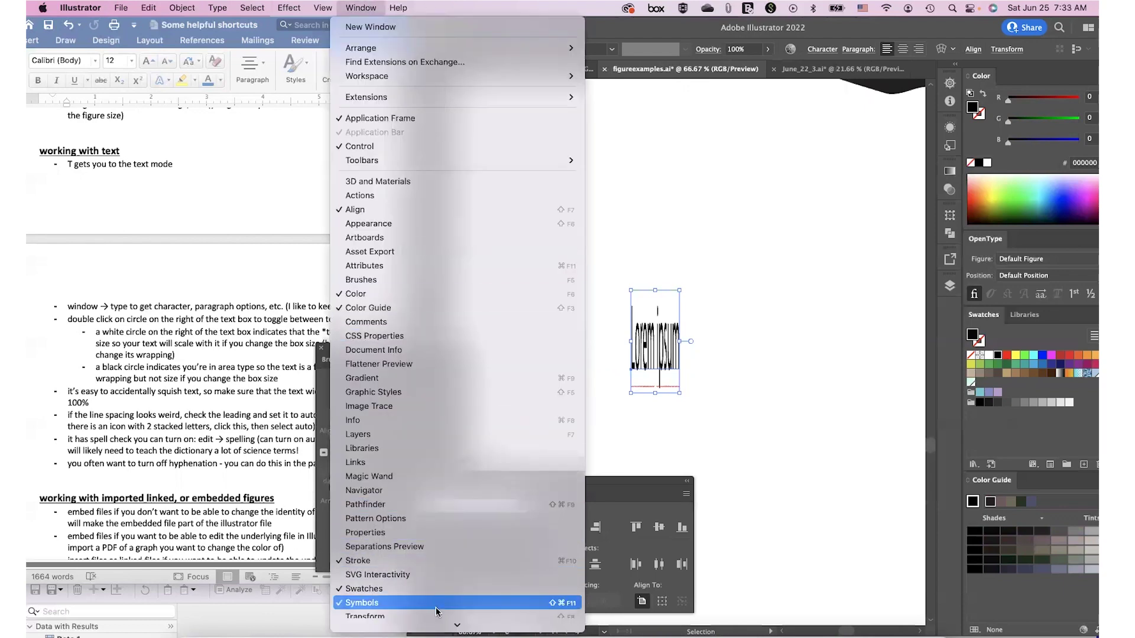
{"action": "mouse_move", "coordinate": [431, 578]}
{"action": "mouse_move", "coordinate": [434, 483]}
{"action": "left_click", "coordinate": [609, 489]}
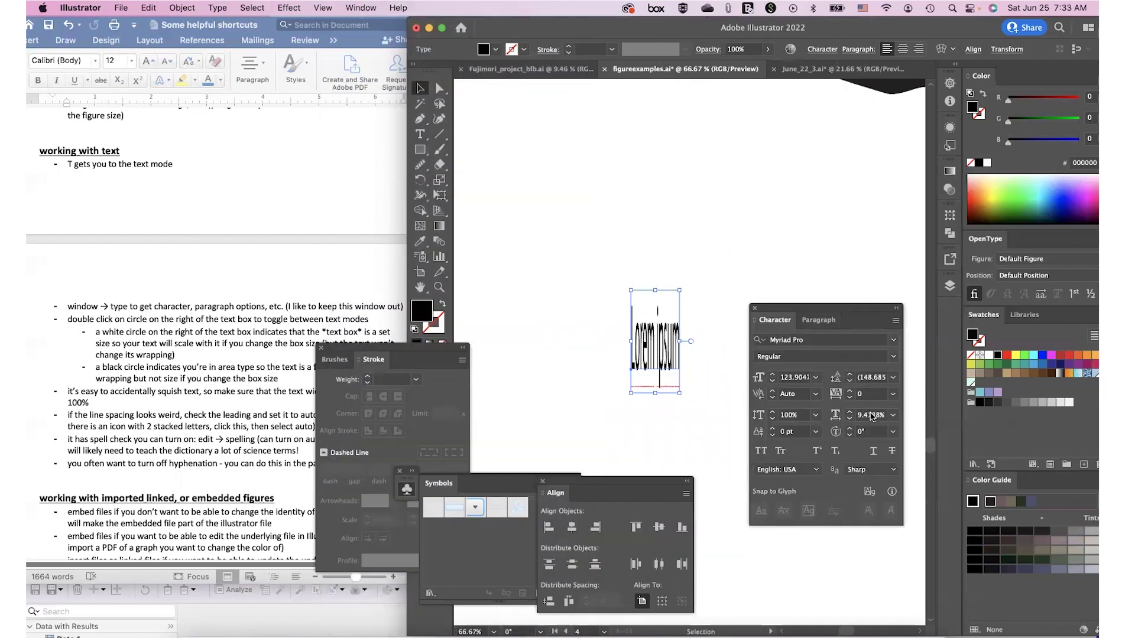
Step: Set the horizontal scale of the "Lorem ipsum" text to 100% and deselect it
{"action": "left_click", "coordinate": [866, 415]}
{"action": "type", "text": "100"}
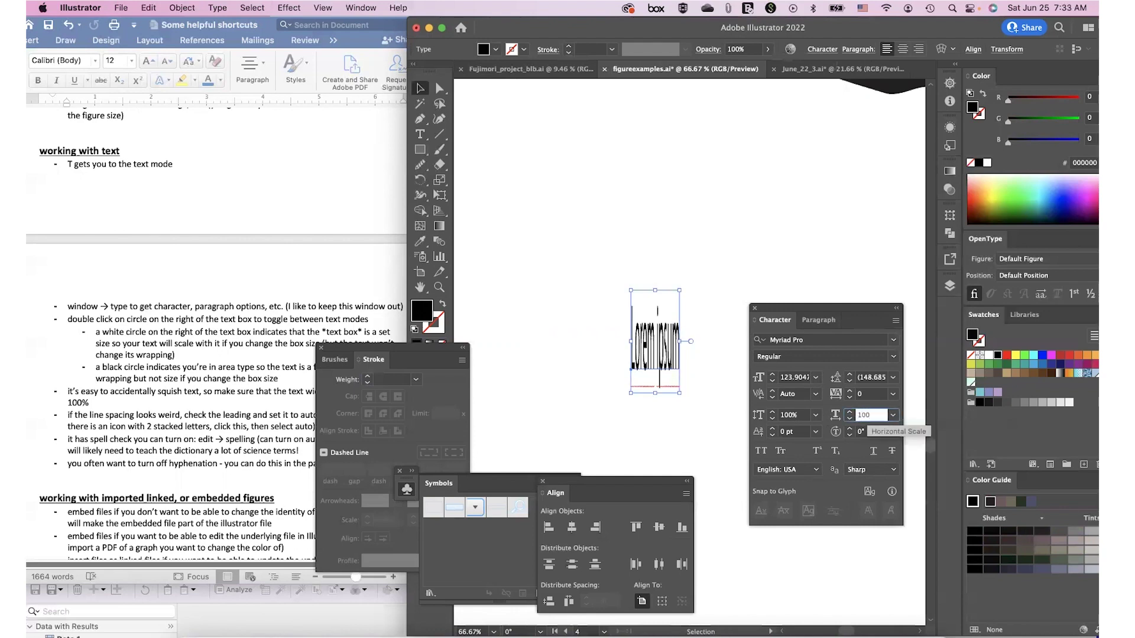
{"action": "key", "text": "Return"}
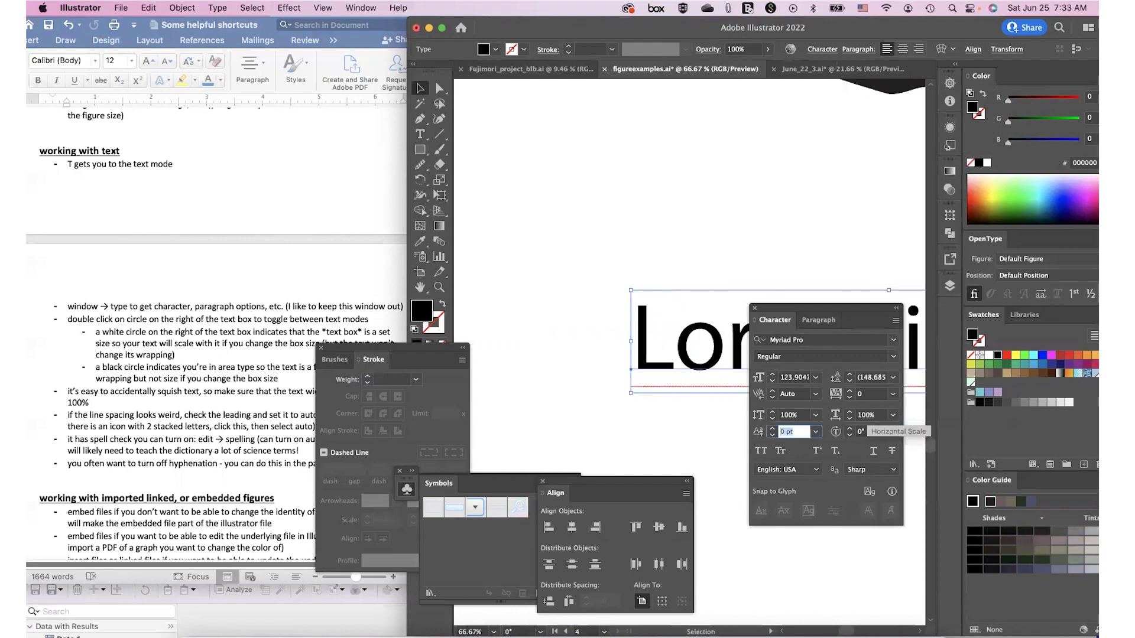
{"action": "left_click", "coordinate": [776, 226]}
Step: Select the enlarged "Lorem ipsum" text and scale it down proportionally to about 91 pt
{"action": "scroll", "coordinate": [776, 226], "scroll_direction": "right", "scroll_amount": 3}
{"action": "scroll", "coordinate": [776, 226], "scroll_direction": "down", "scroll_amount": 2}
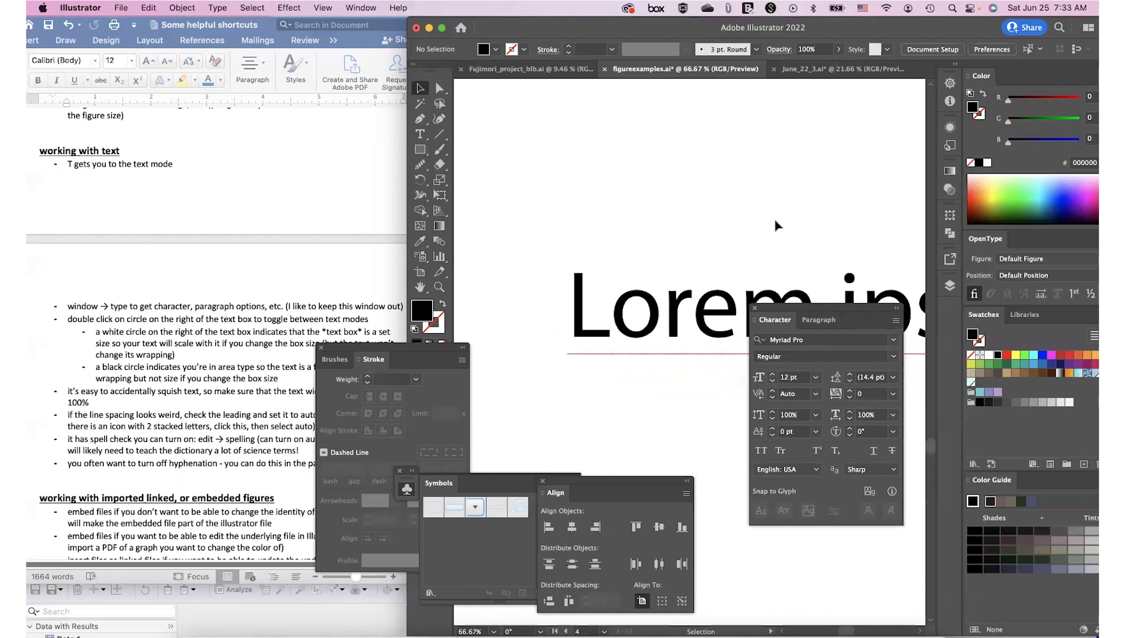
{"action": "scroll", "coordinate": [777, 226], "scroll_direction": "down", "scroll_amount": 3}
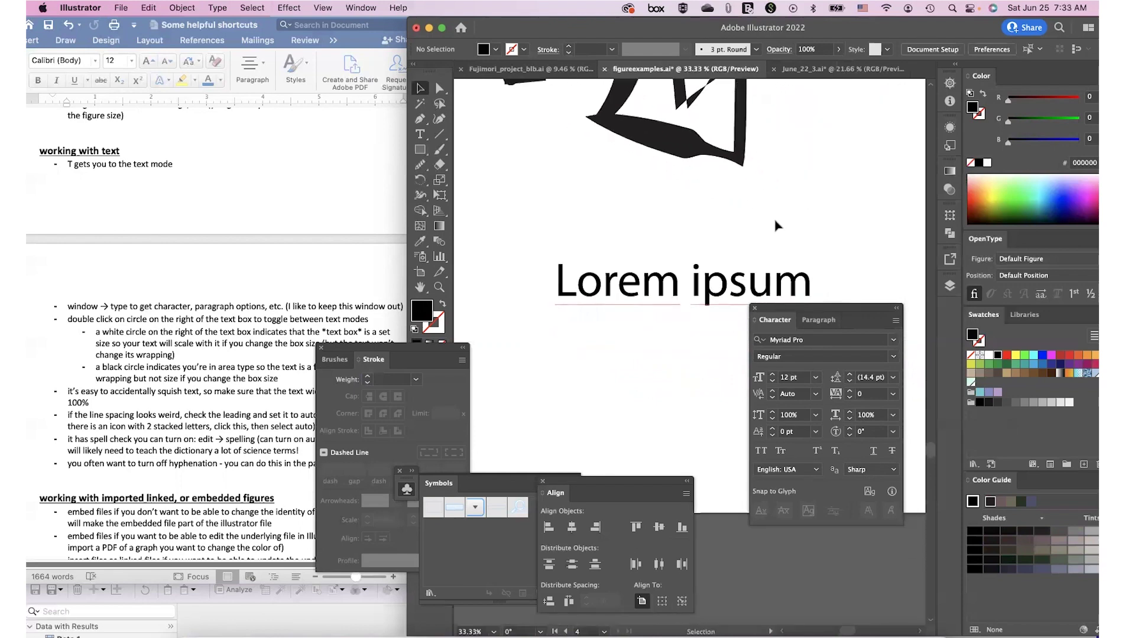
{"action": "left_click", "coordinate": [776, 223]}
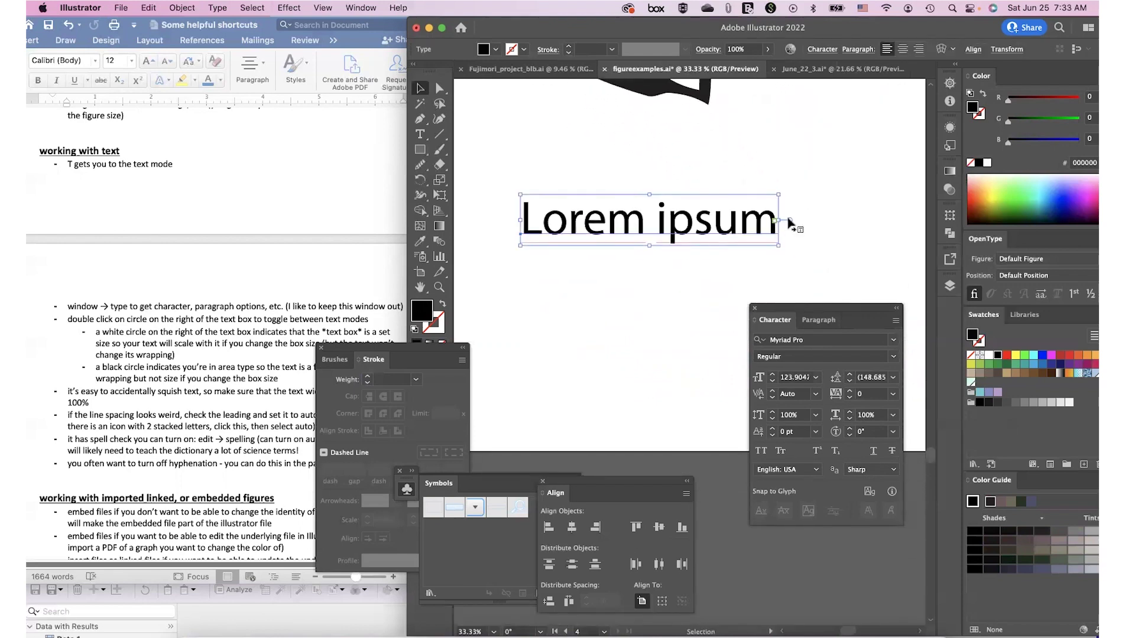
{"action": "left_click_drag", "start_coordinate": [779, 245], "coordinate": [753, 234]}
{"action": "key", "text": "super+minus"}
{"action": "key", "text": "super+minus"}
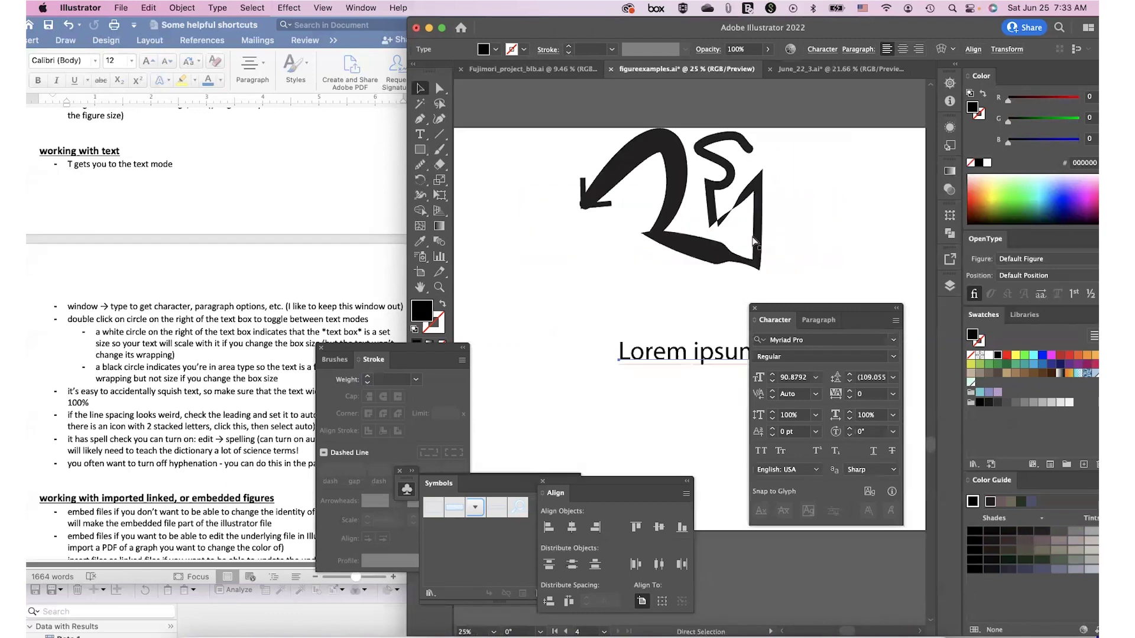
{"action": "scroll", "coordinate": [753, 240], "scroll_direction": "down", "scroll_amount": 2}
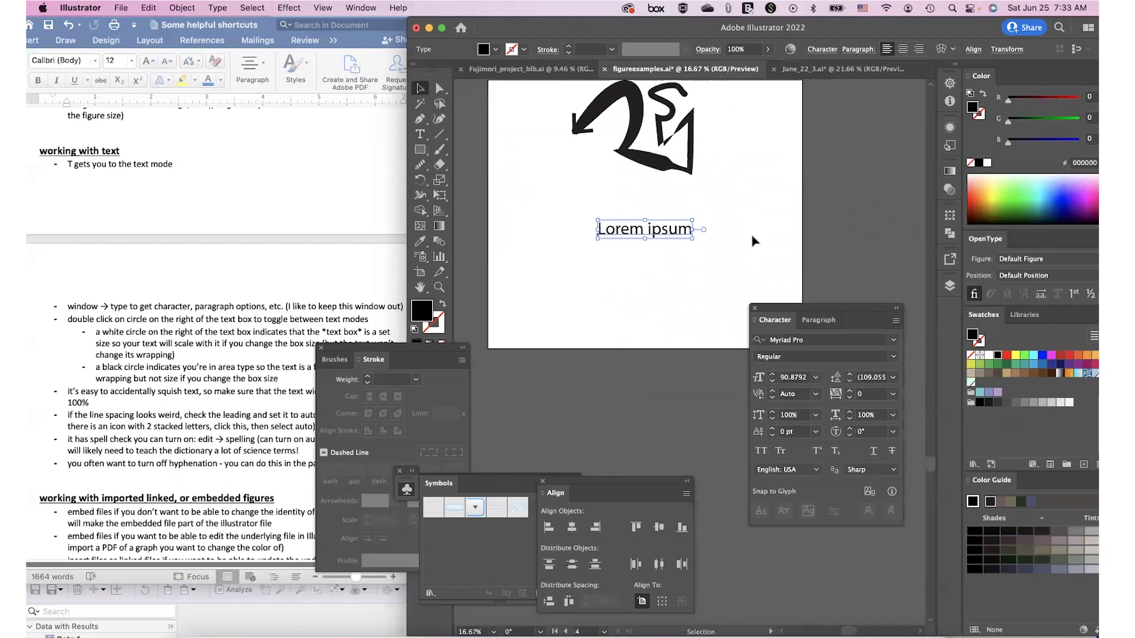
Step: Convert the "Lorem ipsum" point text to area type and resize its box slightly larger than the words
{"action": "double_click", "coordinate": [703, 229]}
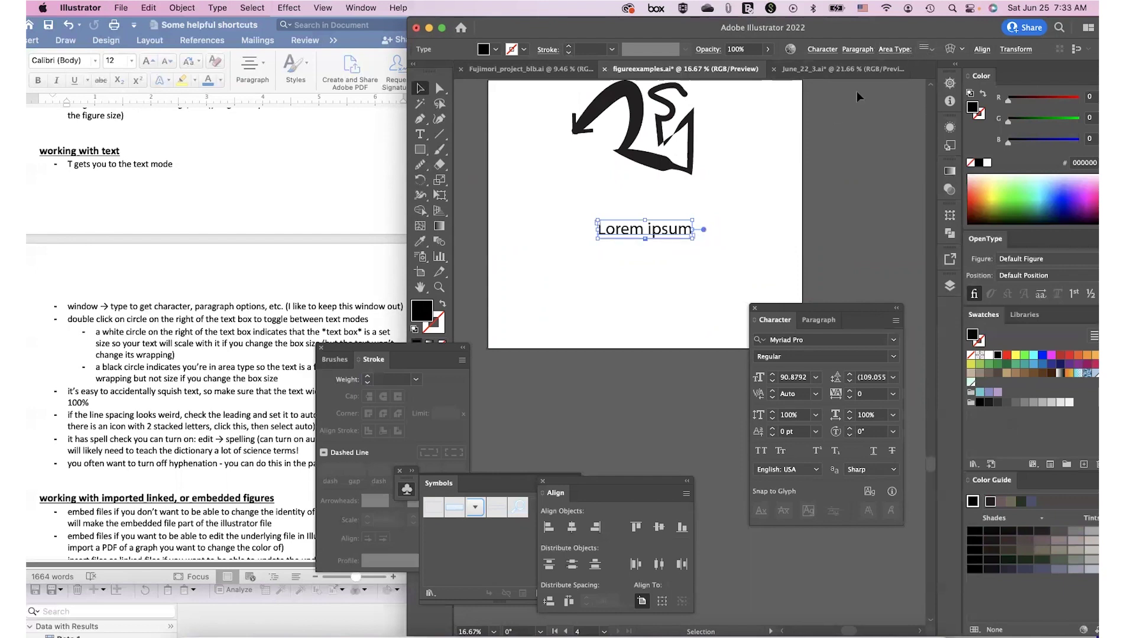
{"action": "left_click_drag", "start_coordinate": [697, 239], "coordinate": [767, 272]}
{"action": "left_click", "coordinate": [749, 286]}
{"action": "left_click", "coordinate": [677, 237]}
{"action": "left_click_drag", "start_coordinate": [768, 273], "coordinate": [713, 256]}
Step: Turn off hyphenation for the "Lorem ipsum" paragraph and adjust its text box size, returning to the character settings
{"action": "left_click", "coordinate": [817, 321]}
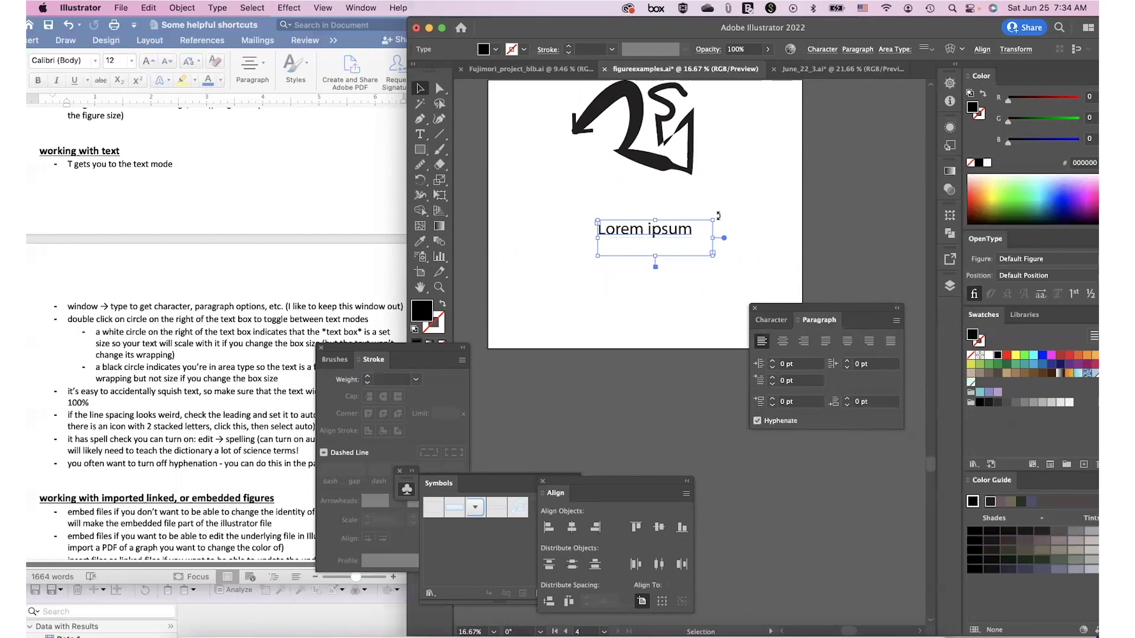
{"action": "mouse_move", "coordinate": [713, 255]}
{"action": "left_mouse_down"}
{"action": "mouse_move", "coordinate": [690, 258]}
{"action": "mouse_move", "coordinate": [701, 256]}
{"action": "left_mouse_up"}
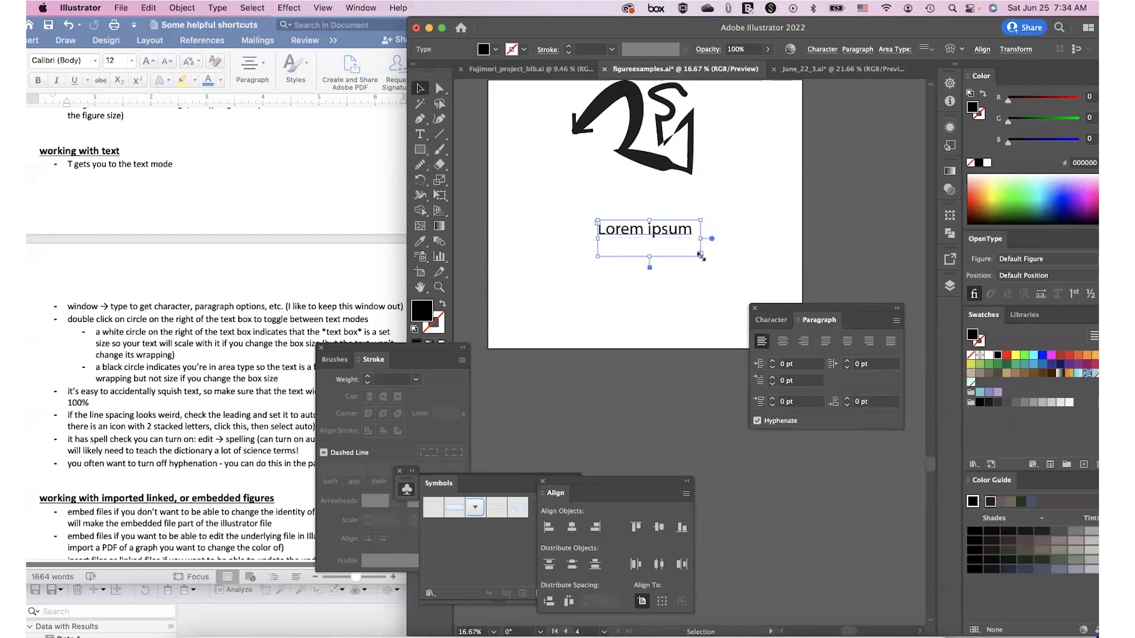
{"action": "left_click", "coordinate": [711, 295]}
{"action": "left_click", "coordinate": [702, 259]}
{"action": "mouse_move", "coordinate": [703, 254]}
{"action": "left_mouse_down"}
{"action": "mouse_move", "coordinate": [684, 249]}
{"action": "mouse_move", "coordinate": [701, 249]}
{"action": "left_mouse_up"}
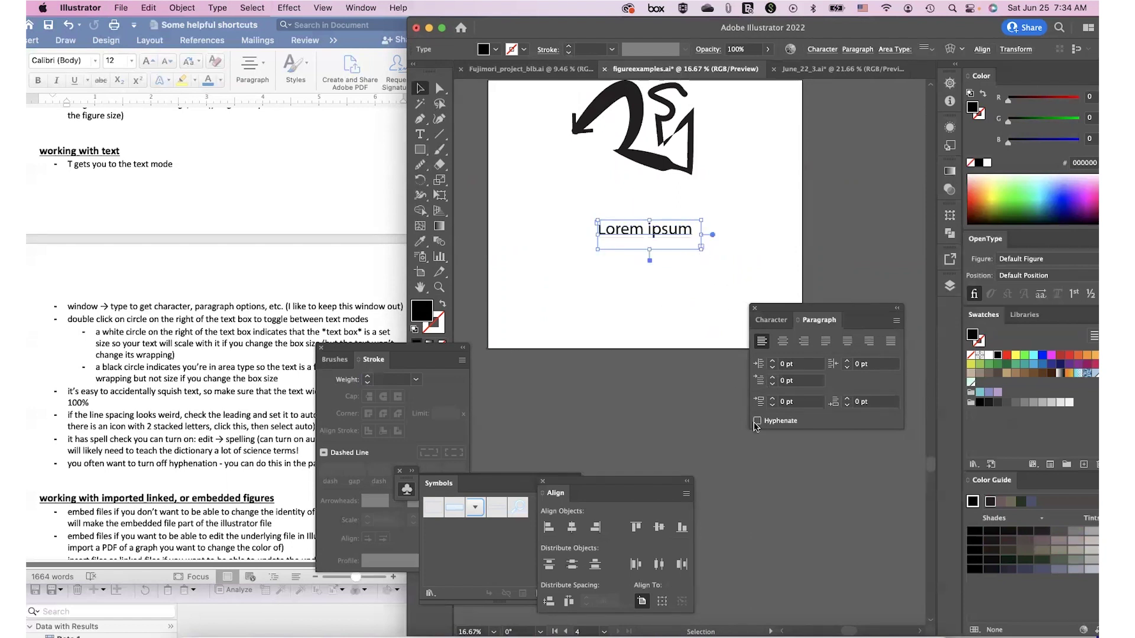
{"action": "mouse_move", "coordinate": [703, 249]}
{"action": "left_mouse_down"}
{"action": "mouse_move", "coordinate": [650, 262]}
{"action": "mouse_move", "coordinate": [721, 259]}
{"action": "left_mouse_up"}
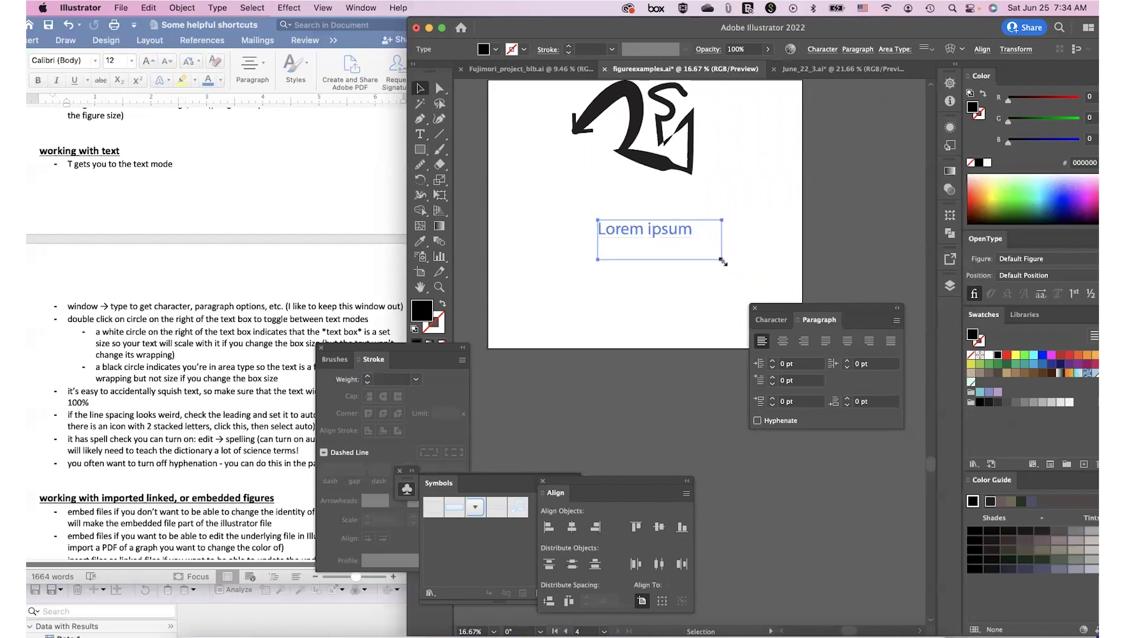
{"action": "left_click", "coordinate": [770, 321]}
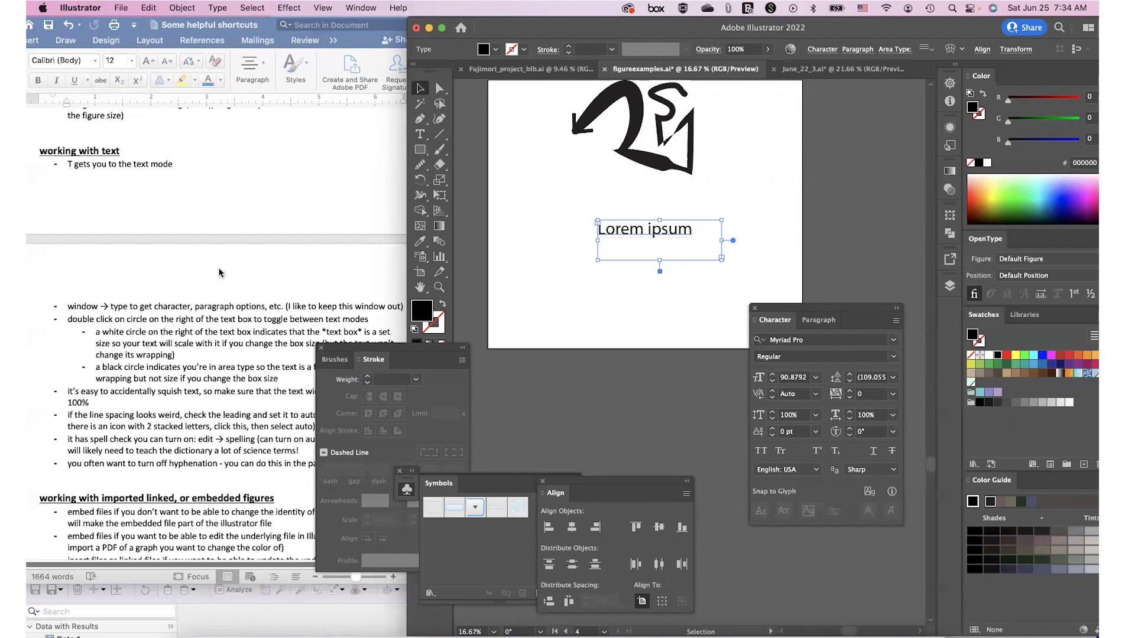
Step: Review the spell check notes and check whether Auto Spell Check is enabled in the spelling options
{"action": "scroll", "coordinate": [186, 195], "scroll_direction": "down", "scroll_amount": 6}
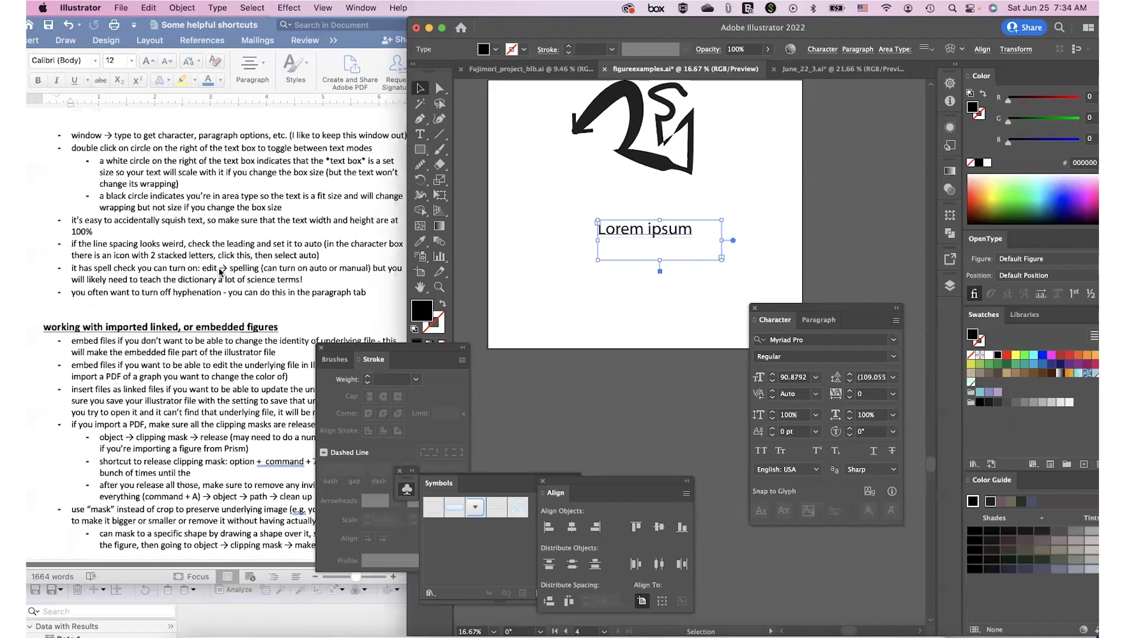
{"action": "left_click", "coordinate": [148, 8]}
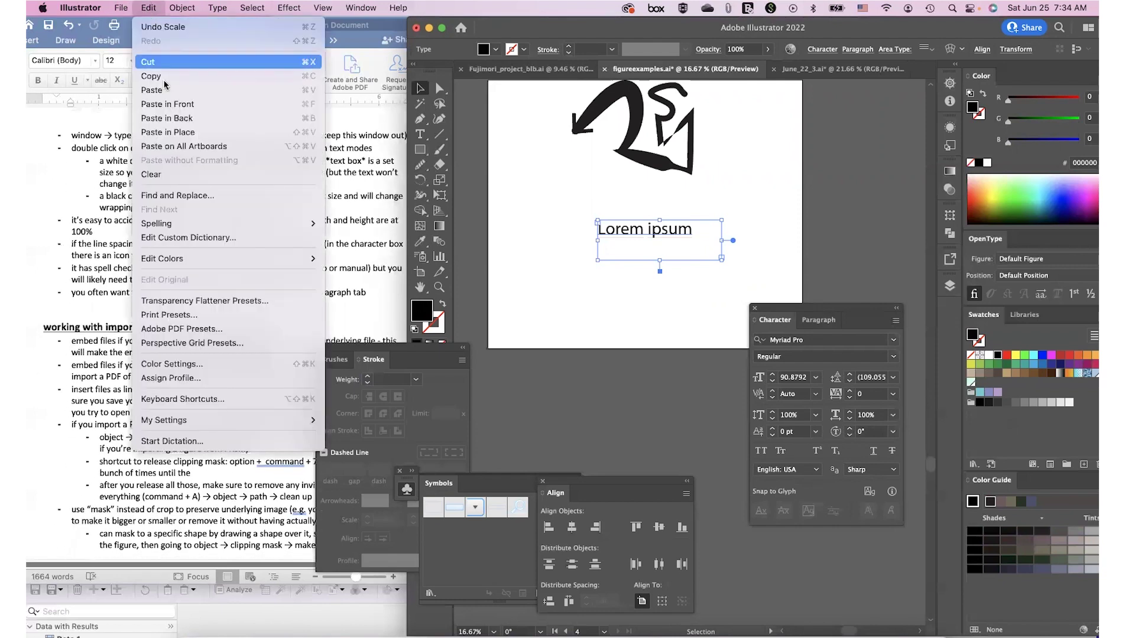
{"action": "mouse_move", "coordinate": [209, 225]}
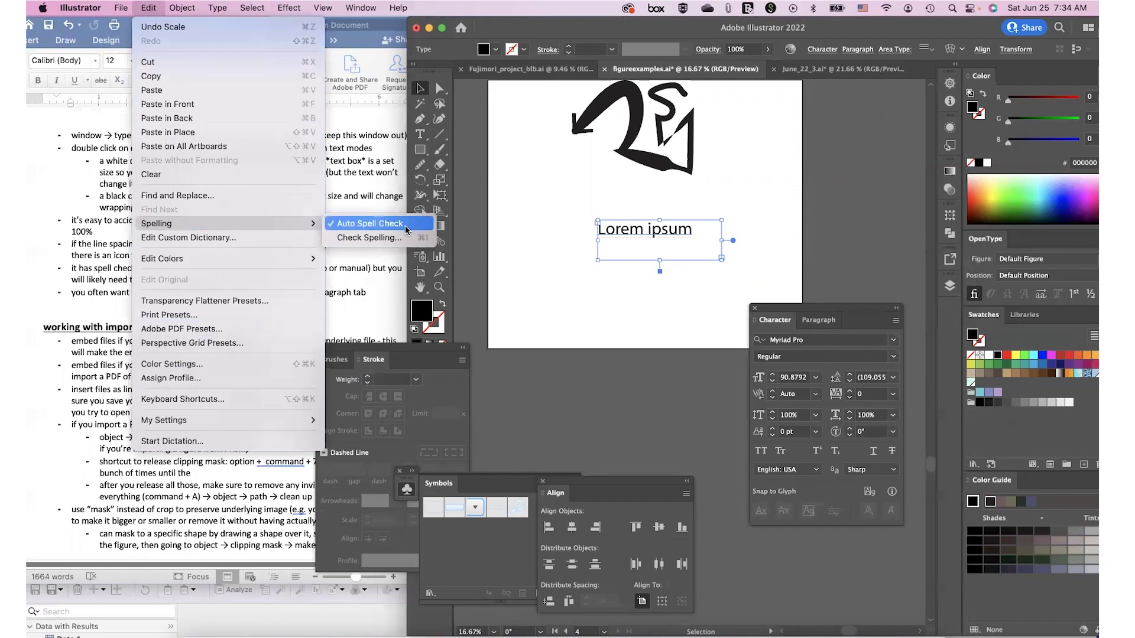
{"action": "left_click", "coordinate": [543, 219]}
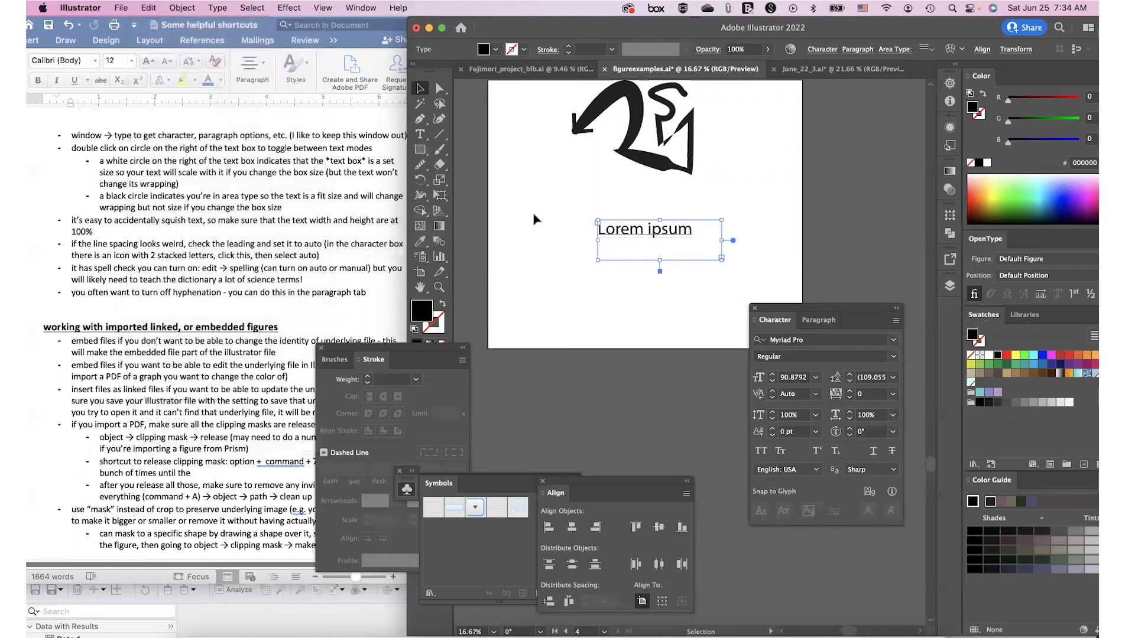
{"action": "scroll", "coordinate": [401, 256], "scroll_direction": "down", "scroll_amount": 2}
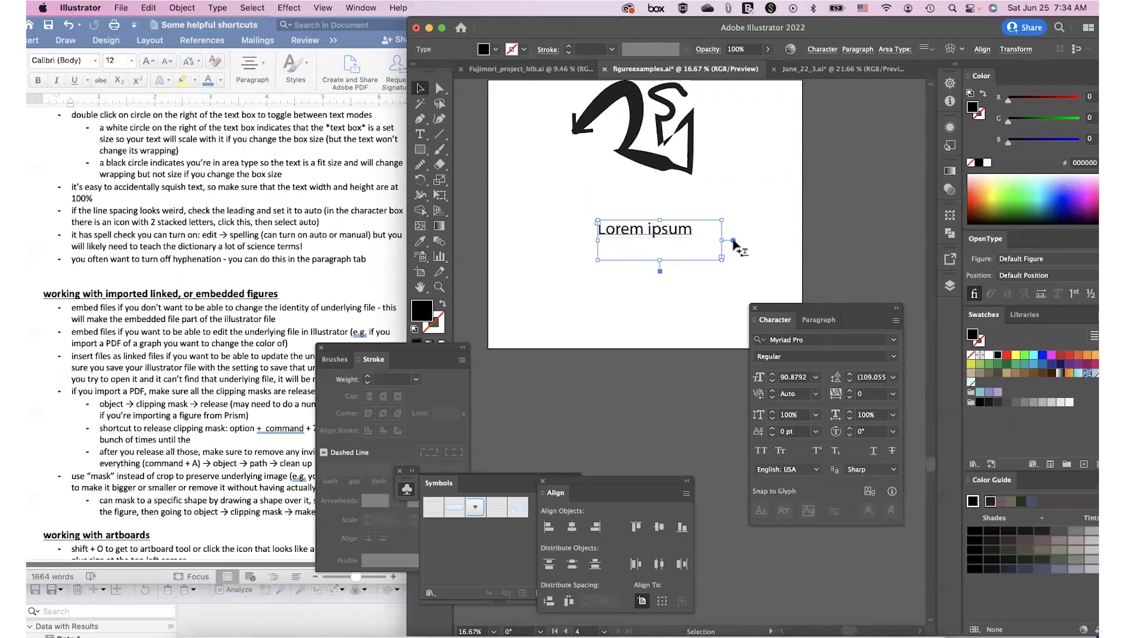
Step: Toggle the "Lorem ipsum" text to point type and back to area type
{"action": "double_click", "coordinate": [733, 241]}
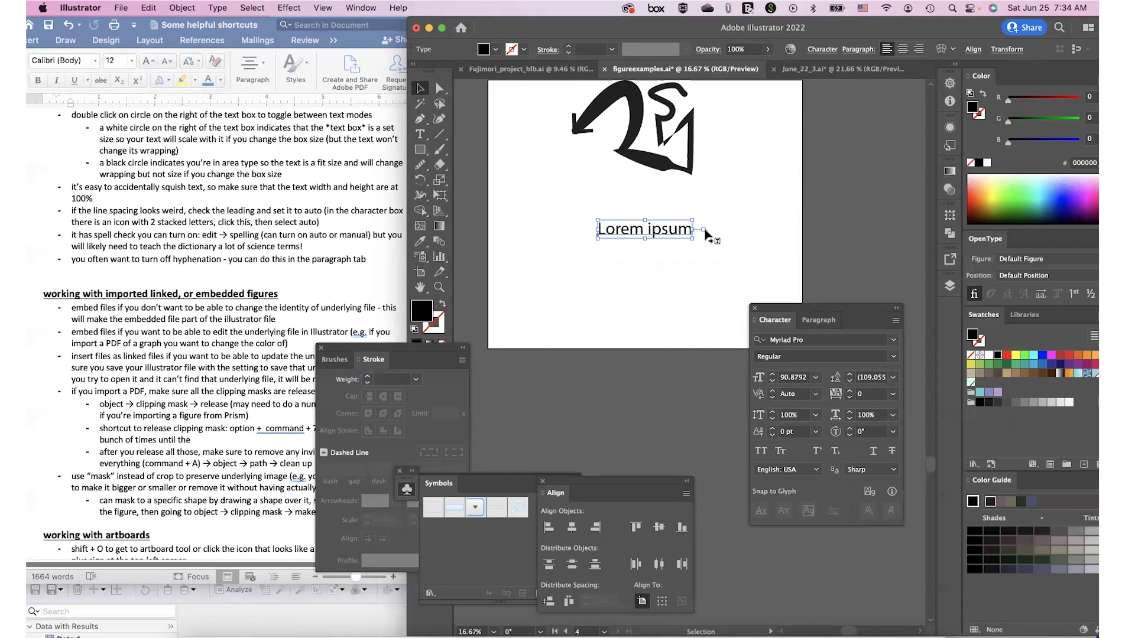
{"action": "double_click", "coordinate": [662, 234]}
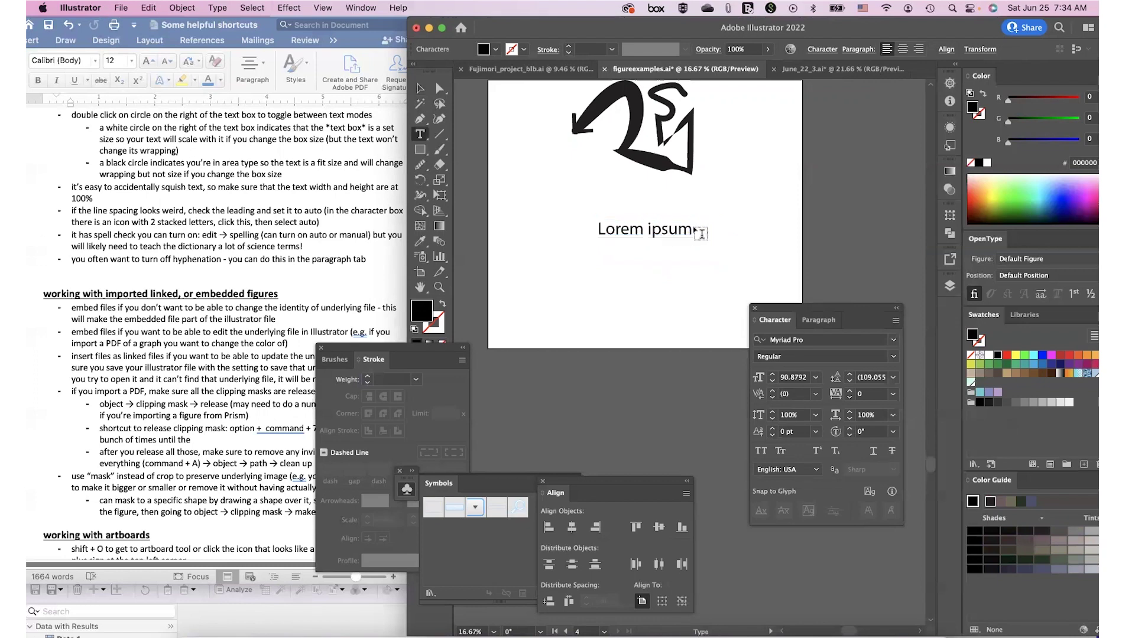
{"action": "key", "text": "Escape"}
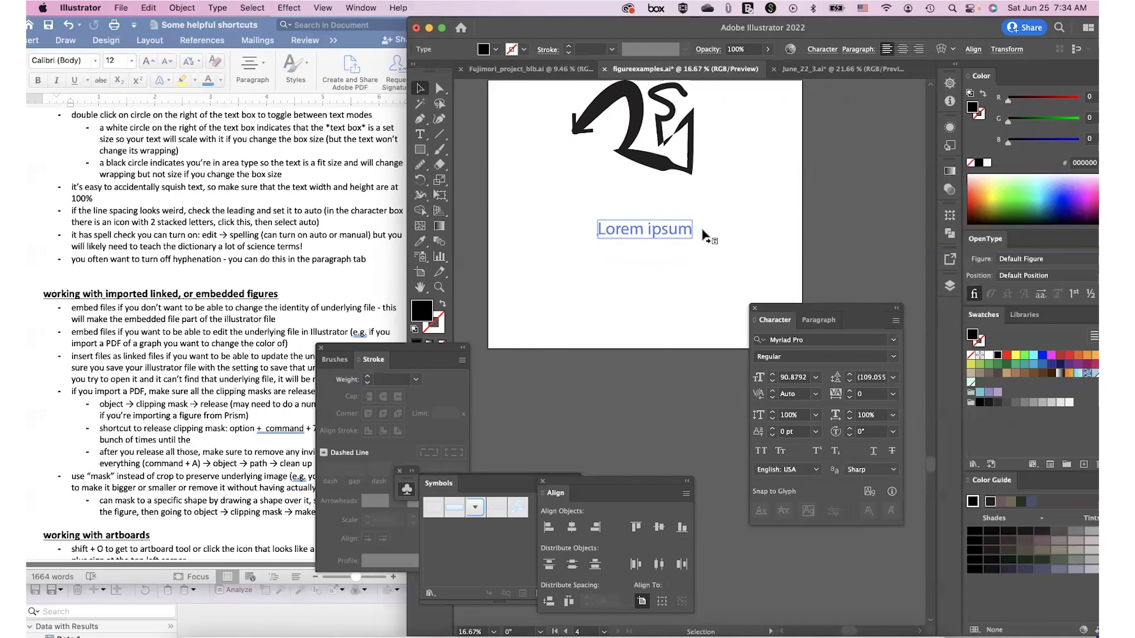
{"action": "double_click", "coordinate": [703, 230]}
Step: Insert a line break before "ipsum" in the area text and select the text box
{"action": "double_click", "coordinate": [651, 230]}
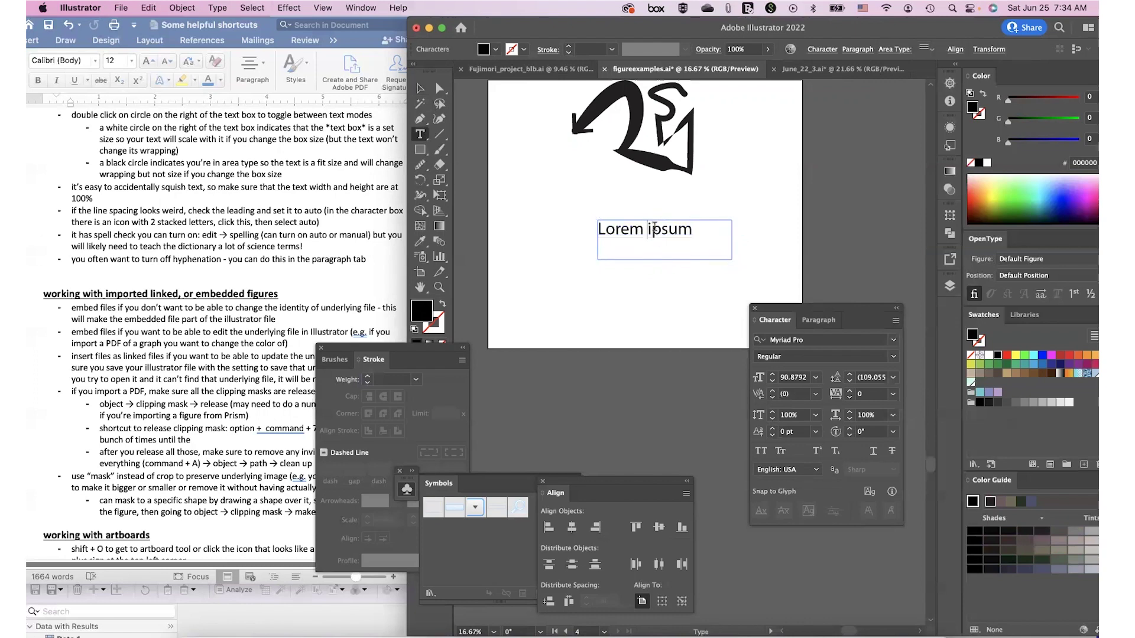
{"action": "key", "text": "Return"}
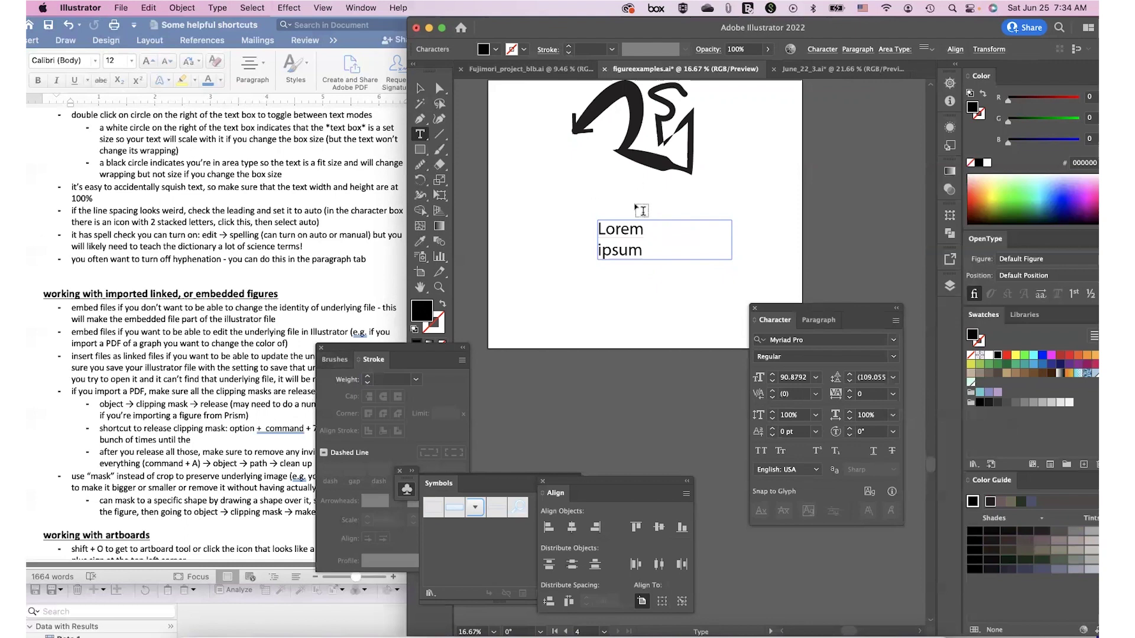
{"action": "left_click", "coordinate": [419, 88]}
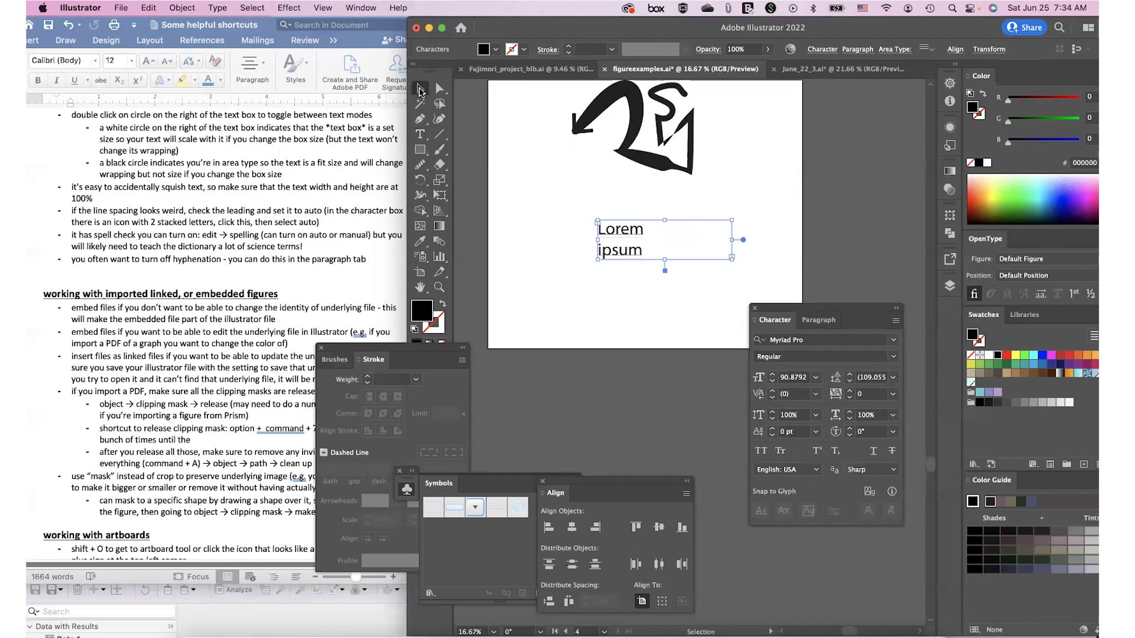
Step: Convert the two-line text to point type, scale it to about 94 pt, and restore it to a widened area-type box
{"action": "double_click", "coordinate": [732, 240]}
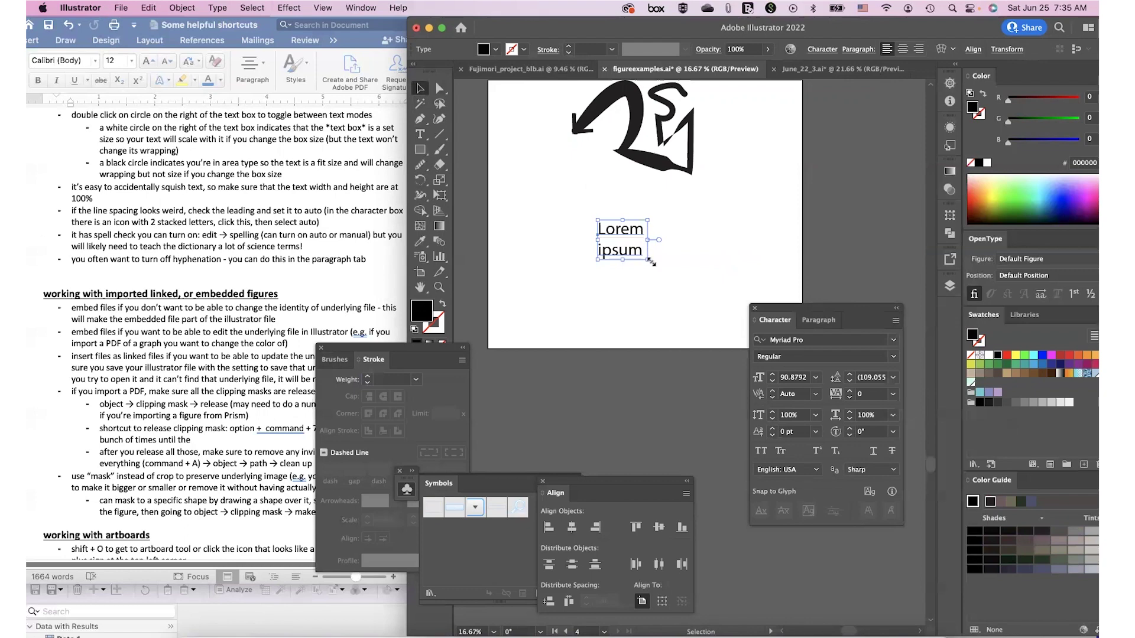
{"action": "left_click_drag", "start_coordinate": [650, 261], "coordinate": [652, 263]}
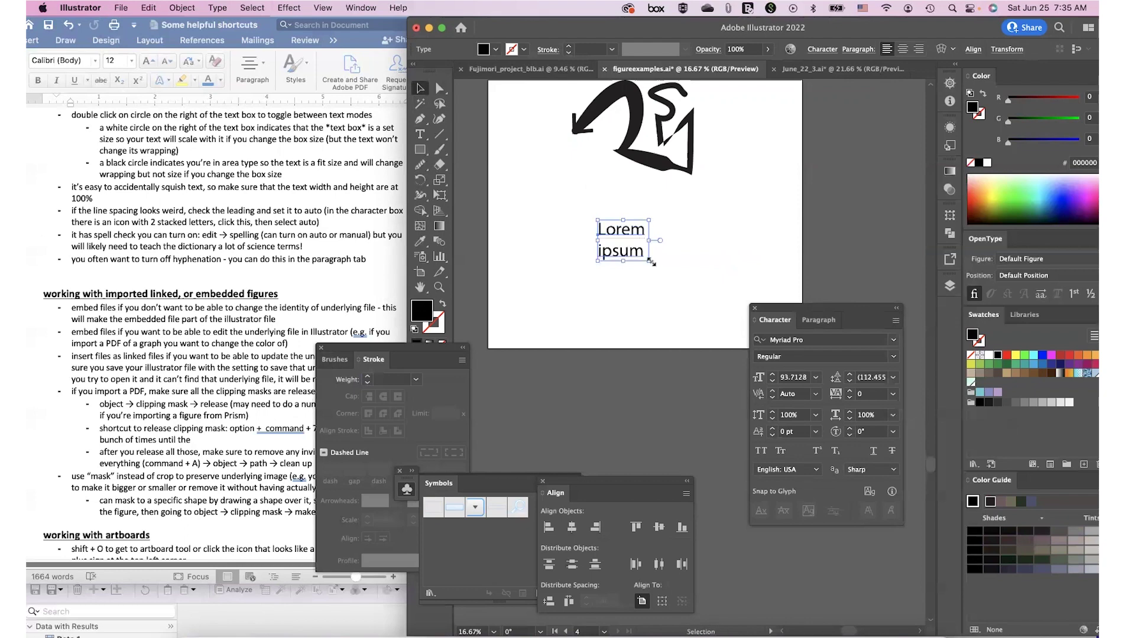
{"action": "double_click", "coordinate": [661, 241]}
{"action": "left_click_drag", "start_coordinate": [651, 264], "coordinate": [724, 267]}
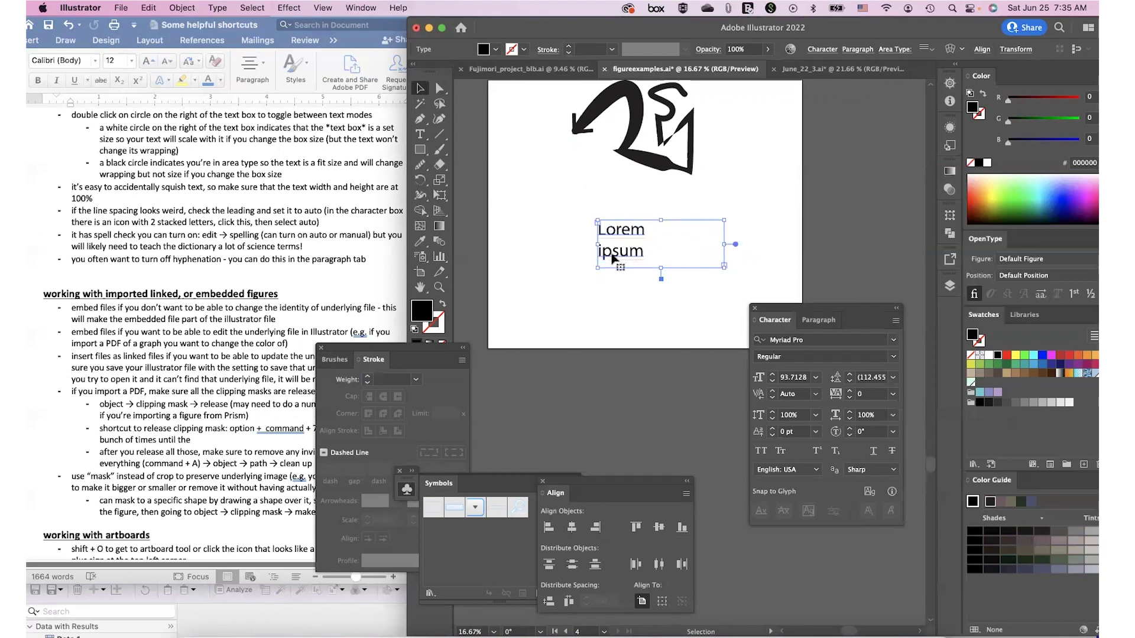
Step: Delete the line break before "ipsum" so both words sit on one line
{"action": "double_click", "coordinate": [600, 252]}
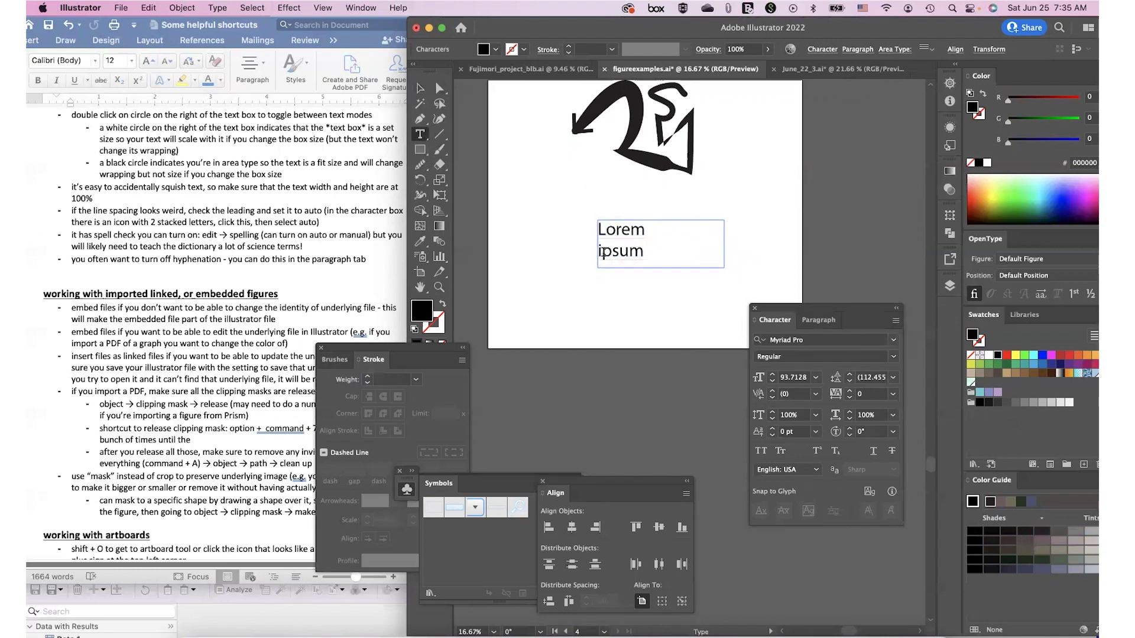
{"action": "key", "text": "BackSpace"}
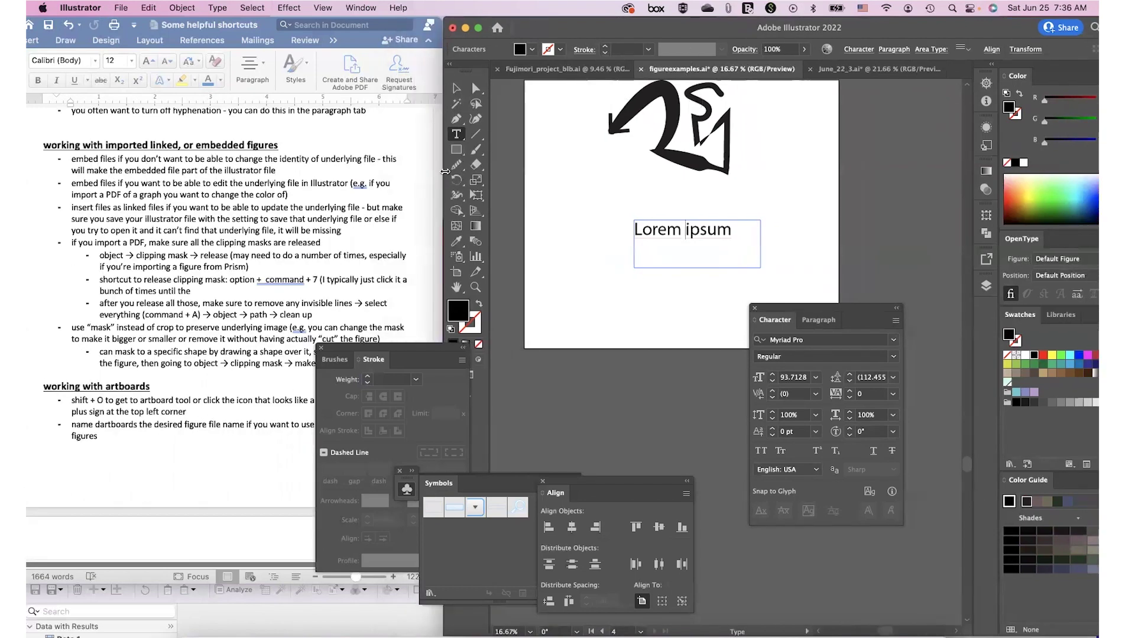
Step: Isolate the gel figure's clip group down to its linked TIFF image to check its object type, and exit isolation
{"action": "scroll", "coordinate": [615, 125], "scroll_direction": "down", "scroll_amount": 5}
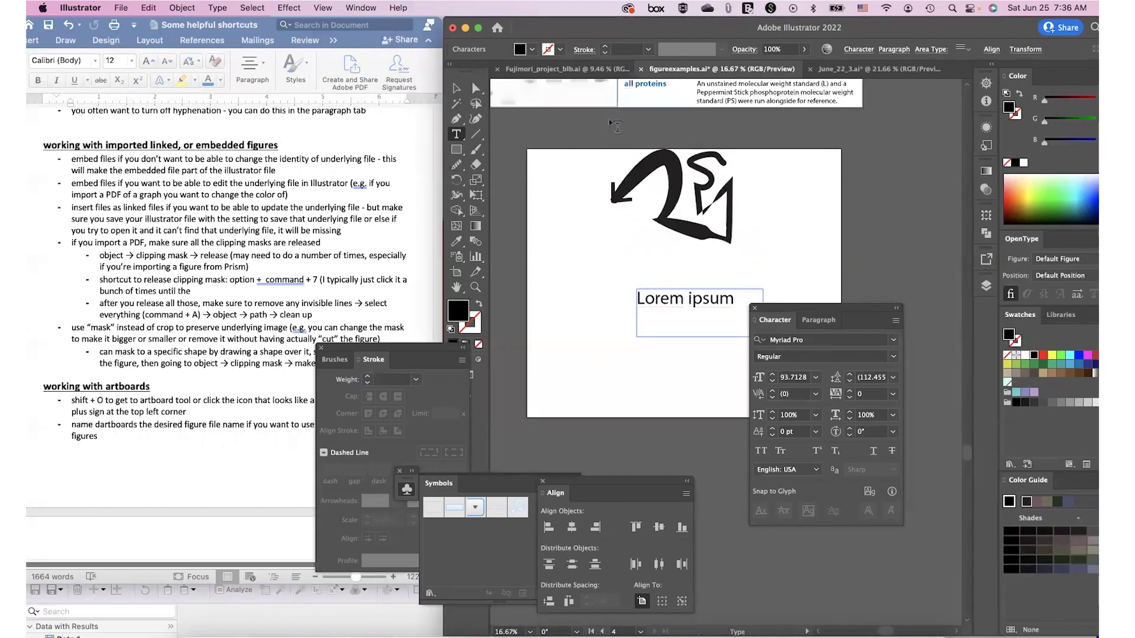
{"action": "scroll", "coordinate": [610, 123], "scroll_direction": "up", "scroll_amount": 5}
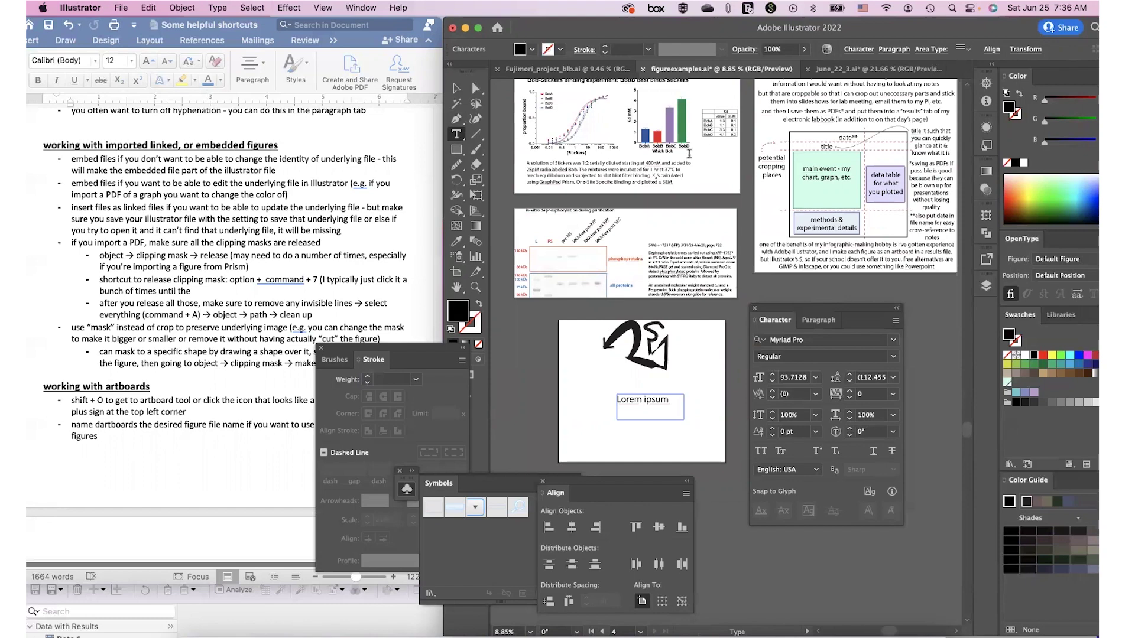
{"action": "key", "text": "Escape"}
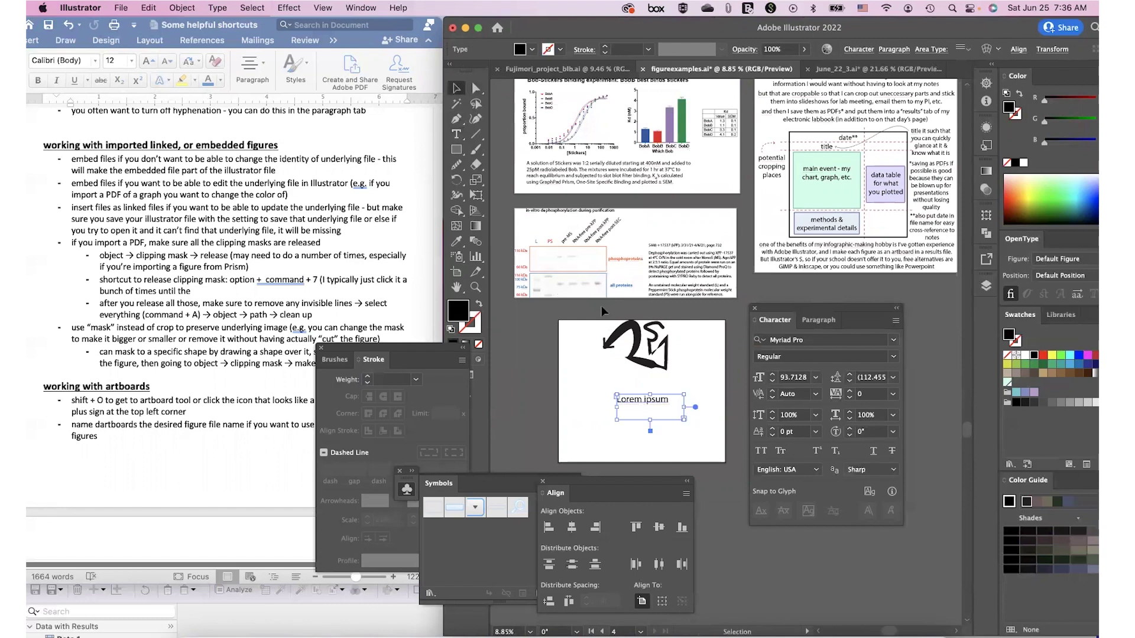
{"action": "left_click", "coordinate": [584, 261]}
{"action": "double_click", "coordinate": [584, 260]}
{"action": "scroll", "coordinate": [584, 260], "scroll_direction": "up", "scroll_amount": 1}
{"action": "double_click", "coordinate": [584, 260]}
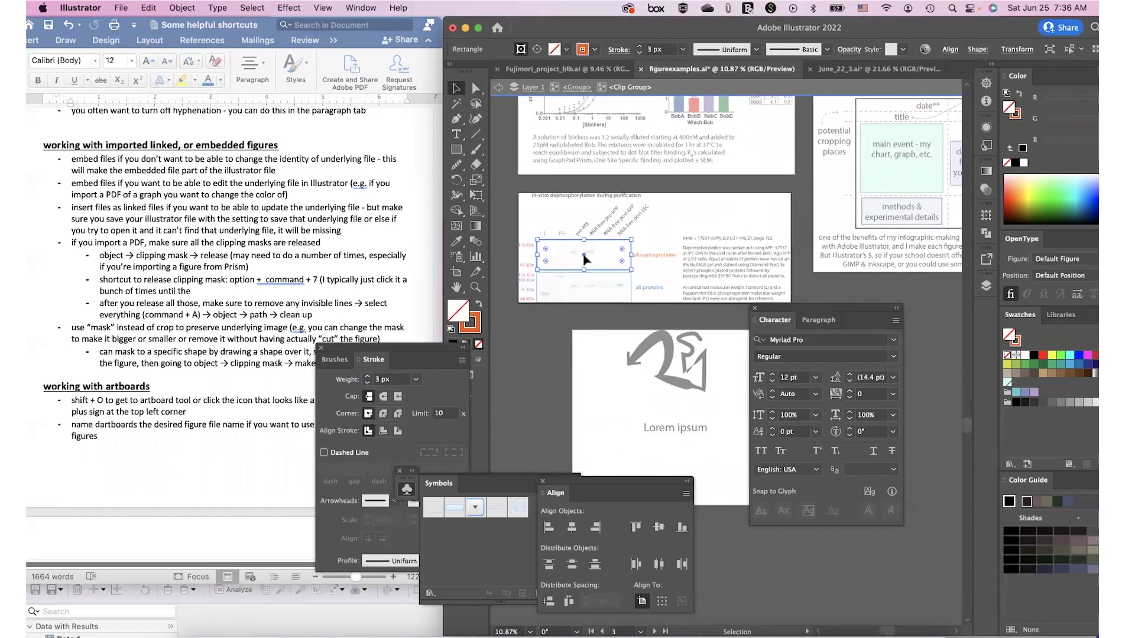
{"action": "double_click", "coordinate": [584, 260]}
{"action": "scroll", "coordinate": [584, 260], "scroll_direction": "left", "scroll_amount": 2}
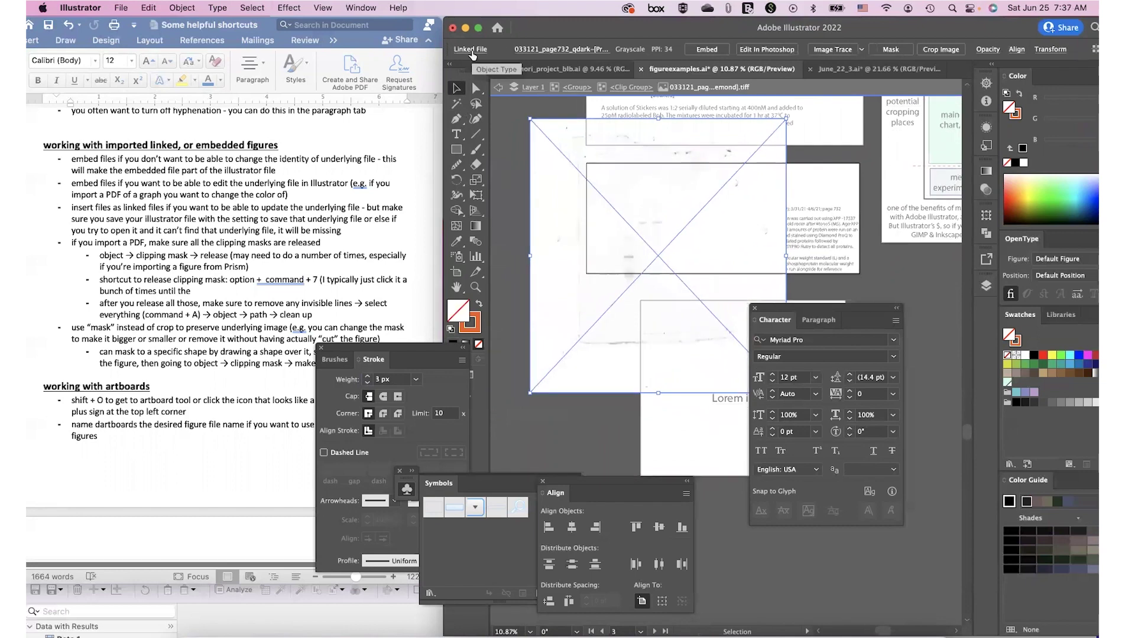
{"action": "double_click", "coordinate": [519, 218]}
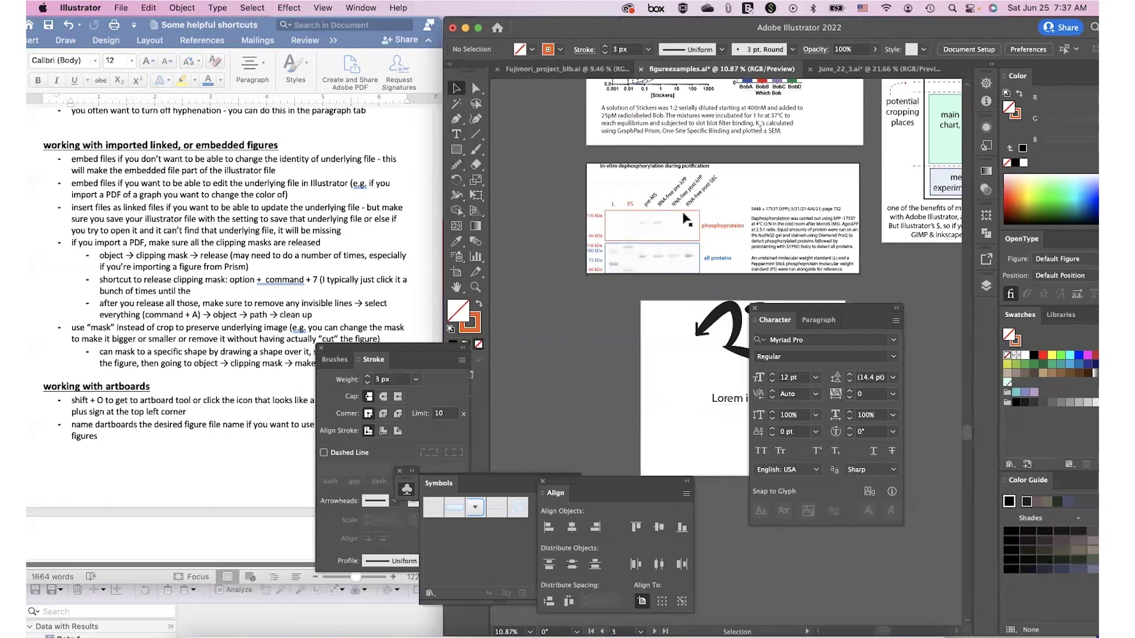
Step: Examine the gel images on the dephosphorylation artboard, selecting the figure group and clearing the selection
{"action": "scroll", "coordinate": [683, 225], "scroll_direction": "right", "scroll_amount": 1}
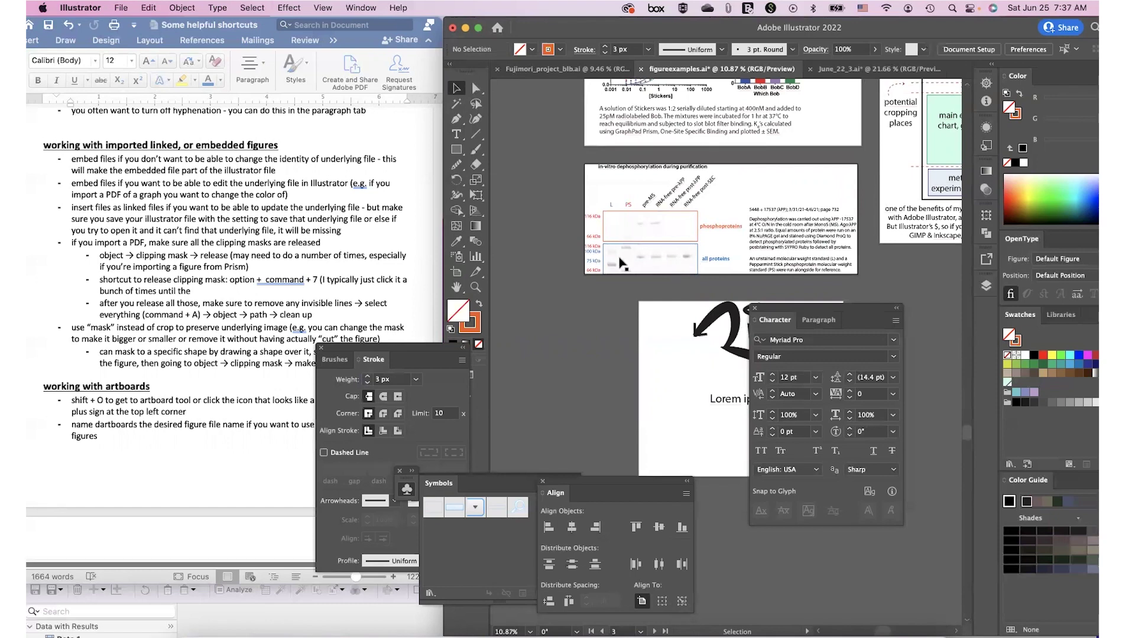
{"action": "scroll", "coordinate": [622, 264], "scroll_direction": "up", "scroll_amount": 3}
{"action": "scroll", "coordinate": [622, 265], "scroll_direction": "right", "scroll_amount": 1}
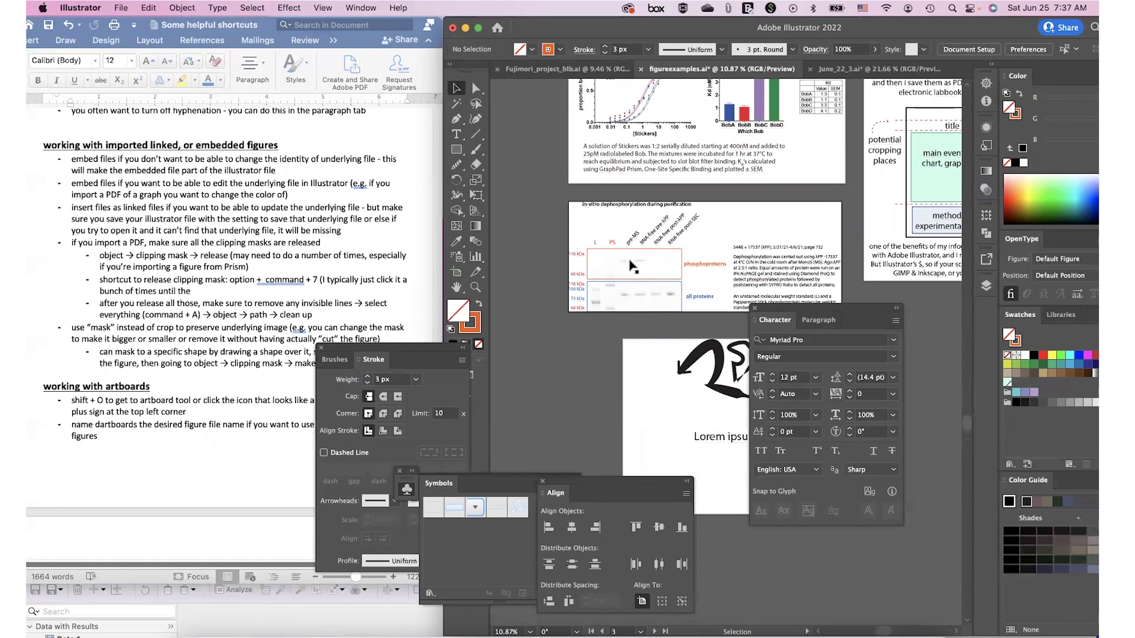
{"action": "scroll", "coordinate": [630, 263], "scroll_direction": "up", "scroll_amount": 1}
{"action": "scroll", "coordinate": [630, 272], "scroll_direction": "up", "scroll_amount": 2}
{"action": "scroll", "coordinate": [630, 272], "scroll_direction": "right", "scroll_amount": 1}
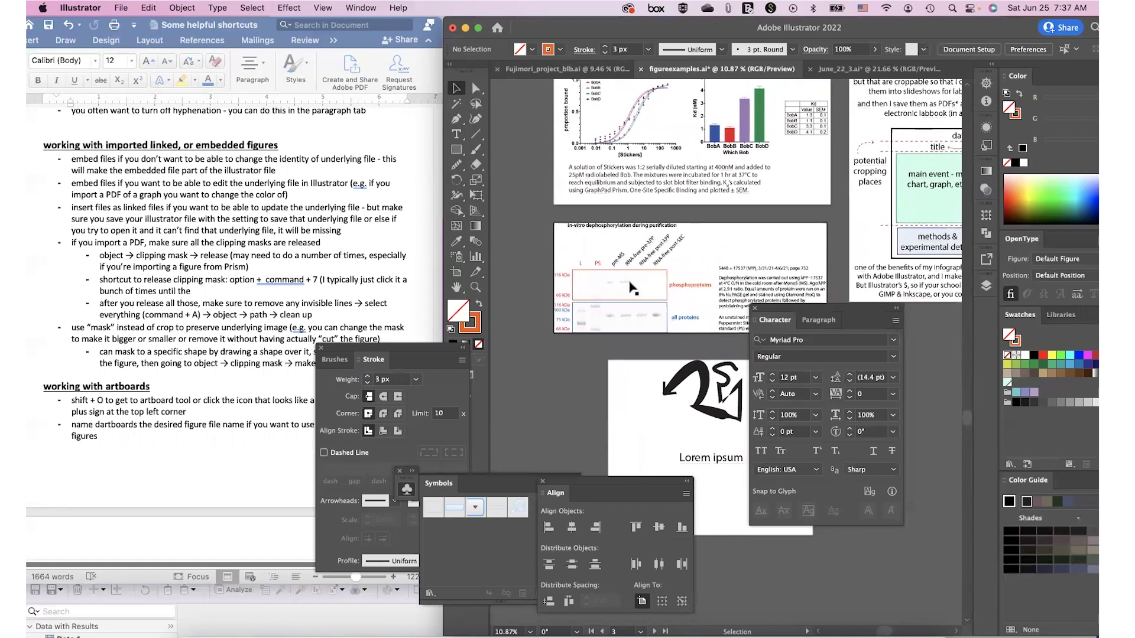
{"action": "left_click", "coordinate": [634, 288]}
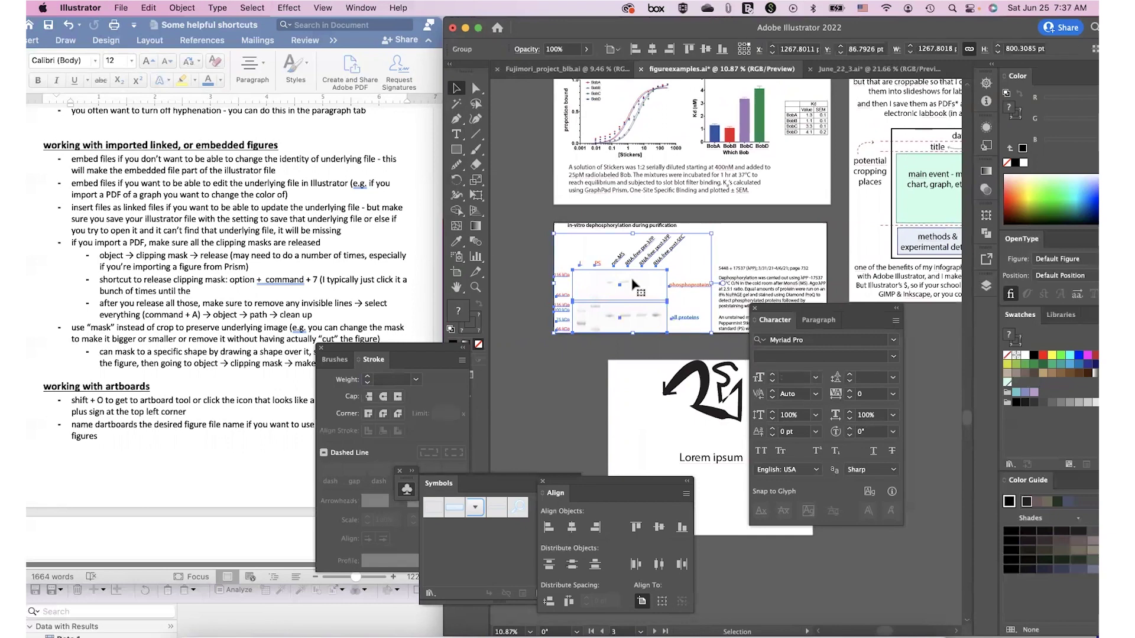
{"action": "left_click", "coordinate": [529, 169]}
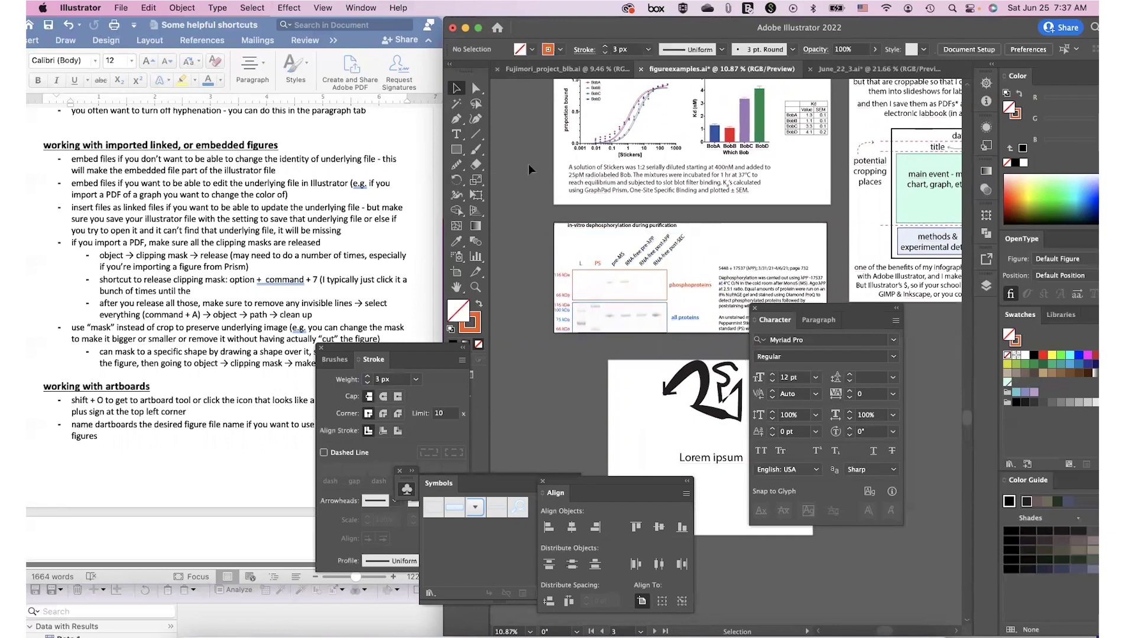
{"action": "left_click", "coordinate": [121, 7]}
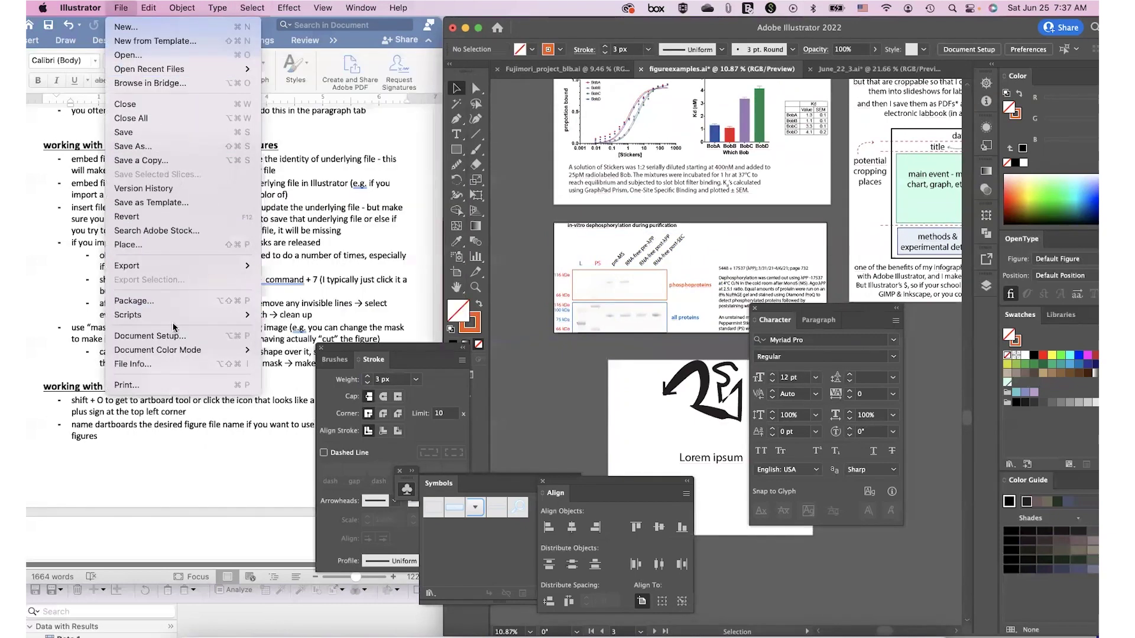
{"action": "left_click", "coordinate": [185, 153]}
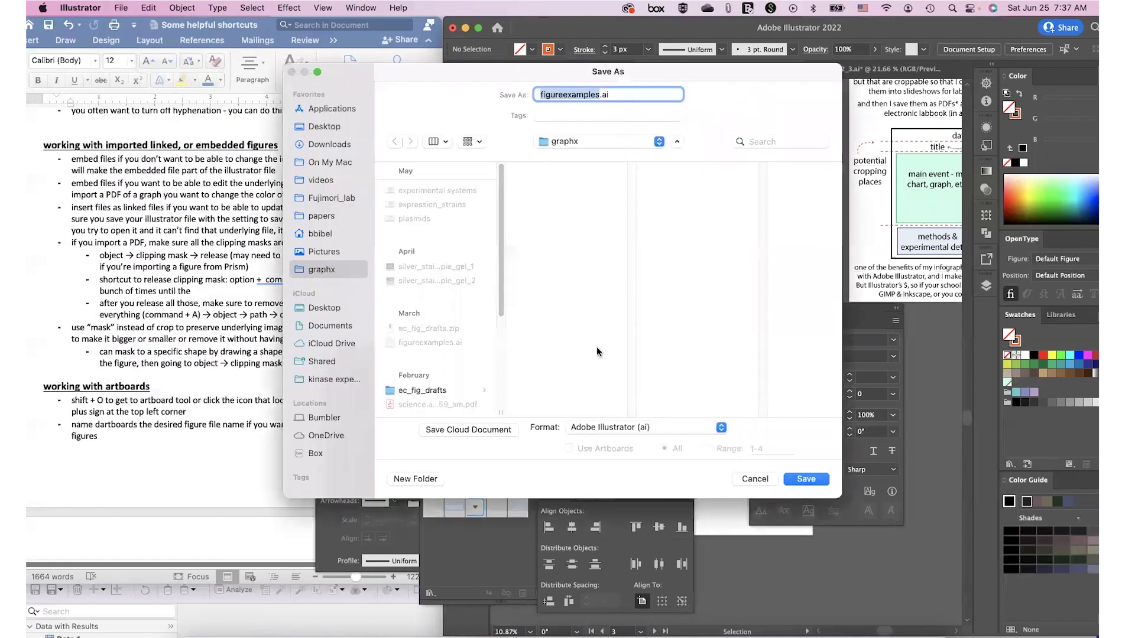
{"action": "left_click", "coordinate": [763, 482]}
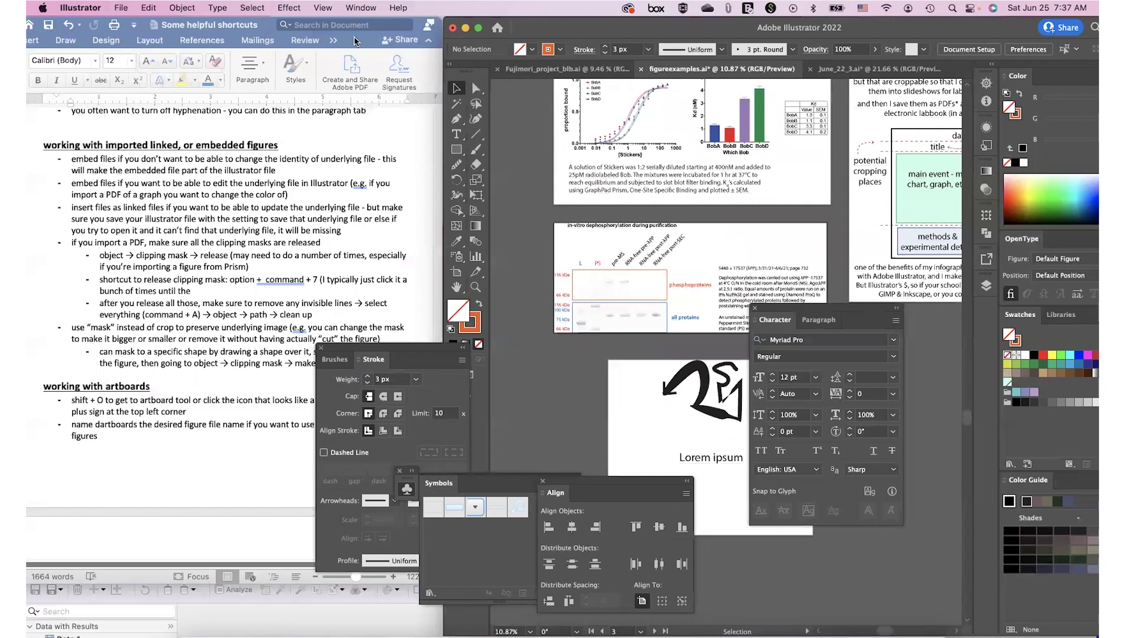
Step: Save the figureexamples.ai document
{"action": "left_click", "coordinate": [121, 8]}
{"action": "left_click", "coordinate": [139, 134]}
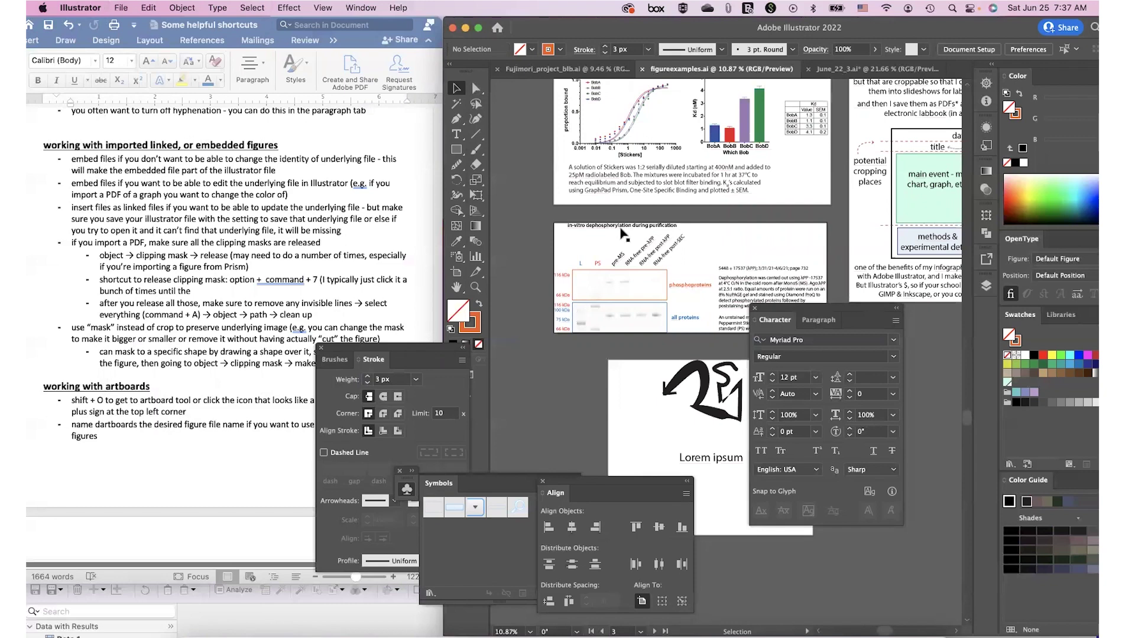
Step: Examine the imported binding curve on the Bob-Stickers artboard, selecting its group and deselecting it
{"action": "scroll", "coordinate": [622, 235], "scroll_direction": "up", "scroll_amount": 1}
{"action": "scroll", "coordinate": [622, 235], "scroll_direction": "right", "scroll_amount": 1}
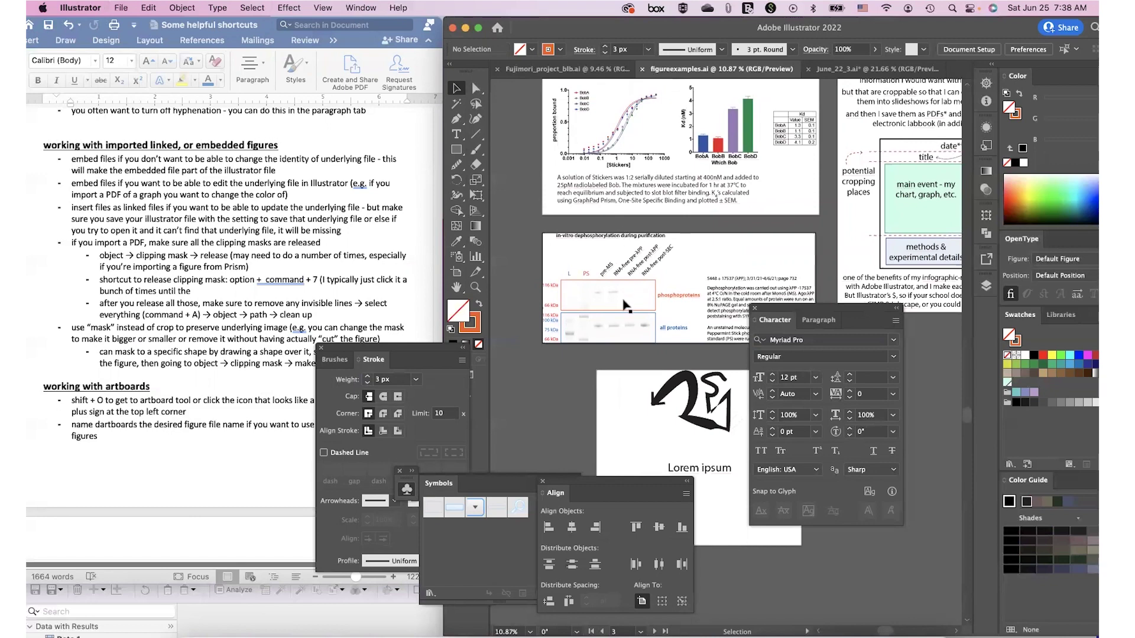
{"action": "scroll", "coordinate": [626, 305], "scroll_direction": "up", "scroll_amount": 3}
{"action": "scroll", "coordinate": [626, 305], "scroll_direction": "right", "scroll_amount": 1}
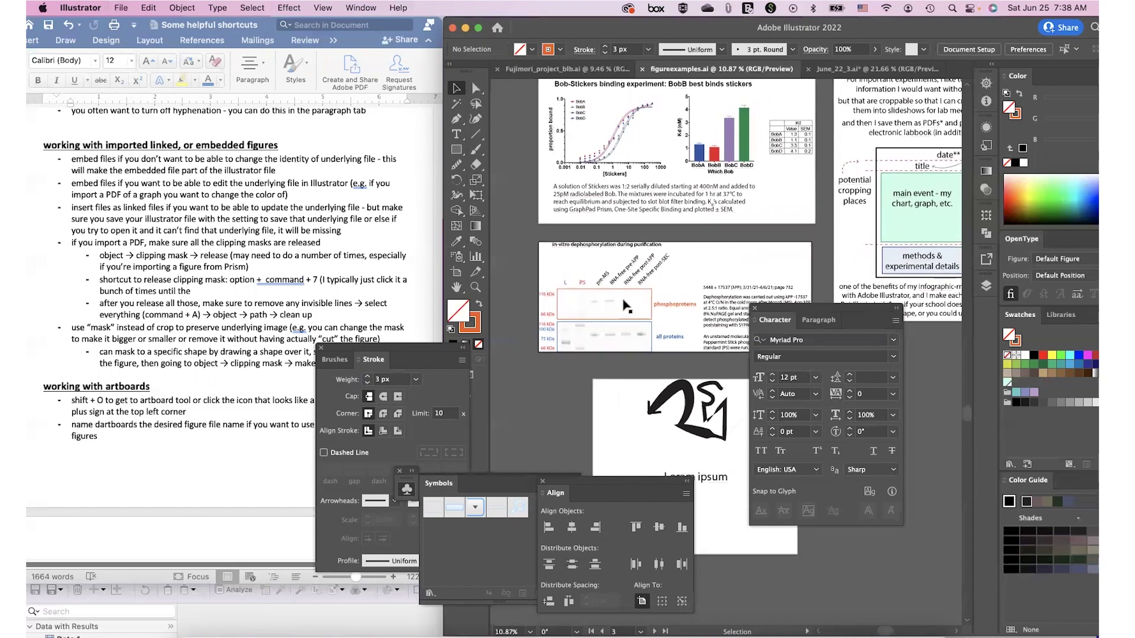
{"action": "scroll", "coordinate": [626, 303], "scroll_direction": "up", "scroll_amount": 1}
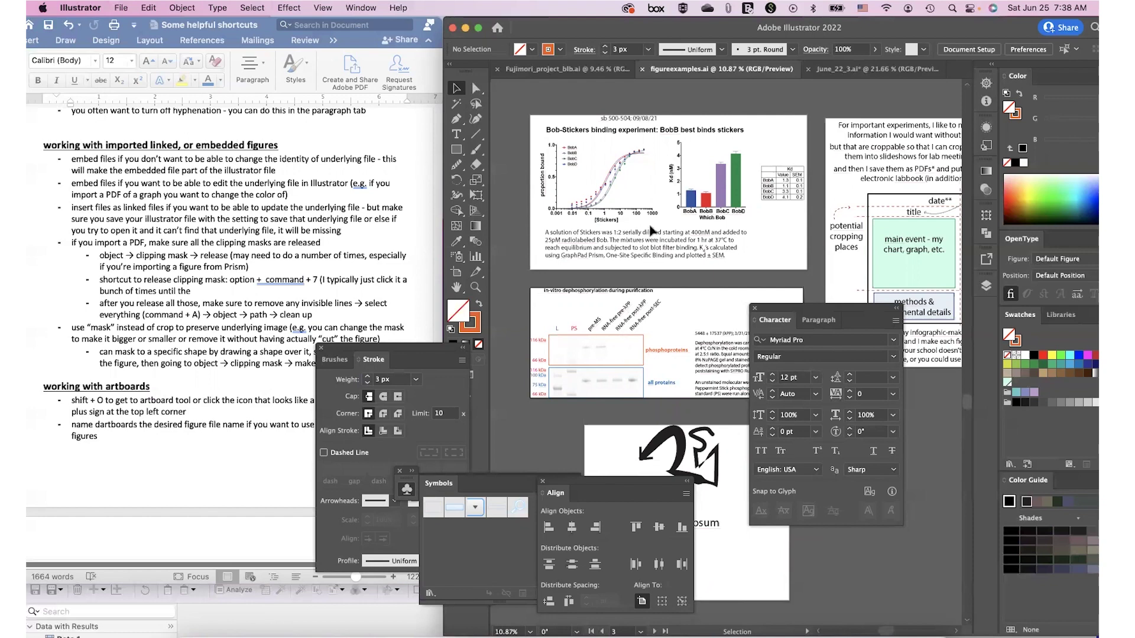
{"action": "scroll", "coordinate": [660, 222], "scroll_direction": "up", "scroll_amount": 1}
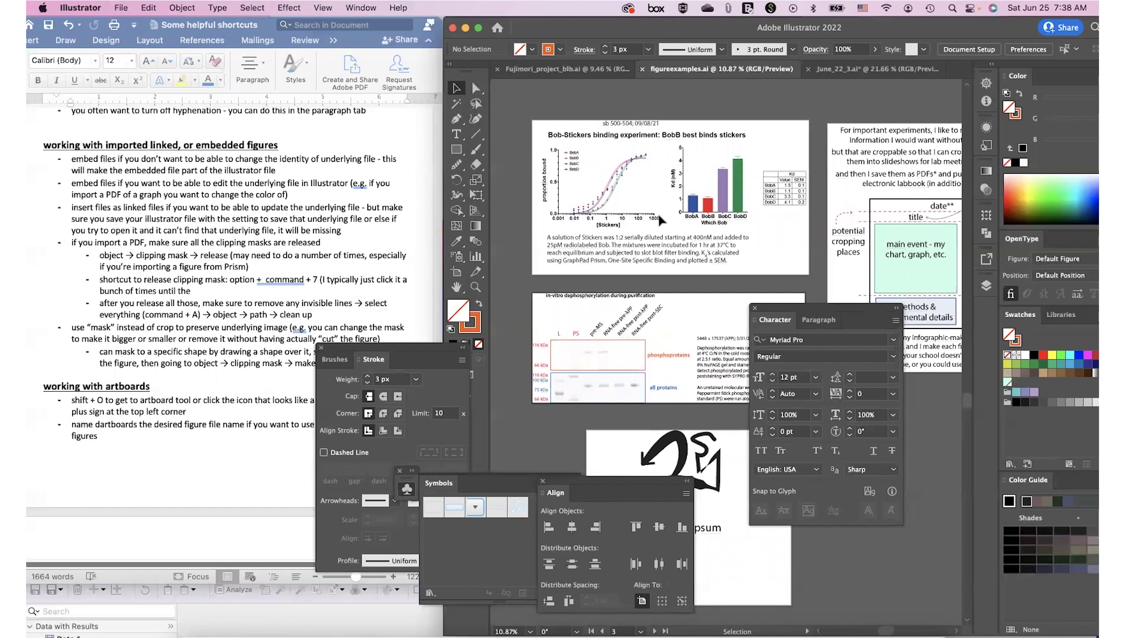
{"action": "left_click", "coordinate": [620, 186]}
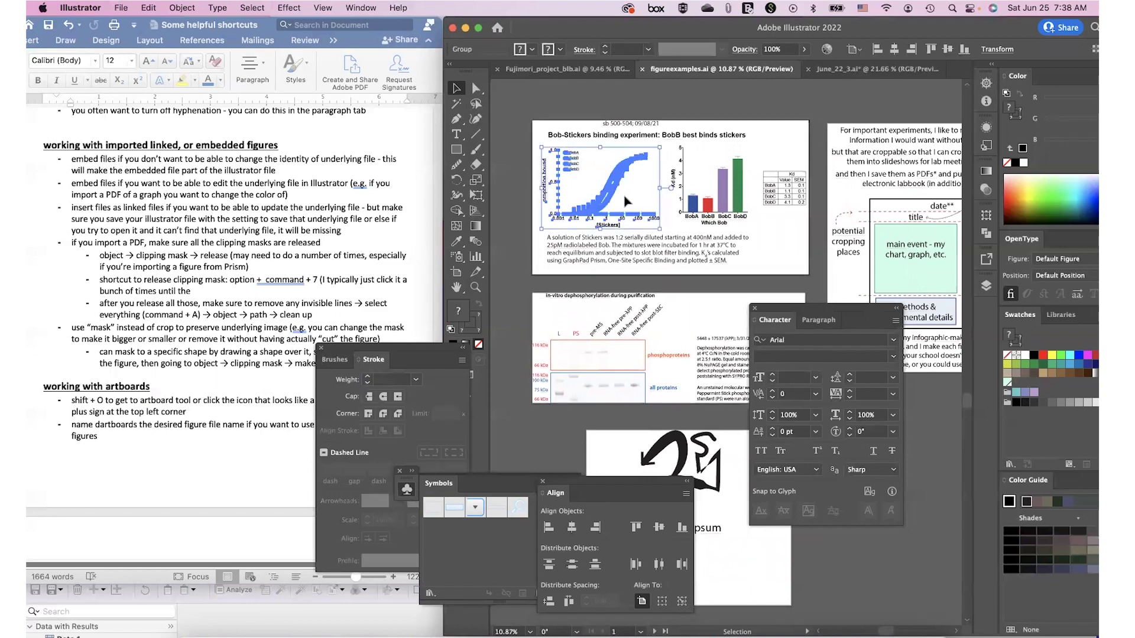
{"action": "key", "text": "shift+super+a"}
Step: Switch to Prism, export the qPCR standard curve as exampleqpcr.pdf, and place it as a linked file in the Illustrator document
{"action": "scroll", "coordinate": [624, 202], "scroll_direction": "down", "scroll_amount": 3}
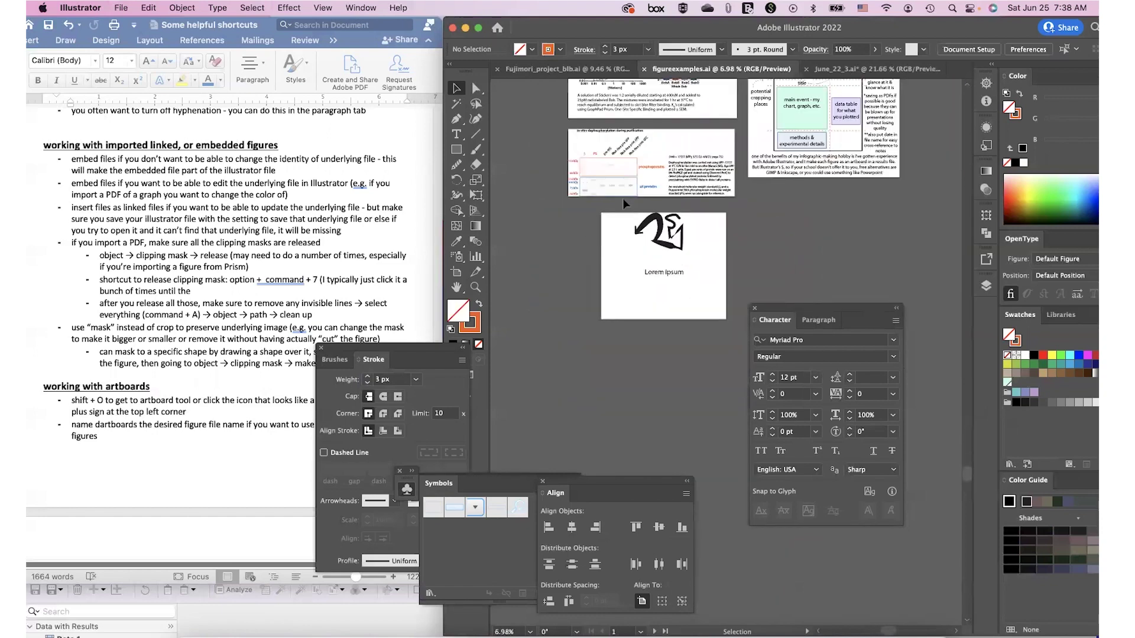
{"action": "scroll", "coordinate": [622, 197], "scroll_direction": "down", "scroll_amount": 2}
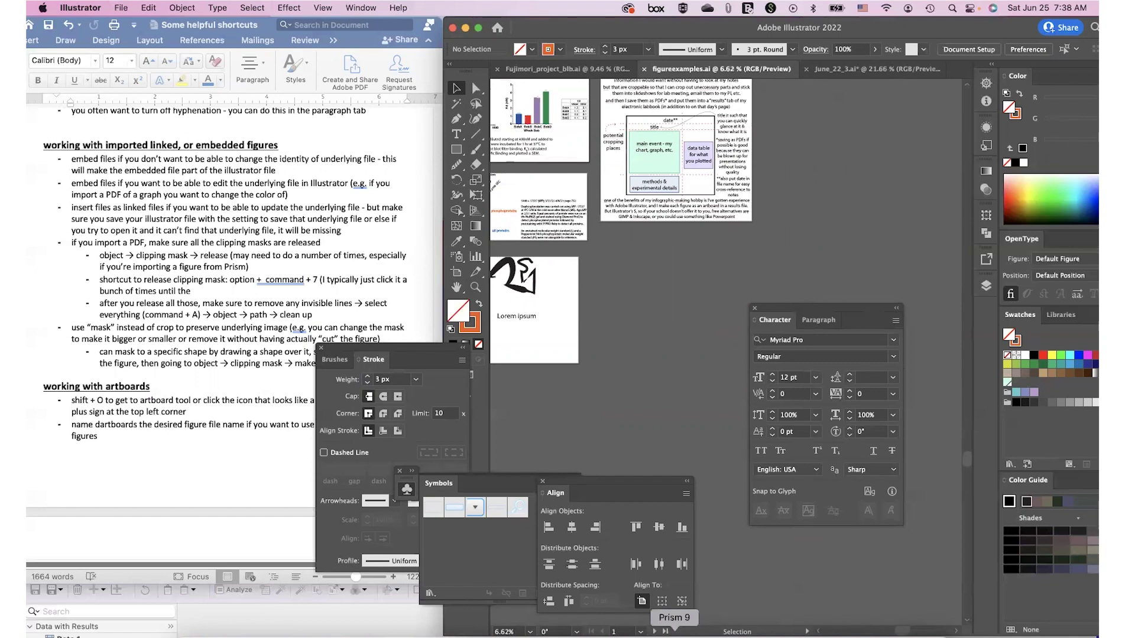
{"action": "left_click", "coordinate": [674, 632]}
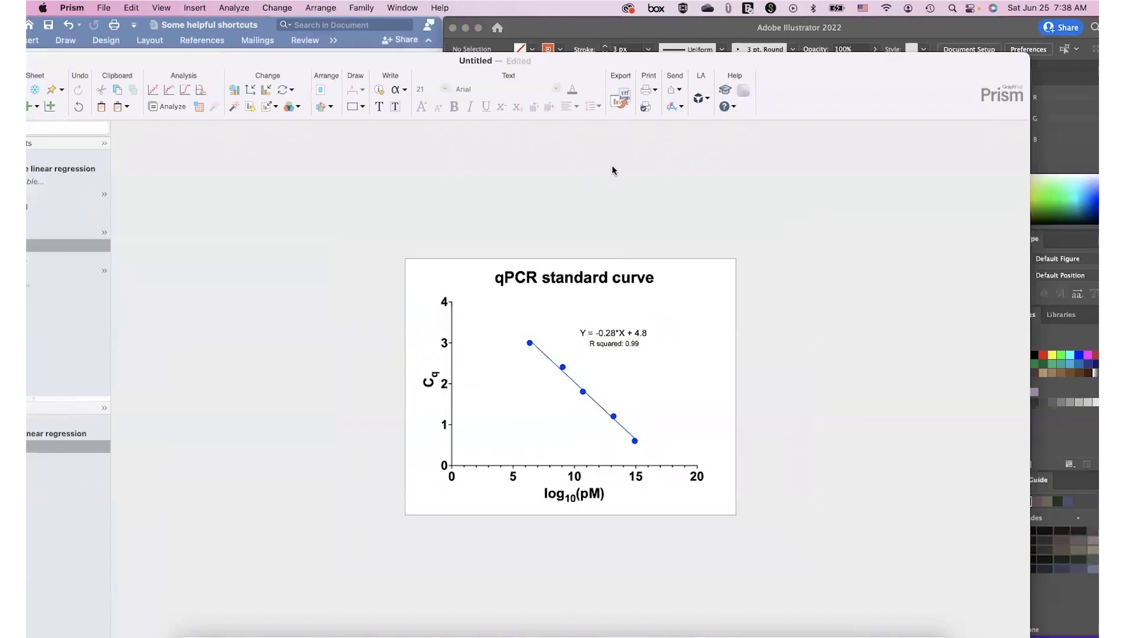
{"action": "left_click", "coordinate": [617, 99]}
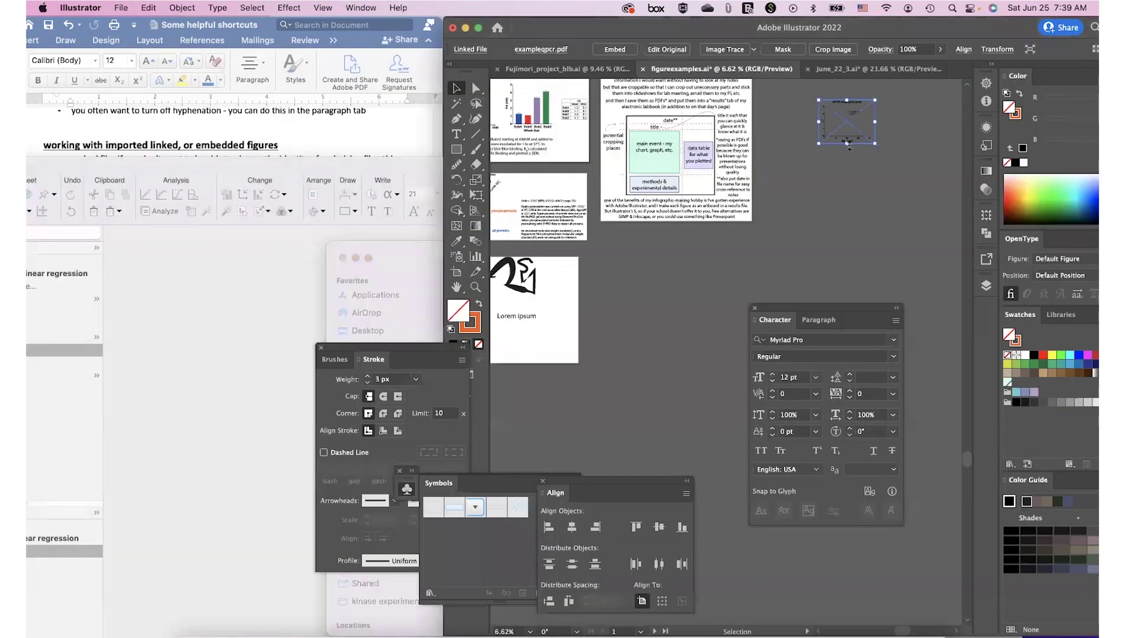
Step: Move the linked exampleqpcr.pdf graph onto the "Lorem ipsum" artboard, near its lower-left corner
{"action": "left_click_drag", "start_coordinate": [846, 120], "coordinate": [536, 355]}
{"action": "key", "text": "super+equal"}
{"action": "key", "text": "super+equal"}
{"action": "key", "text": "super+equal"}
{"action": "scroll", "coordinate": [538, 338], "scroll_direction": "down", "scroll_amount": 5}
{"action": "scroll", "coordinate": [537, 338], "scroll_direction": "left", "scroll_amount": 5}
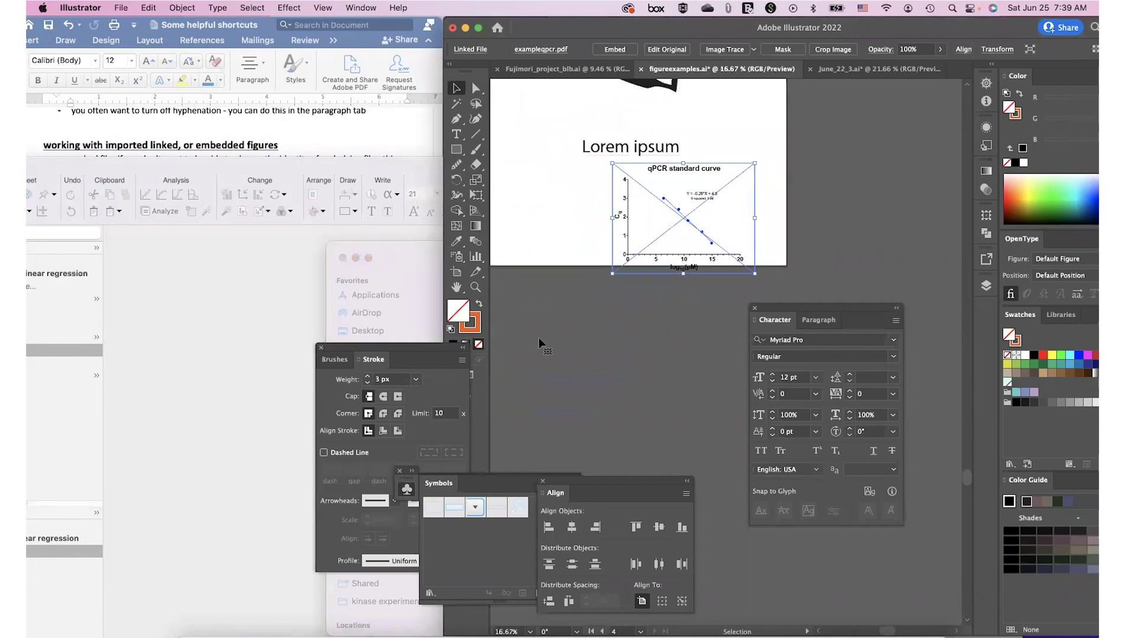
{"action": "left_click_drag", "start_coordinate": [679, 228], "coordinate": [516, 215]}
{"action": "scroll", "coordinate": [516, 215], "scroll_direction": "left", "scroll_amount": 3}
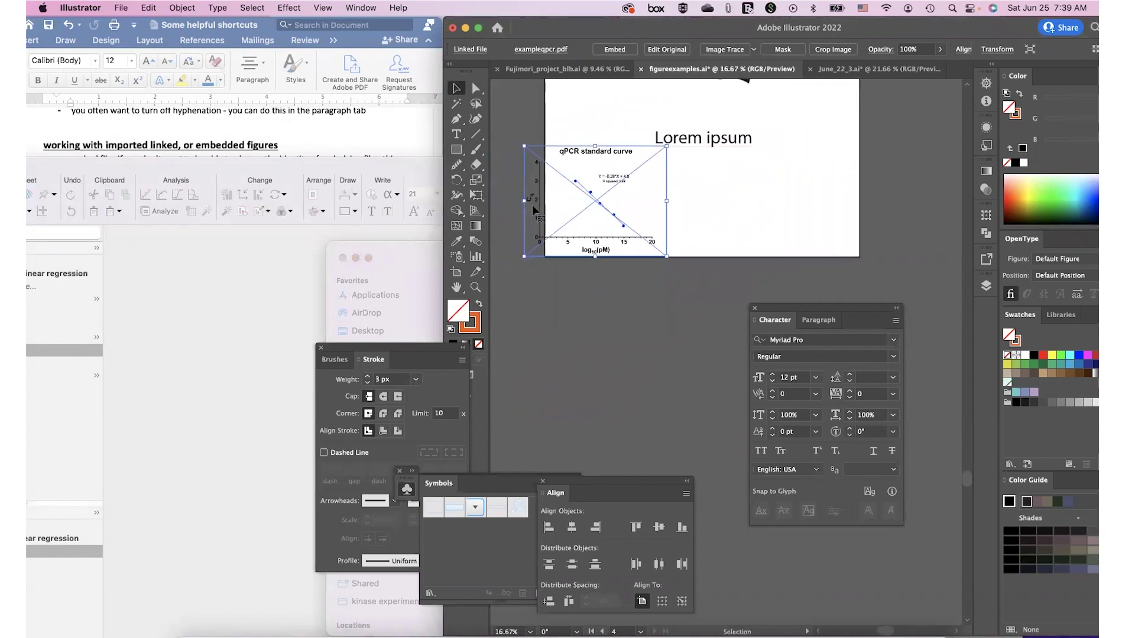
Step: Embed the linked qPCR standard curve graph in the document and reselect it as a group
{"action": "scroll", "coordinate": [580, 188], "scroll_direction": "up", "scroll_amount": 4}
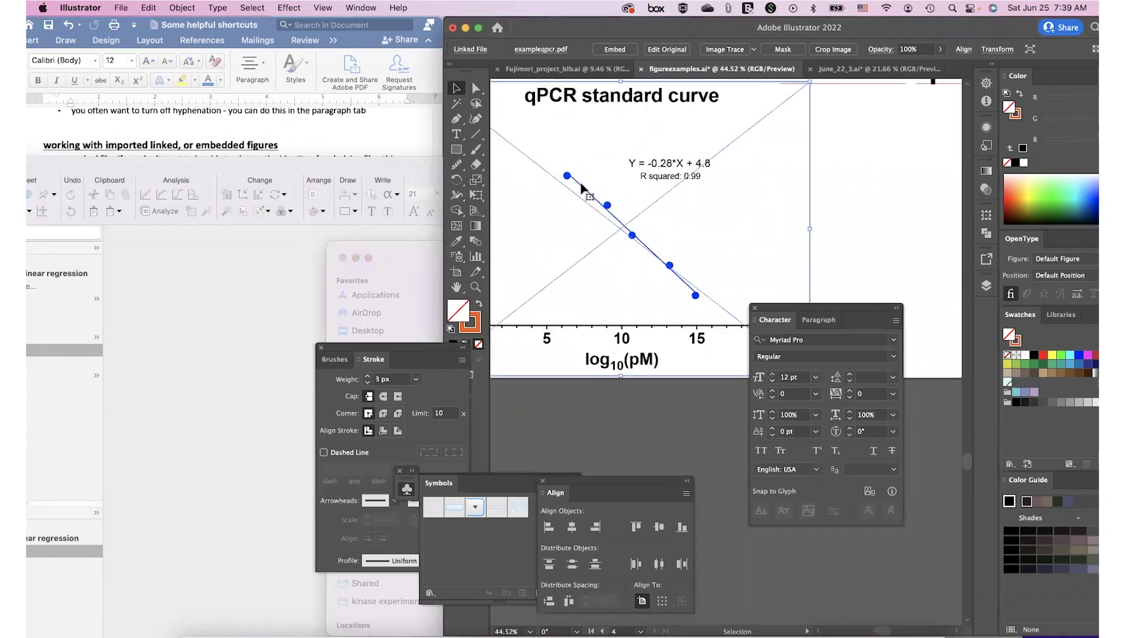
{"action": "scroll", "coordinate": [635, 218], "scroll_direction": "down", "scroll_amount": 3}
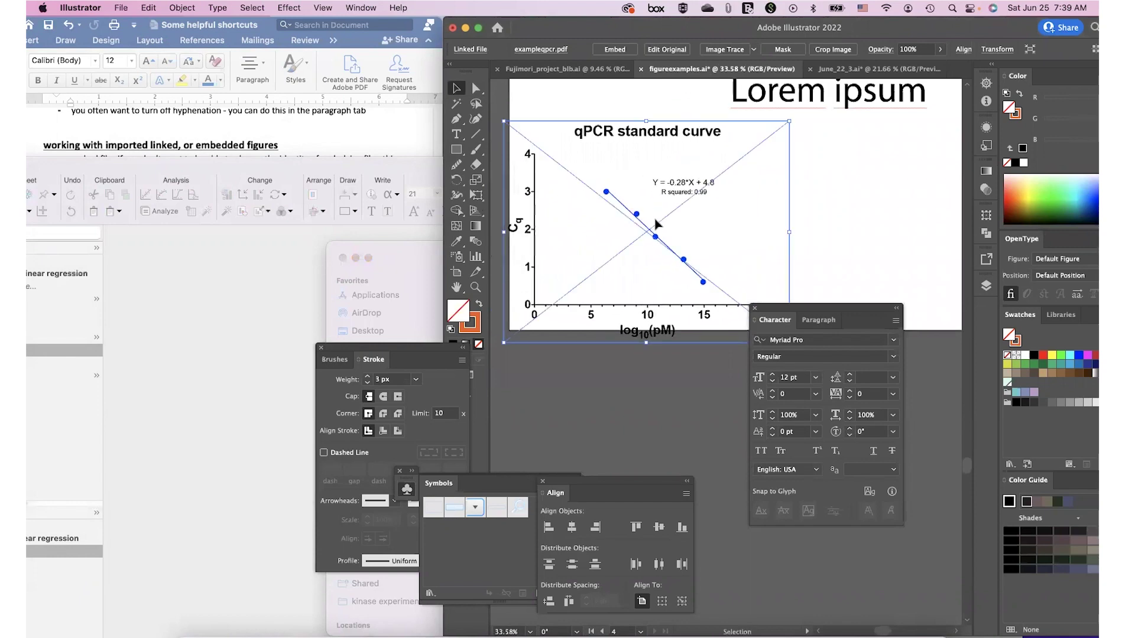
{"action": "left_click", "coordinate": [605, 52]}
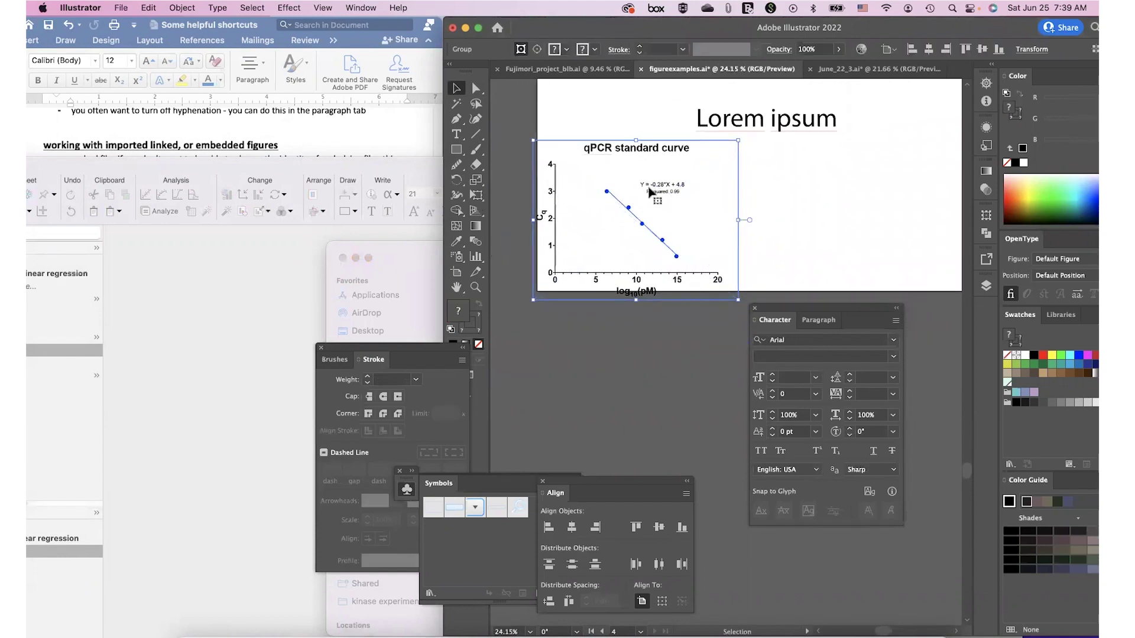
{"action": "left_click", "coordinate": [767, 215]}
{"action": "left_click", "coordinate": [679, 188]}
{"action": "scroll", "coordinate": [680, 188], "scroll_direction": "down", "scroll_amount": 1}
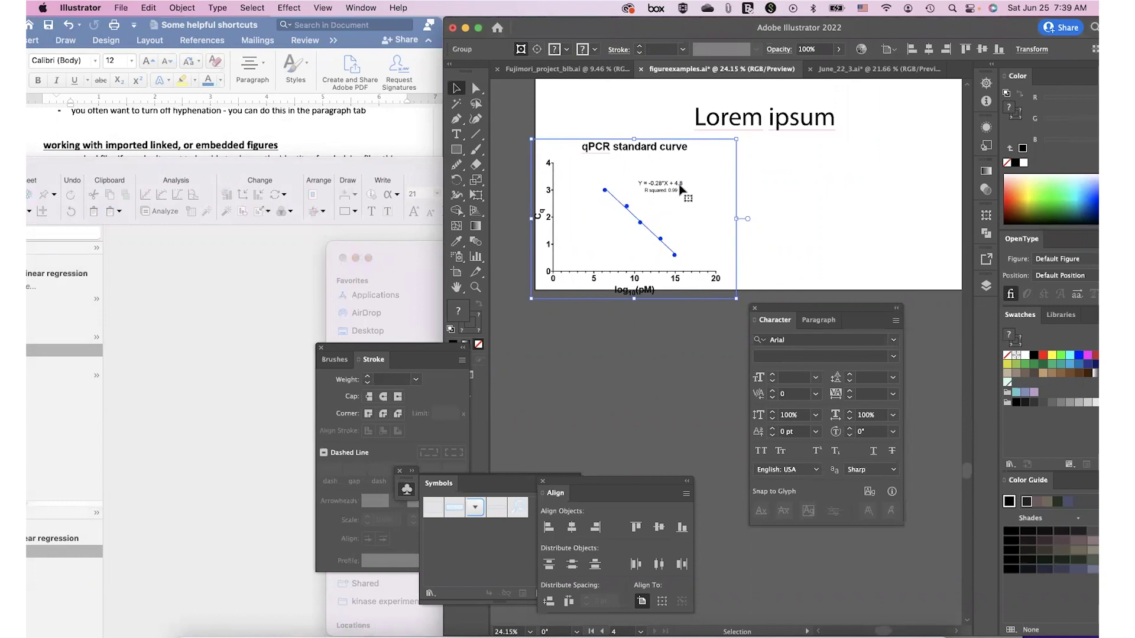
Step: Bring the Word shortcut notes forward, return to Illustrator, and isolate the embedded qPCR graph group to inspect its structure
{"action": "key", "text": "super+Tab"}
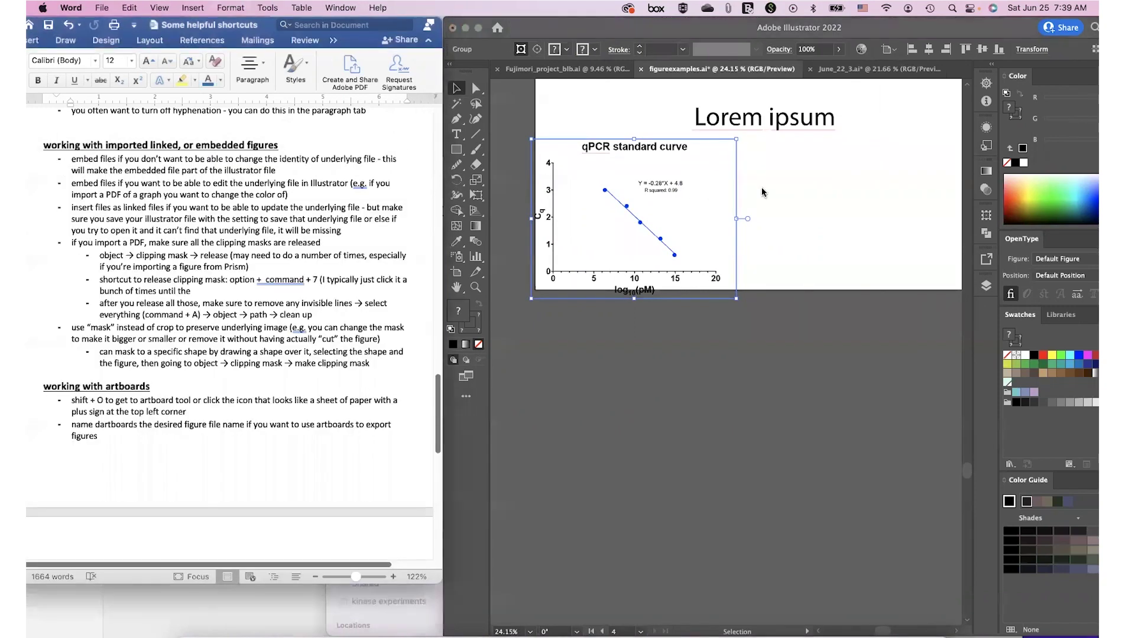
{"action": "left_click", "coordinate": [636, 232]}
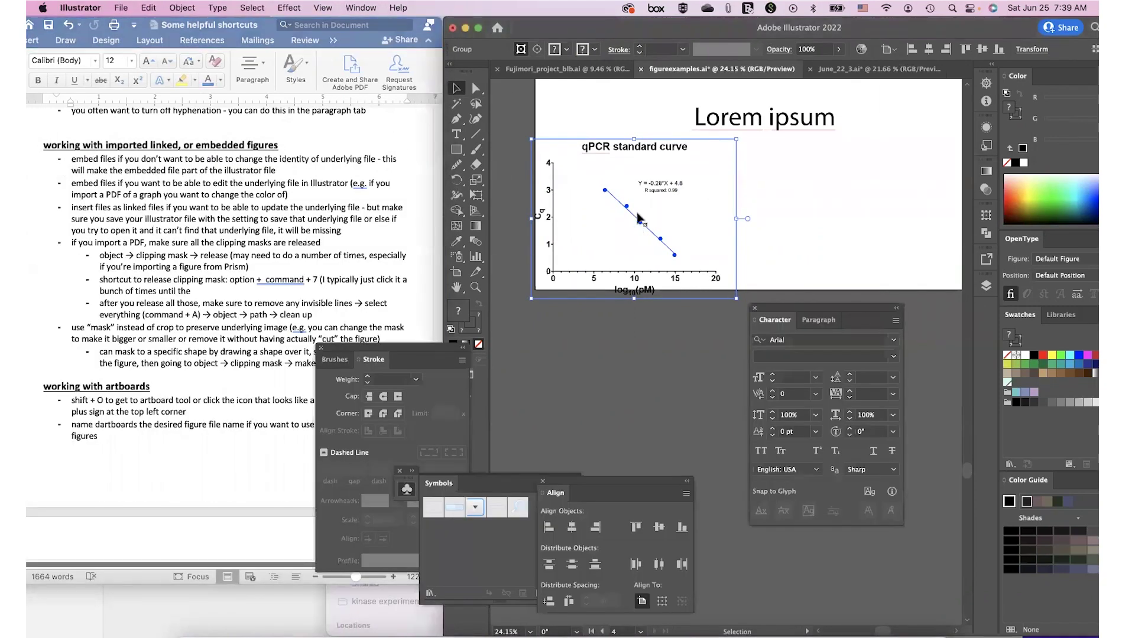
{"action": "key", "text": "a"}
{"action": "left_click", "coordinate": [692, 229]}
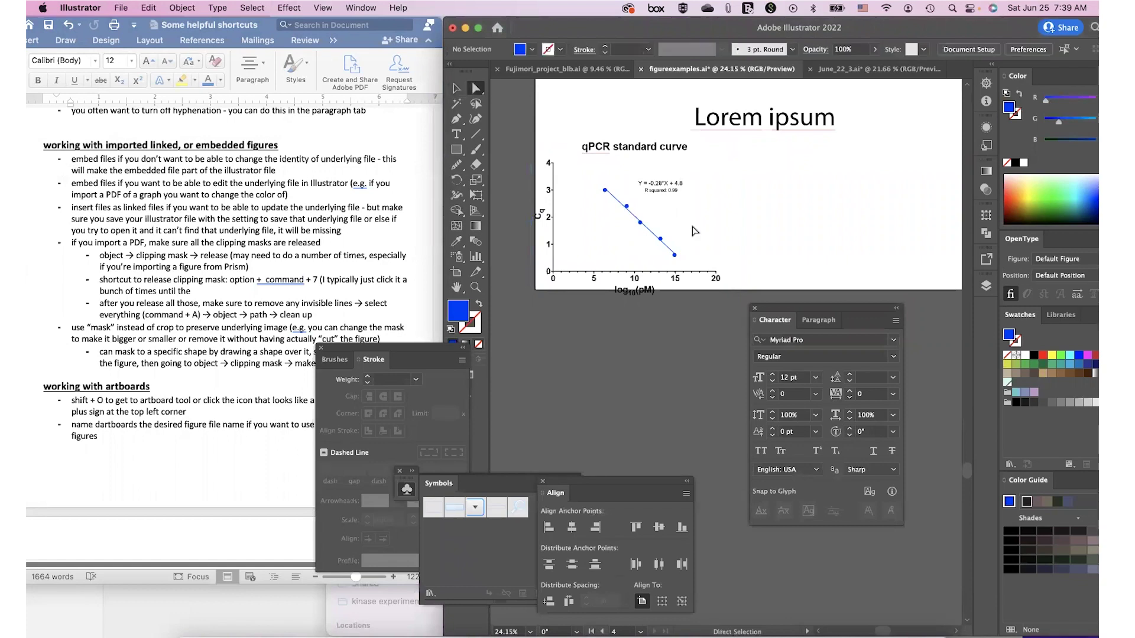
{"action": "key", "text": "v"}
{"action": "double_click", "coordinate": [661, 225]}
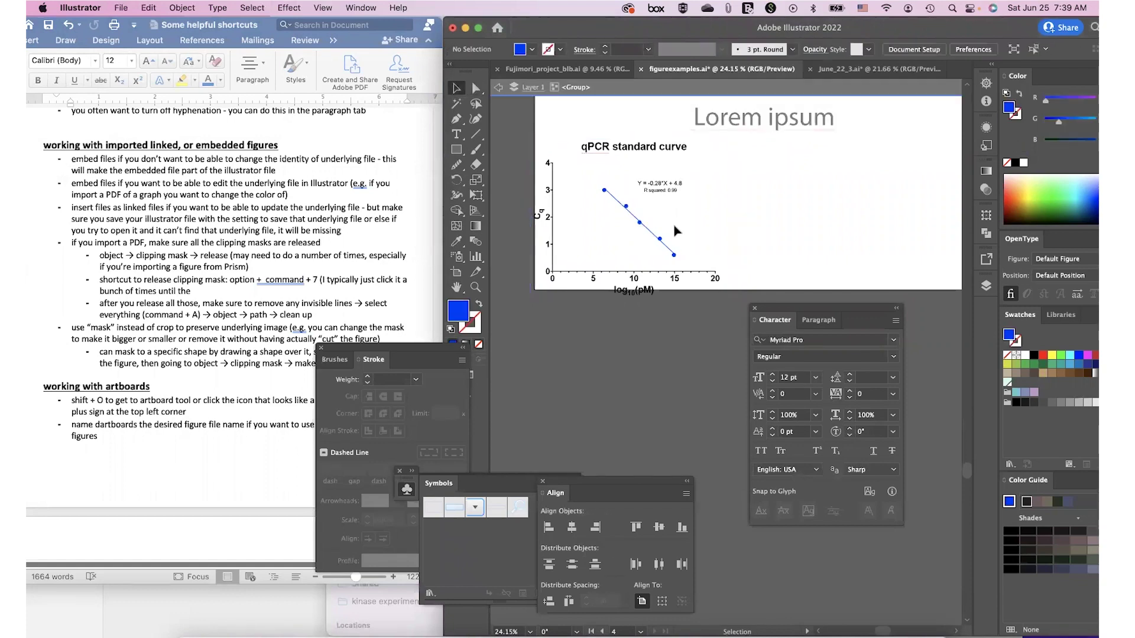
Step: Exit isolation and move the embedded qPCR graph slightly right, inside the artboard's left edge
{"action": "double_click", "coordinate": [746, 191]}
{"action": "left_click", "coordinate": [715, 191]}
{"action": "left_click_drag", "start_coordinate": [734, 183], "coordinate": [747, 186]}
{"action": "scroll", "coordinate": [746, 188], "scroll_direction": "right", "scroll_amount": 1}
{"action": "scroll", "coordinate": [746, 188], "scroll_direction": "down", "scroll_amount": 1}
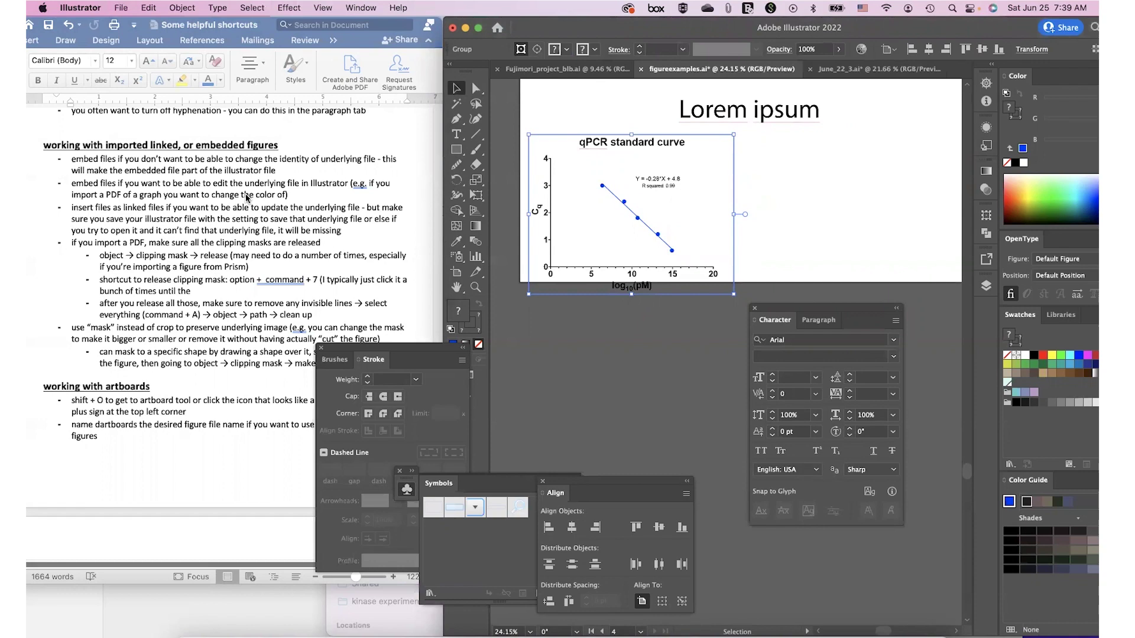
Step: Release the clipping masks on the embedded qPCR graph, repeating the release until all nested masks are gone
{"action": "scroll", "coordinate": [277, 263], "scroll_direction": "down", "scroll_amount": 3}
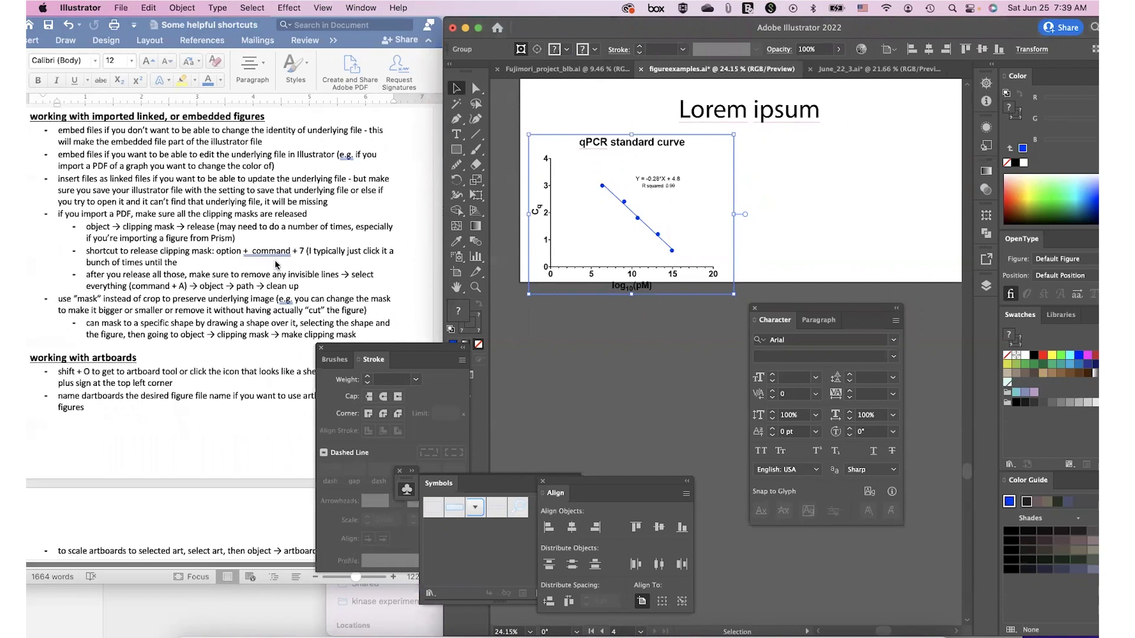
{"action": "left_click", "coordinate": [194, 7]}
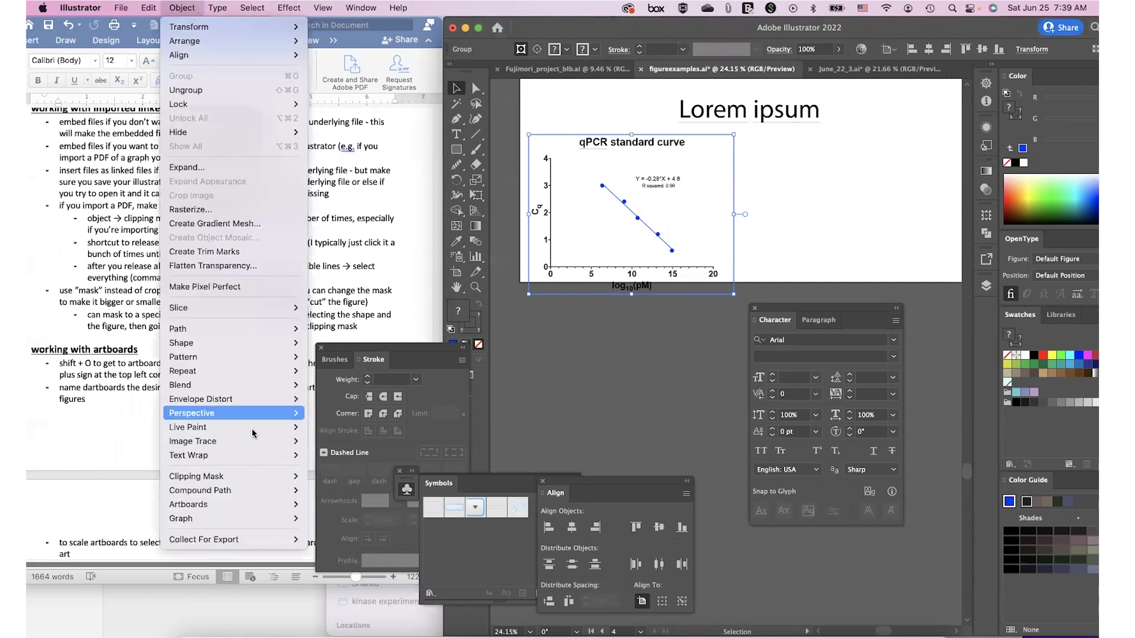
{"action": "mouse_move", "coordinate": [249, 481]}
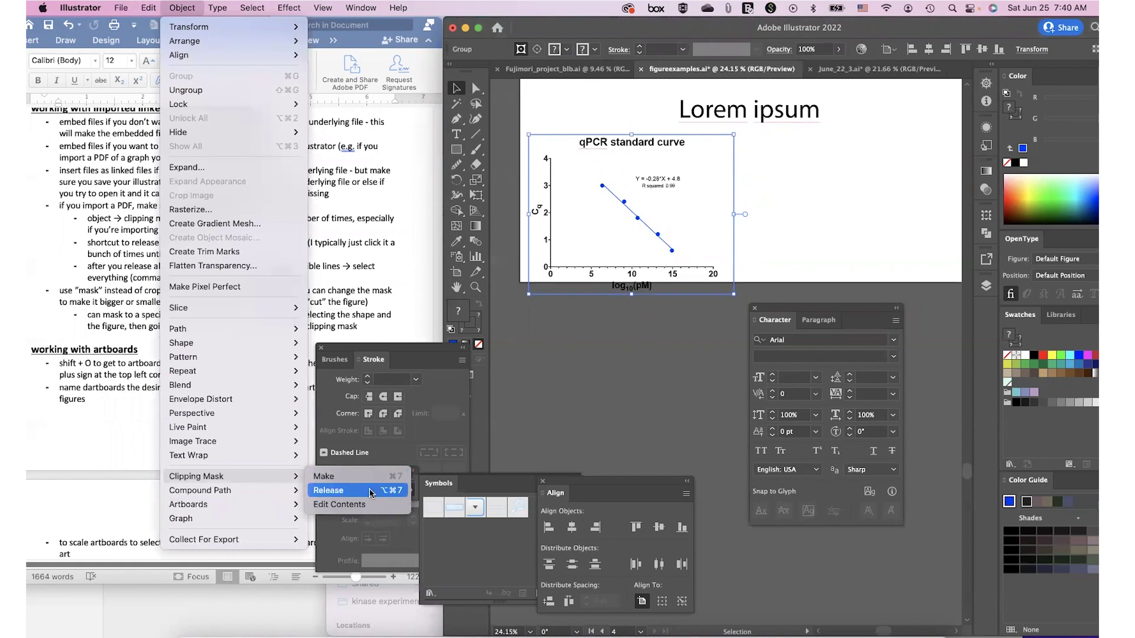
{"action": "left_click", "coordinate": [401, 492]}
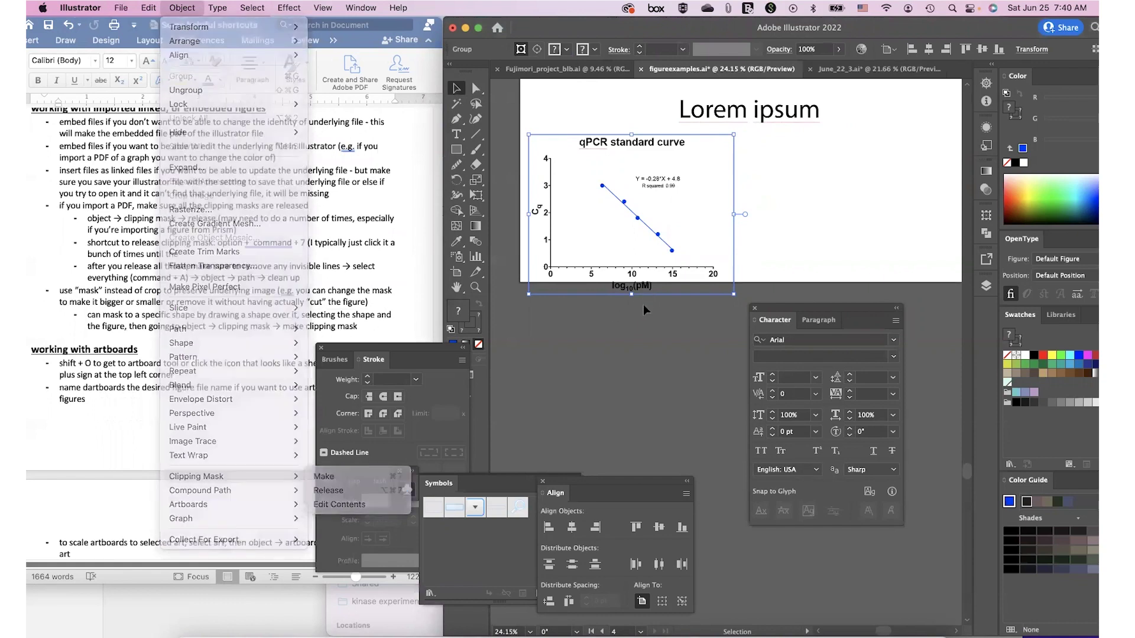
{"action": "key", "text": "alt+super+7"}
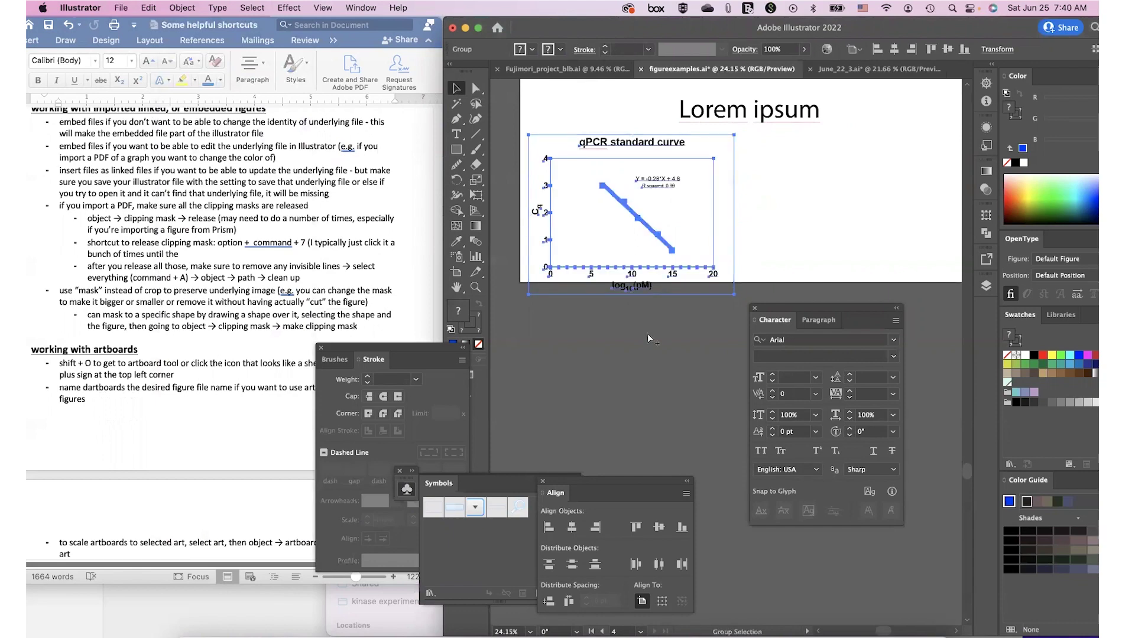
{"action": "left_click", "coordinate": [625, 203]}
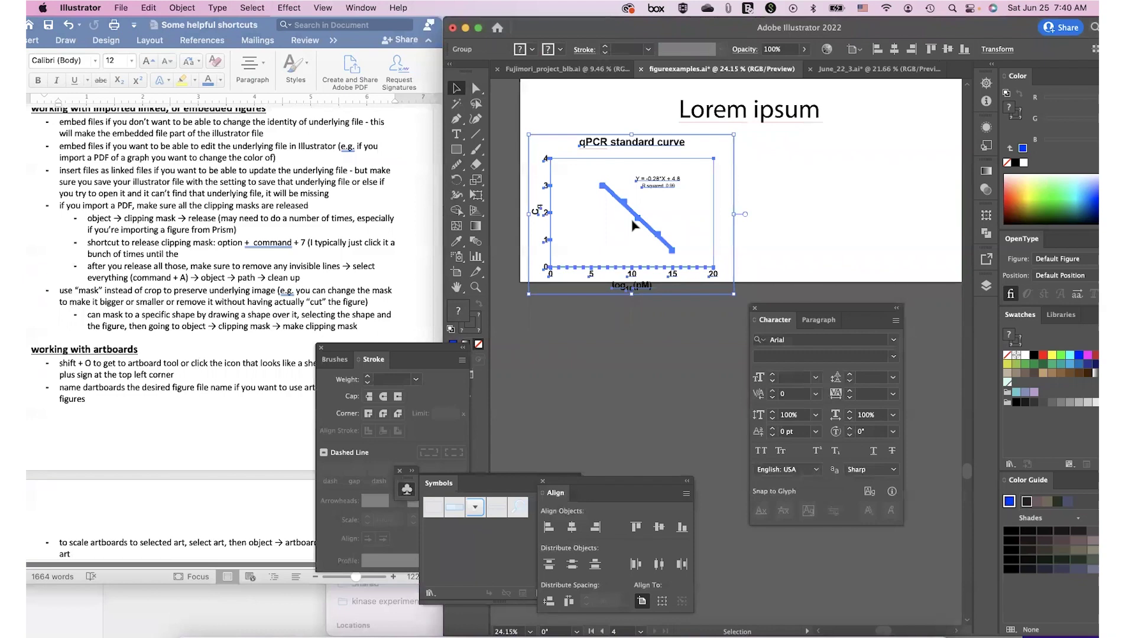
Step: Clean up stray points, unpainted objects and empty text paths in the qPCR graph and "Lorem ipsum" text
{"action": "scroll", "coordinate": [629, 211], "scroll_direction": "up", "scroll_amount": 1}
{"action": "left_click", "coordinate": [779, 168]}
{"action": "scroll", "coordinate": [779, 168], "scroll_direction": "down", "scroll_amount": 2}
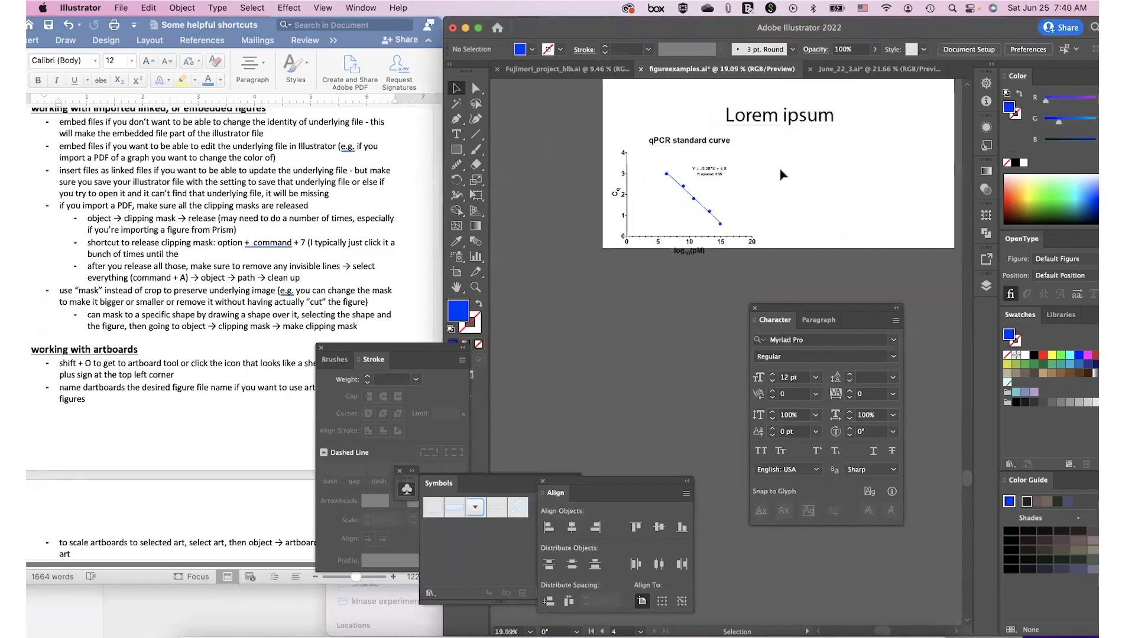
{"action": "left_click_drag", "start_coordinate": [597, 130], "coordinate": [778, 251]}
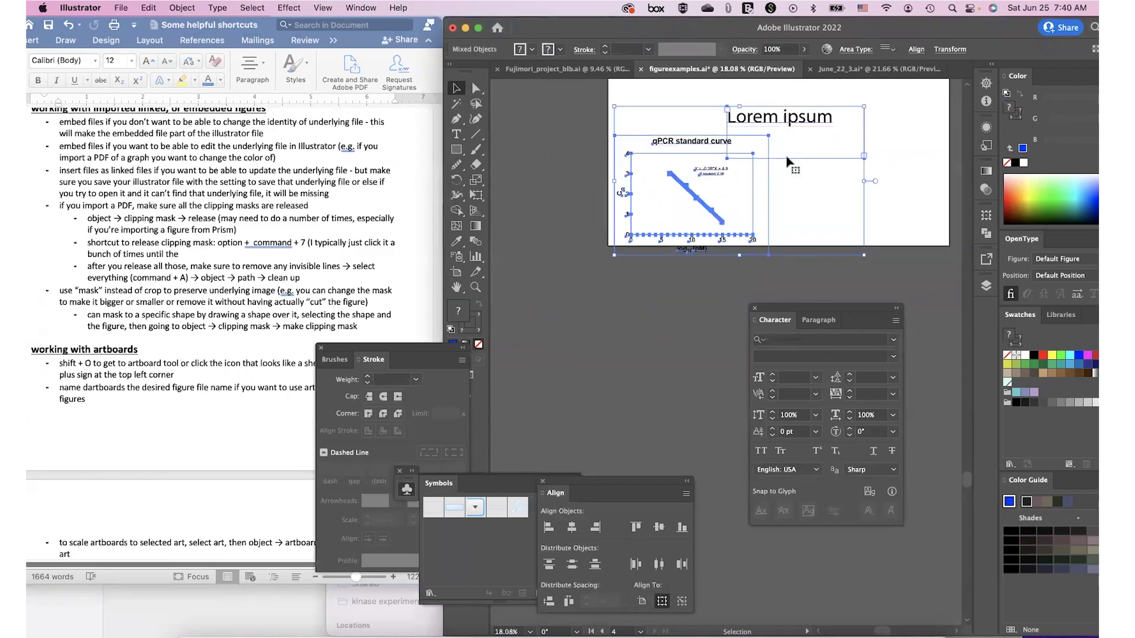
{"action": "scroll", "coordinate": [788, 163], "scroll_direction": "right", "scroll_amount": 3}
{"action": "scroll", "coordinate": [789, 162], "scroll_direction": "up", "scroll_amount": 1}
{"action": "left_click", "coordinate": [182, 7]}
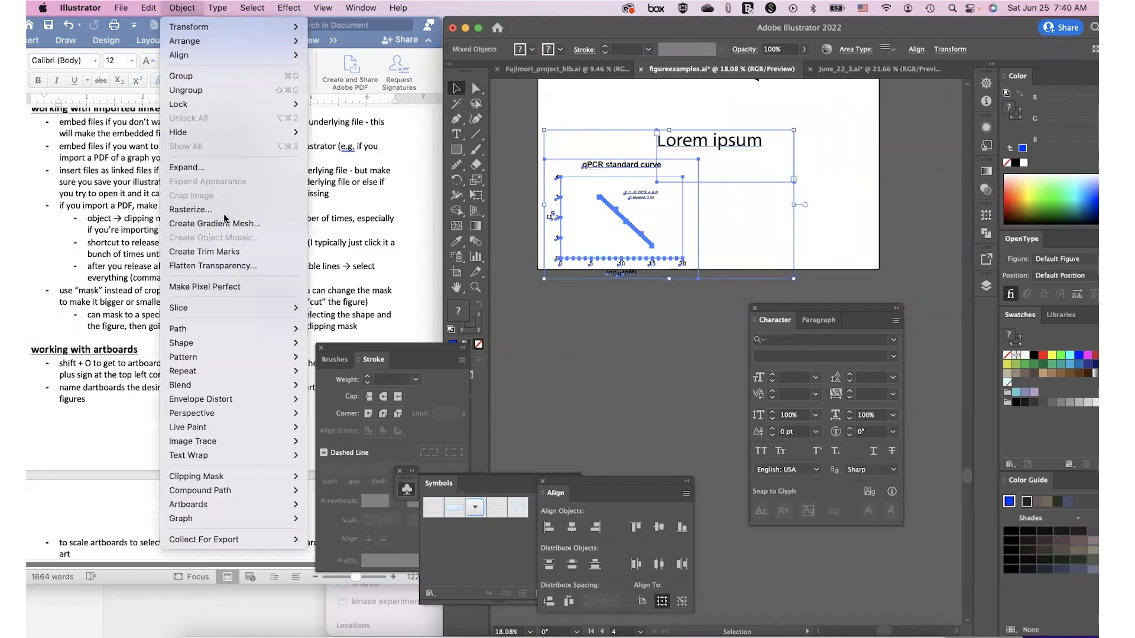
{"action": "mouse_move", "coordinate": [278, 329]}
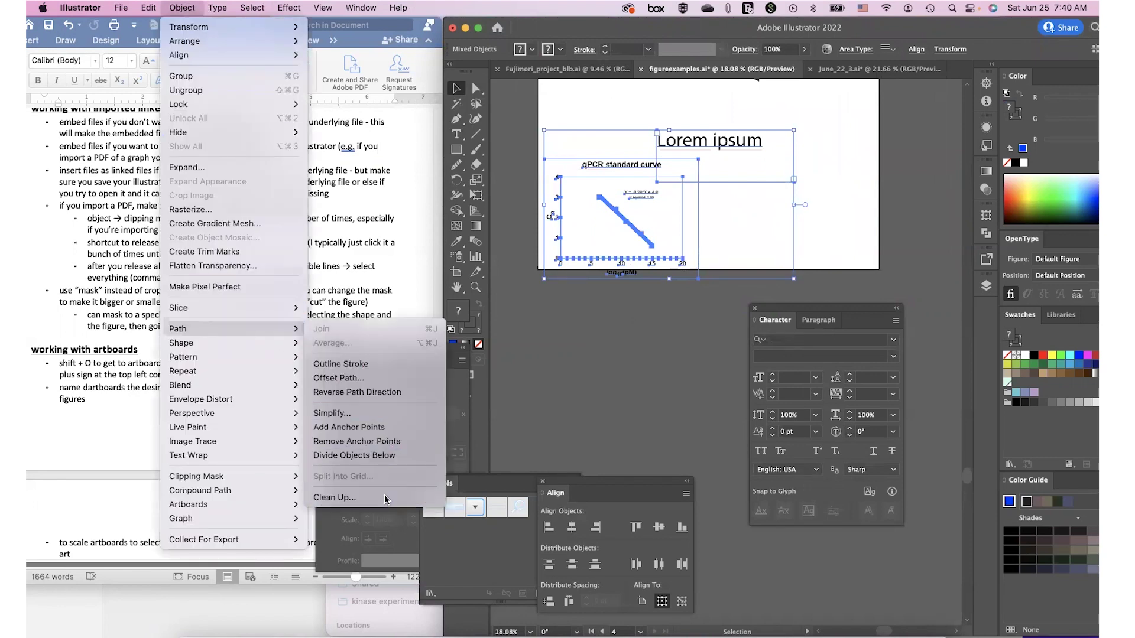
{"action": "left_click", "coordinate": [349, 497]}
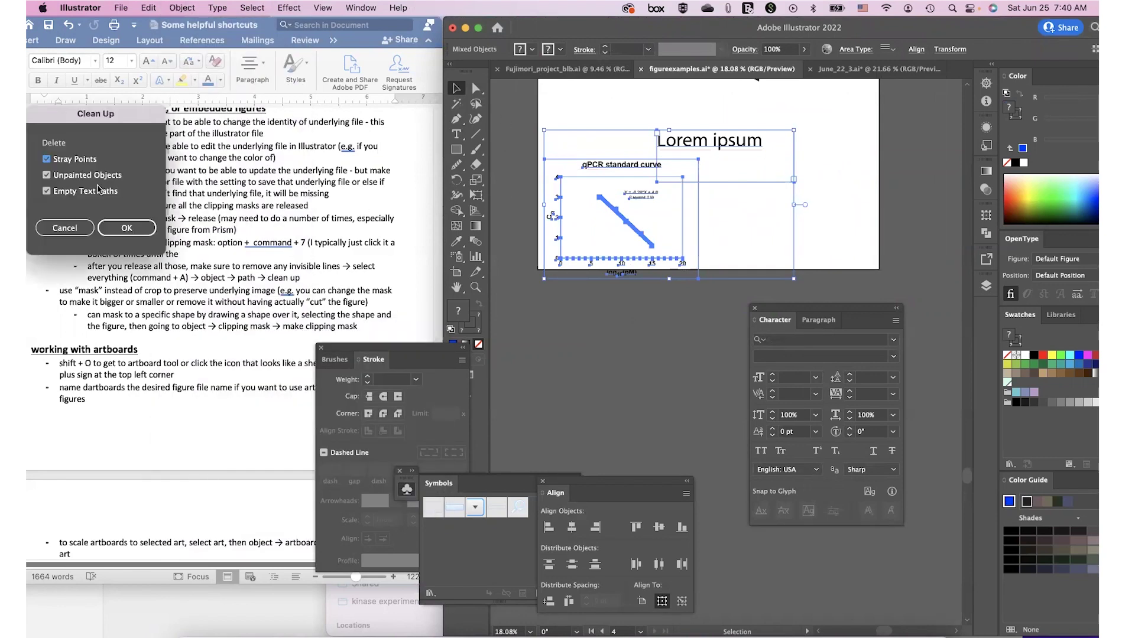
{"action": "left_click", "coordinate": [117, 231]}
{"action": "left_click", "coordinate": [737, 221]}
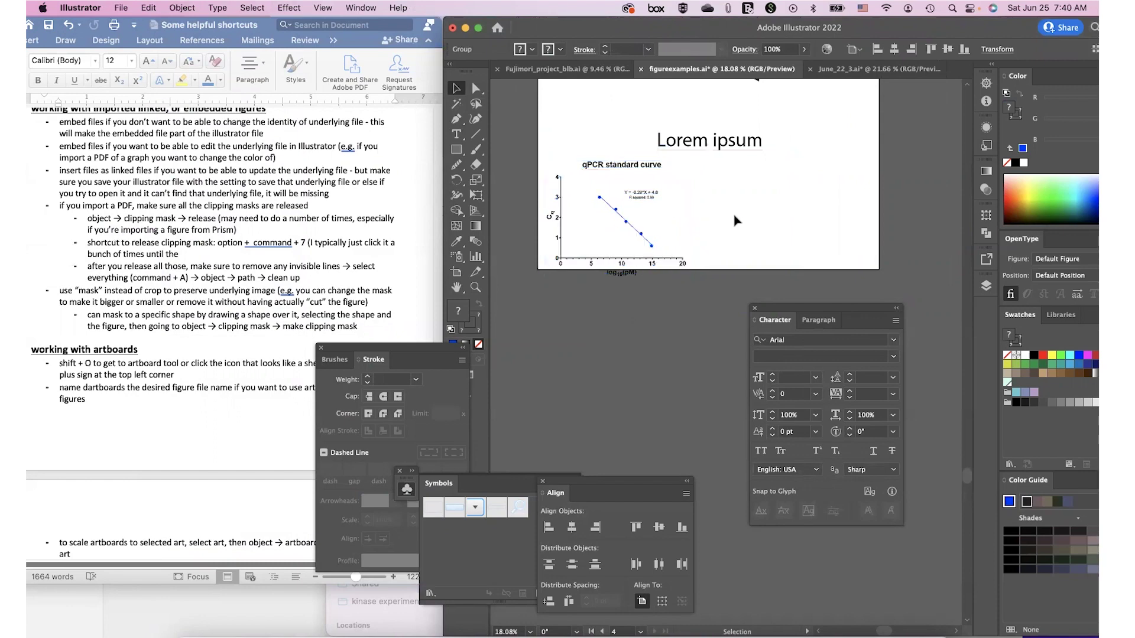
Step: Isolate the cleaned-up qPCR graph group to inspect a single data point, and exit isolation
{"action": "double_click", "coordinate": [631, 223]}
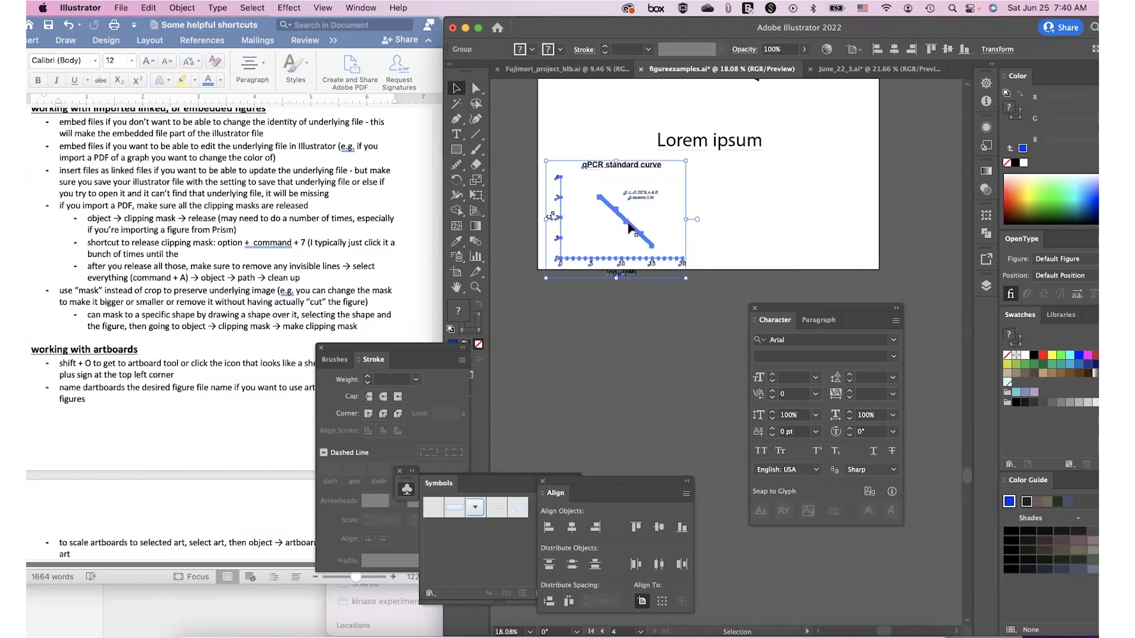
{"action": "scroll", "coordinate": [631, 225], "scroll_direction": "up", "scroll_amount": 3}
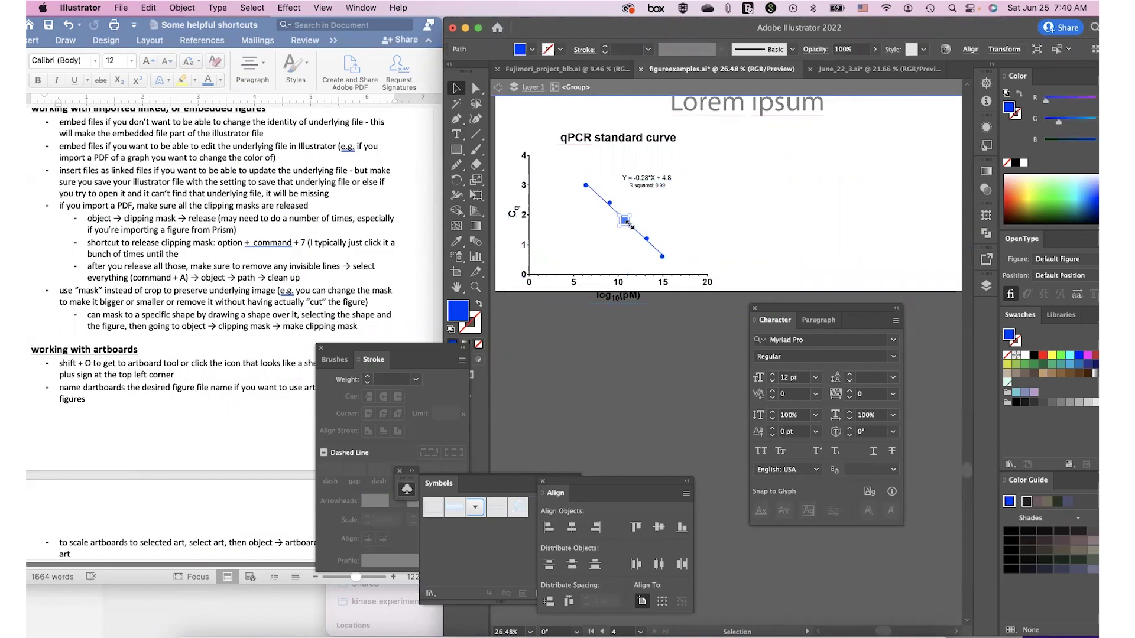
{"action": "key", "text": "Escape"}
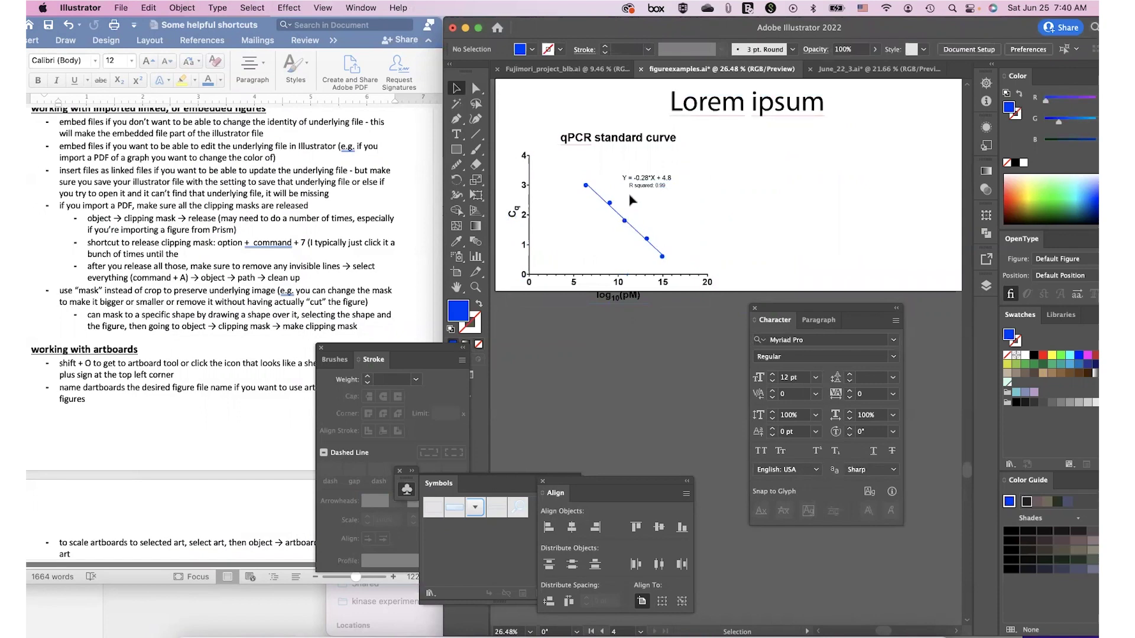
{"action": "scroll", "coordinate": [632, 201], "scroll_direction": "down", "scroll_amount": 2}
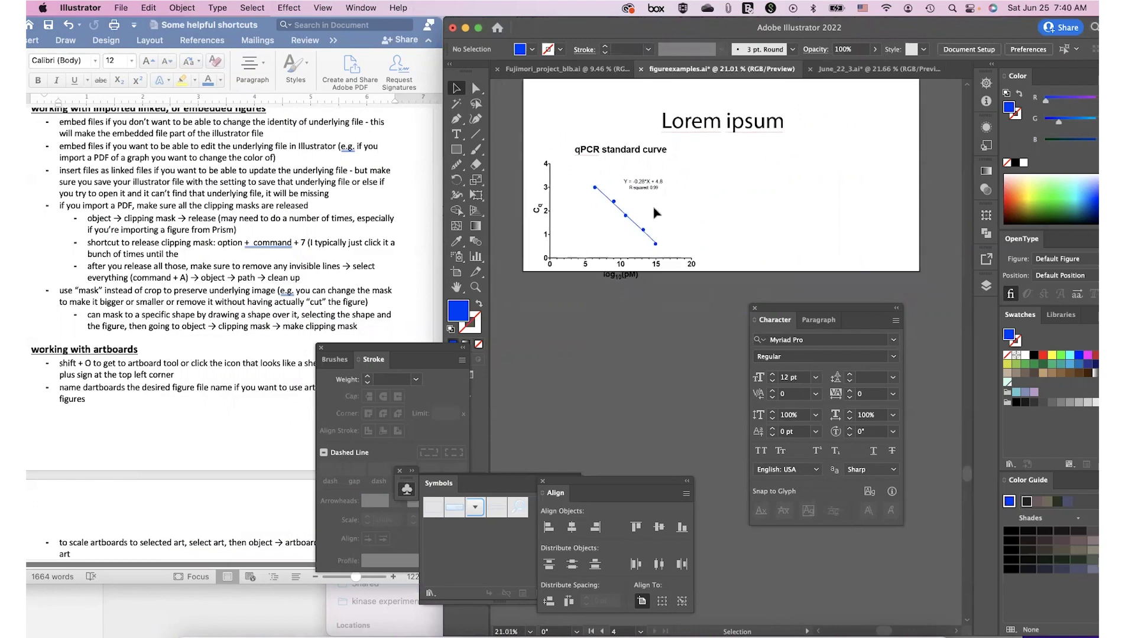
Step: Look over the artboards and read the Word notes on using a mask instead of cropping
{"action": "scroll", "coordinate": [655, 213], "scroll_direction": "down", "scroll_amount": 2}
{"action": "scroll", "coordinate": [647, 236], "scroll_direction": "up", "scroll_amount": 5}
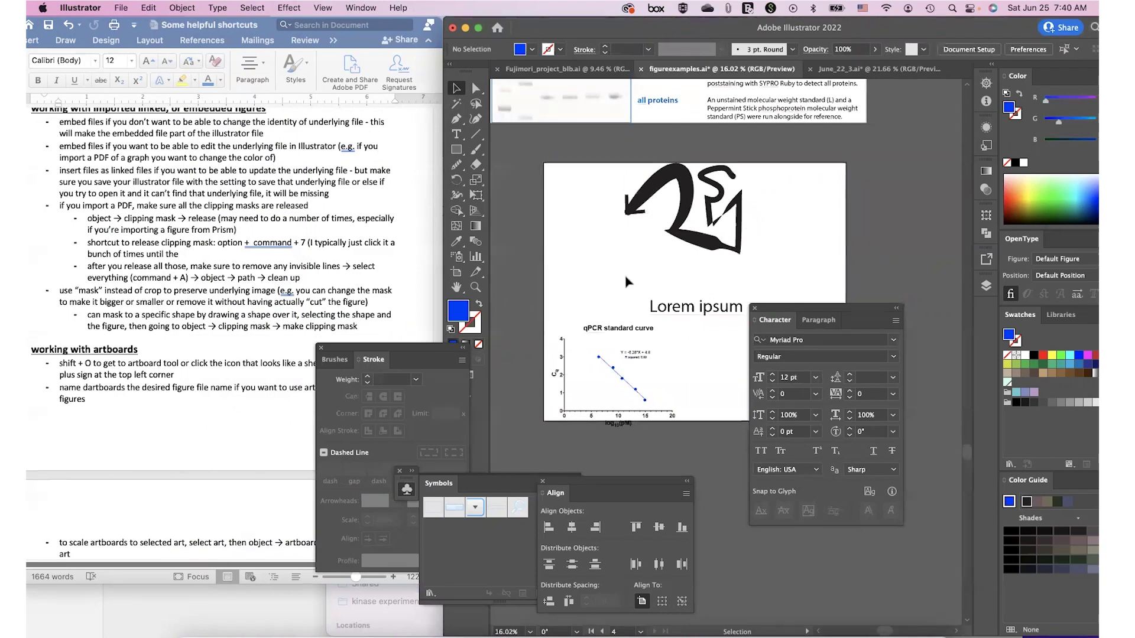
{"action": "scroll", "coordinate": [628, 282], "scroll_direction": "down", "scroll_amount": 3}
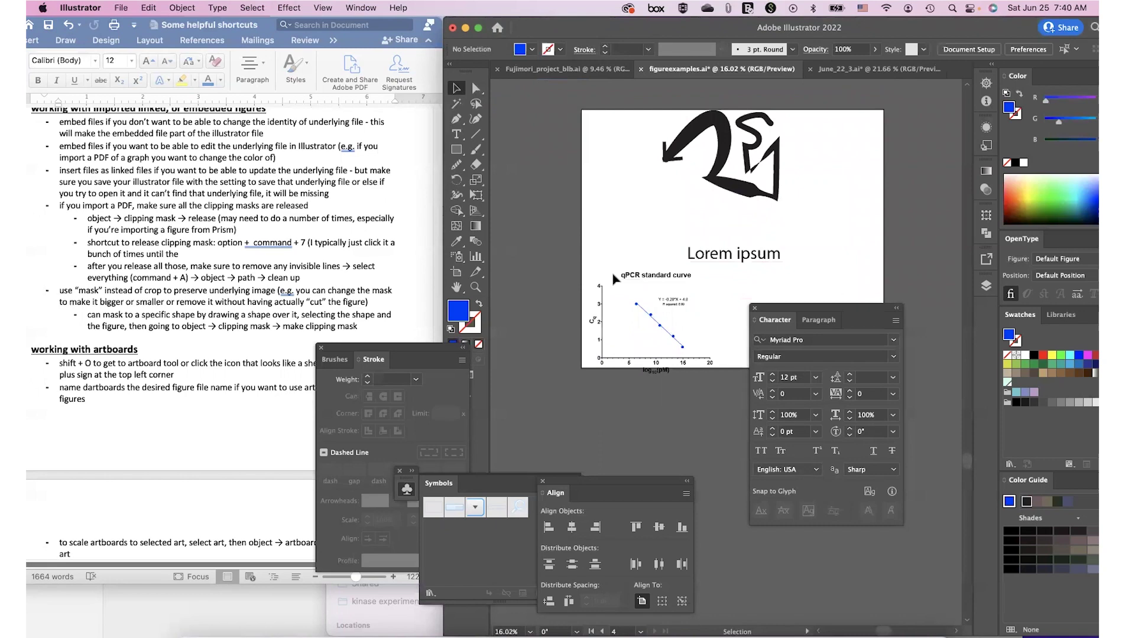
{"action": "scroll", "coordinate": [615, 279], "scroll_direction": "up", "scroll_amount": 1}
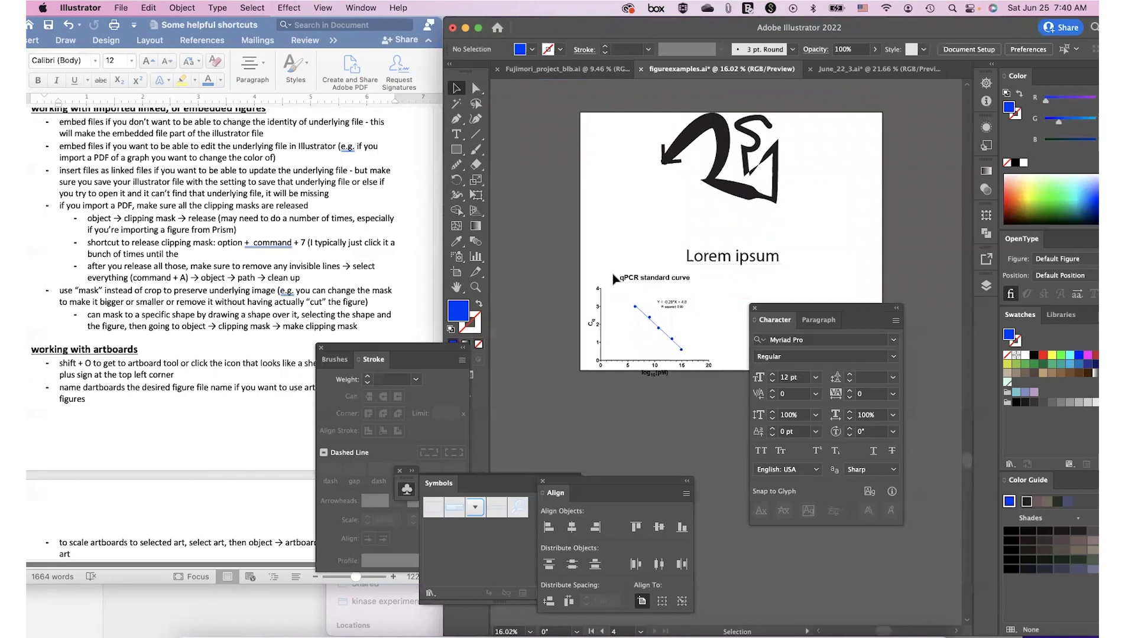
{"action": "scroll", "coordinate": [615, 279], "scroll_direction": "right", "scroll_amount": 1}
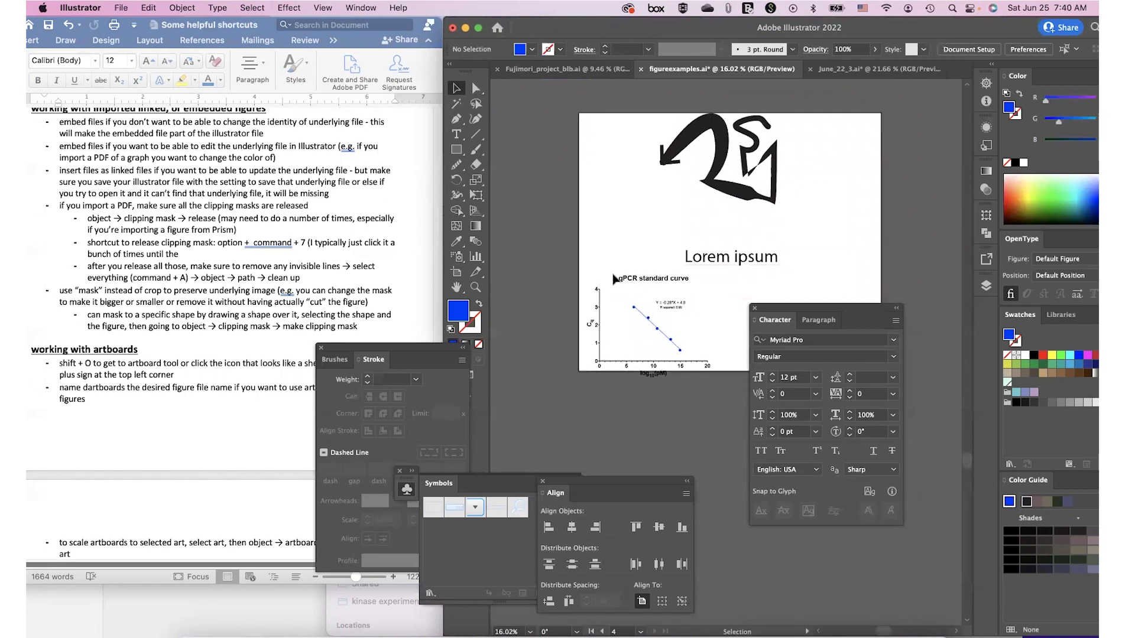
{"action": "scroll", "coordinate": [615, 279], "scroll_direction": "up", "scroll_amount": 3}
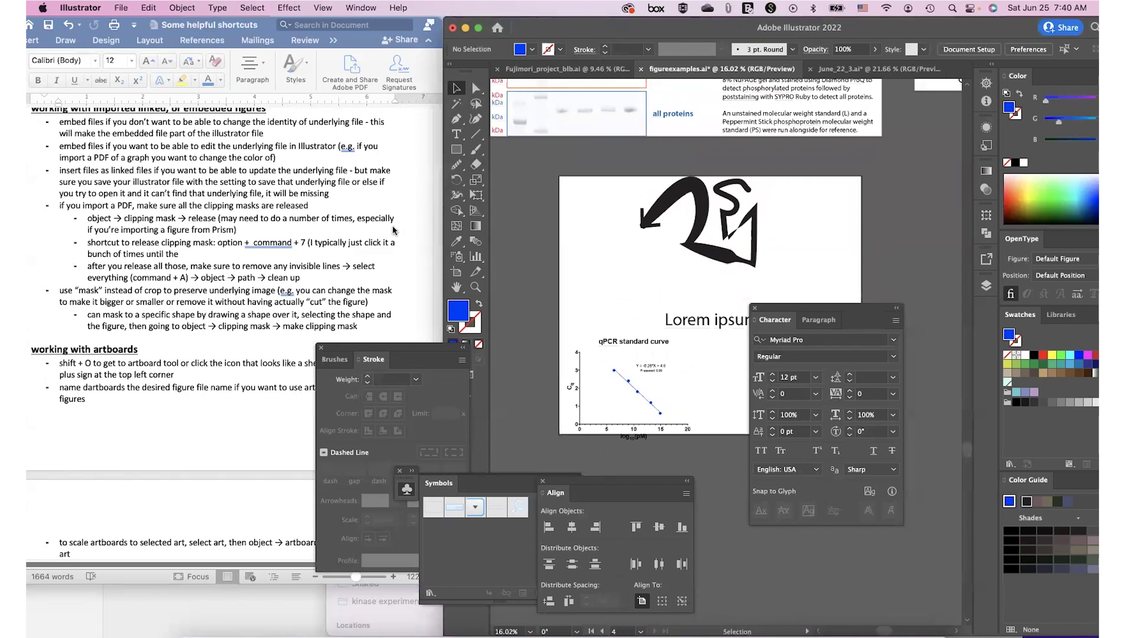
{"action": "scroll", "coordinate": [406, 219], "scroll_direction": "down", "scroll_amount": 5}
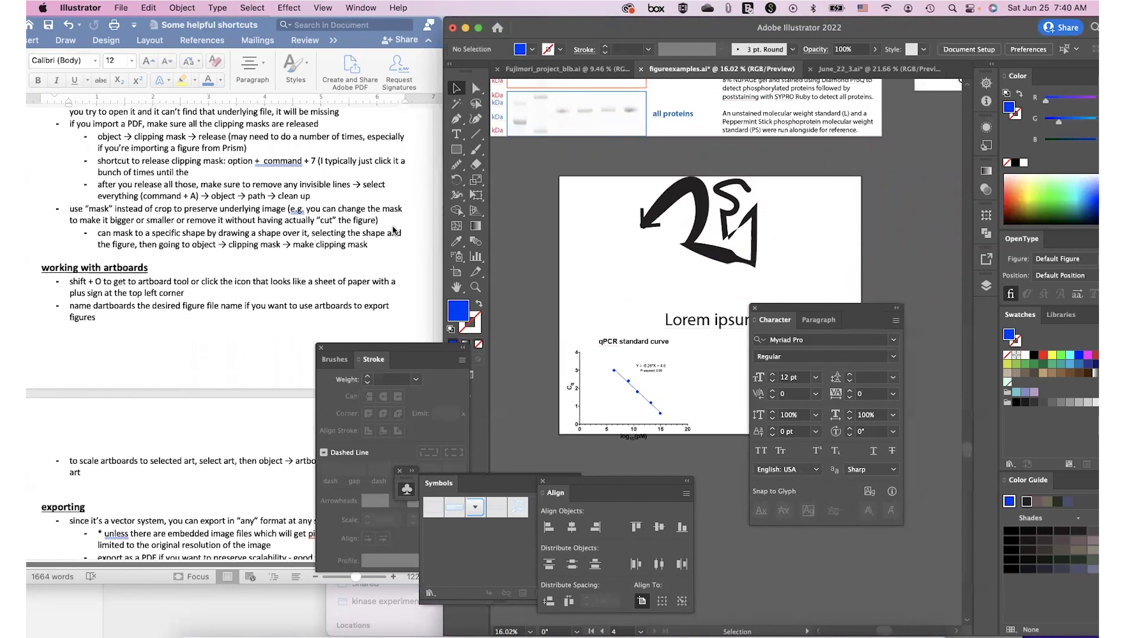
Step: Isolate the phosphoproteins gel down through its clip group to inspect the full linked image behind the mask, and exit isolation
{"action": "scroll", "coordinate": [619, 211], "scroll_direction": "up", "scroll_amount": 5}
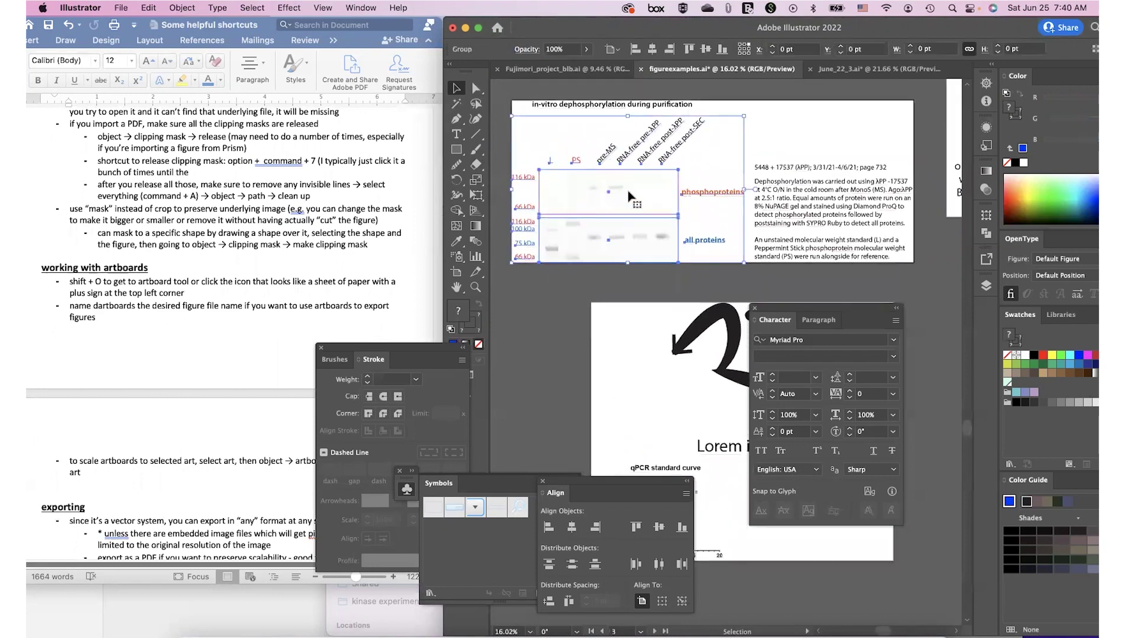
{"action": "double_click", "coordinate": [629, 195]}
{"action": "left_click", "coordinate": [630, 195]}
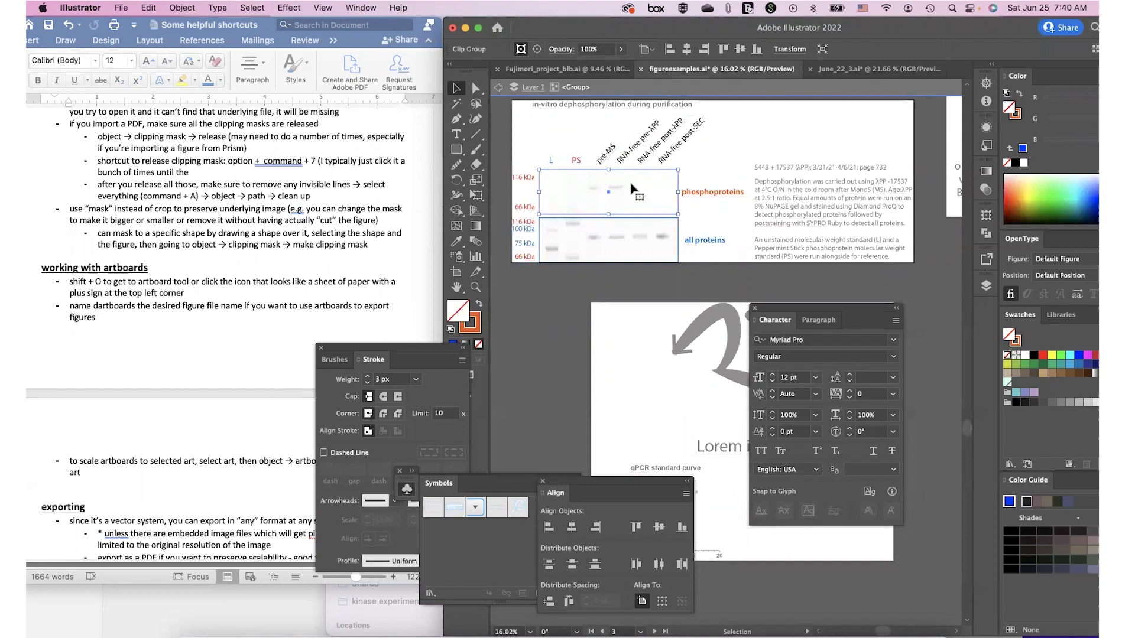
{"action": "scroll", "coordinate": [673, 187], "scroll_direction": "up", "scroll_amount": 2}
{"action": "double_click", "coordinate": [673, 186]}
{"action": "scroll", "coordinate": [673, 187], "scroll_direction": "down", "scroll_amount": 3}
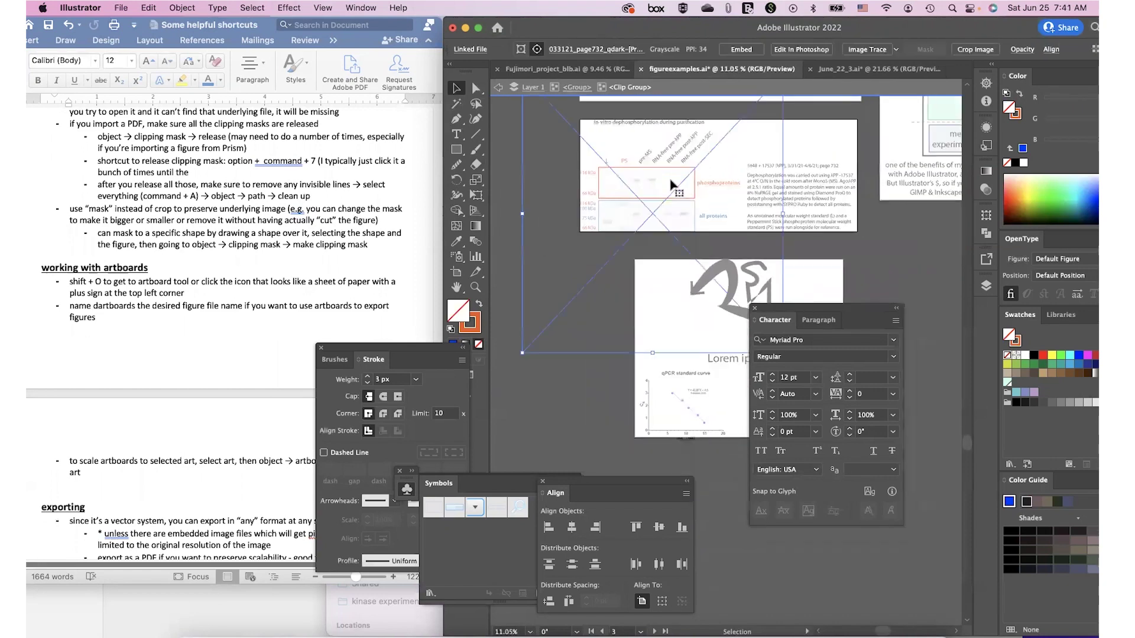
{"action": "double_click", "coordinate": [673, 187]}
{"action": "scroll", "coordinate": [673, 187], "scroll_direction": "up", "scroll_amount": 2}
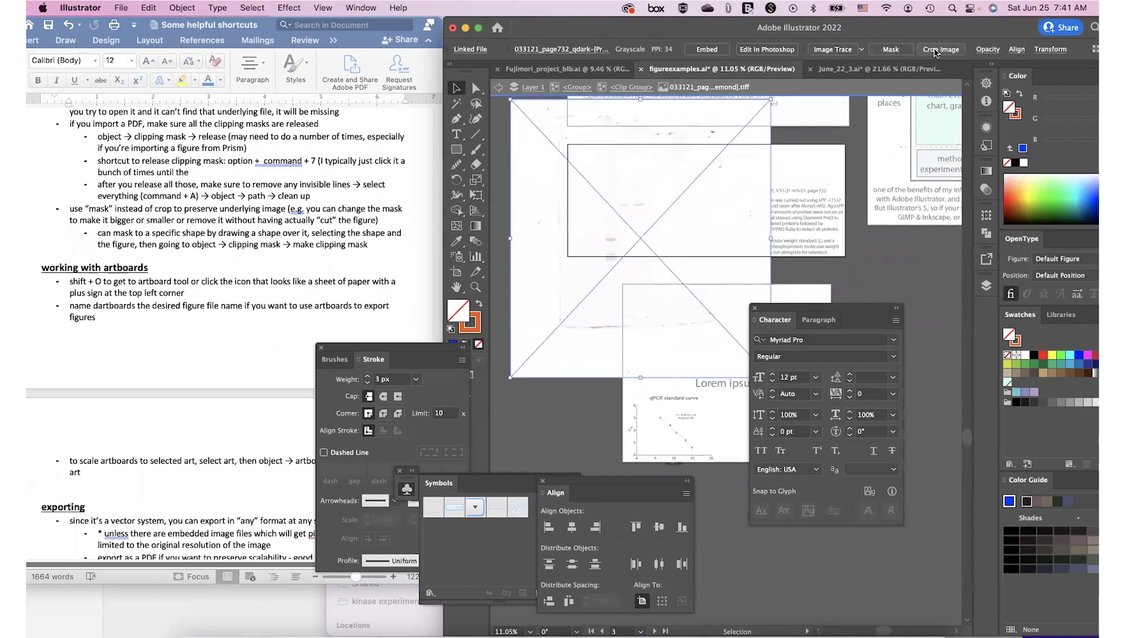
{"action": "left_click", "coordinate": [850, 262]}
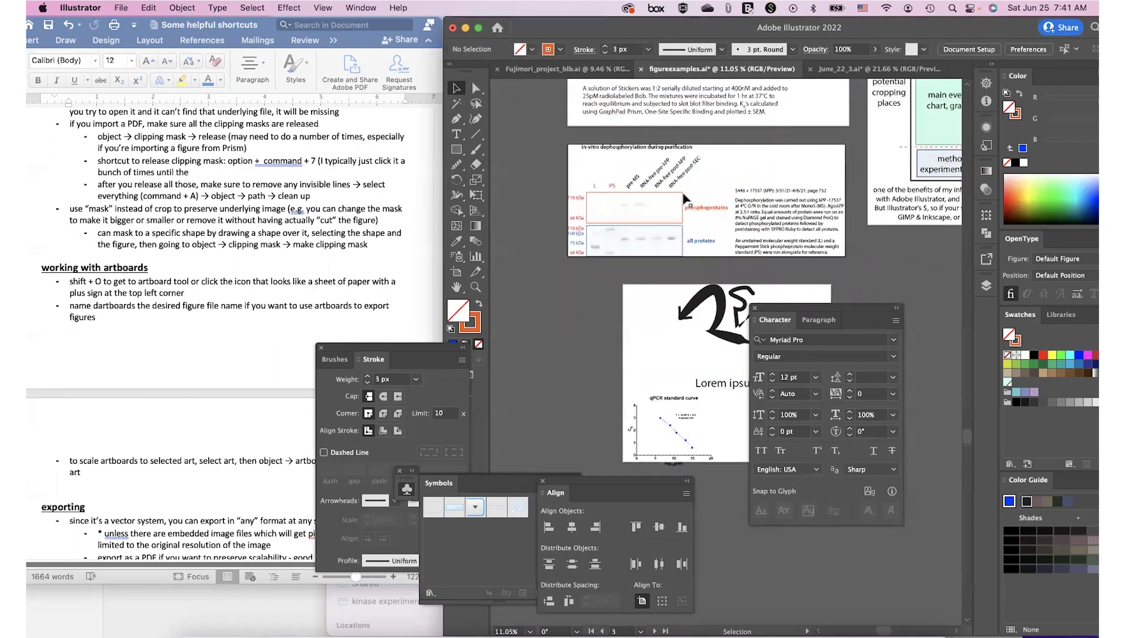
{"action": "left_click", "coordinate": [685, 199]}
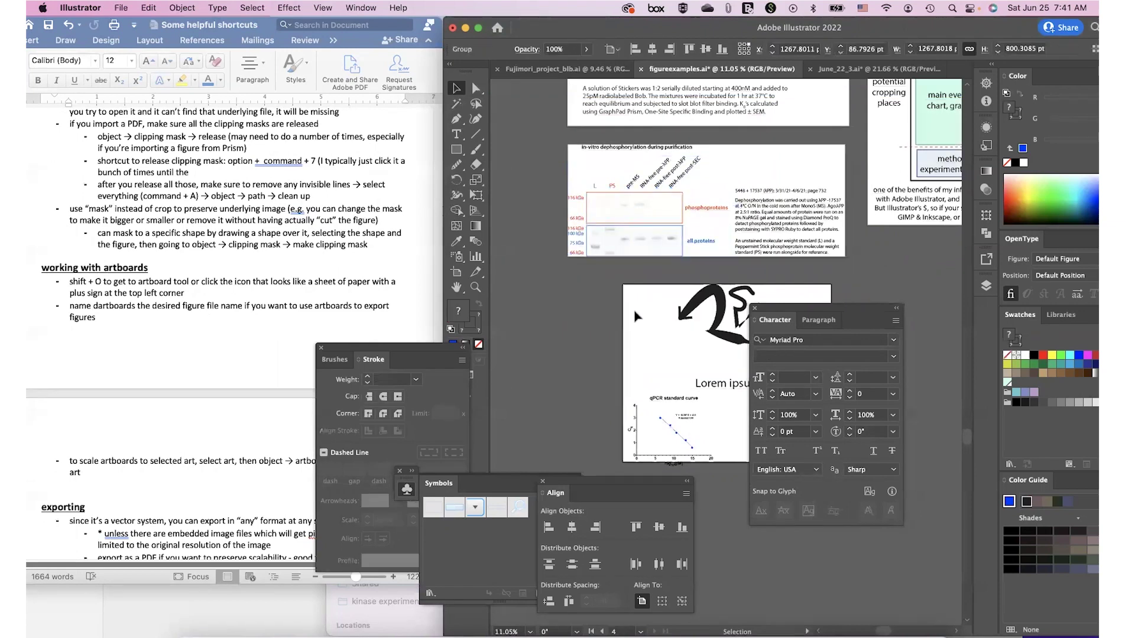
{"action": "left_click", "coordinate": [637, 317]}
Step: Draw a tall narrow rectangle beside the "Lorem ipsum" text, near the artboard's right edge, and fill it with light blue
{"action": "scroll", "coordinate": [638, 319], "scroll_direction": "right", "scroll_amount": 3}
{"action": "scroll", "coordinate": [637, 318], "scroll_direction": "up", "scroll_amount": 5}
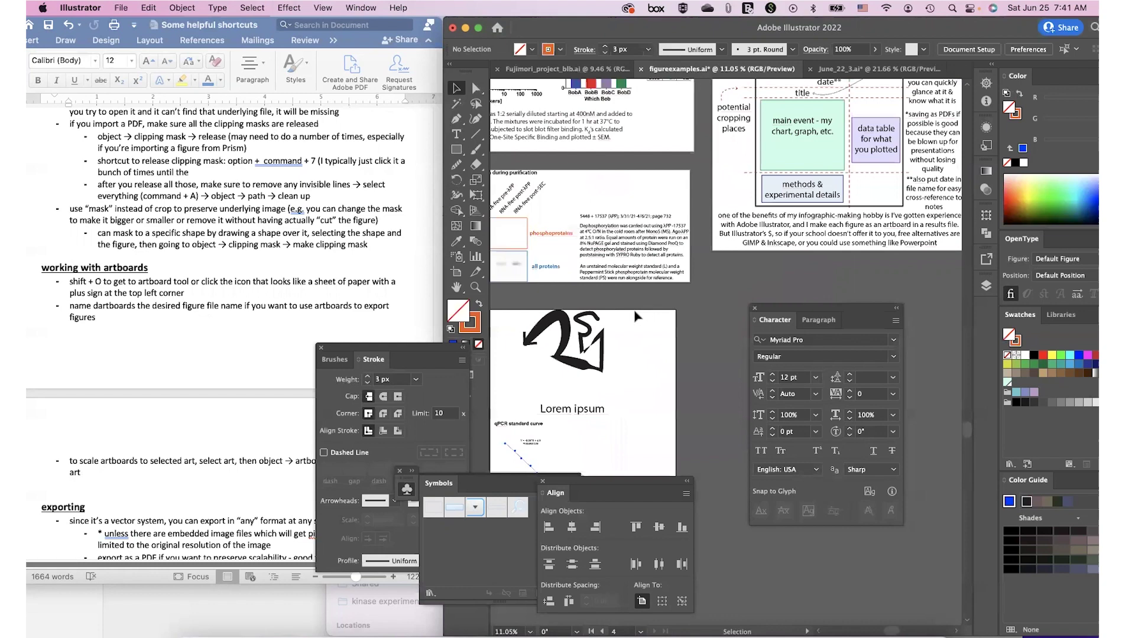
{"action": "scroll", "coordinate": [636, 318], "scroll_direction": "down", "scroll_amount": 10}
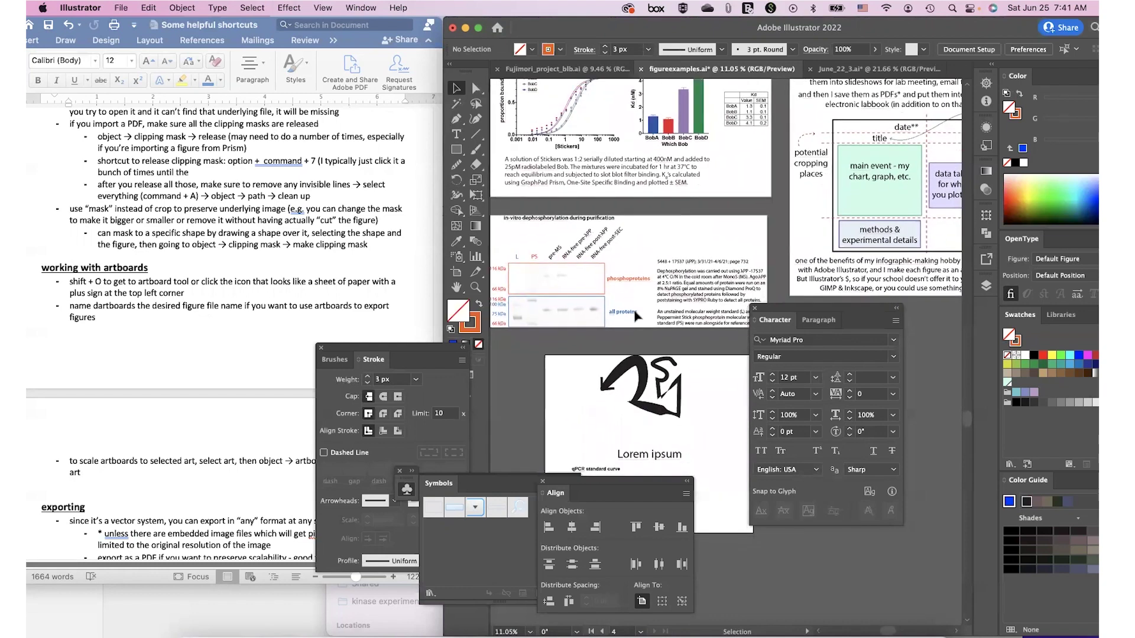
{"action": "left_click", "coordinate": [456, 151]}
{"action": "left_click_drag", "start_coordinate": [710, 215], "coordinate": [746, 282]}
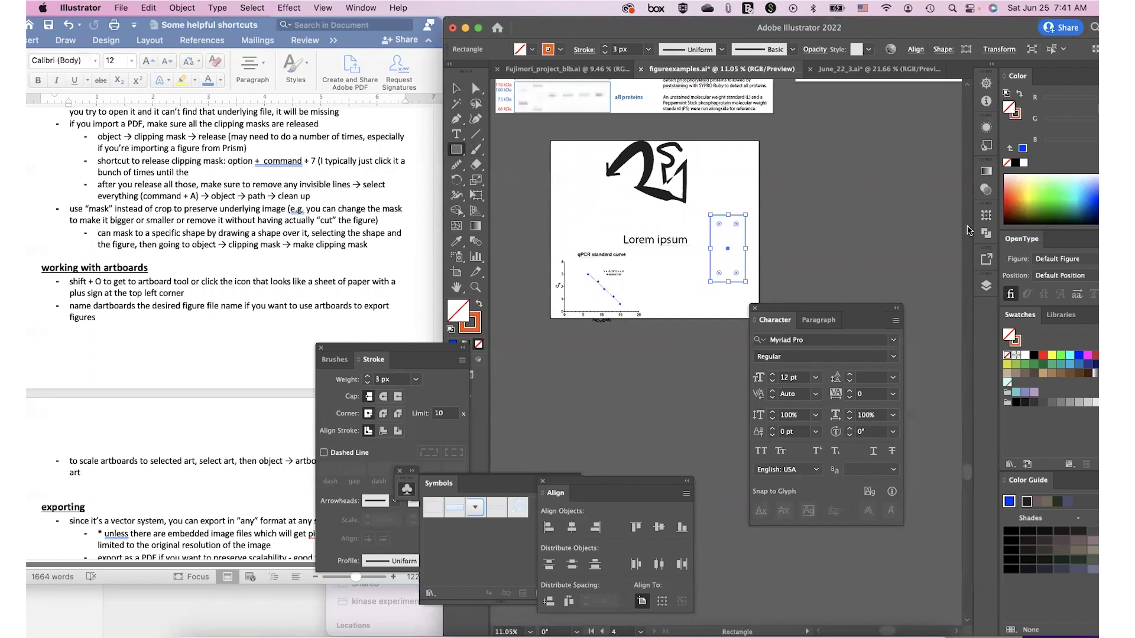
{"action": "left_click", "coordinate": [1067, 365]}
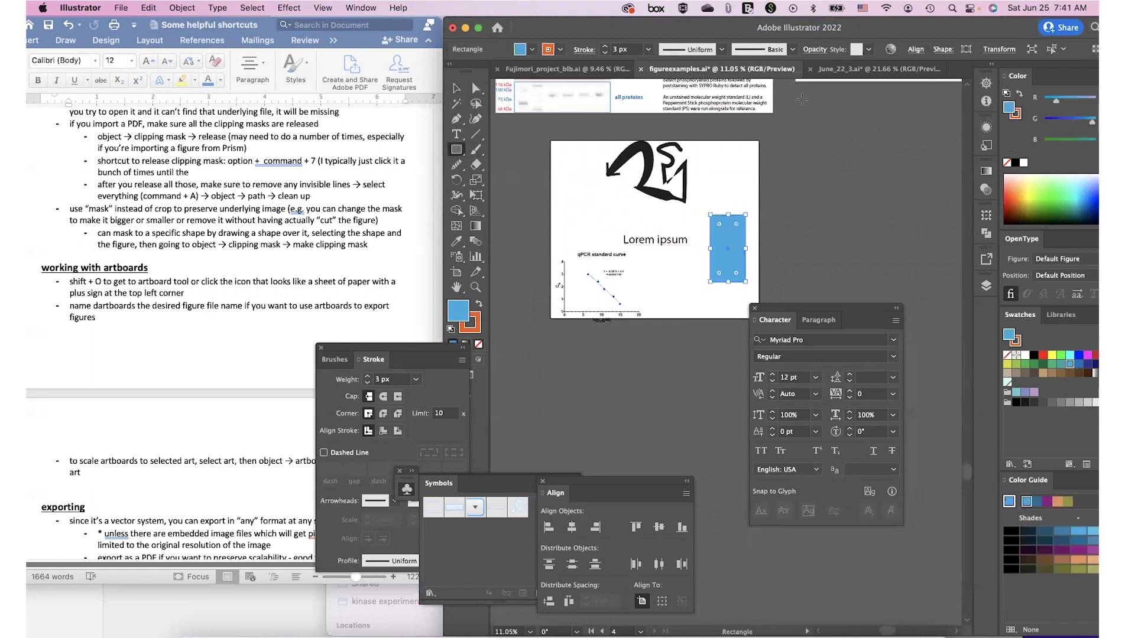
Step: Draw a smaller, wide rectangle with the same light blue fill just above the tall blue rectangle
{"action": "scroll", "coordinate": [792, 173], "scroll_direction": "up", "scroll_amount": 1}
{"action": "scroll", "coordinate": [792, 173], "scroll_direction": "right", "scroll_amount": 3}
{"action": "key", "text": "v"}
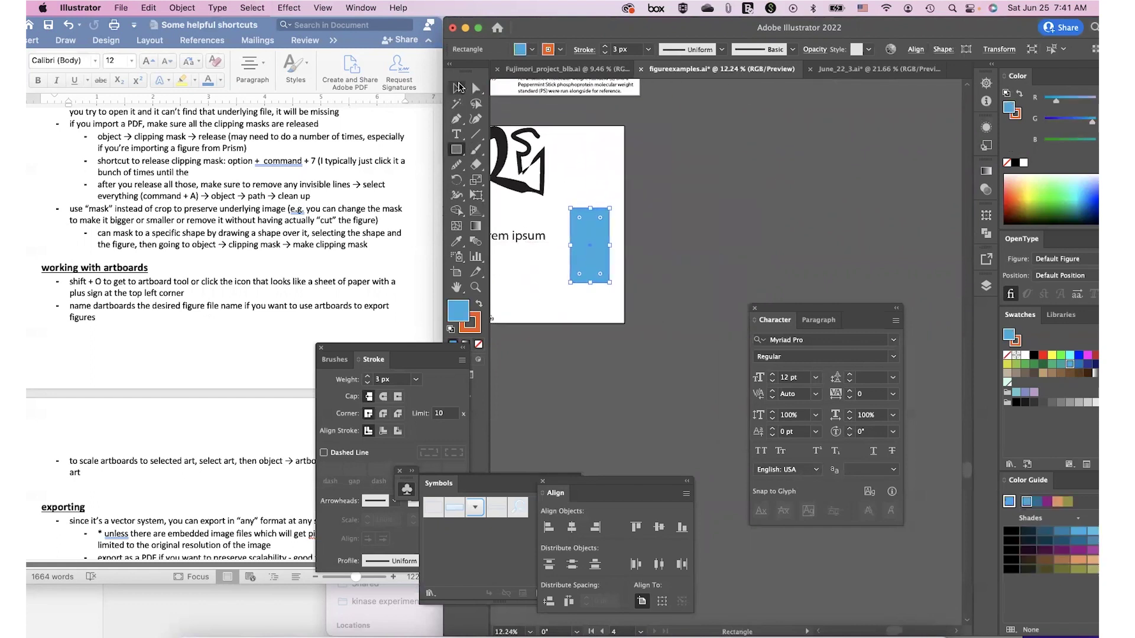
{"action": "left_click", "coordinate": [654, 196]}
{"action": "left_click", "coordinate": [609, 260]}
{"action": "left_click", "coordinate": [642, 238]}
{"action": "left_click", "coordinate": [461, 150]}
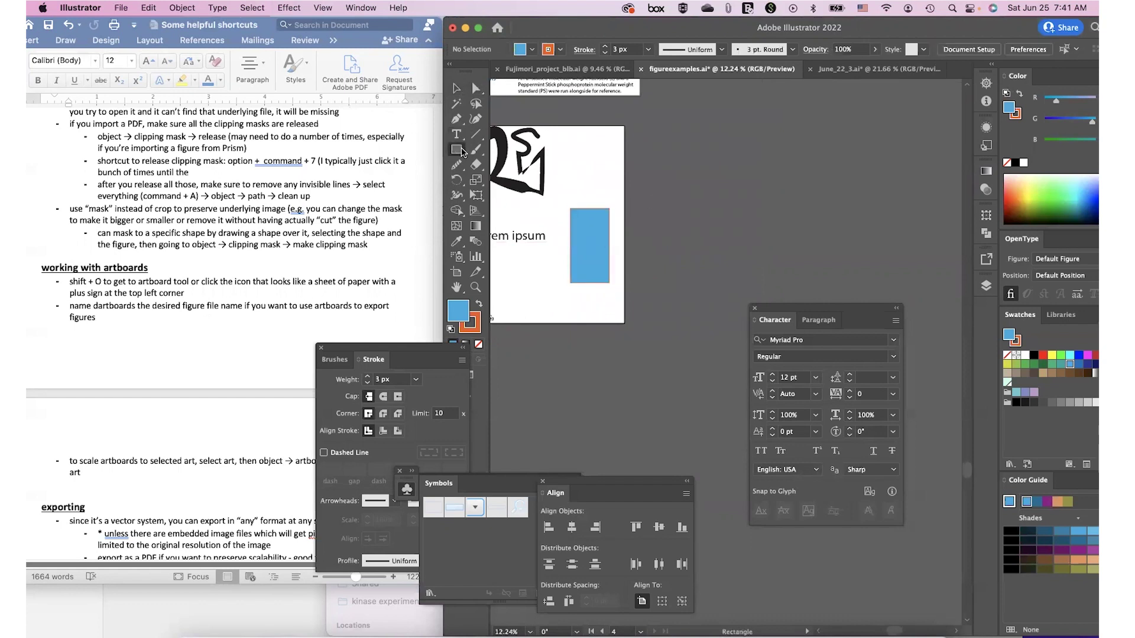
{"action": "scroll", "coordinate": [601, 262], "scroll_direction": "up", "scroll_amount": 2}
{"action": "left_click_drag", "start_coordinate": [562, 123], "coordinate": [625, 157]}
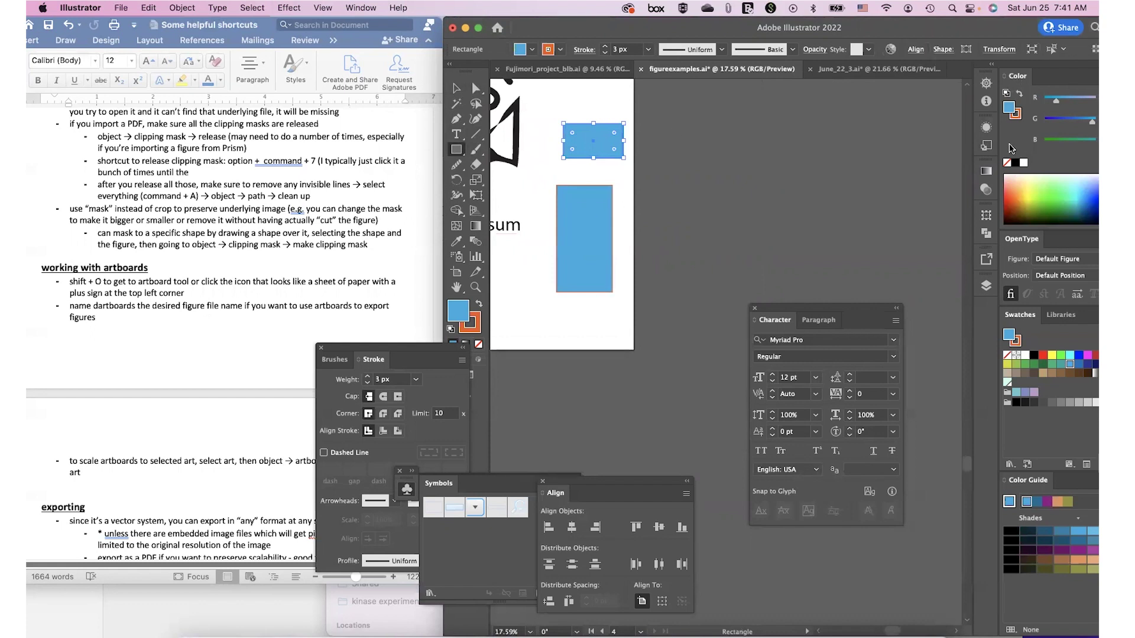
Step: Remove the fill from the small wide rectangle and give it a black outline
{"action": "left_click", "coordinate": [1006, 163]}
{"action": "left_click", "coordinate": [1022, 95]}
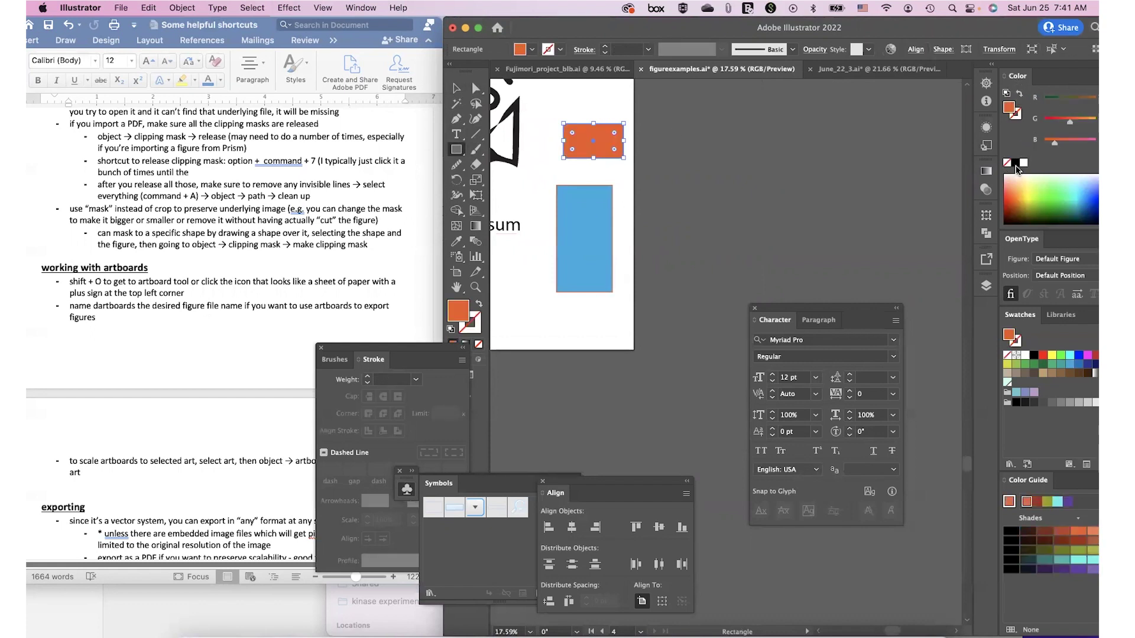
{"action": "left_click", "coordinate": [1020, 94]}
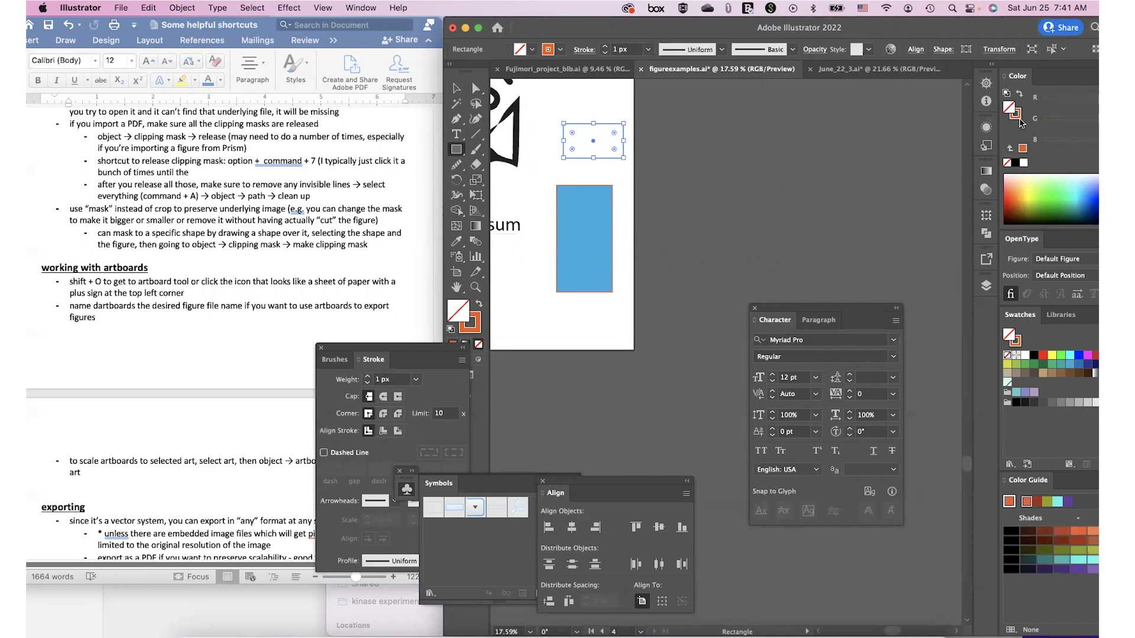
{"action": "left_click", "coordinate": [1016, 163]}
Step: Move the outlined rectangle over the middle of the tall blue rectangle and enlarge it so it extends past both sides
{"action": "left_click", "coordinate": [456, 88]}
{"action": "left_click", "coordinate": [645, 180]}
{"action": "mouse_move", "coordinate": [600, 159]}
{"action": "left_mouse_down"}
{"action": "mouse_move", "coordinate": [587, 270]}
{"action": "mouse_move", "coordinate": [583, 240]}
{"action": "mouse_move", "coordinate": [602, 239]}
{"action": "mouse_move", "coordinate": [628, 265]}
{"action": "left_mouse_up"}
{"action": "left_click", "coordinate": [622, 294]}
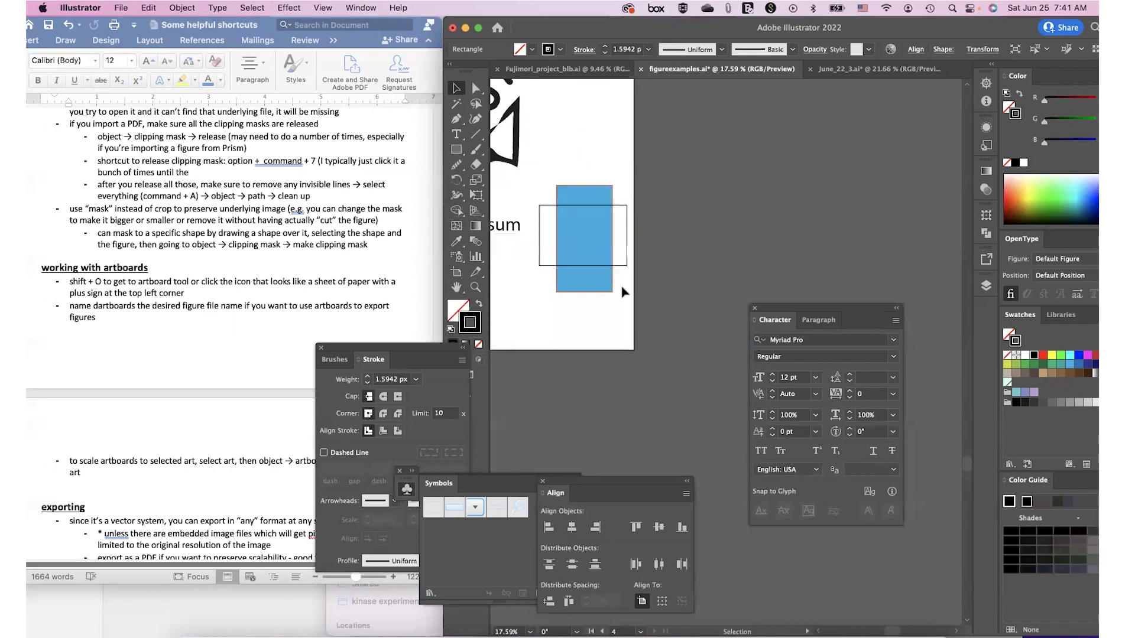
Step: Make a clipping mask from the outlined rectangle and the tall blue rectangle beneath it, and deselect the result
{"action": "left_click_drag", "start_coordinate": [596, 192], "coordinate": [502, 237]}
{"action": "left_click", "coordinate": [195, 8]}
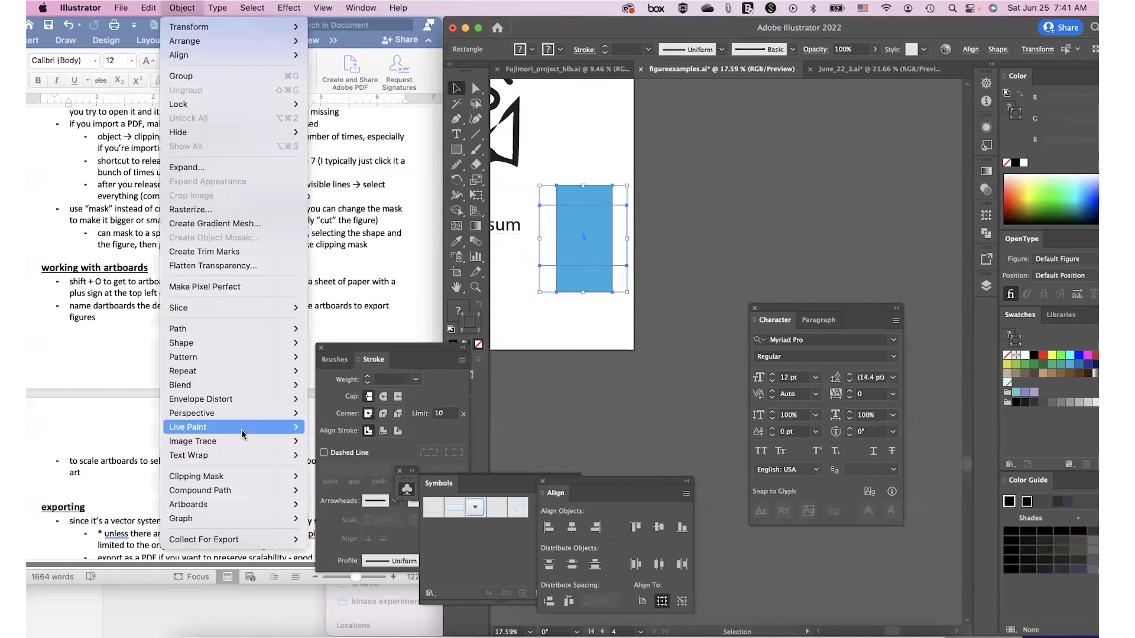
{"action": "mouse_move", "coordinate": [227, 476]}
{"action": "left_click", "coordinate": [340, 476]}
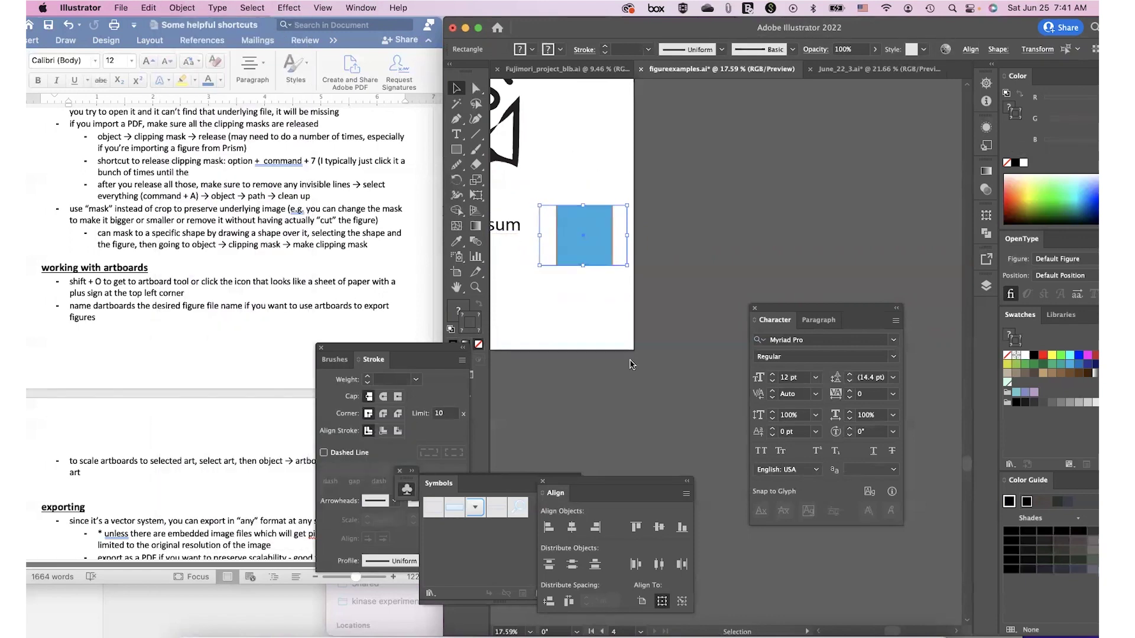
{"action": "left_click", "coordinate": [628, 325]}
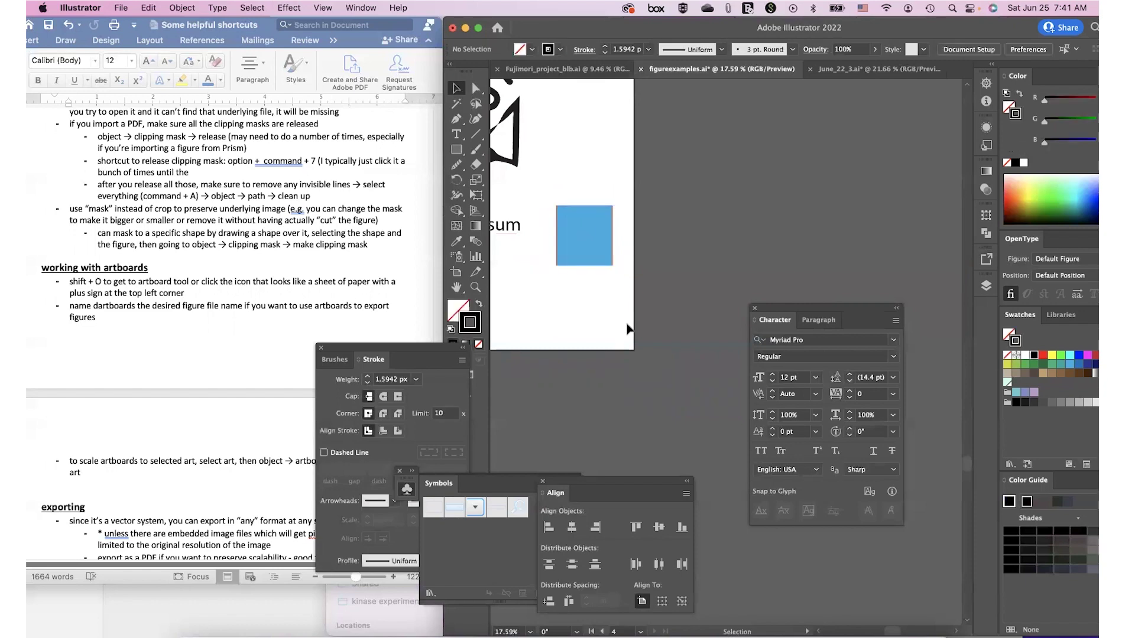
Step: Undo the clipping mask and the enlargement of the outlined rectangle, leaving nothing selected
{"action": "key", "text": "a"}
{"action": "key", "text": "super+z"}
{"action": "key", "text": "super+z"}
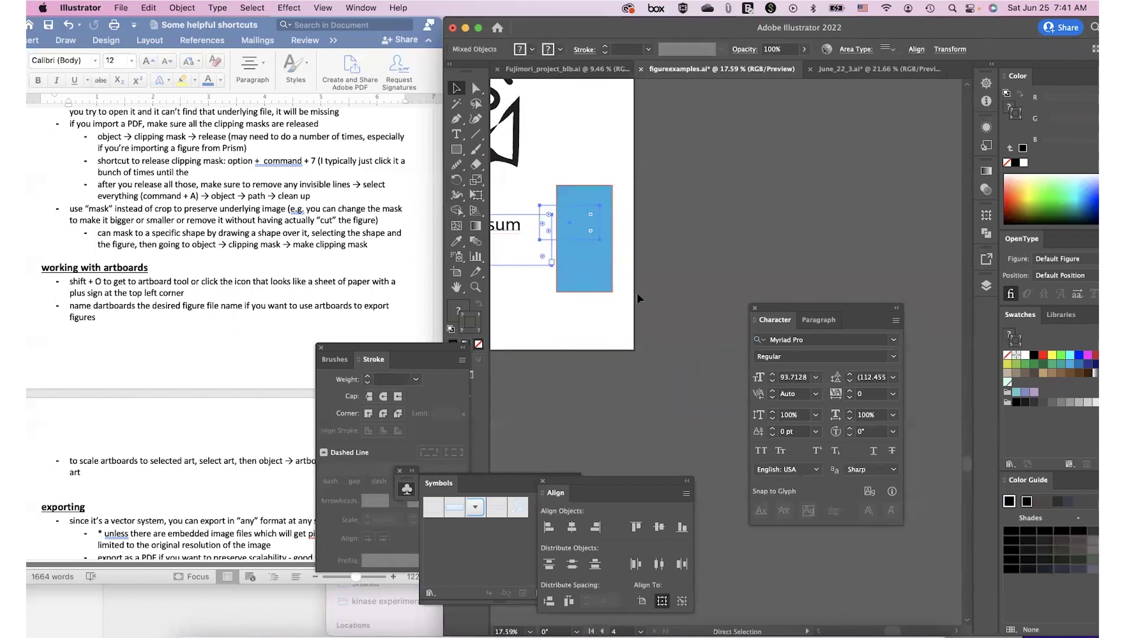
{"action": "left_click", "coordinate": [563, 242]}
{"action": "left_click", "coordinate": [539, 254]}
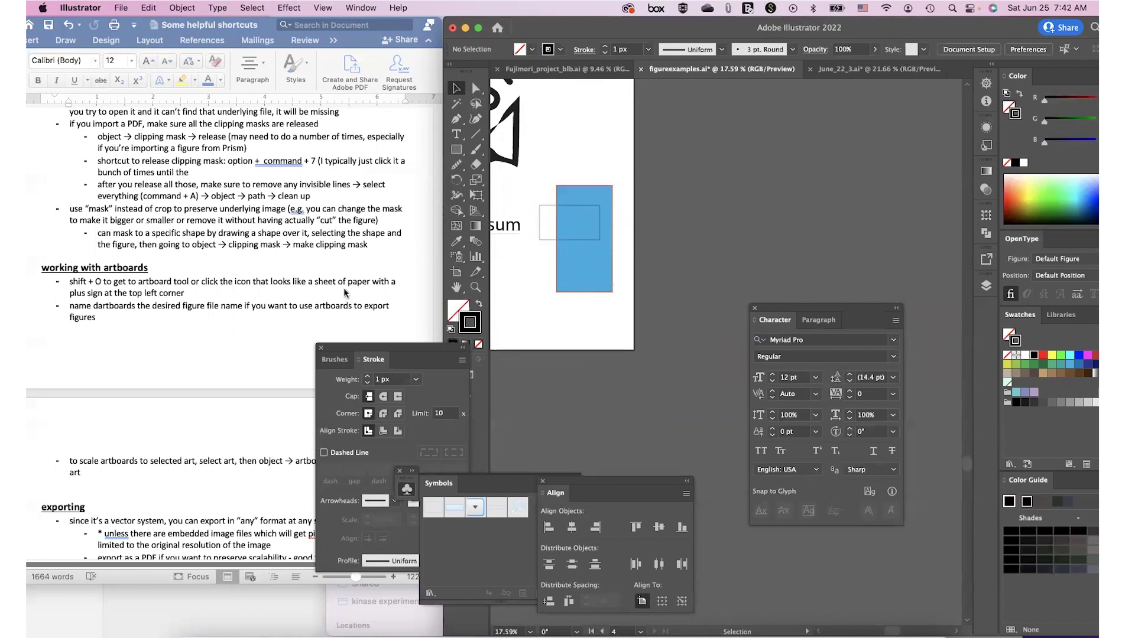
Step: Read the Word notes on working with artboards and exporting, and look over the figure artboards
{"action": "scroll", "coordinate": [538, 242], "scroll_direction": "left", "scroll_amount": 2}
{"action": "scroll", "coordinate": [538, 243], "scroll_direction": "down", "scroll_amount": 1}
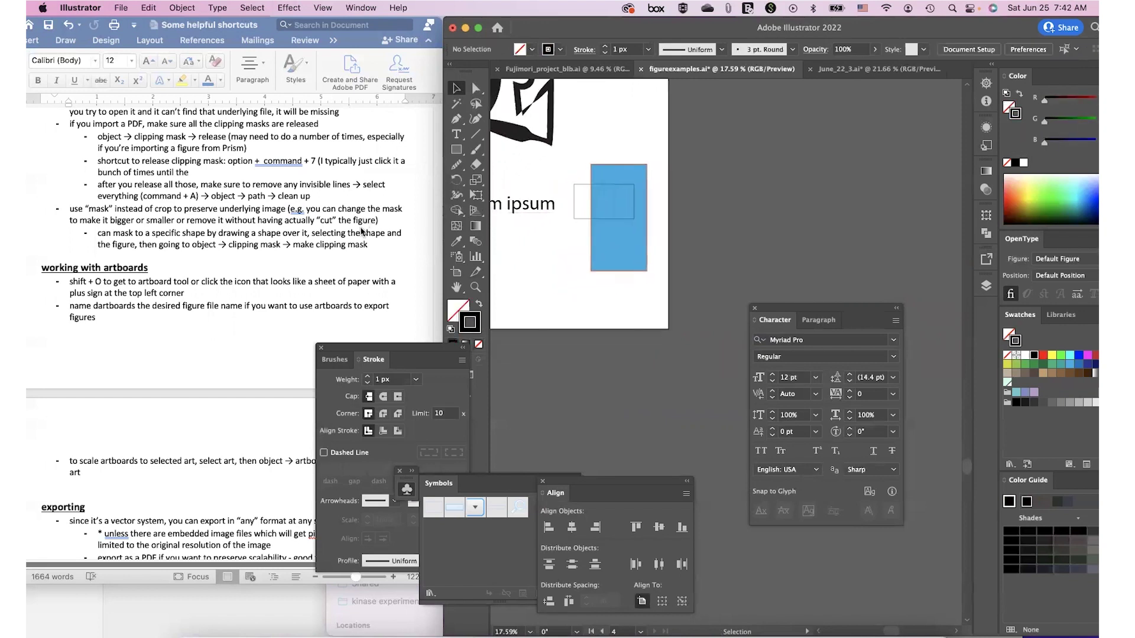
{"action": "scroll", "coordinate": [362, 230], "scroll_direction": "down", "scroll_amount": 3}
{"action": "scroll", "coordinate": [362, 230], "scroll_direction": "down", "scroll_amount": 2}
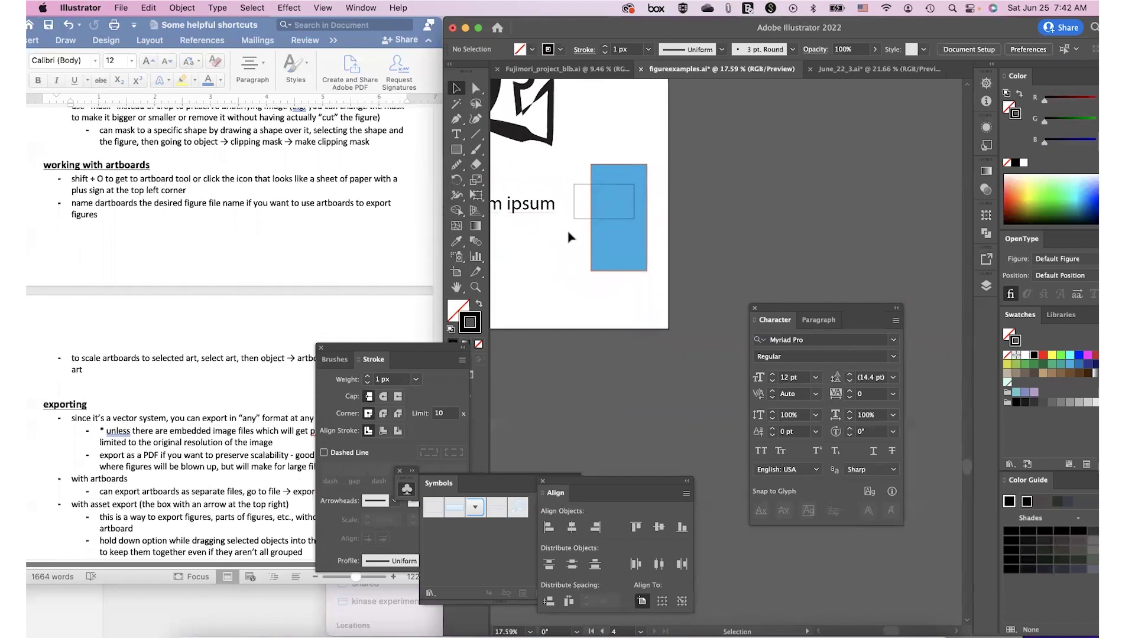
{"action": "scroll", "coordinate": [568, 237], "scroll_direction": "down", "scroll_amount": 5}
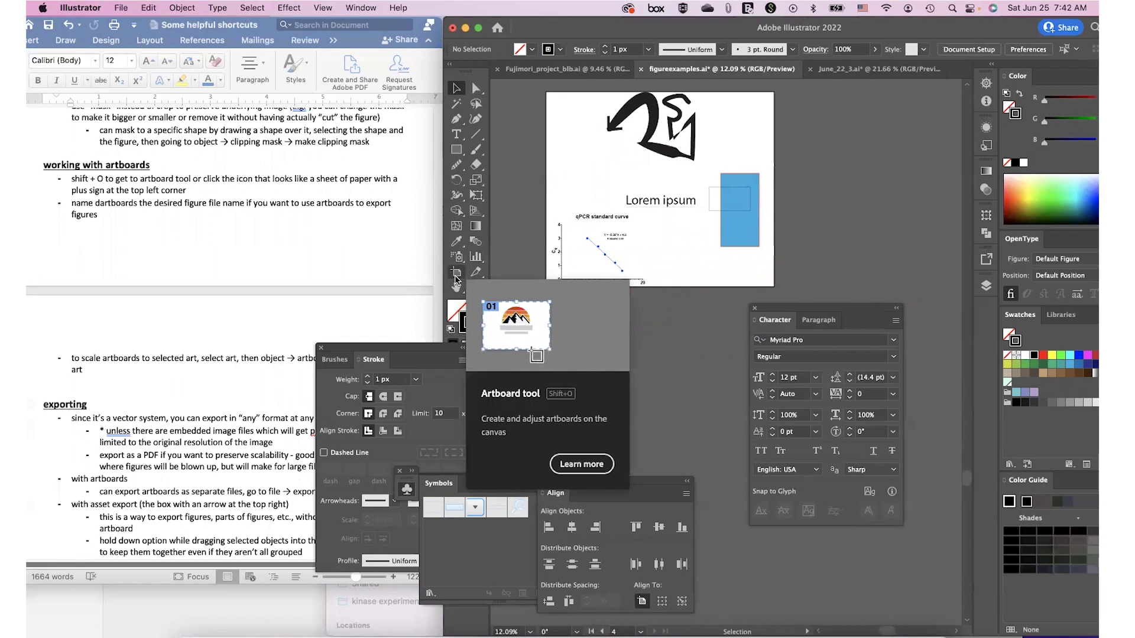
{"action": "scroll", "coordinate": [360, 264], "scroll_direction": "down", "scroll_amount": 5}
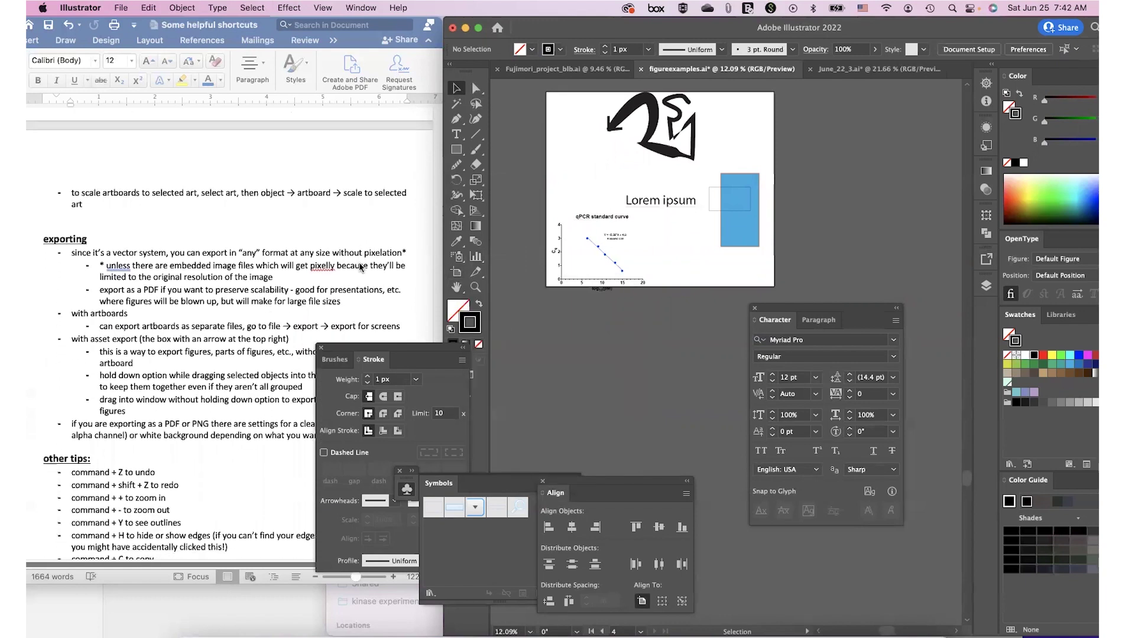
{"action": "scroll", "coordinate": [359, 266], "scroll_direction": "down", "scroll_amount": 1}
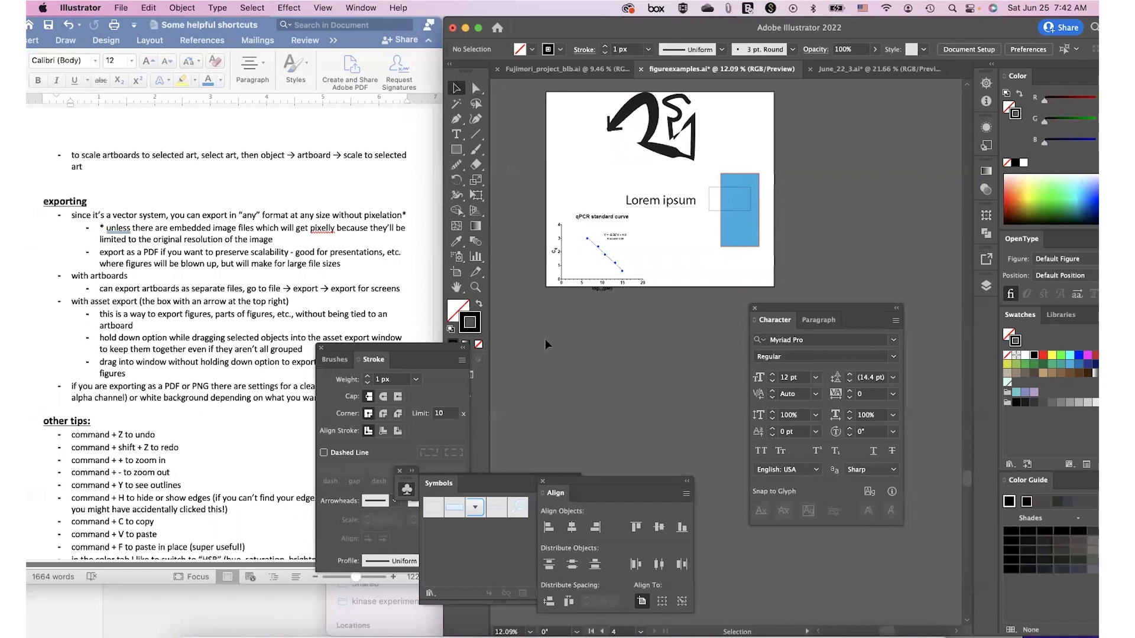
{"action": "scroll", "coordinate": [545, 336], "scroll_direction": "up", "scroll_amount": 5}
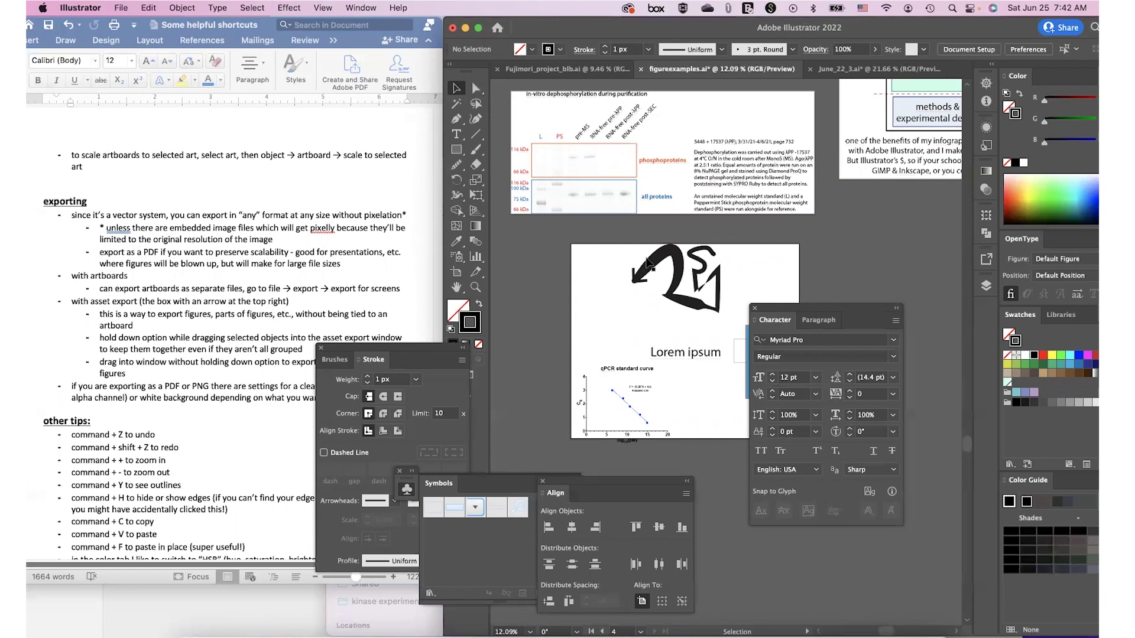
{"action": "scroll", "coordinate": [649, 261], "scroll_direction": "up", "scroll_amount": 3}
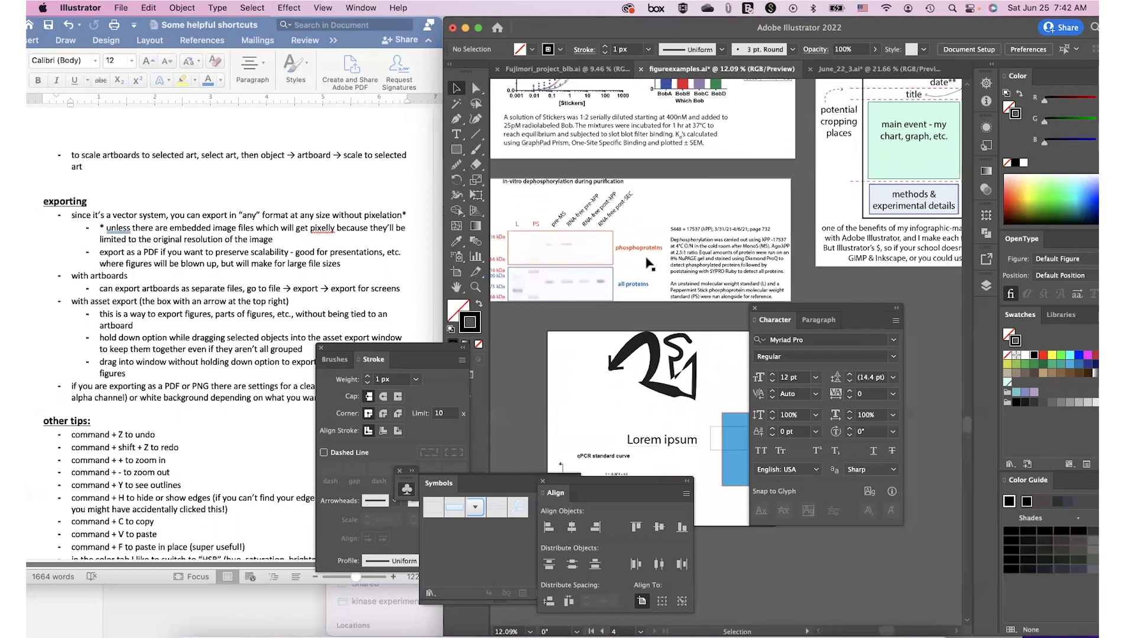
{"action": "scroll", "coordinate": [648, 263], "scroll_direction": "up", "scroll_amount": 4}
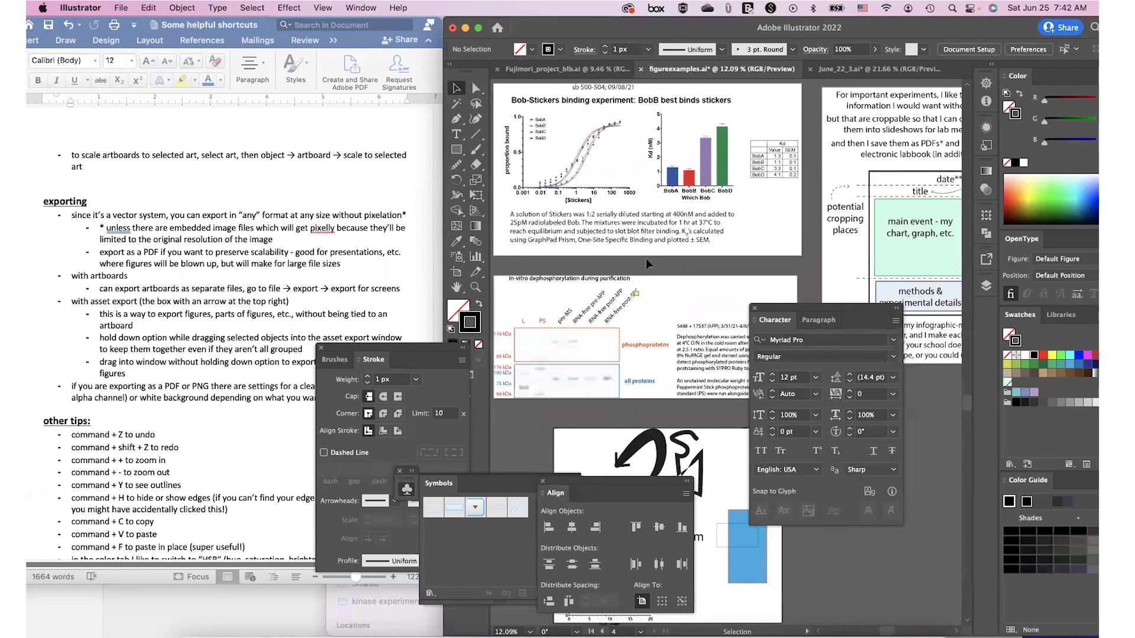
Step: Examine the "all proteins" gel image up close for pixelation, and return to an overview of the artboards
{"action": "scroll", "coordinate": [645, 257], "scroll_direction": "down", "scroll_amount": 5}
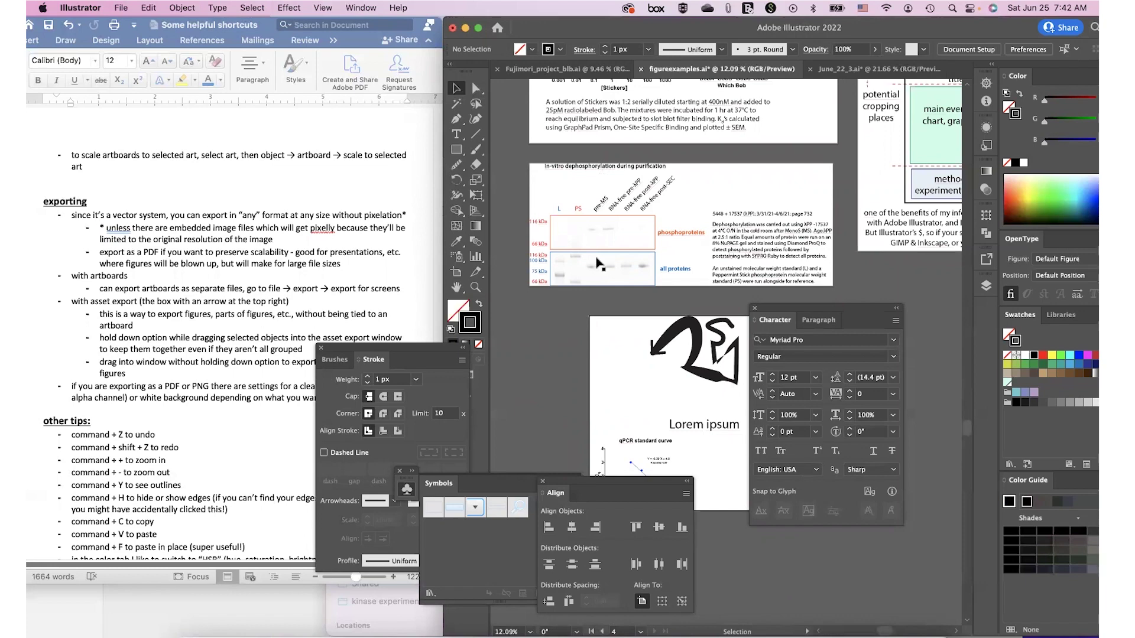
{"action": "left_click", "coordinate": [684, 205]}
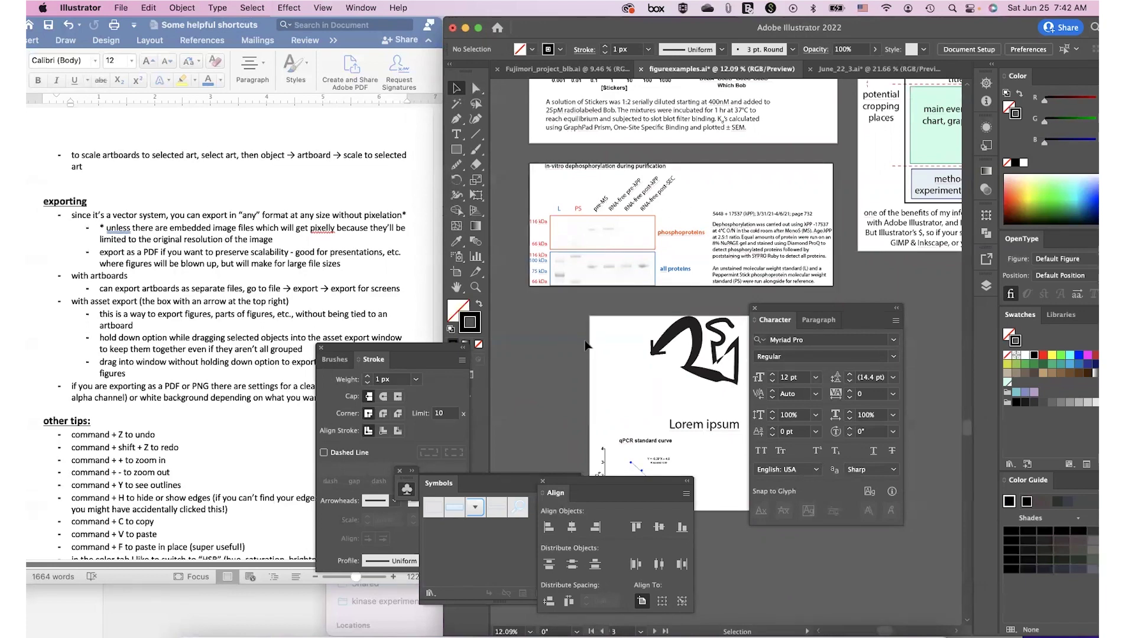
{"action": "scroll", "coordinate": [585, 342], "scroll_direction": "left", "scroll_amount": 3}
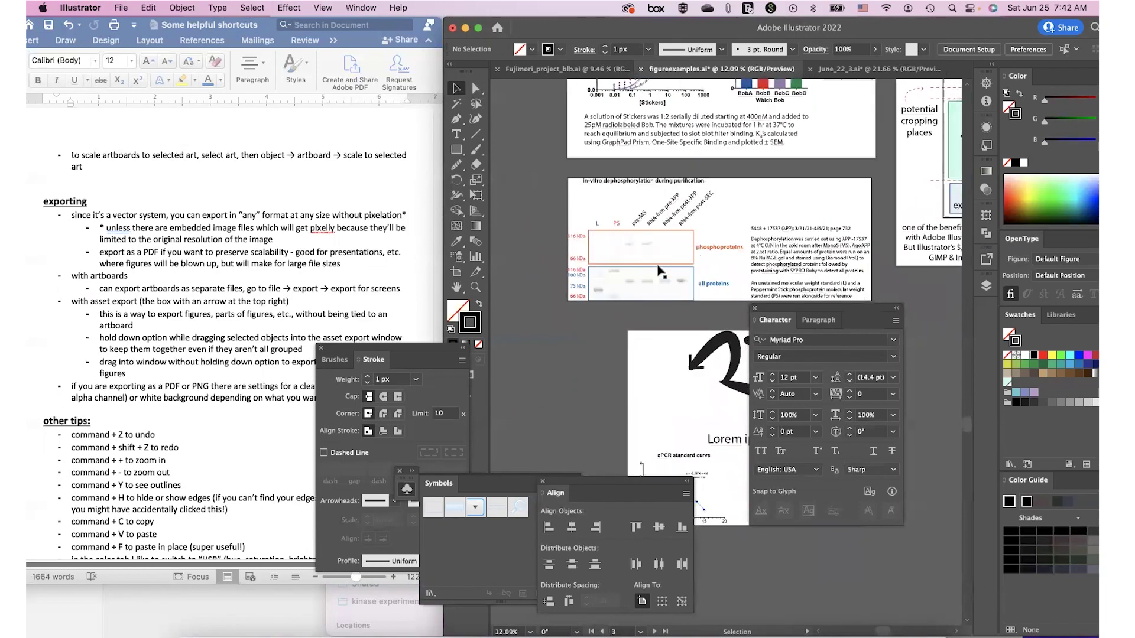
{"action": "key", "text": "super+equal"}
{"action": "key", "text": "super+equal"}
{"action": "key", "text": "super+equal"}
{"action": "key", "text": "super+equal"}
{"action": "key", "text": "super+equal"}
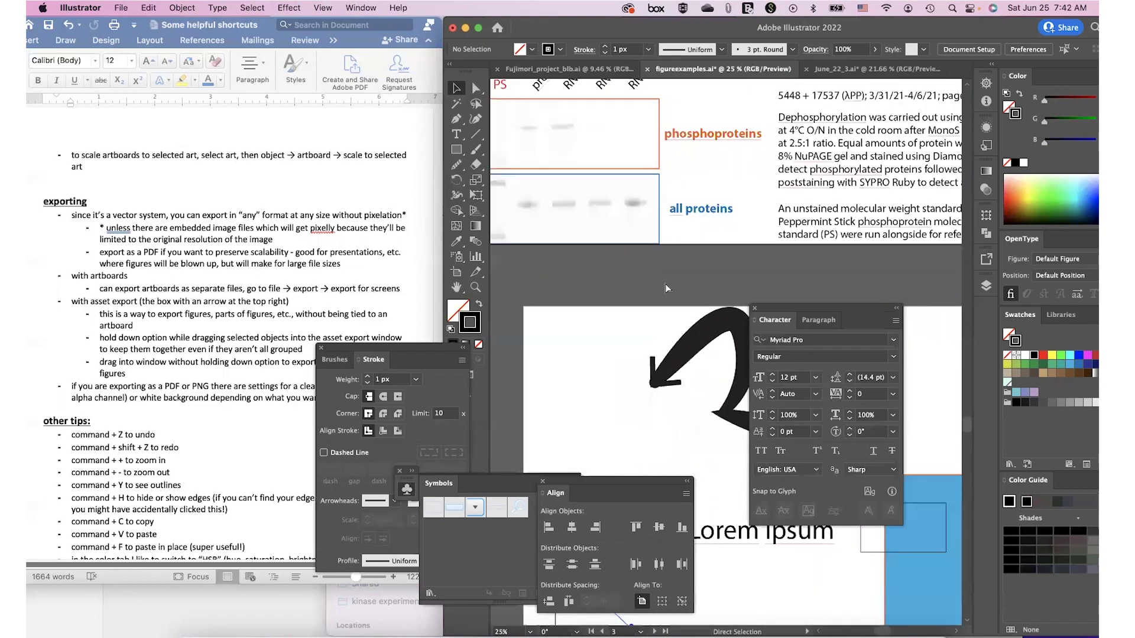
{"action": "scroll", "coordinate": [666, 284], "scroll_direction": "up", "scroll_amount": 10}
{"action": "scroll", "coordinate": [666, 284], "scroll_direction": "left", "scroll_amount": 5}
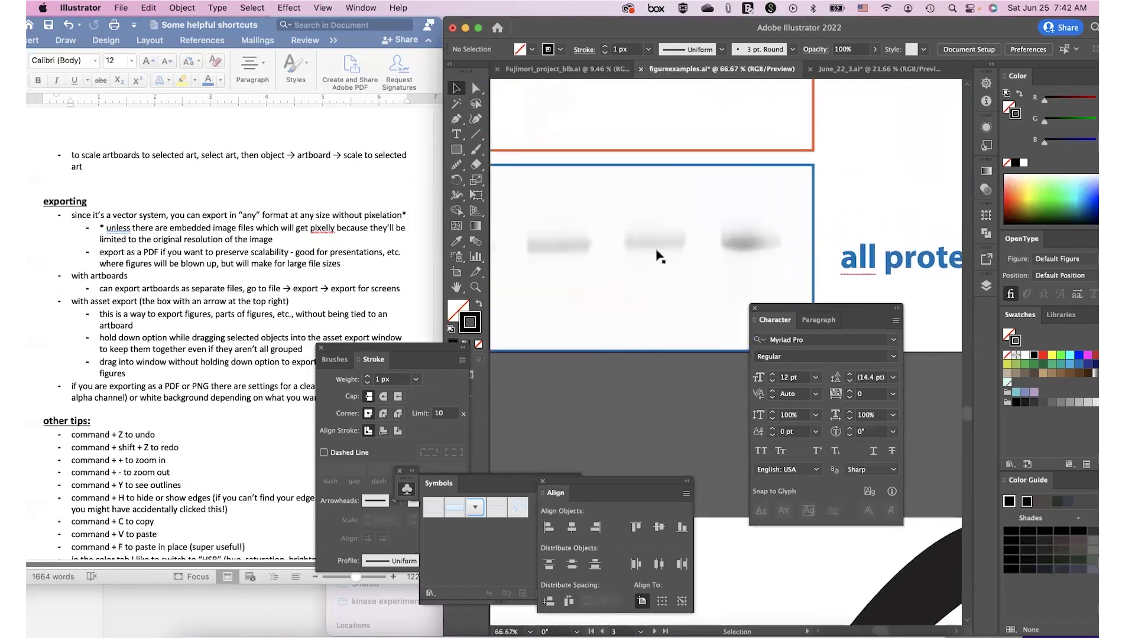
{"action": "key", "text": "super+minus"}
{"action": "key", "text": "super+minus"}
{"action": "key", "text": "super+minus"}
{"action": "key", "text": "super+minus"}
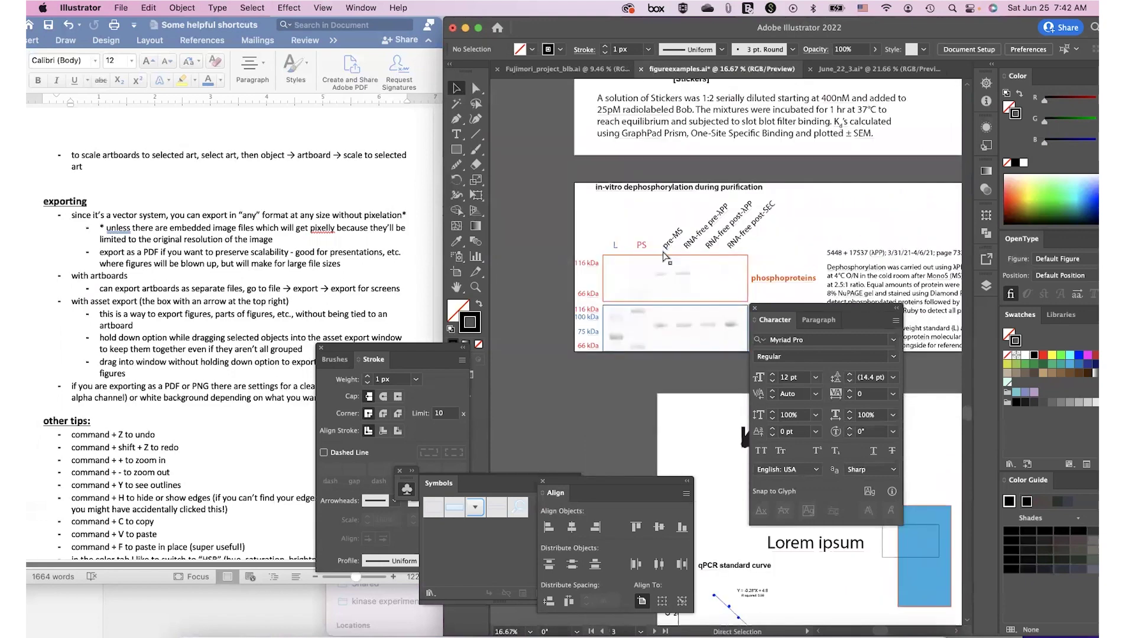
{"action": "key", "text": "super+minus"}
{"action": "scroll", "coordinate": [664, 255], "scroll_direction": "down", "scroll_amount": 2}
{"action": "scroll", "coordinate": [664, 256], "scroll_direction": "right", "scroll_amount": 2}
{"action": "scroll", "coordinate": [665, 255], "scroll_direction": "right", "scroll_amount": 3}
{"action": "scroll", "coordinate": [665, 256], "scroll_direction": "down", "scroll_amount": 1}
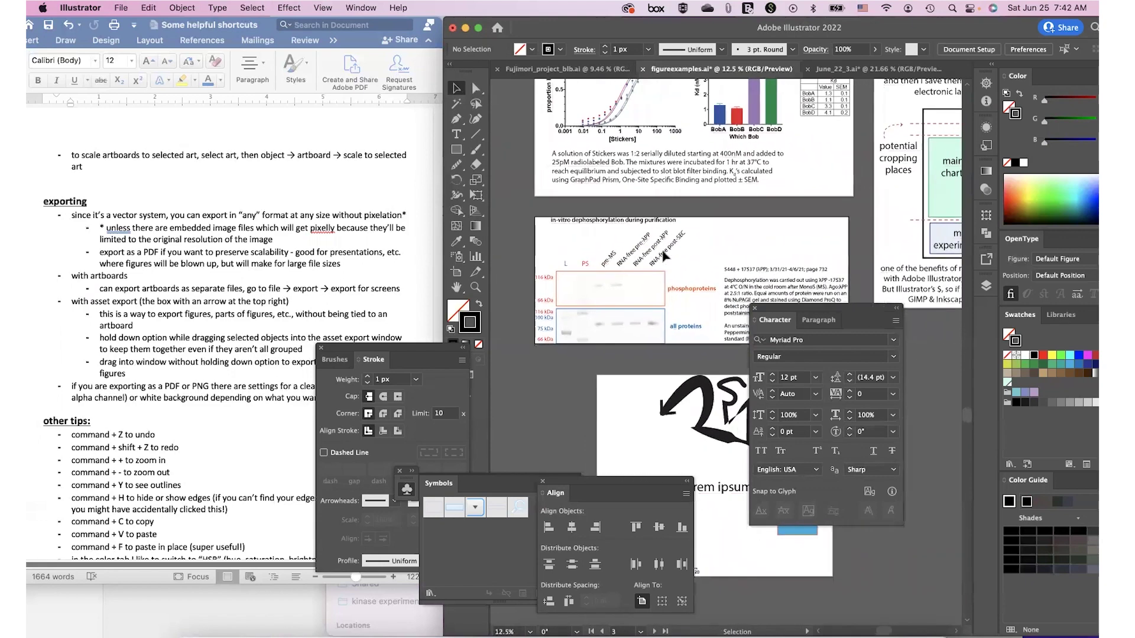
Step: Open Export for Screens for the artboards, set the format to PNG, and review the available scale options
{"action": "left_click", "coordinate": [123, 8]}
{"action": "mouse_move", "coordinate": [236, 265]}
{"action": "left_click", "coordinate": [338, 266]}
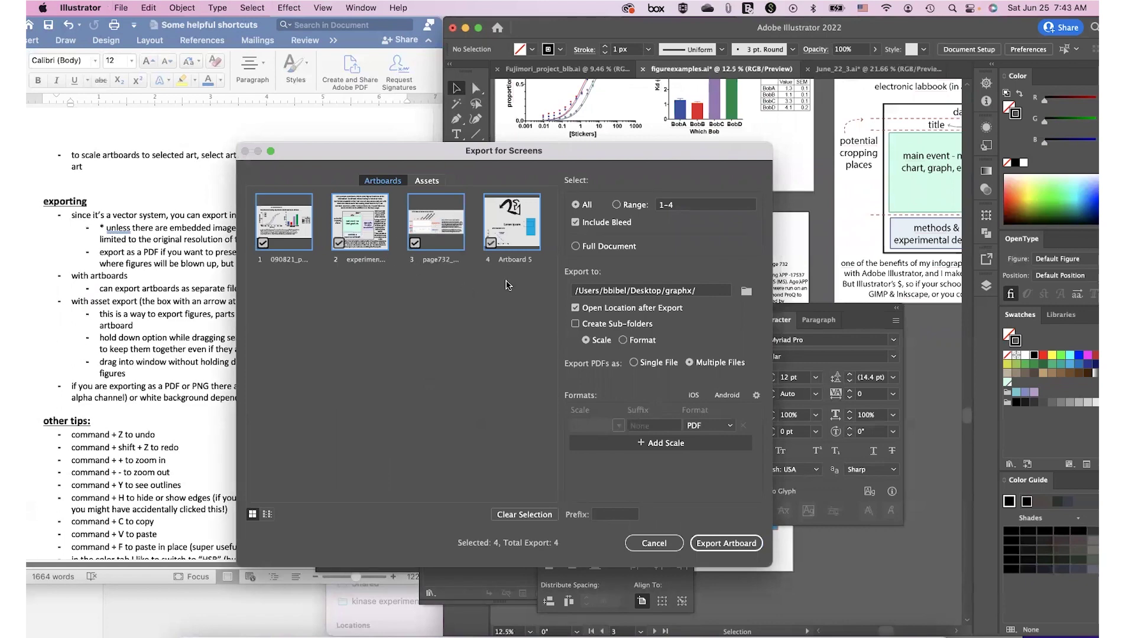
{"action": "left_click", "coordinate": [732, 426]}
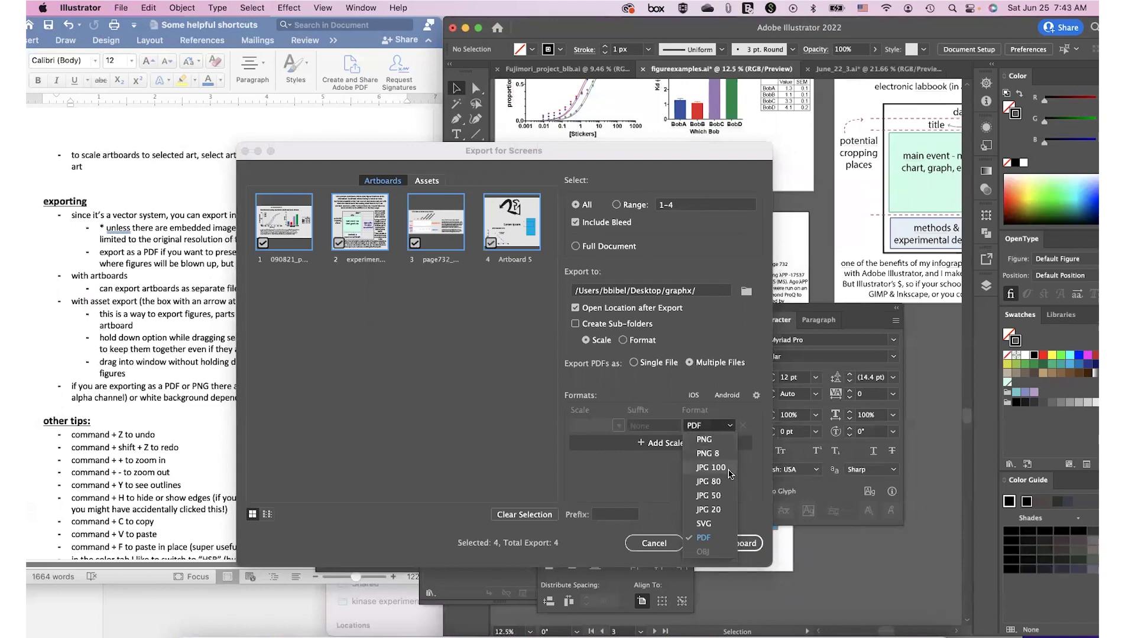
{"action": "left_click", "coordinate": [721, 441]}
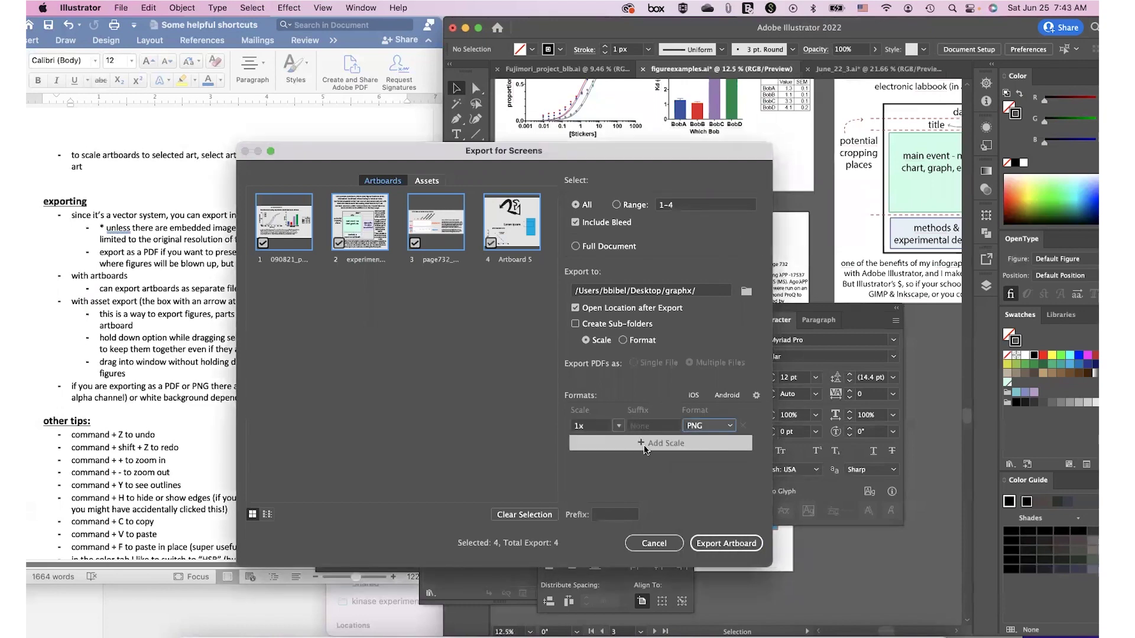
{"action": "left_click", "coordinate": [619, 426]}
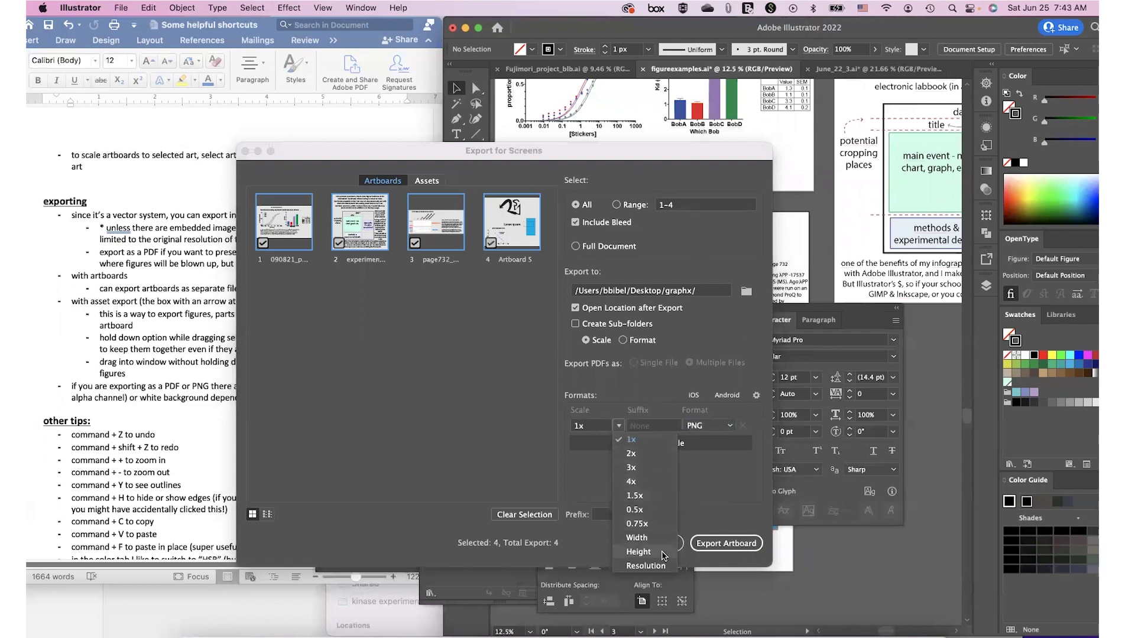
{"action": "left_click", "coordinate": [700, 494]}
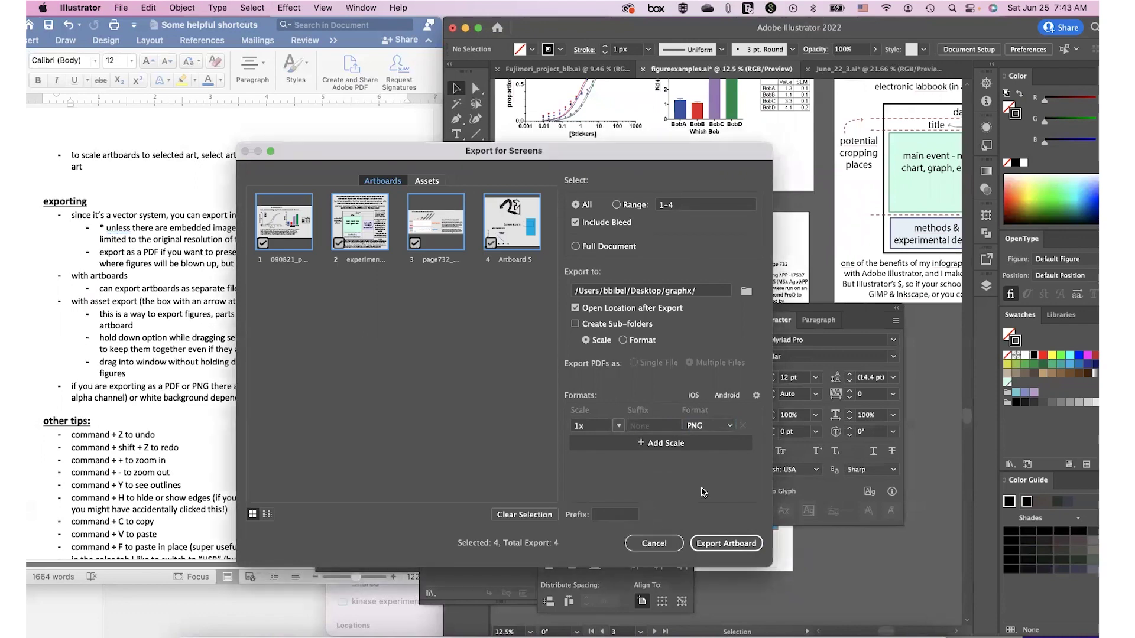
Step: Review the PNG background color choices in the export format settings, and cancel both the settings and the export
{"action": "left_click", "coordinate": [757, 396]}
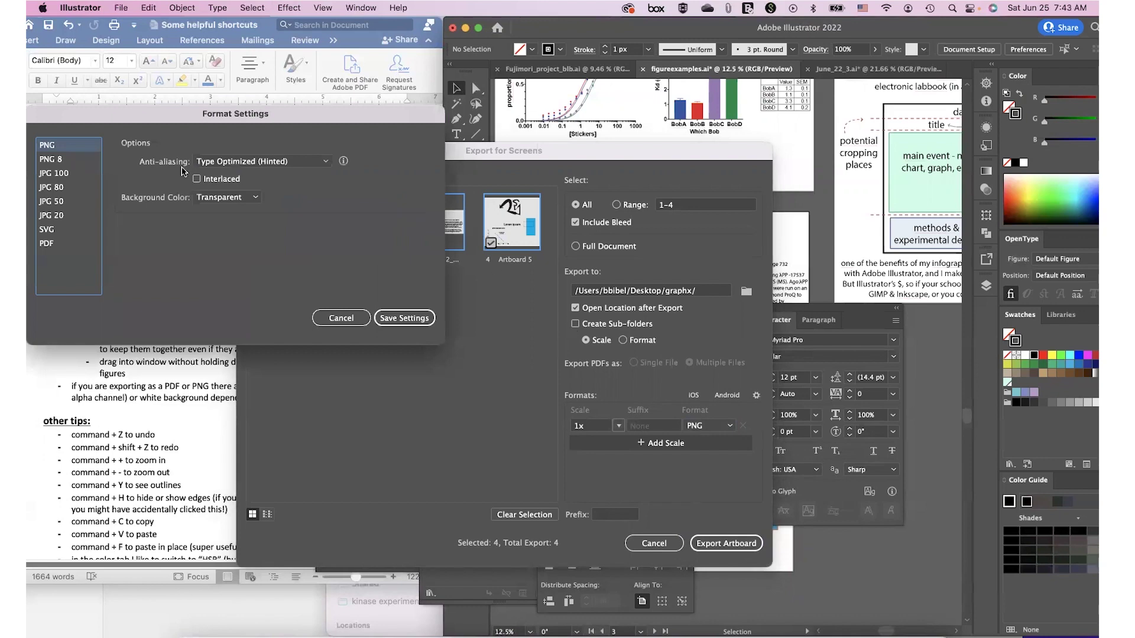
{"action": "left_click", "coordinate": [244, 199]}
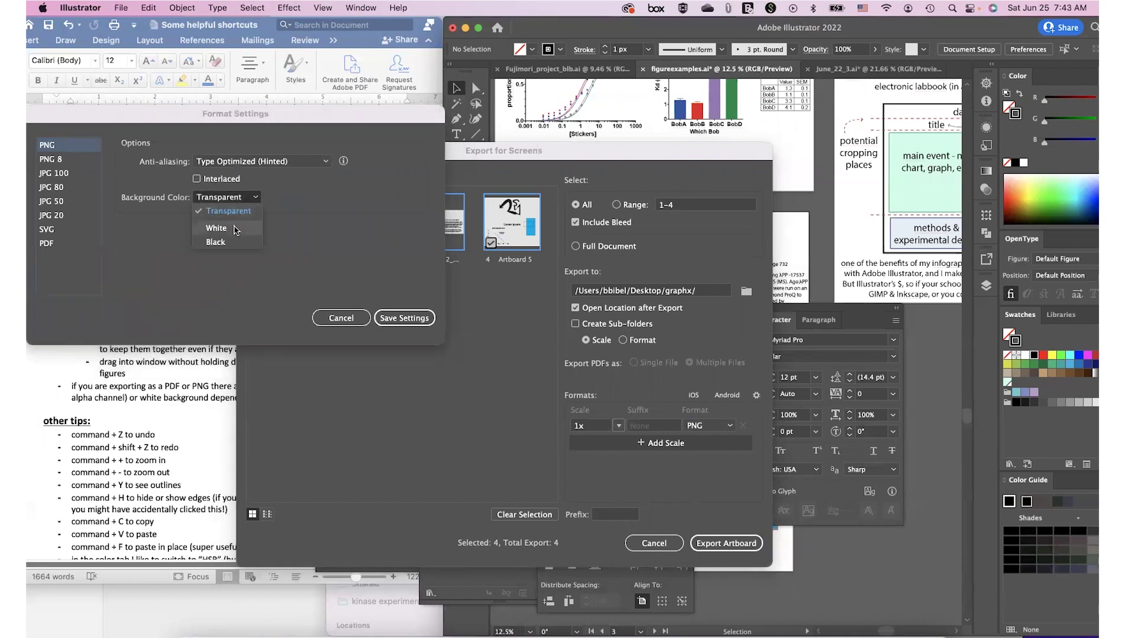
{"action": "left_click", "coordinate": [342, 285]}
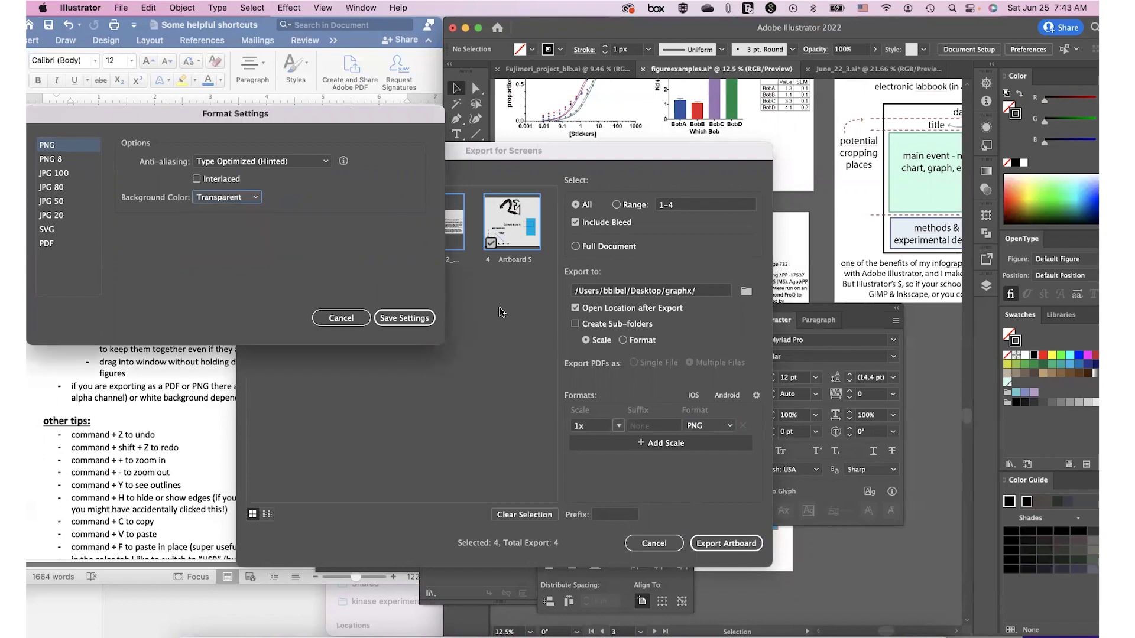
{"action": "left_click", "coordinate": [356, 318]}
{"action": "left_click", "coordinate": [657, 542]}
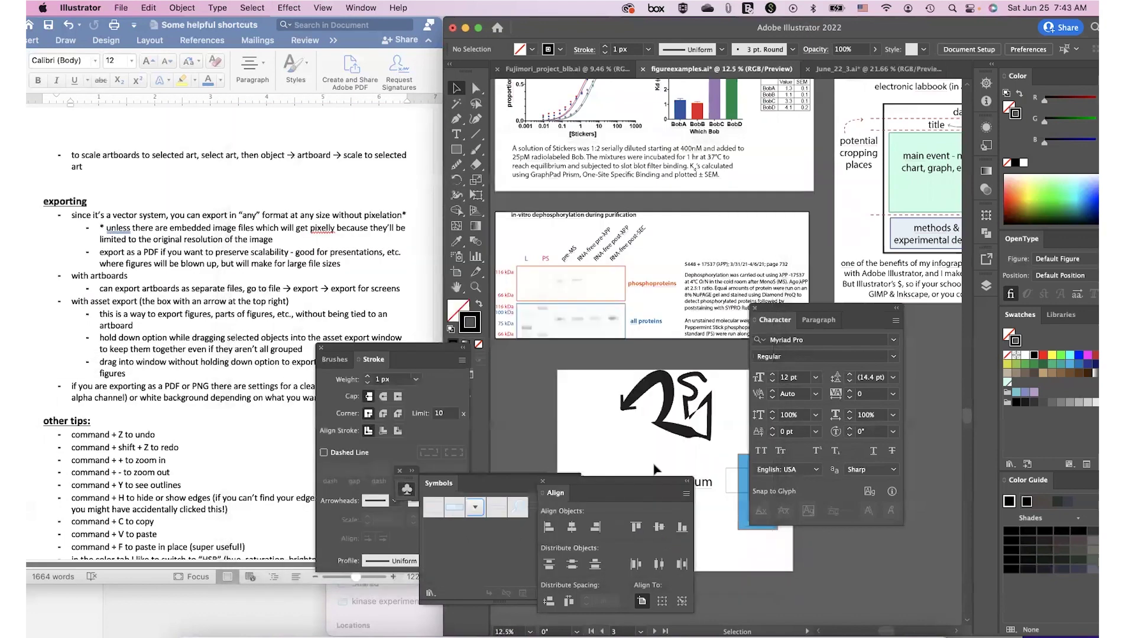
{"action": "scroll", "coordinate": [643, 279], "scroll_direction": "down", "scroll_amount": 2}
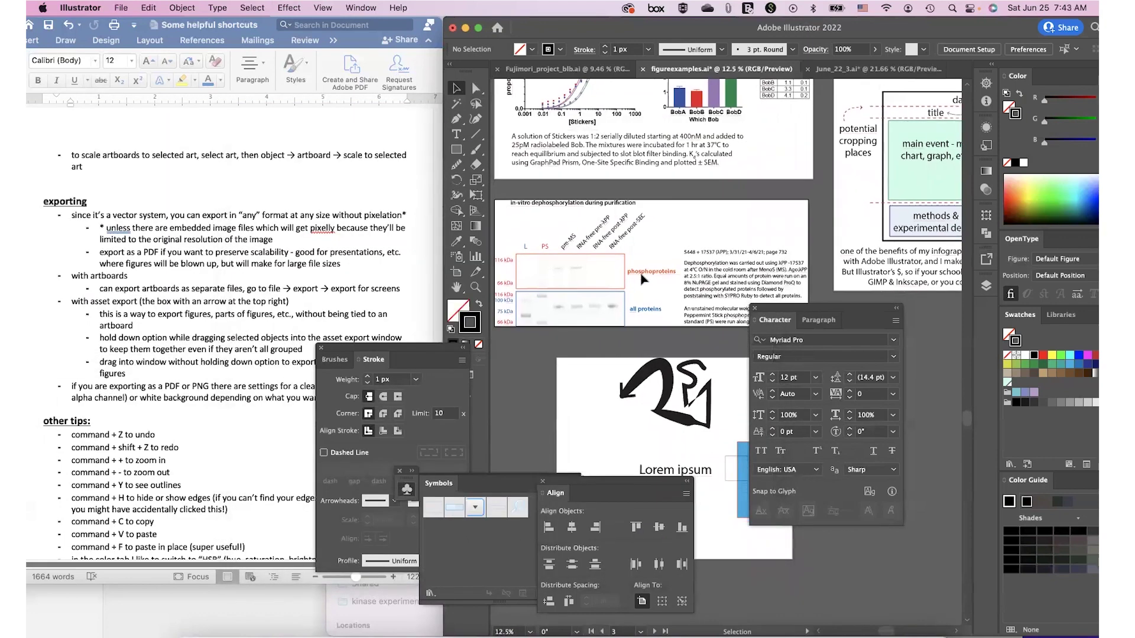
{"action": "scroll", "coordinate": [643, 279], "scroll_direction": "up", "scroll_amount": 6}
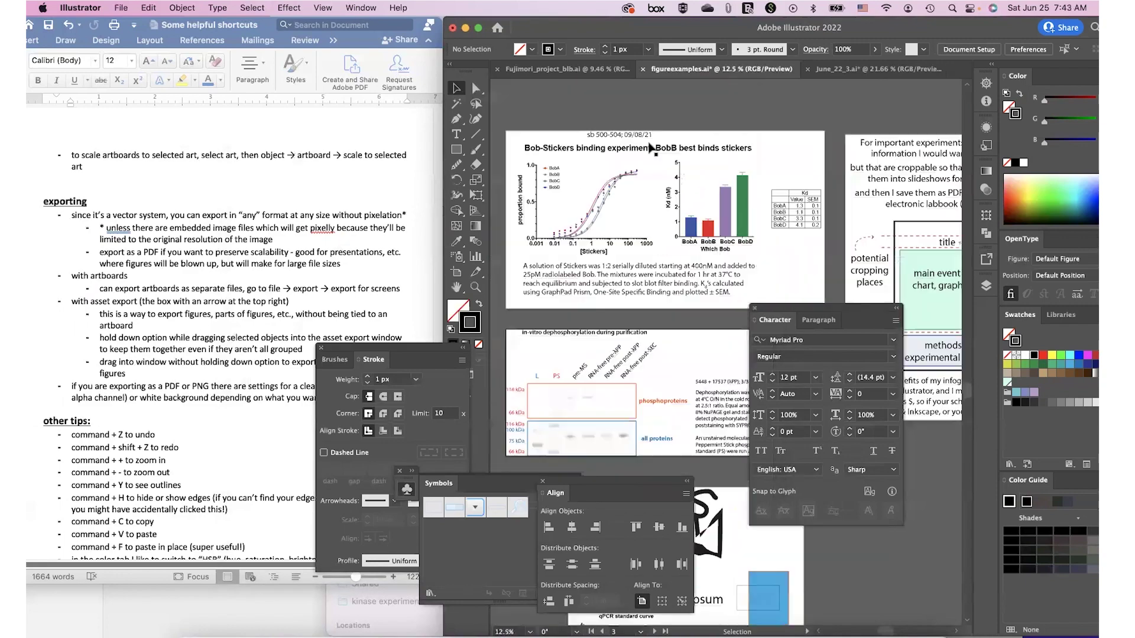
{"action": "scroll", "coordinate": [678, 171], "scroll_direction": "down", "scroll_amount": 6}
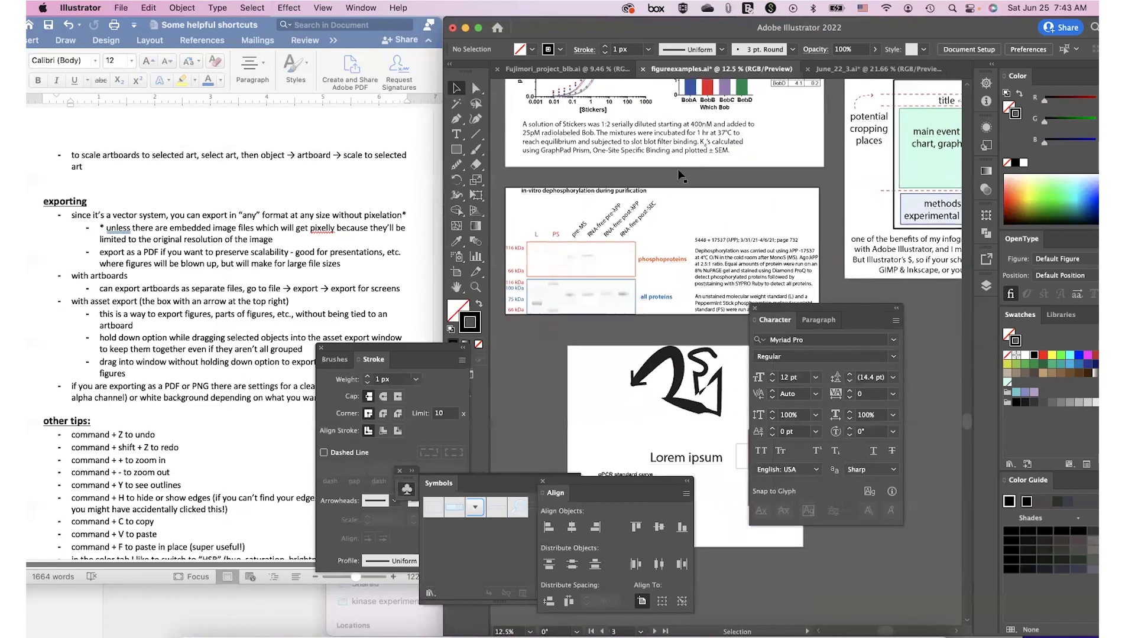
Step: Move the black arrow-and-scribble drawing down so it sits fully inside the "Lorem ipsum" artboard
{"action": "scroll", "coordinate": [677, 169], "scroll_direction": "up", "scroll_amount": 3}
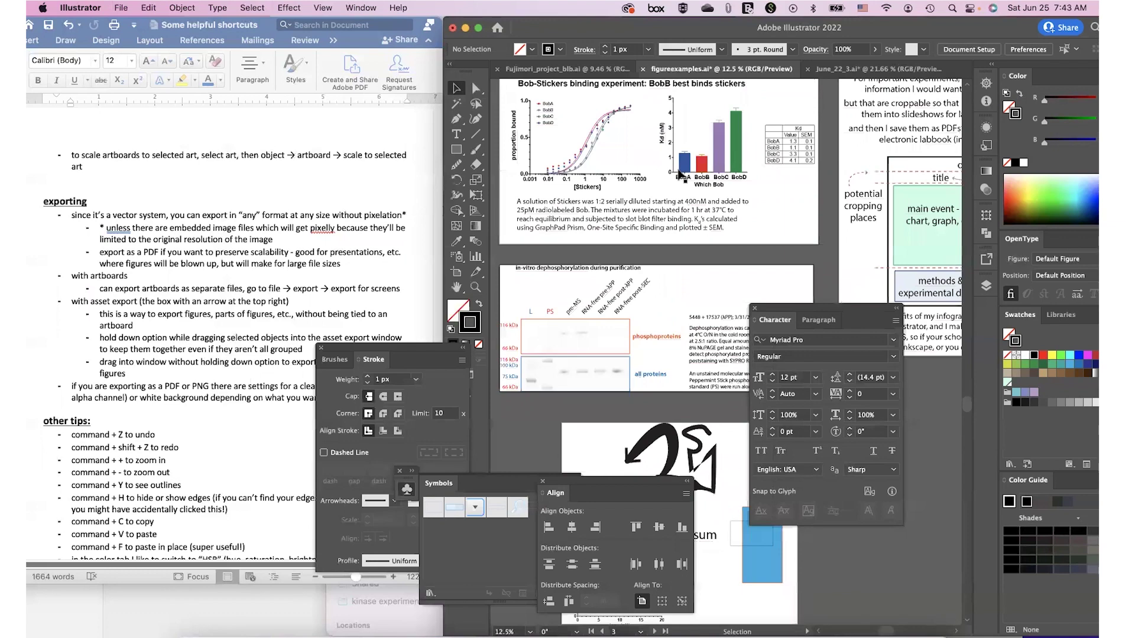
{"action": "scroll", "coordinate": [680, 173], "scroll_direction": "down", "scroll_amount": 8}
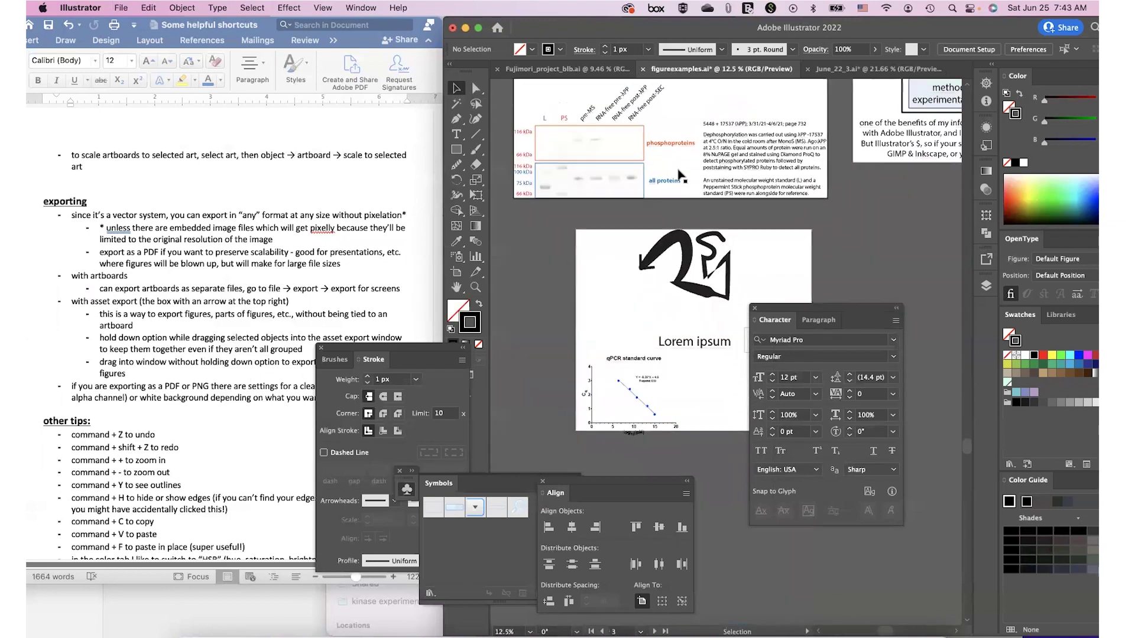
{"action": "double_click", "coordinate": [680, 174]}
{"action": "scroll", "coordinate": [667, 190], "scroll_direction": "down", "scroll_amount": 3}
{"action": "double_click", "coordinate": [633, 228]}
{"action": "left_click_drag", "start_coordinate": [660, 187], "coordinate": [636, 217]}
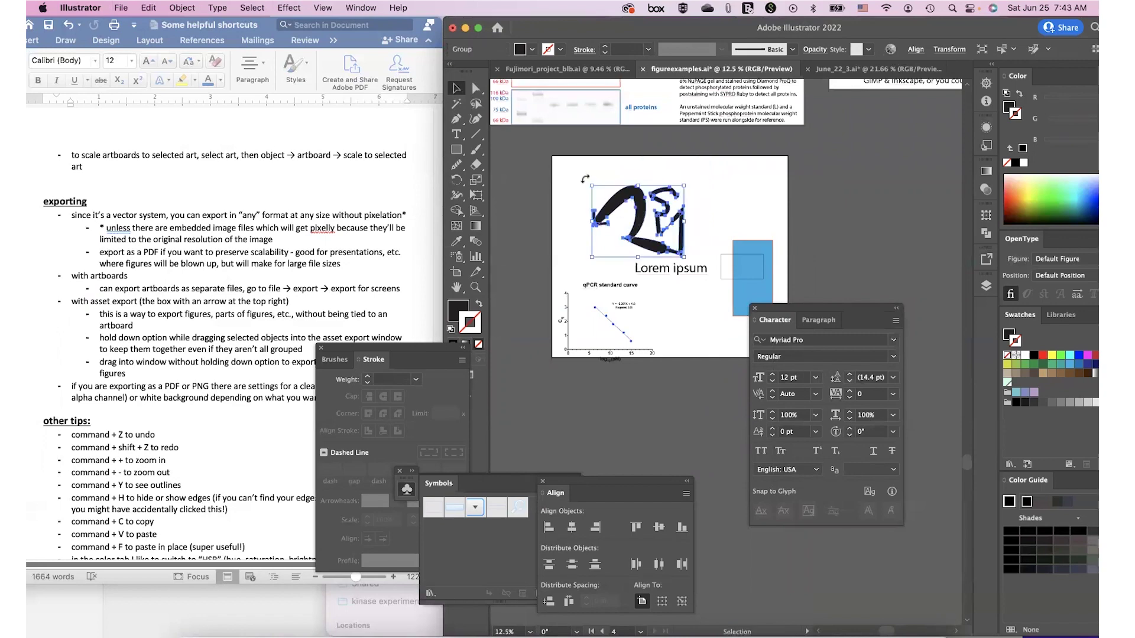
Step: Fit the "Lorem ipsum" artboard to its selected art, including the drawing, text, blue rectangle and qPCR graph
{"action": "mouse_move", "coordinate": [568, 175]}
{"action": "left_mouse_down"}
{"action": "mouse_move", "coordinate": [668, 237]}
{"action": "mouse_move", "coordinate": [759, 383]}
{"action": "left_mouse_up"}
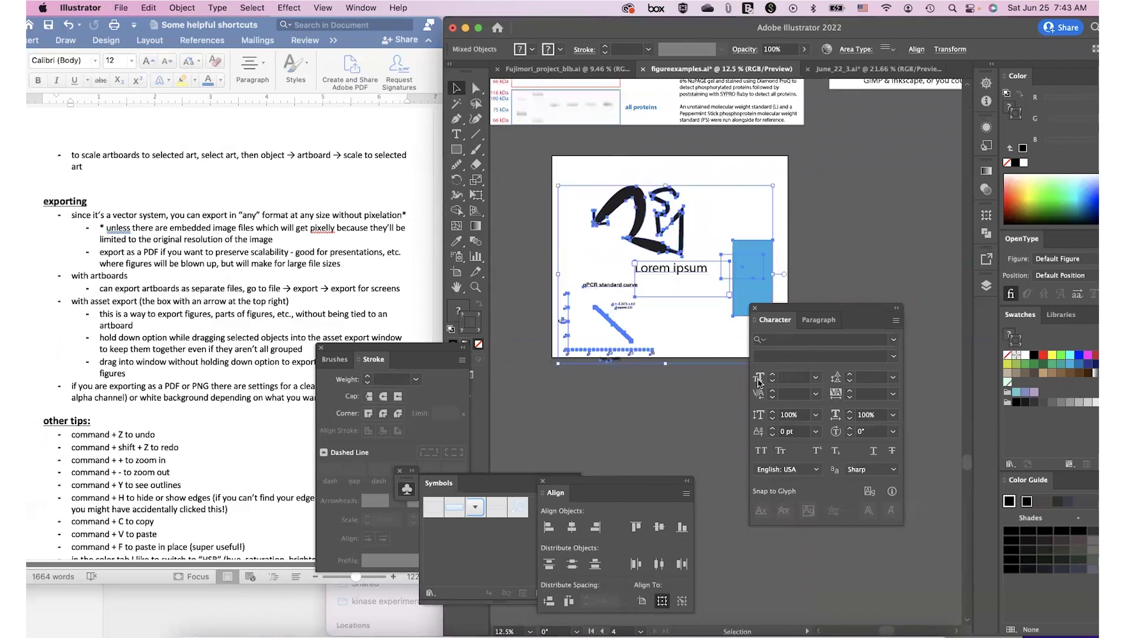
{"action": "left_click", "coordinate": [181, 8]}
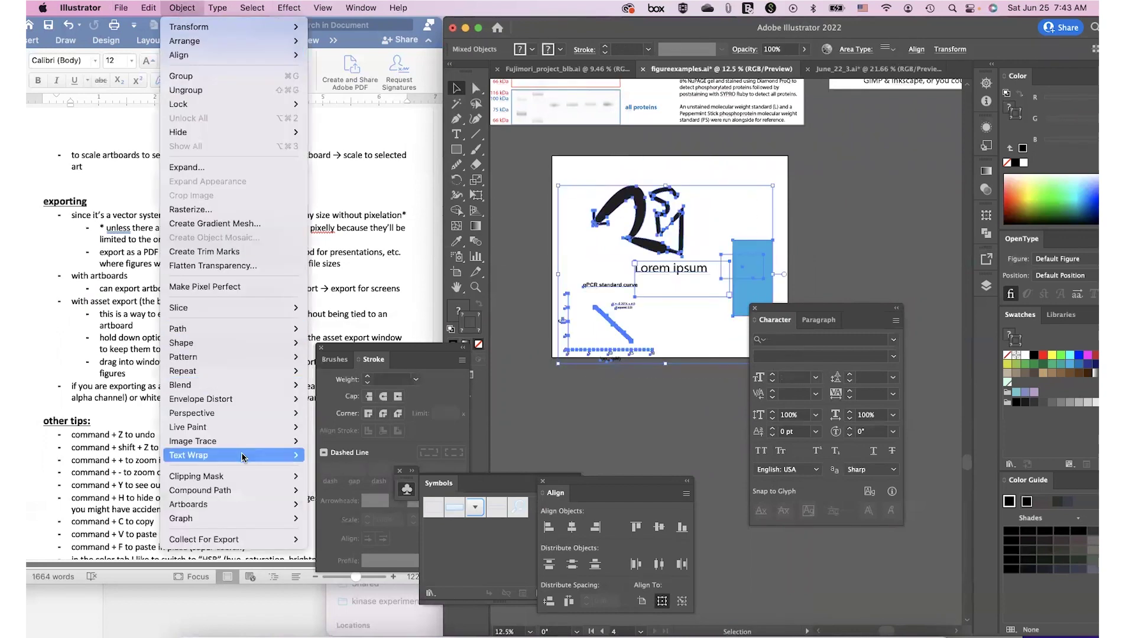
{"action": "mouse_move", "coordinate": [251, 505]}
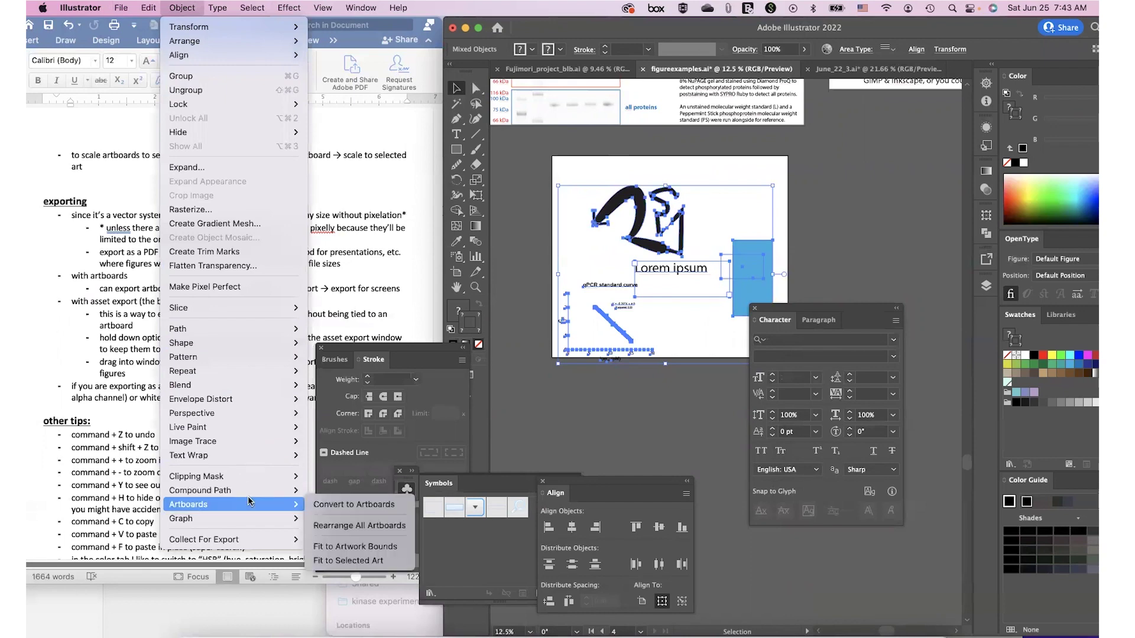
{"action": "left_click", "coordinate": [398, 560]}
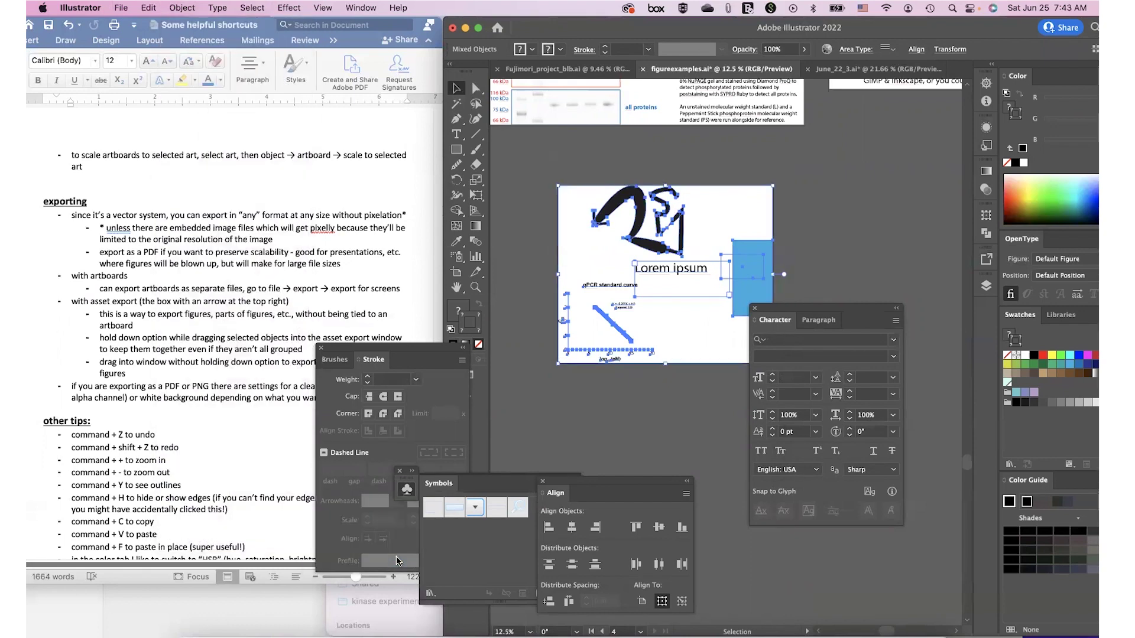
{"action": "left_click", "coordinate": [682, 426]}
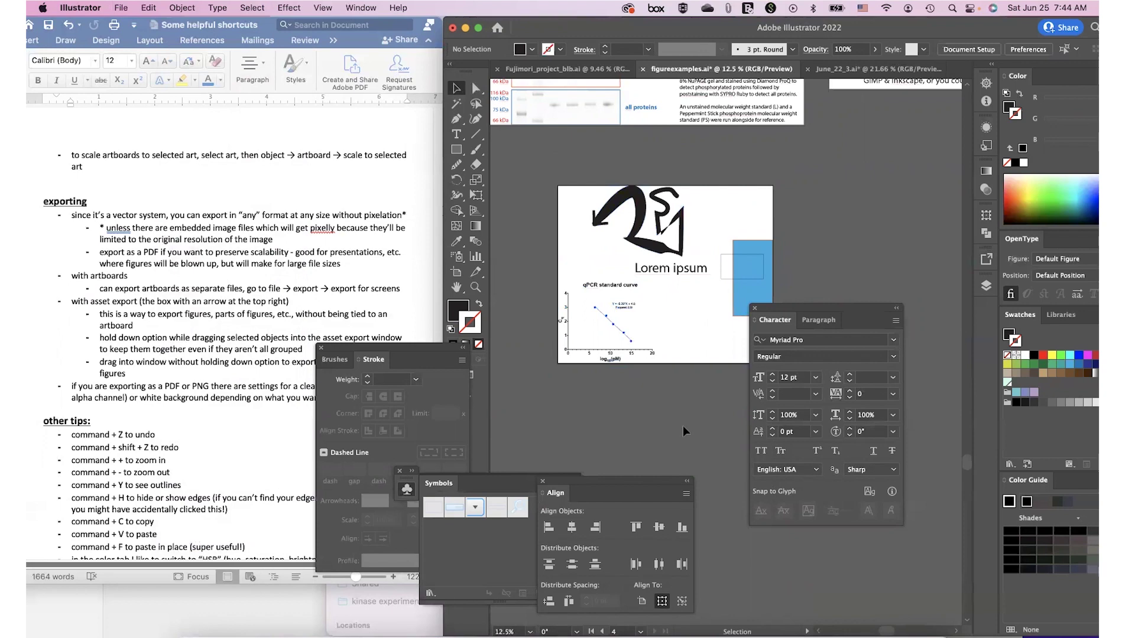
Step: Add the grouped qPCR standard curve graph to the Asset Export collection
{"action": "scroll", "coordinate": [682, 426], "scroll_direction": "down", "scroll_amount": 3}
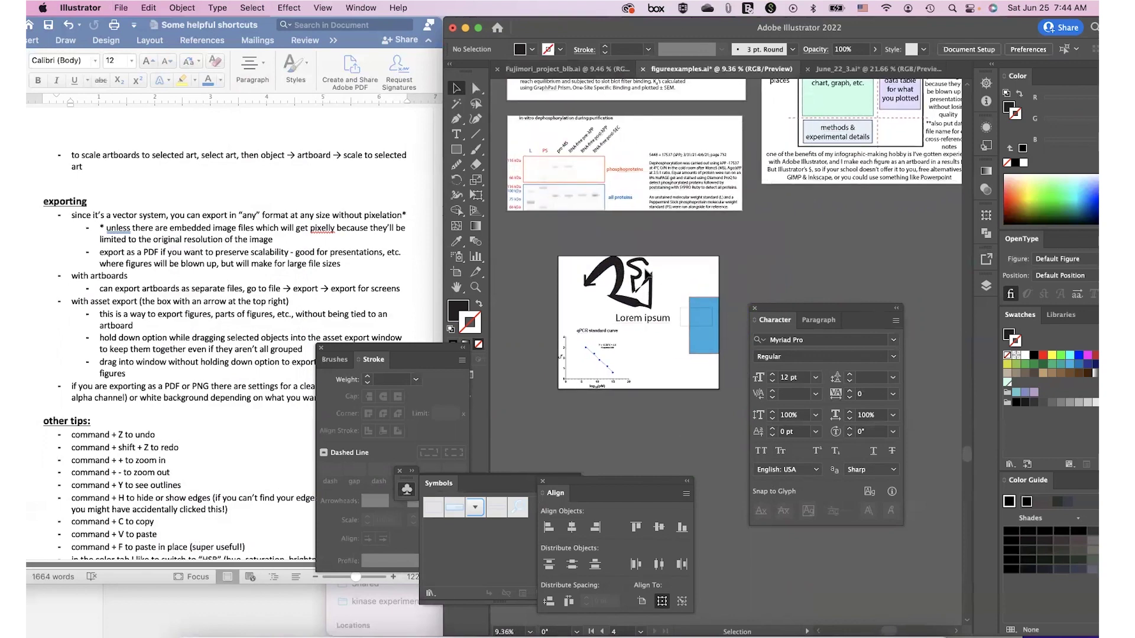
{"action": "left_click", "coordinate": [603, 379]}
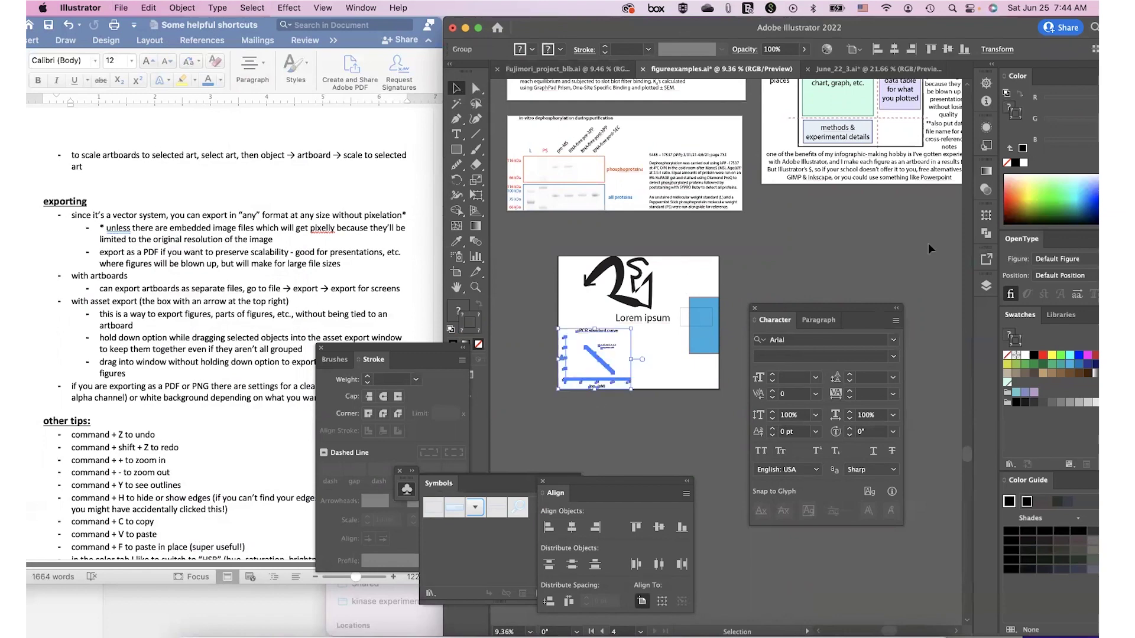
{"action": "left_click", "coordinate": [986, 263]}
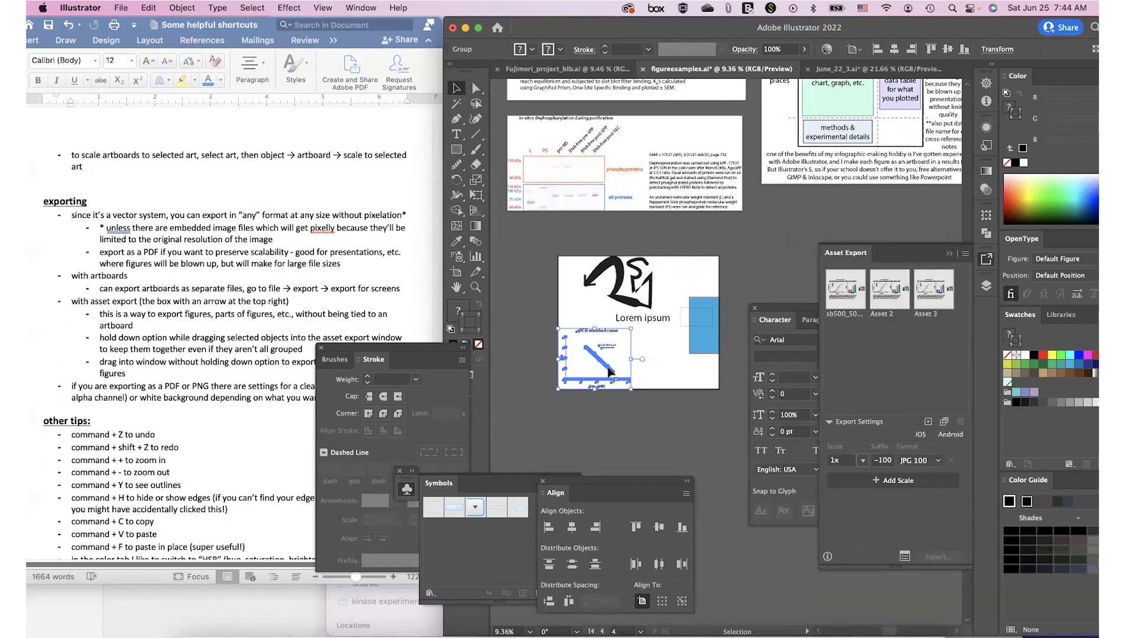
{"action": "left_click_drag", "start_coordinate": [610, 370], "coordinate": [881, 337]}
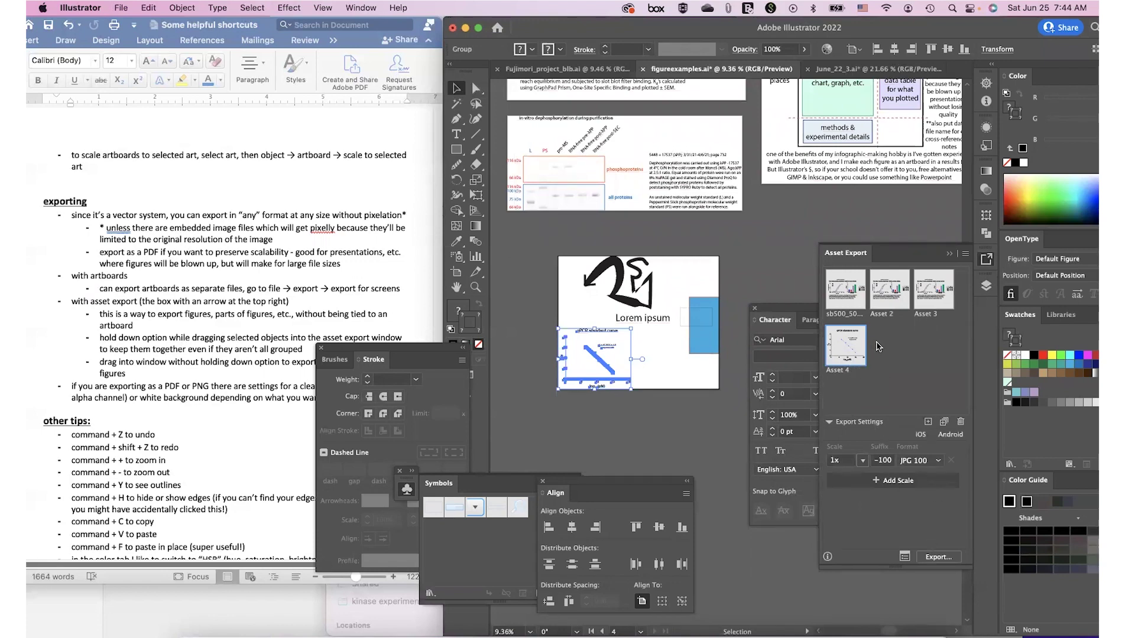
Step: Remove the qPCR standard curve asset from the Asset Export collection
{"action": "left_click", "coordinate": [649, 353]}
{"action": "left_click", "coordinate": [603, 365]}
{"action": "left_click", "coordinate": [661, 409]}
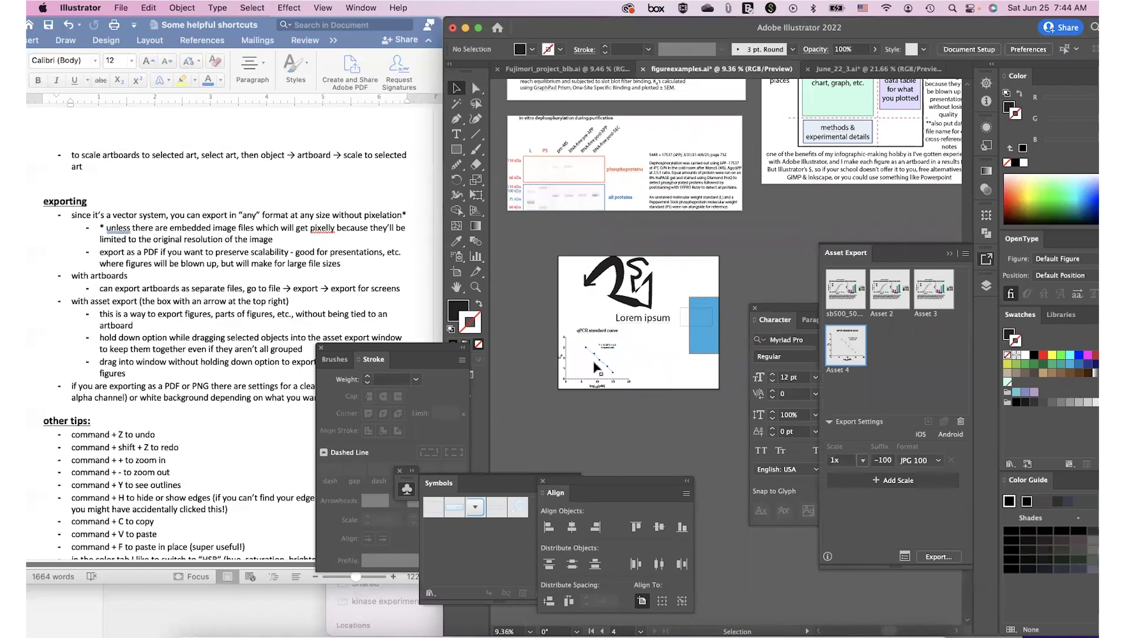
{"action": "left_click", "coordinate": [867, 373]}
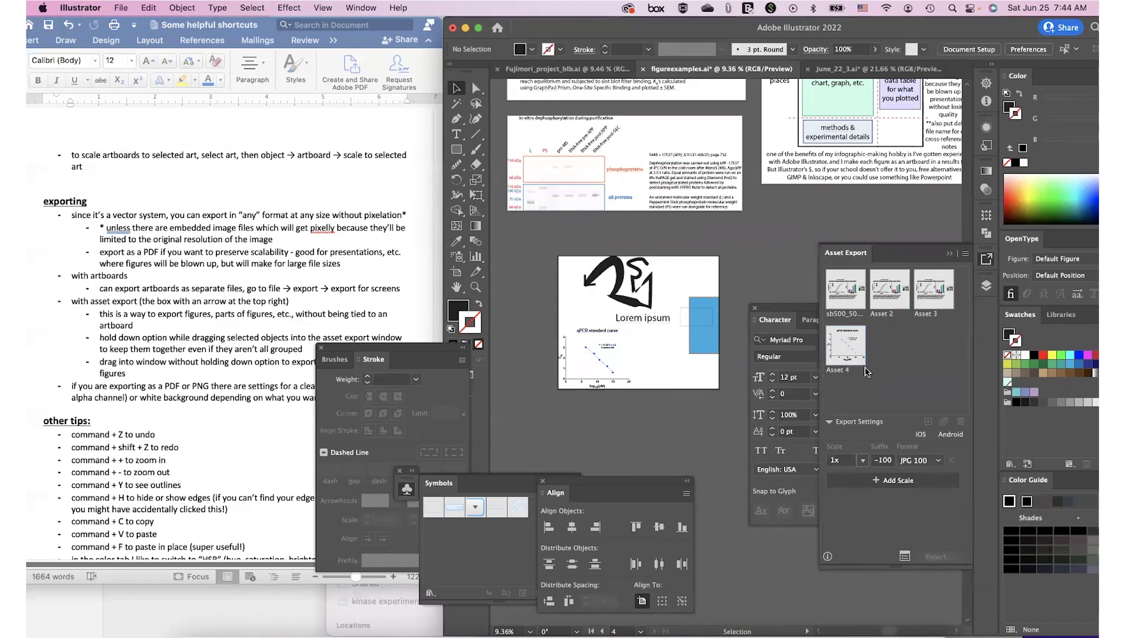
{"action": "left_click", "coordinate": [864, 361]}
{"action": "left_click", "coordinate": [961, 422]}
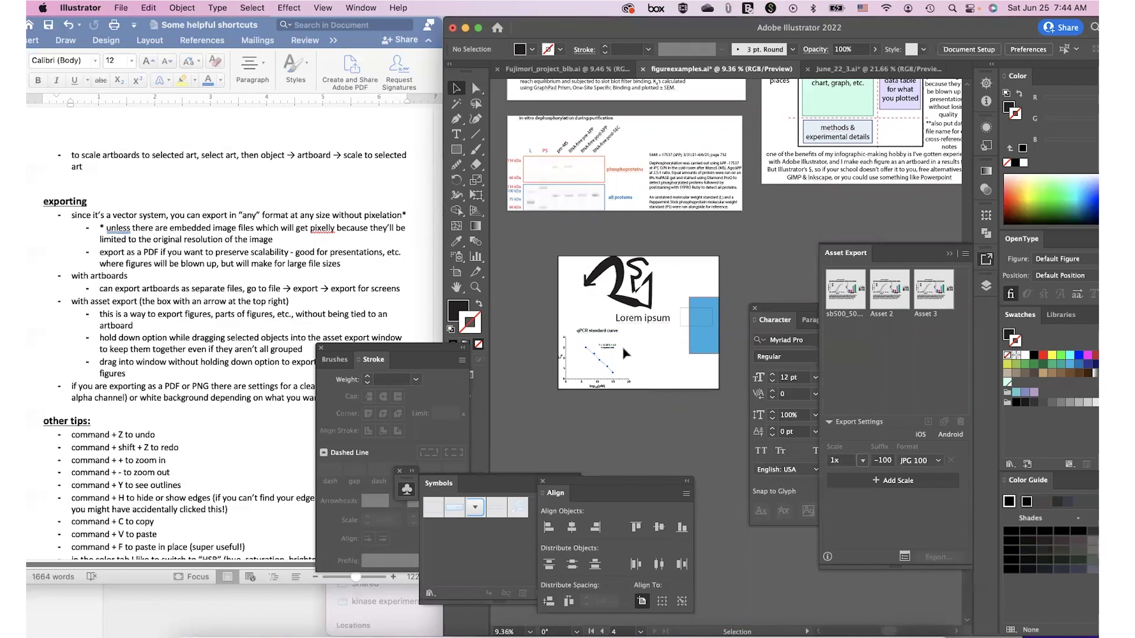
Step: Add the ungrouped qPCR graph parts to Asset Export as separate assets, and undo the addition
{"action": "left_click", "coordinate": [597, 359]}
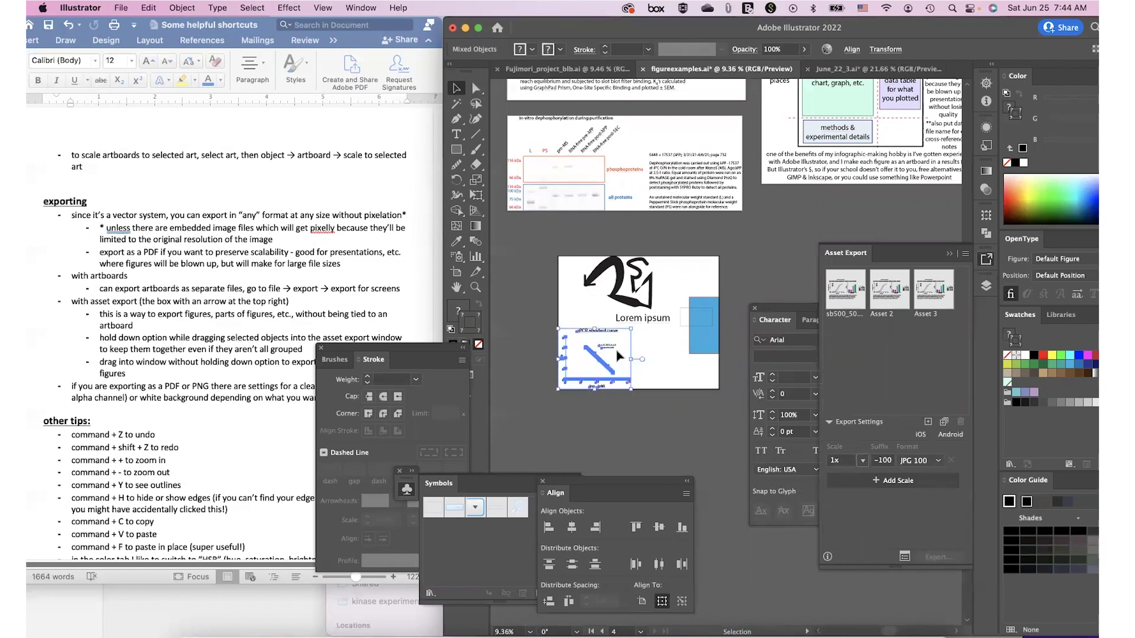
{"action": "left_click", "coordinate": [600, 363]}
{"action": "left_click_drag", "start_coordinate": [555, 332], "coordinate": [634, 388]}
{"action": "left_click", "coordinate": [638, 319], "text": "shift"}
{"action": "left_click_drag", "start_coordinate": [604, 336], "coordinate": [893, 402]}
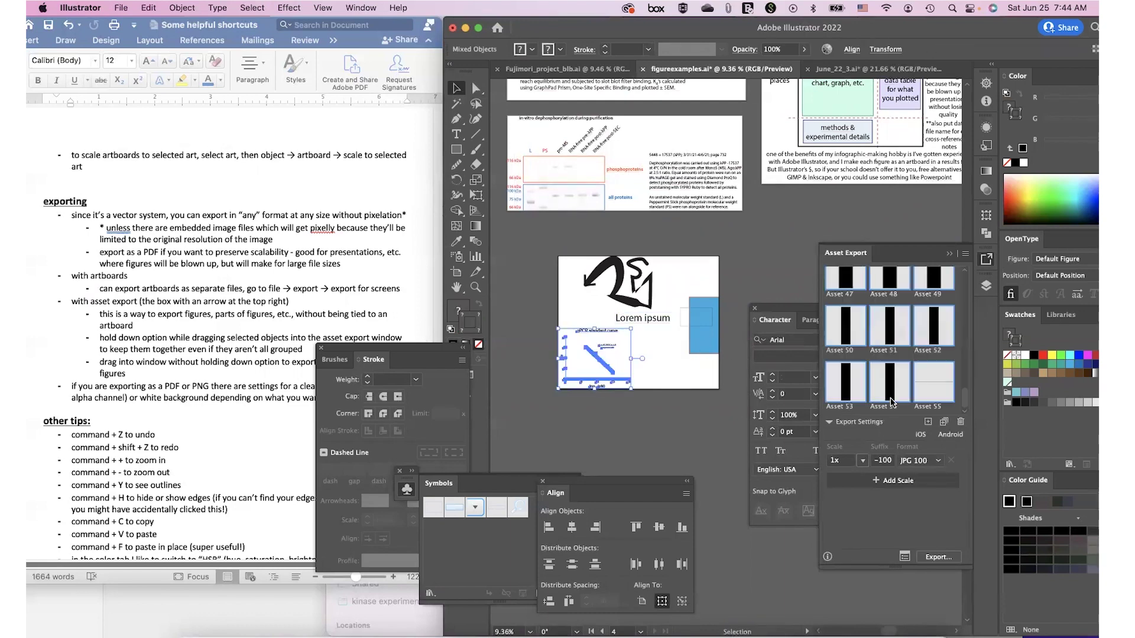
{"action": "key", "text": "super+z"}
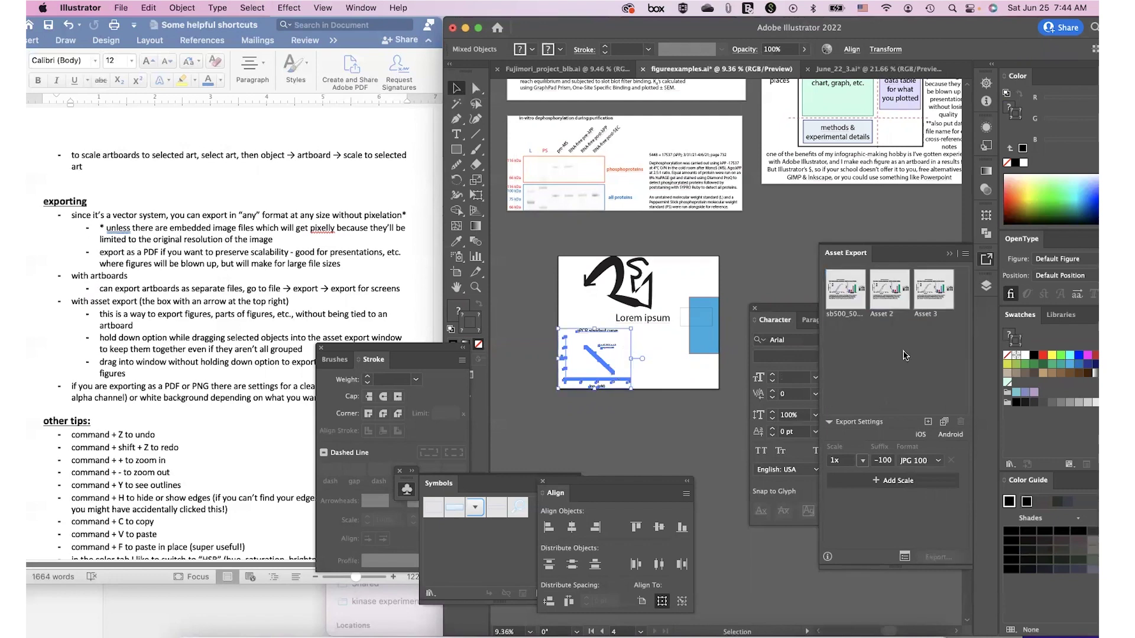
Step: Add the ungrouped qPCR graph parts to Asset Export as one combined asset, and remove that asset from the collection
{"action": "left_click_drag", "start_coordinate": [618, 381], "coordinate": [897, 389]}
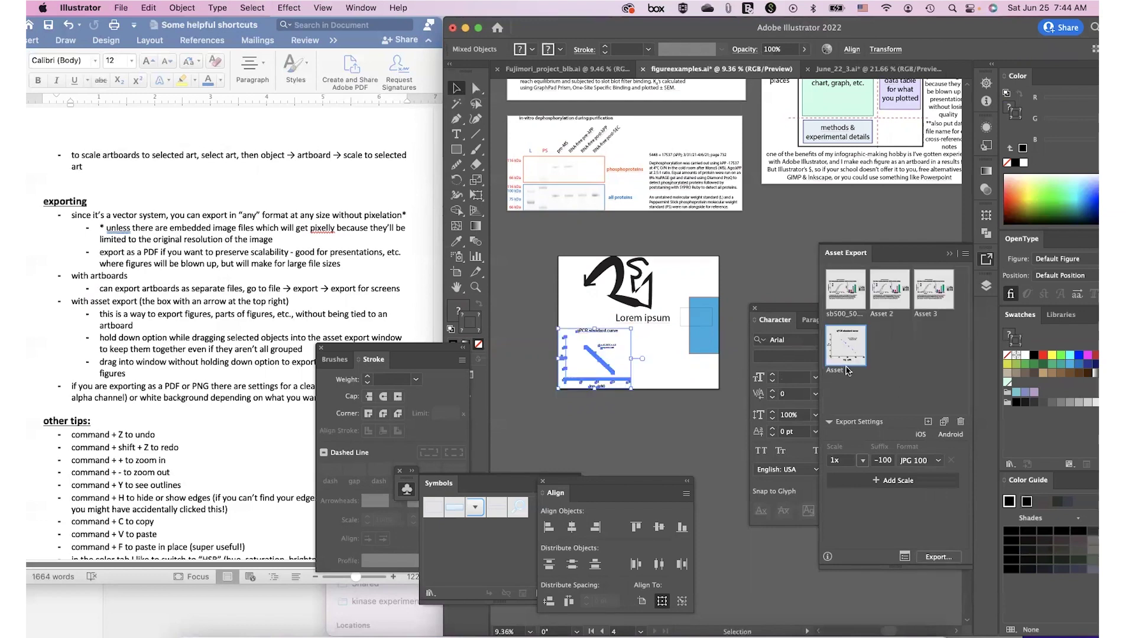
{"action": "left_click", "coordinate": [886, 365]}
{"action": "key", "text": "Delete"}
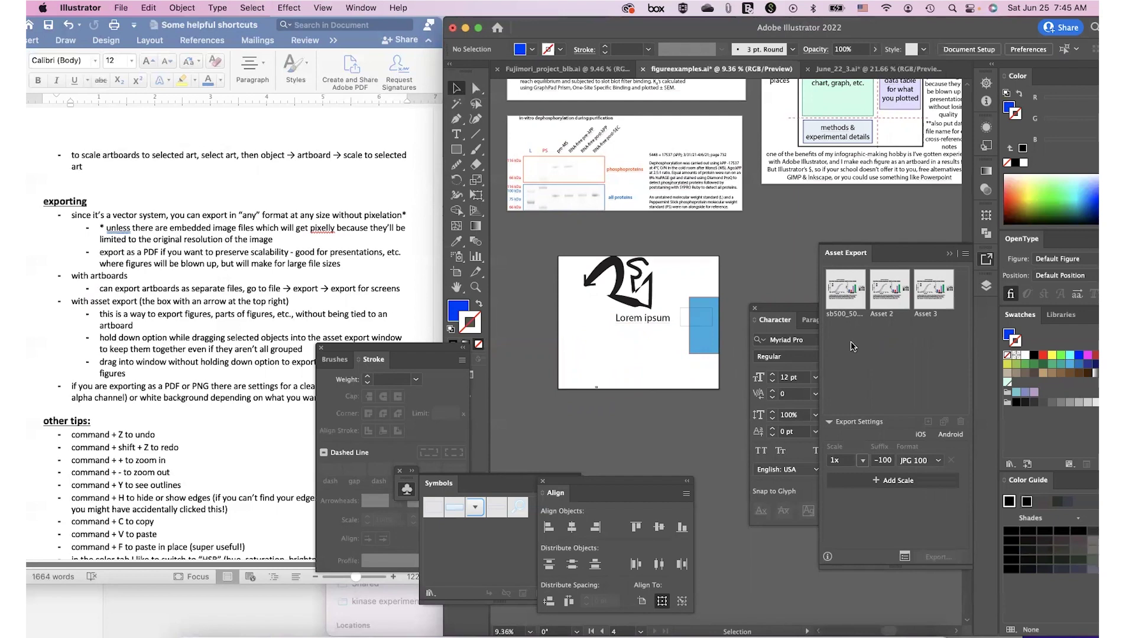
{"action": "key", "text": "cmd+z"}
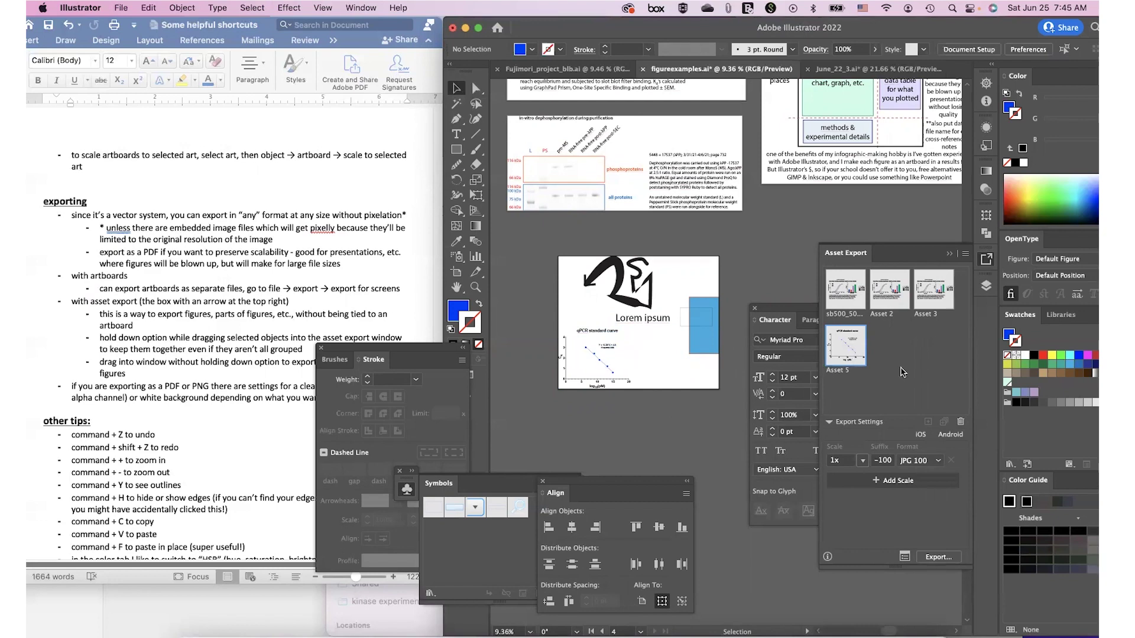
{"action": "left_click", "coordinate": [960, 422]}
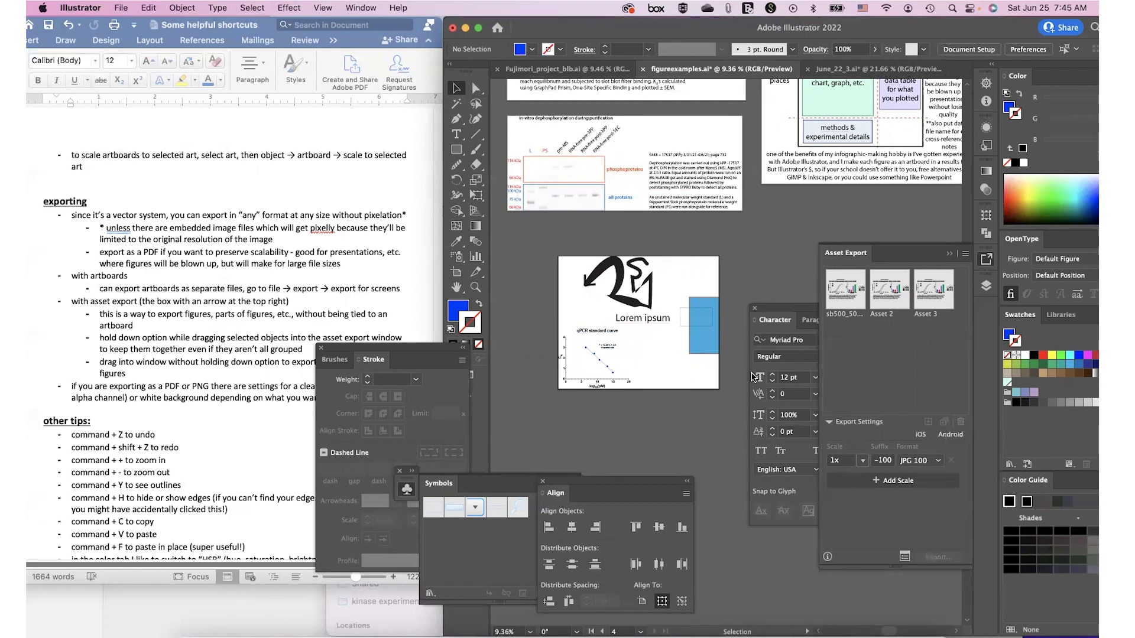
Step: Bring the "other tips" section of the Word notes into view and collapse the Asset Export window
{"action": "scroll", "coordinate": [191, 401], "scroll_direction": "down", "scroll_amount": 5}
{"action": "scroll", "coordinate": [191, 400], "scroll_direction": "down", "scroll_amount": 3}
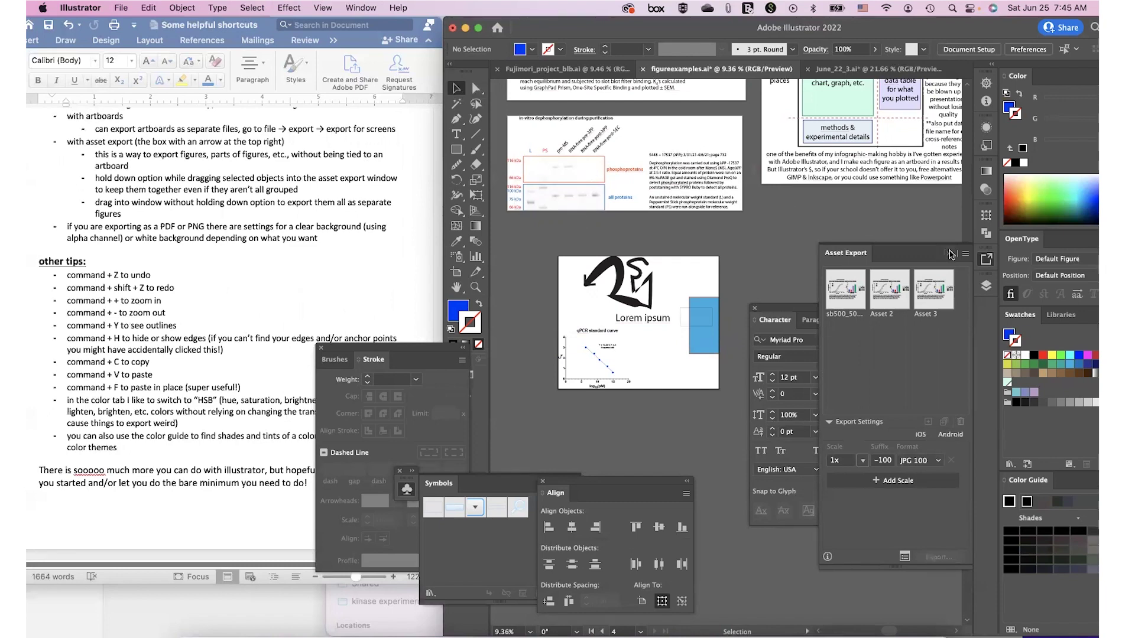
{"action": "left_click", "coordinate": [950, 255]}
{"action": "scroll", "coordinate": [258, 226], "scroll_direction": "left", "scroll_amount": 1}
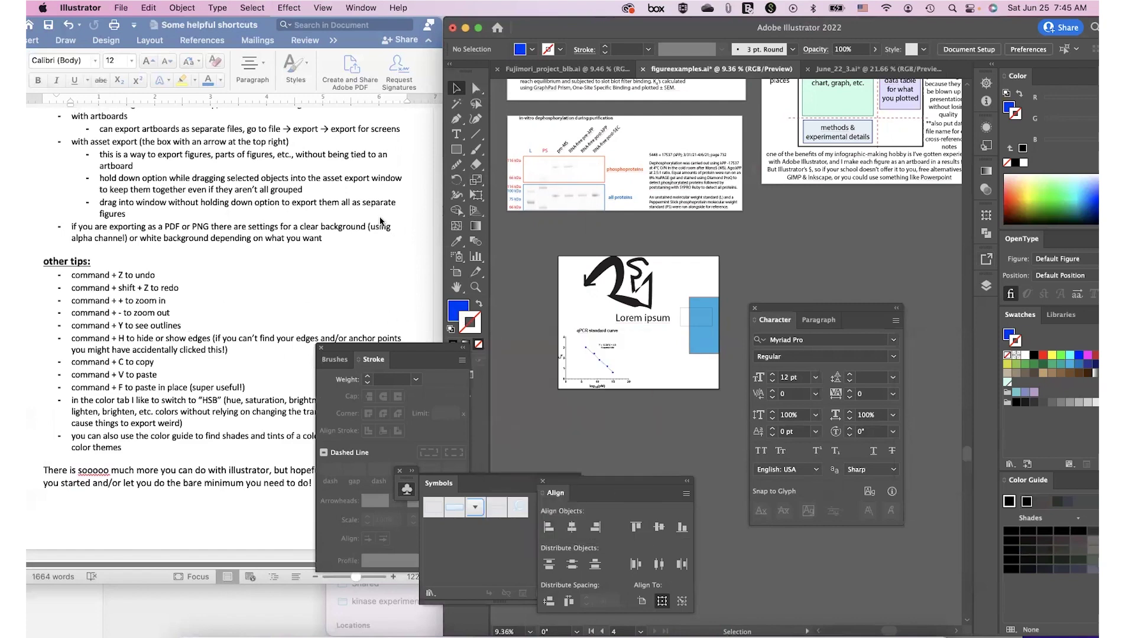
Step: Zoom in and out on the figure artboards, finishing with an overview of all of them
{"action": "key", "text": "super+equal"}
{"action": "key", "text": "super+equal"}
{"action": "key", "text": "super+equal"}
{"action": "key", "text": "super+minus"}
{"action": "key", "text": "super+minus"}
{"action": "key", "text": "super+minus"}
{"action": "key", "text": "super+minus"}
{"action": "key", "text": "super+minus"}
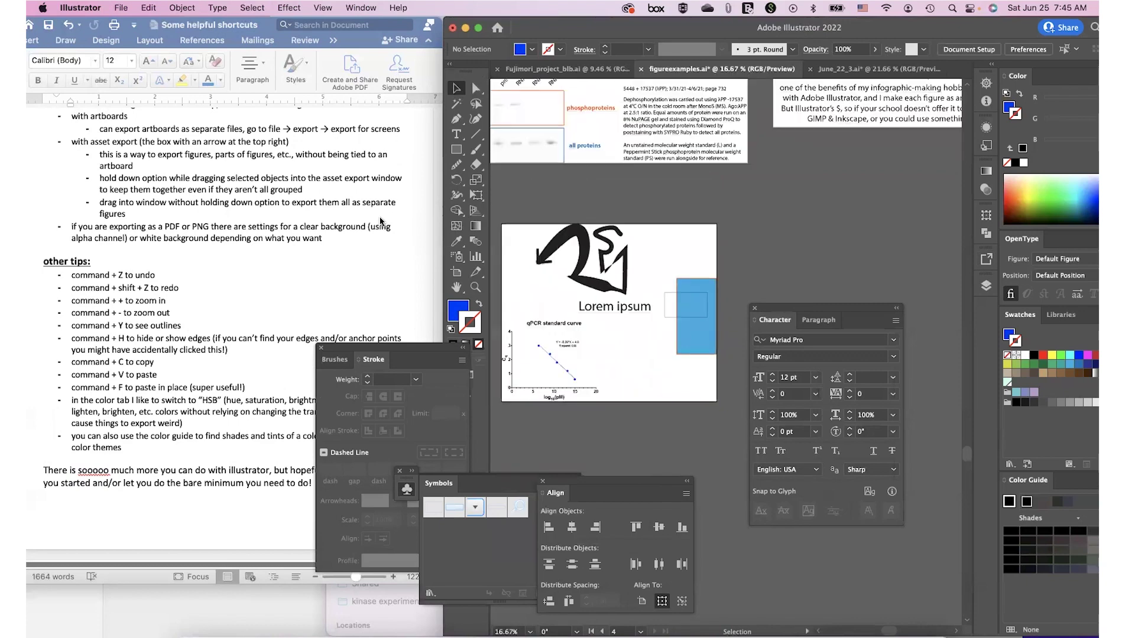
{"action": "key", "text": "super+equal"}
{"action": "key", "text": "super+equal"}
{"action": "key", "text": "super+equal"}
{"action": "key", "text": "super+equal"}
{"action": "key", "text": "super+minus"}
{"action": "key", "text": "super+minus"}
{"action": "key", "text": "super+minus"}
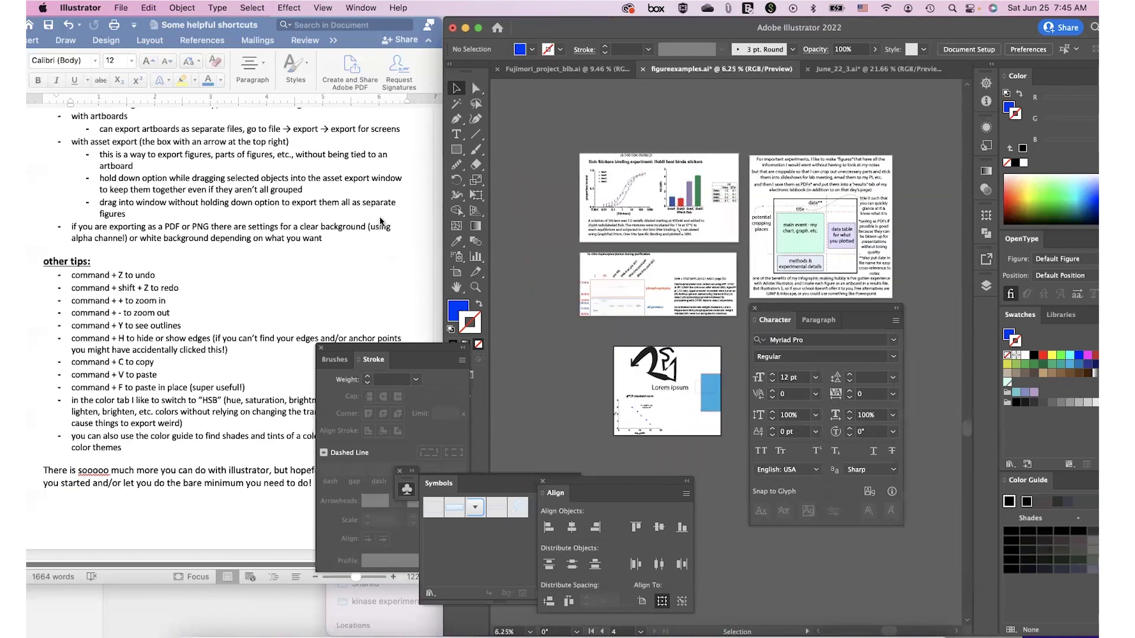
Step: Show the artboards in Outline view and return to Preview
{"action": "key", "text": "super+y"}
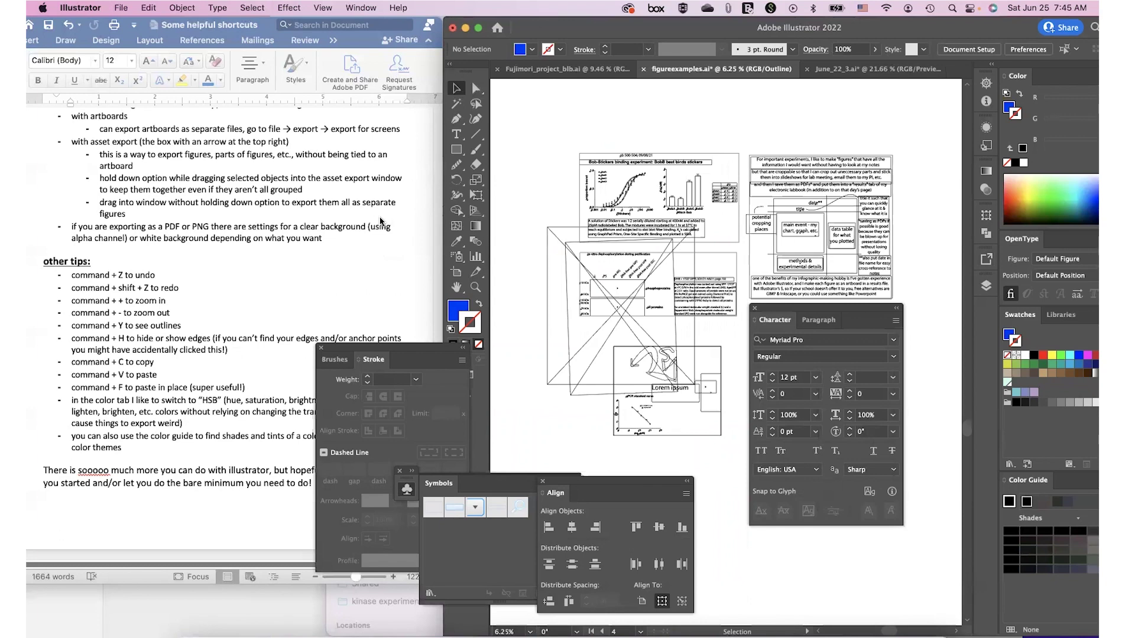
{"action": "key", "text": "super+y"}
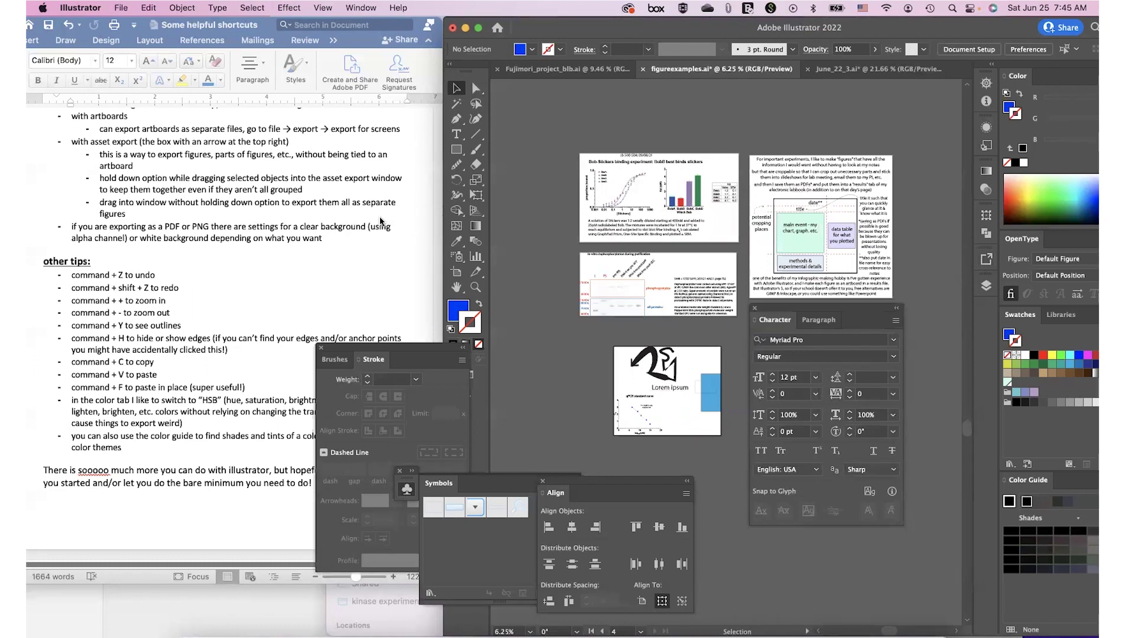
Step: Enter isolation mode on the Bob-Stickers binding curve group, and exit back to the full artwork
{"action": "scroll", "coordinate": [662, 295], "scroll_direction": "up", "scroll_amount": 3}
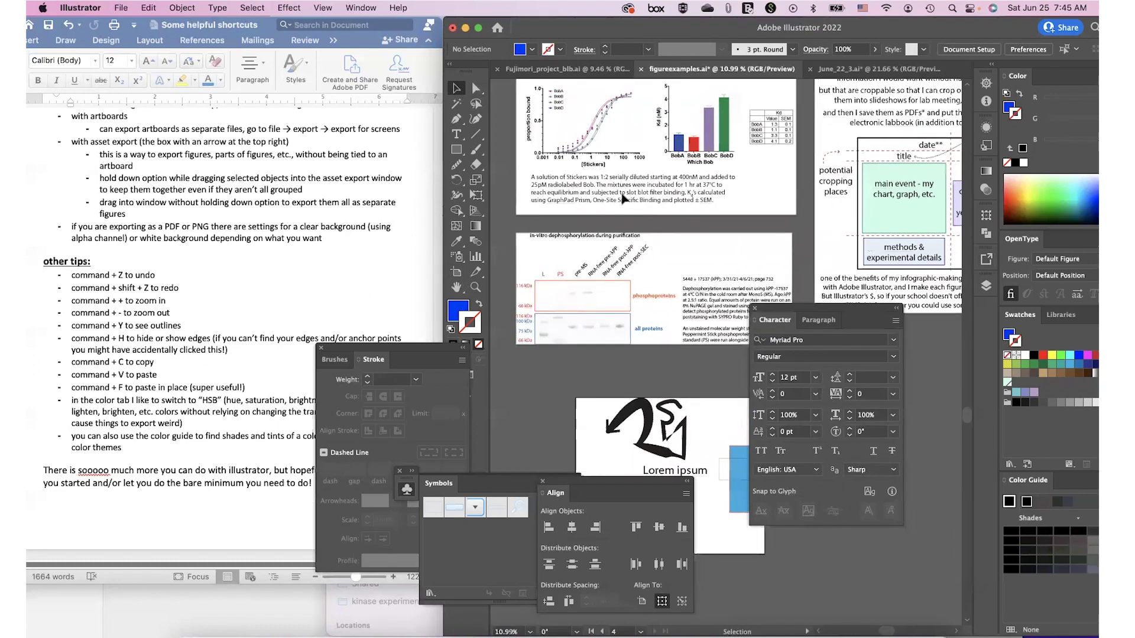
{"action": "scroll", "coordinate": [622, 199], "scroll_direction": "up", "scroll_amount": 2}
{"action": "left_click", "coordinate": [599, 127]}
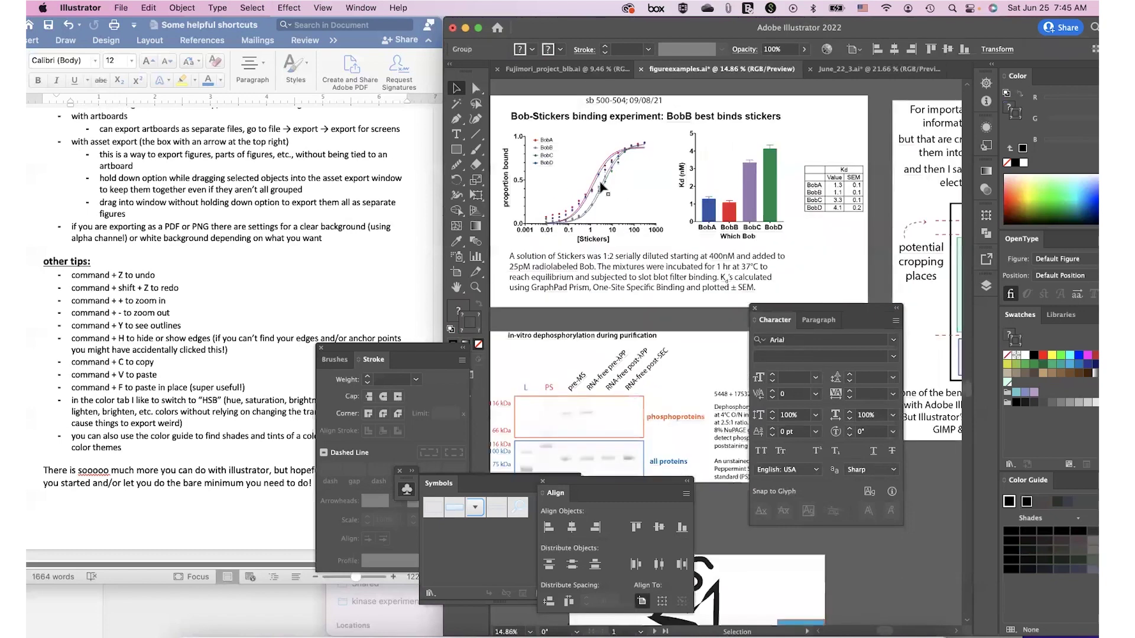
{"action": "double_click", "coordinate": [602, 188]}
{"action": "scroll", "coordinate": [622, 214], "scroll_direction": "up", "scroll_amount": 2}
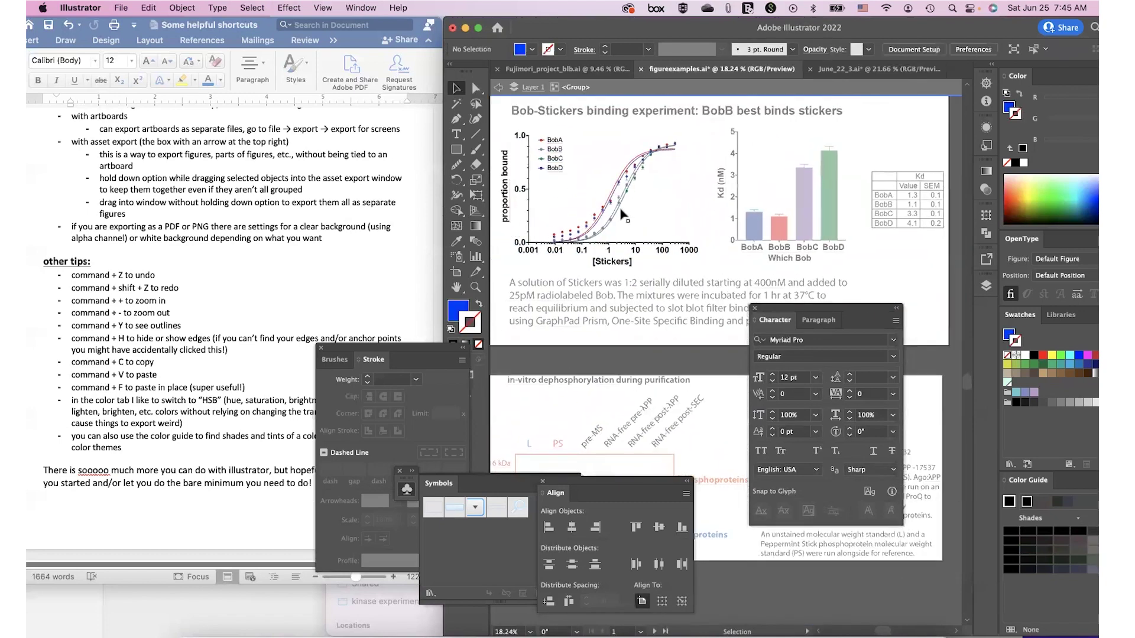
{"action": "left_click", "coordinate": [622, 216]}
{"action": "left_click", "coordinate": [620, 217]}
{"action": "double_click", "coordinate": [617, 219]}
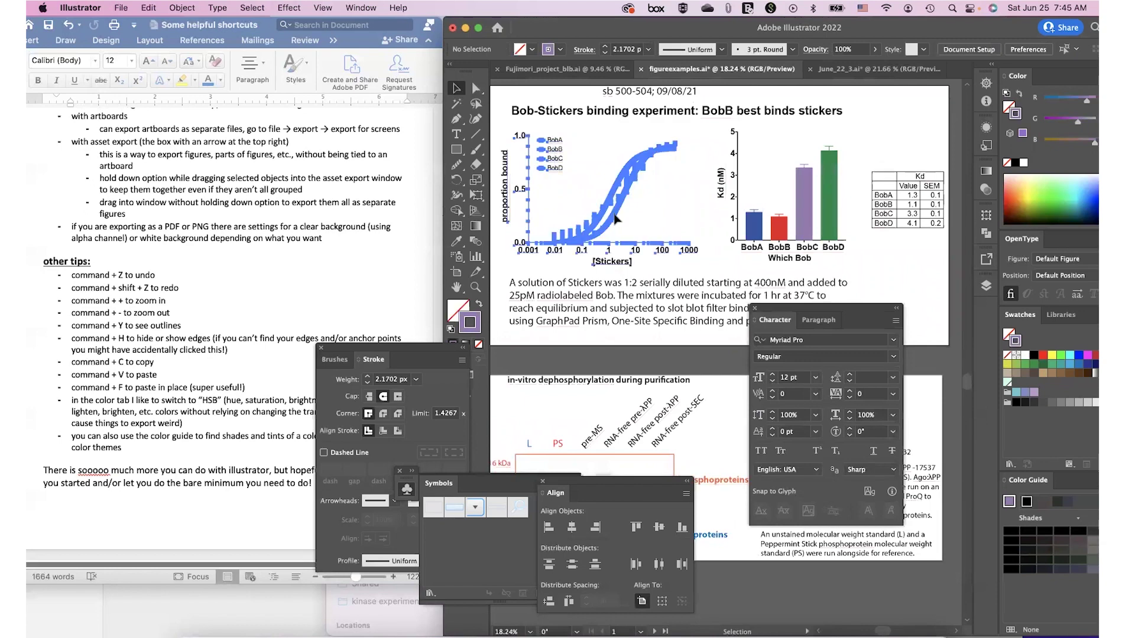
Step: Select the Bob-Stickers binding curve group and parts of it, alternating between the Selection and Direct Selection tools
{"action": "key", "text": "a"}
{"action": "left_click", "coordinate": [615, 216]}
{"action": "key", "text": "v"}
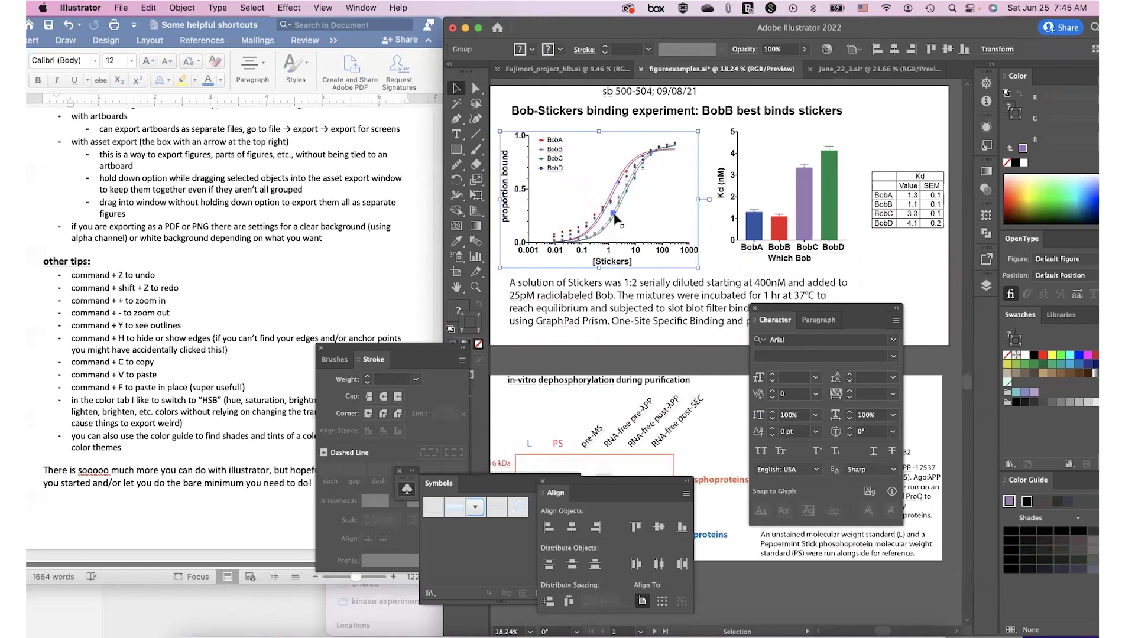
{"action": "left_click", "coordinate": [632, 207]}
{"action": "key", "text": "a"}
{"action": "key", "text": "v"}
{"action": "left_click", "coordinate": [624, 211]}
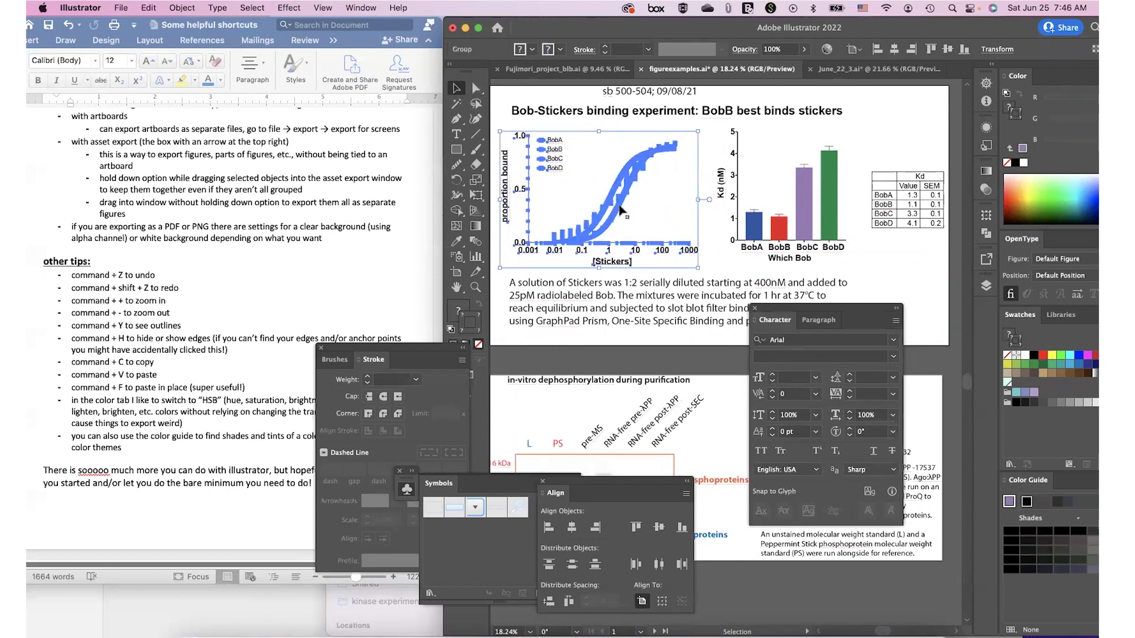
{"action": "key", "text": "a"}
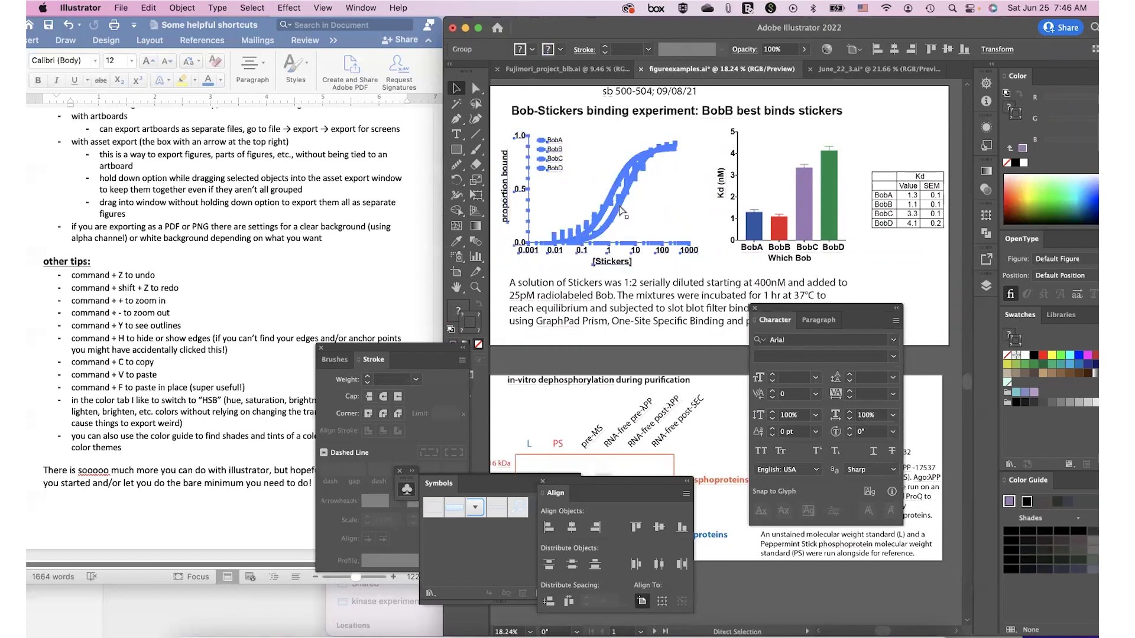
{"action": "left_click", "coordinate": [621, 208]}
{"action": "left_click", "coordinate": [621, 209]}
{"action": "key", "text": "v"}
Step: Enter isolation mode on the Kd bar chart group, and exit back to the full artwork
{"action": "double_click", "coordinate": [735, 132]}
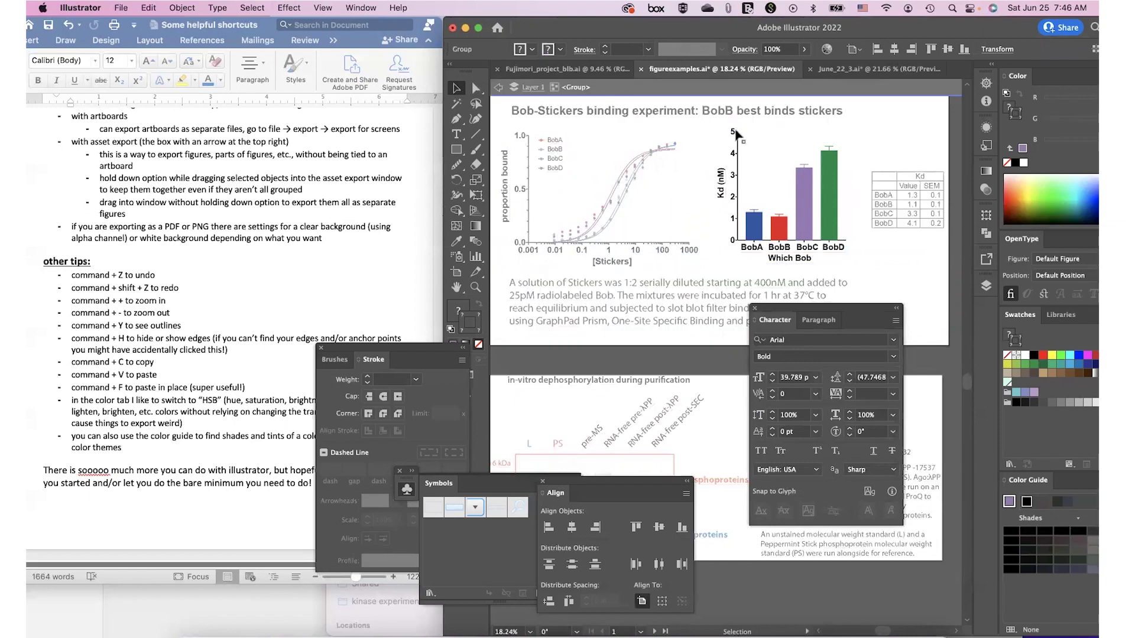
{"action": "scroll", "coordinate": [658, 194], "scroll_direction": "down", "scroll_amount": 2}
{"action": "scroll", "coordinate": [658, 194], "scroll_direction": "down", "scroll_amount": 2}
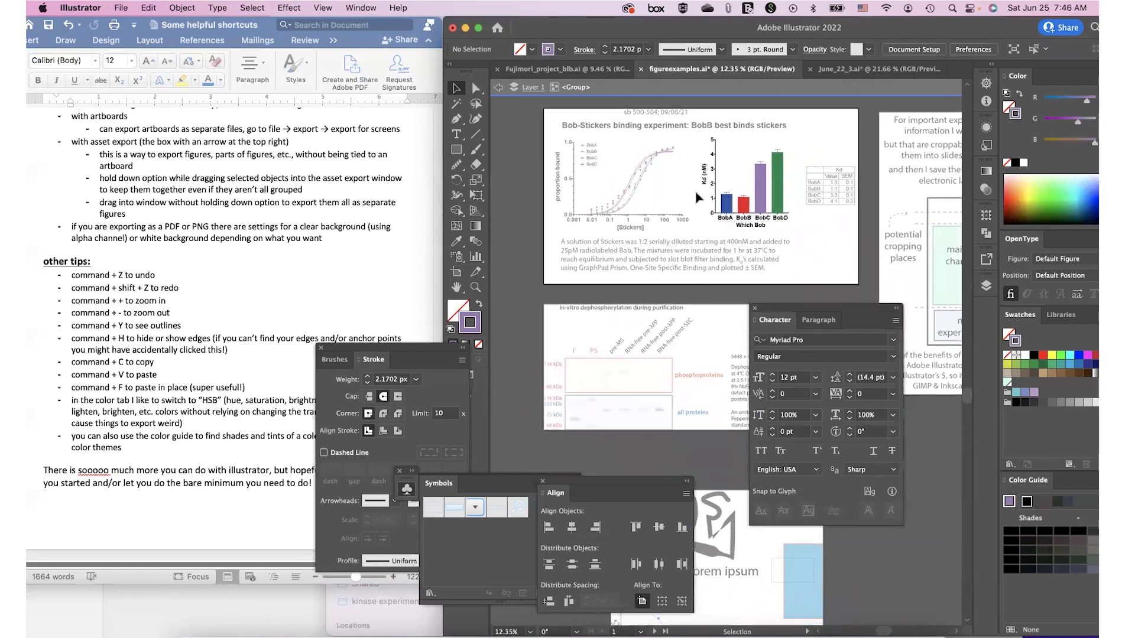
{"action": "key", "text": "Escape"}
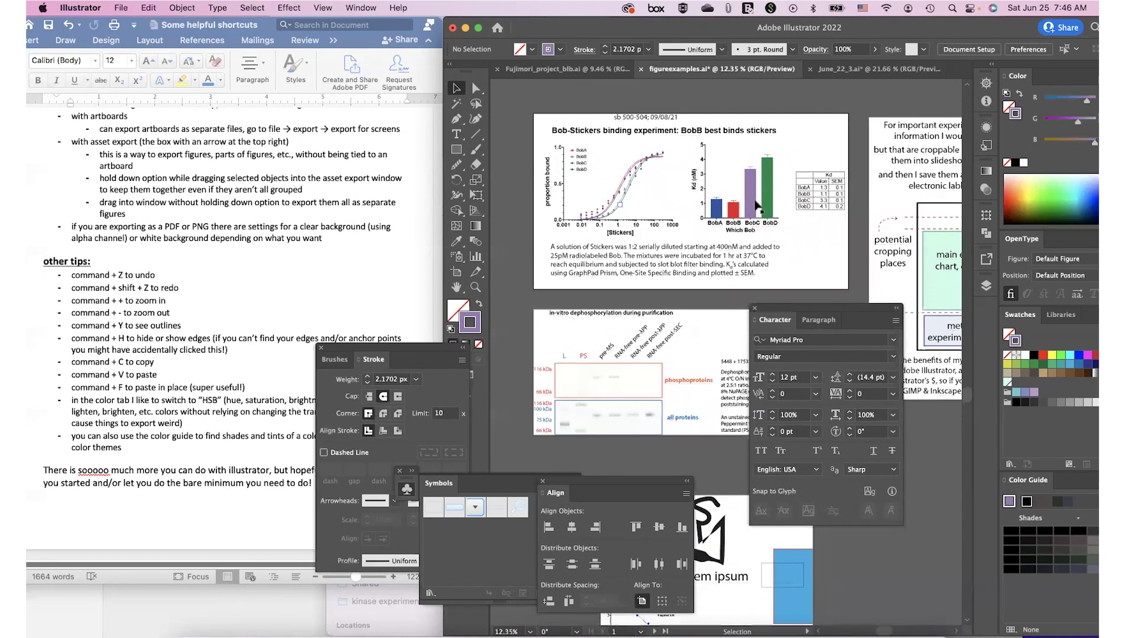
Step: Copy and paste the Kd bar chart group, and delete the pasted copy
{"action": "scroll", "coordinate": [756, 205], "scroll_direction": "right", "scroll_amount": 2}
{"action": "left_click", "coordinate": [756, 204]}
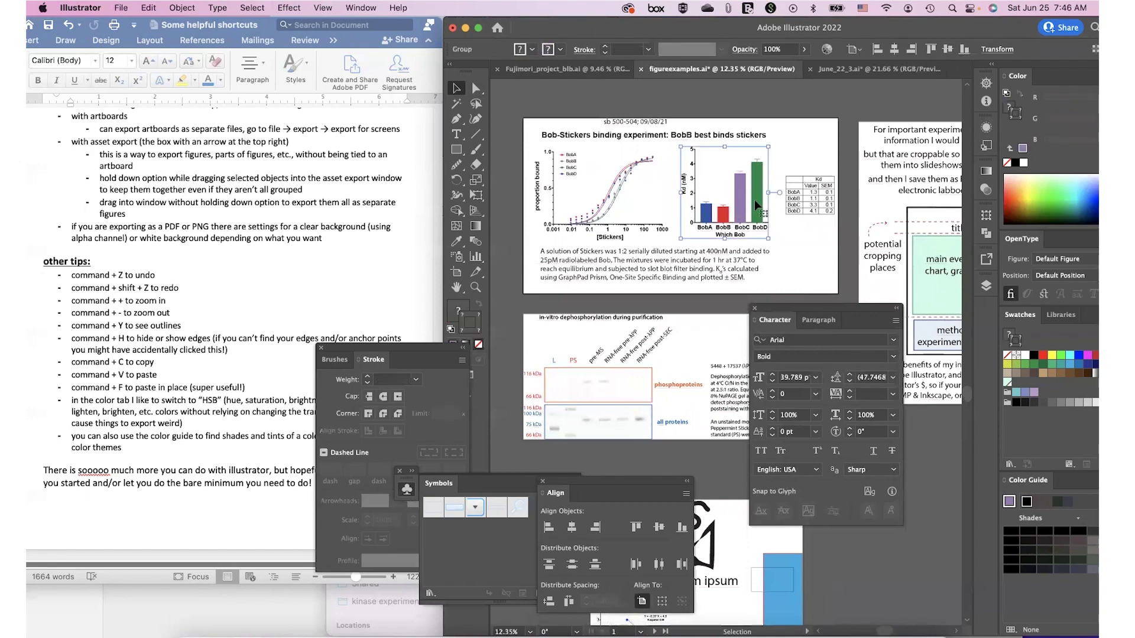
{"action": "left_click", "coordinate": [789, 191]}
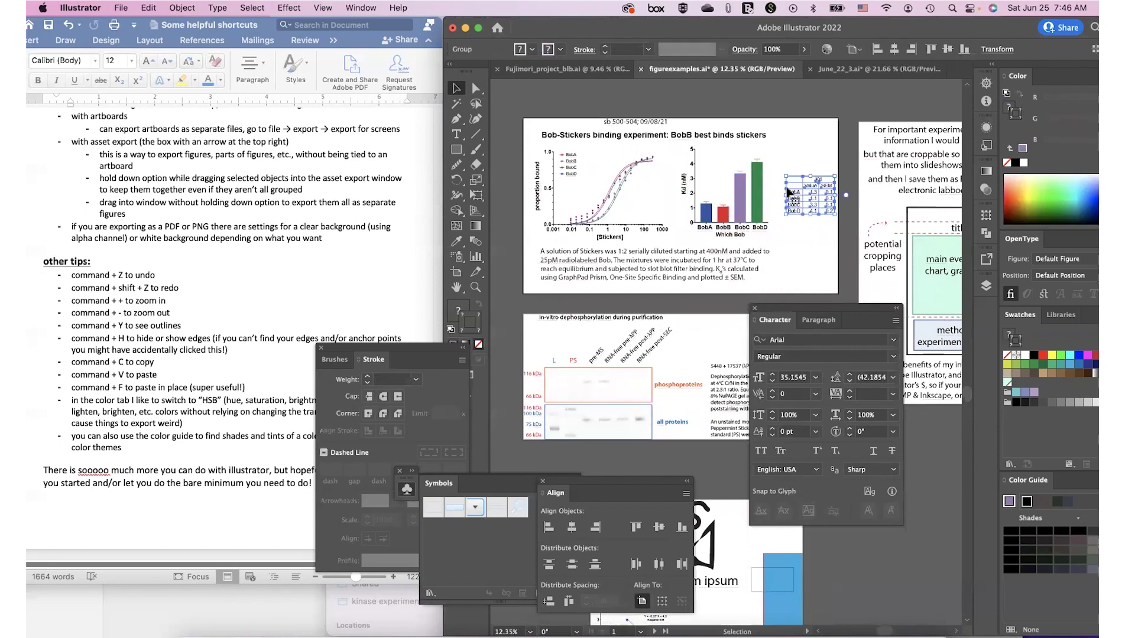
{"action": "left_click", "coordinate": [761, 195]}
{"action": "scroll", "coordinate": [761, 195], "scroll_direction": "right", "scroll_amount": 1}
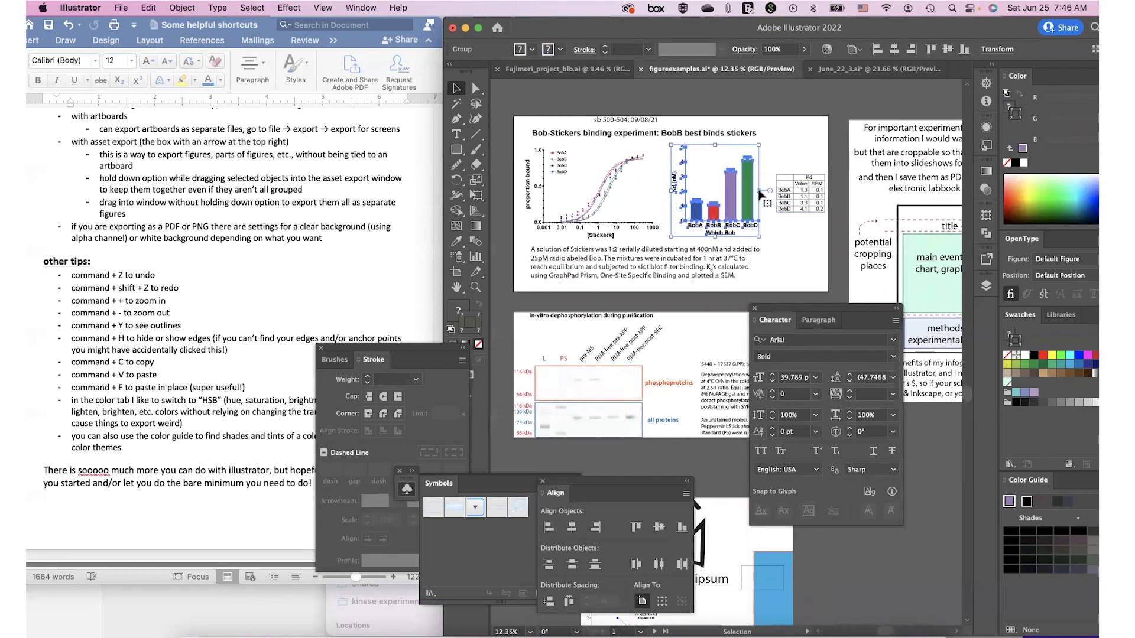
{"action": "key", "text": "super+c"}
{"action": "key", "text": "super+v"}
{"action": "key", "text": "BackSpace"}
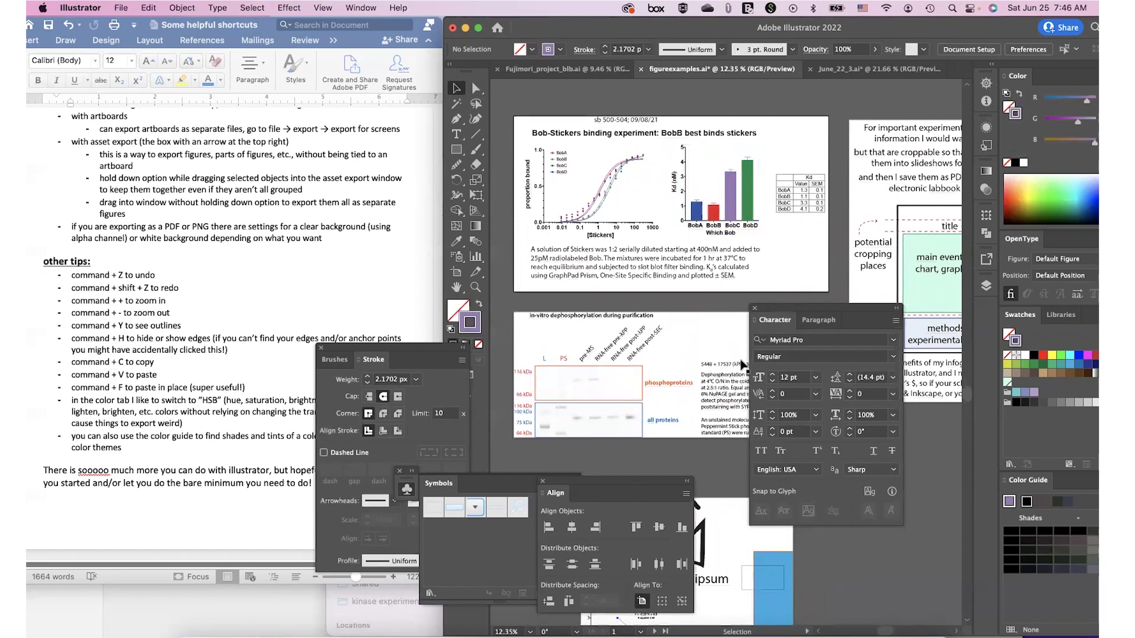
Step: Duplicate the Kd bar chart by pulling a copy over the Kd table, and delete that duplicate
{"action": "left_click", "coordinate": [735, 202]}
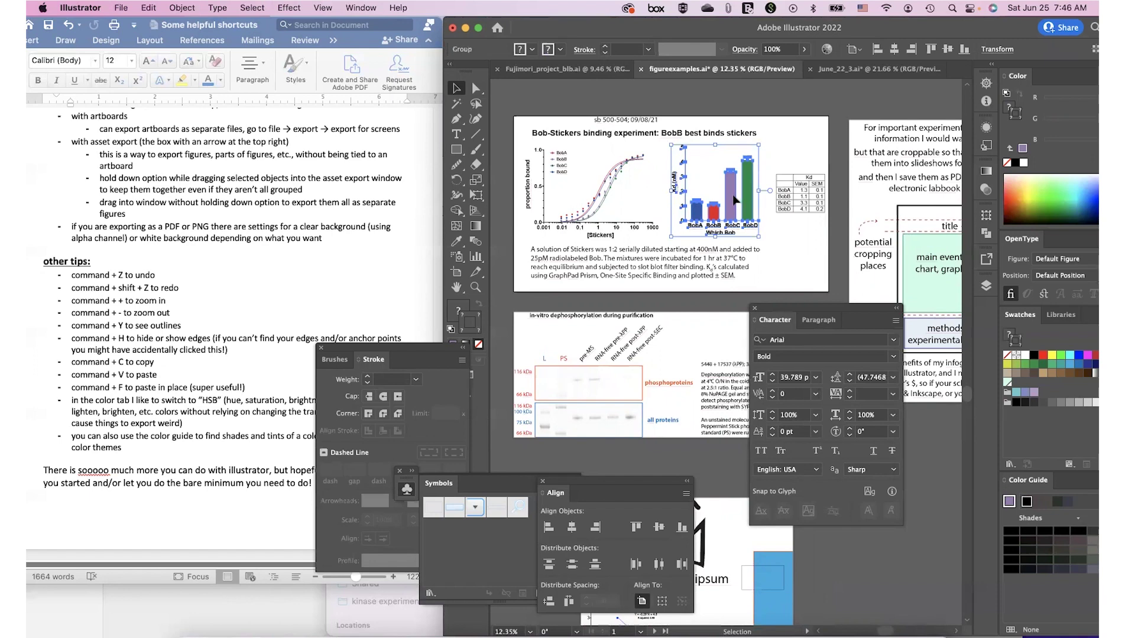
{"action": "left_click_drag", "start_coordinate": [736, 201], "coordinate": [823, 201]}
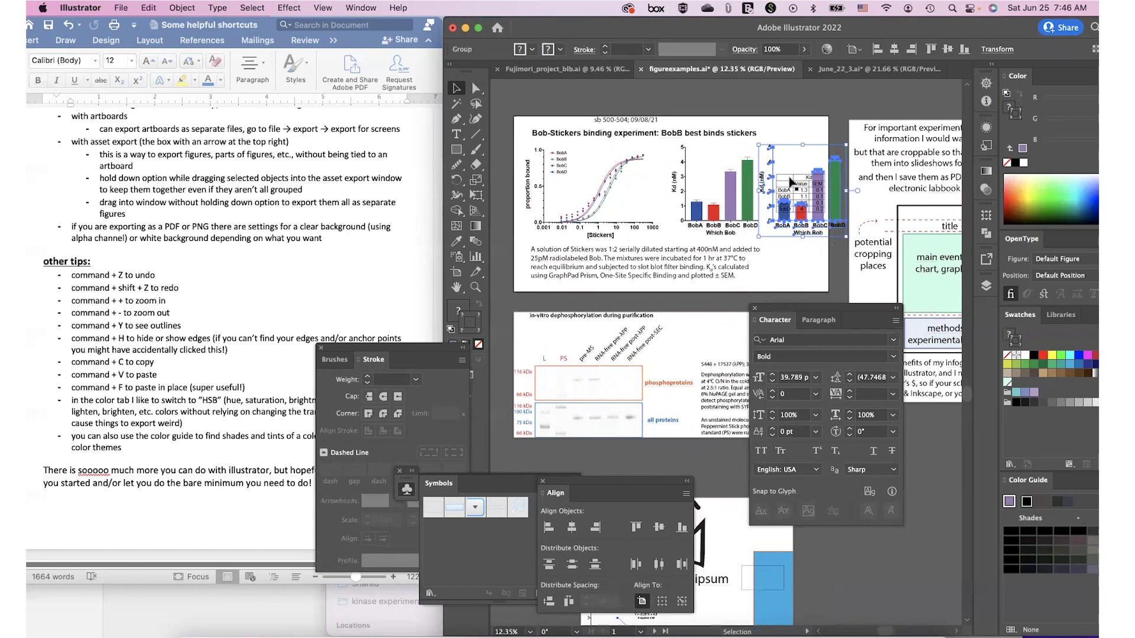
{"action": "key", "text": "Delete"}
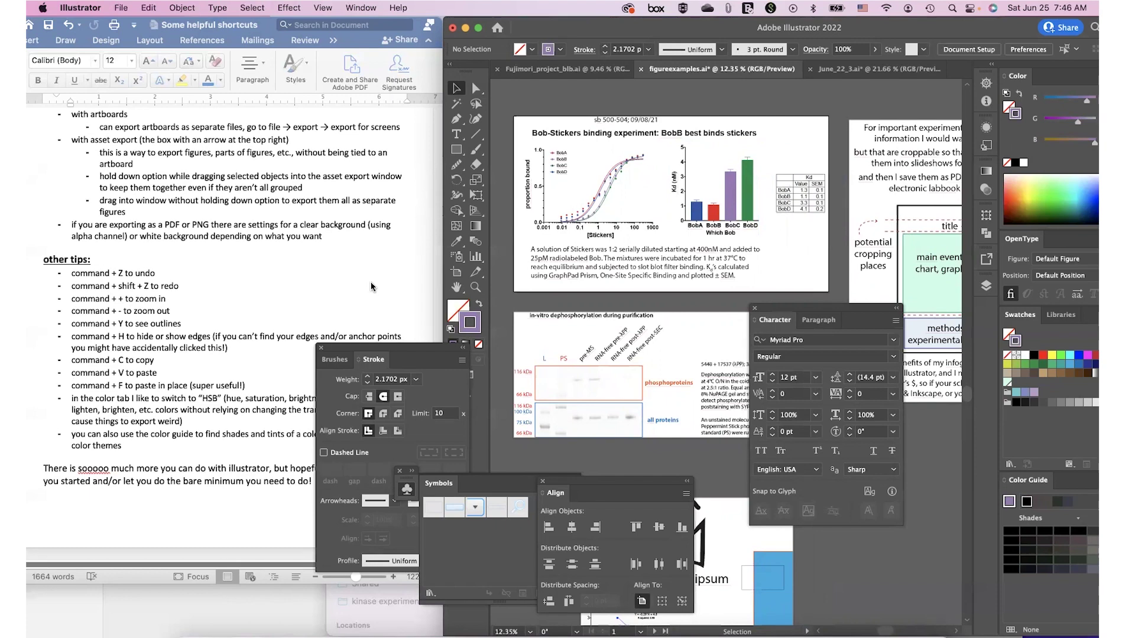
Step: Move the Illustrator window so the color controls are fully visible, and switch the color sliders to HSB
{"action": "left_click_drag", "start_coordinate": [796, 27], "coordinate": [715, 28]}
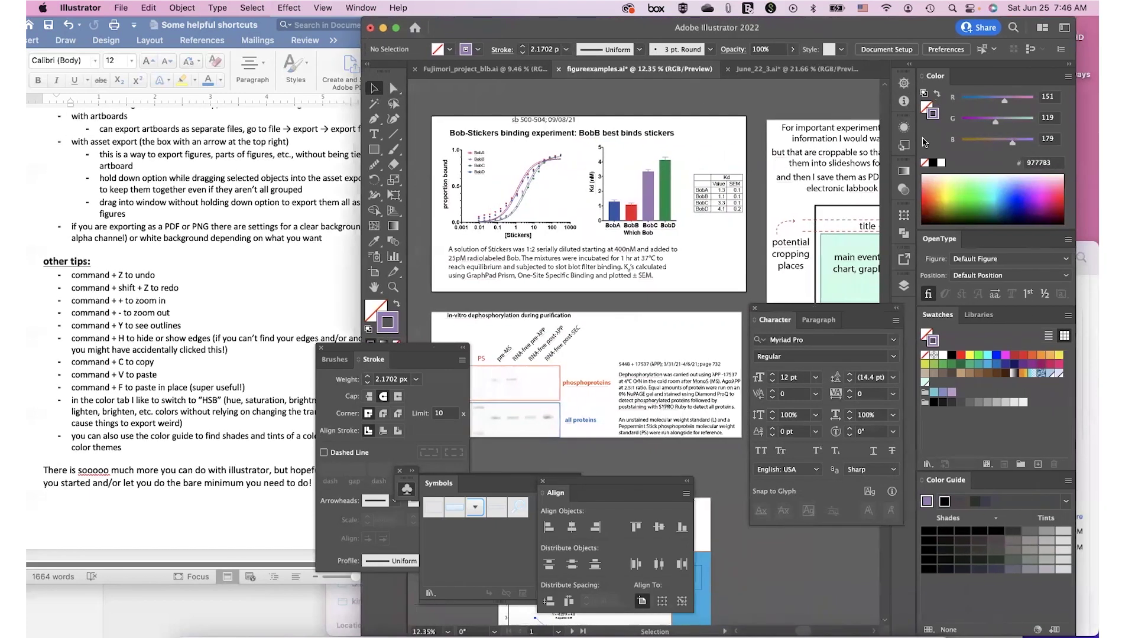
{"action": "left_click", "coordinate": [1068, 76]}
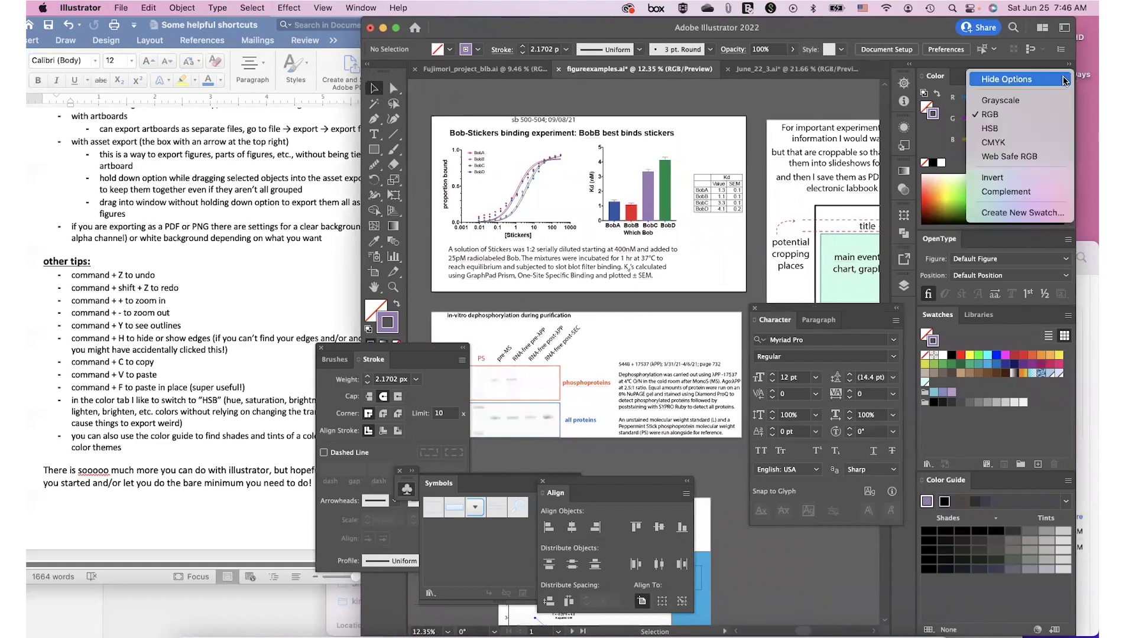
{"action": "left_click", "coordinate": [1046, 128]}
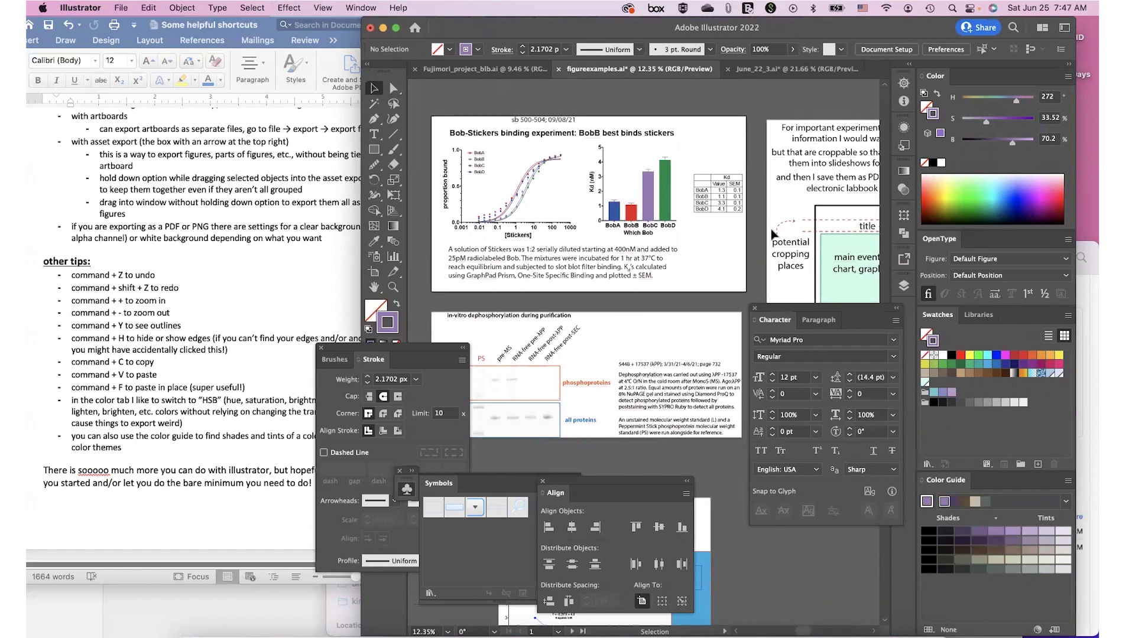
Step: Choose a lighter purple tint from the Color Guide as the stroke color and base the color harmony on it
{"action": "scroll", "coordinate": [850, 248], "scroll_direction": "up", "scroll_amount": 3}
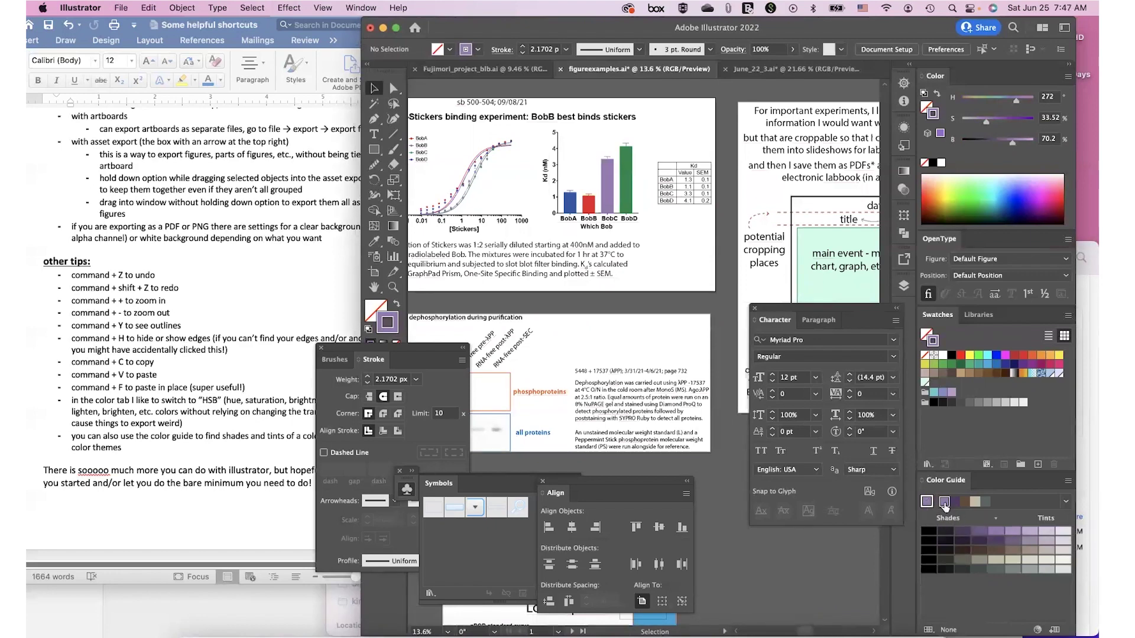
{"action": "left_click", "coordinate": [1029, 534]}
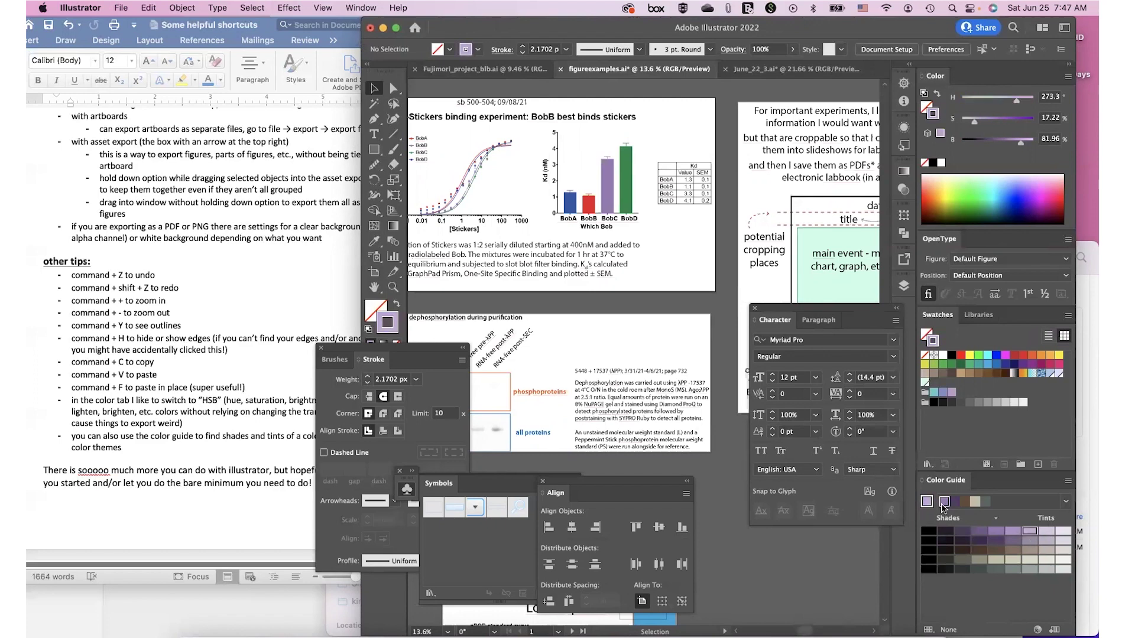
{"action": "left_click", "coordinate": [941, 503]}
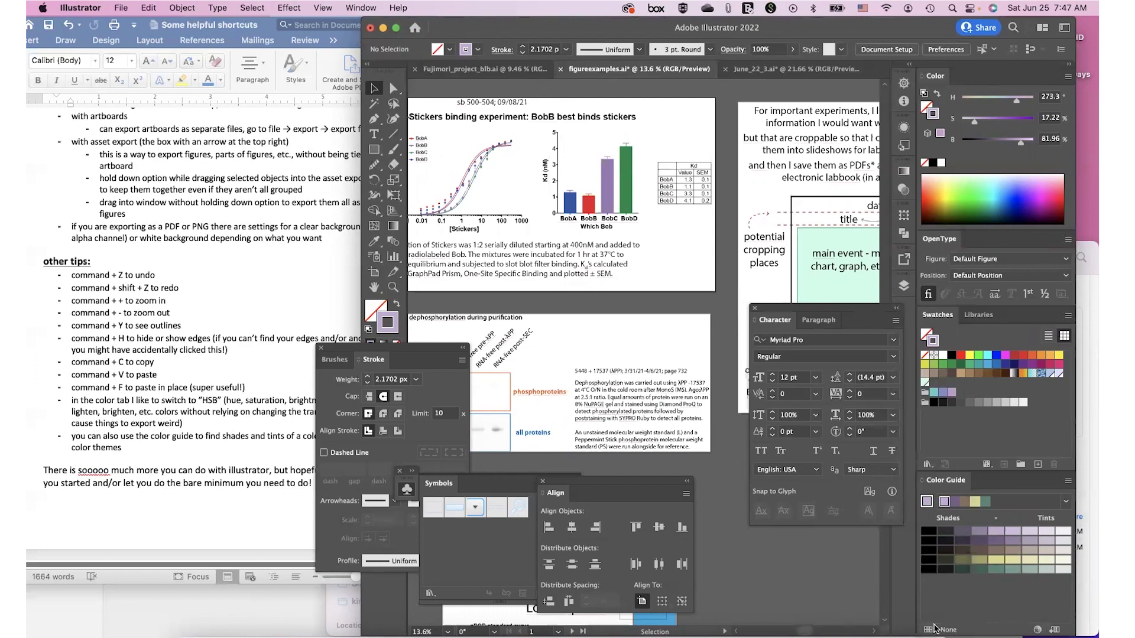
Step: Examine the Color Guide's swatch library choices and the Edit Colors color wheel, leaving both without applying changes
{"action": "left_click", "coordinate": [931, 630]}
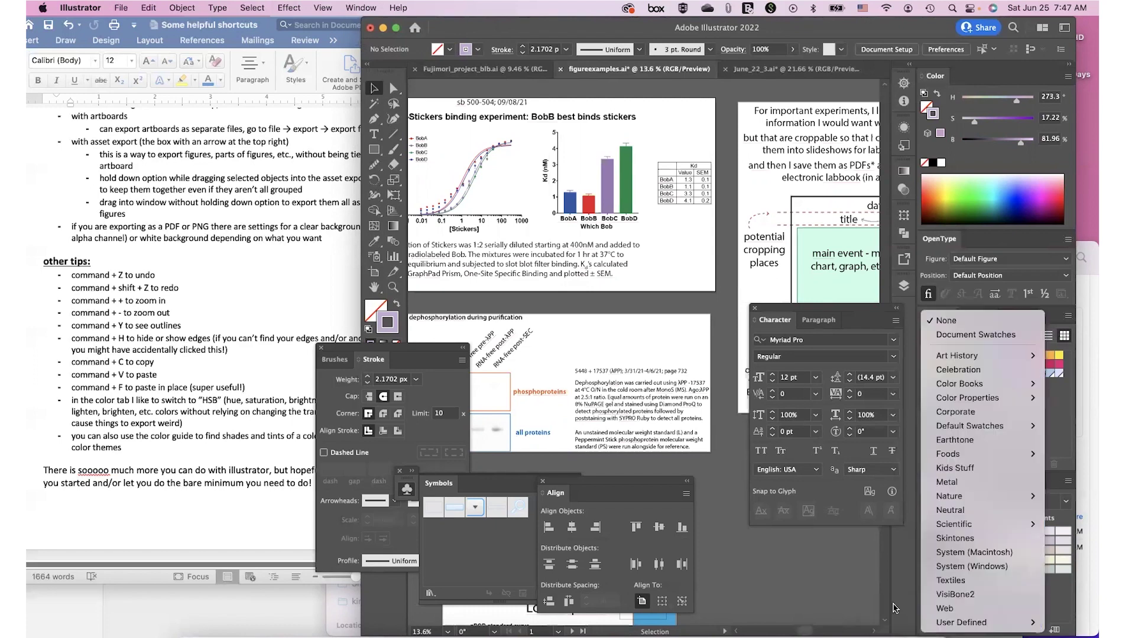
{"action": "left_click", "coordinate": [888, 585]}
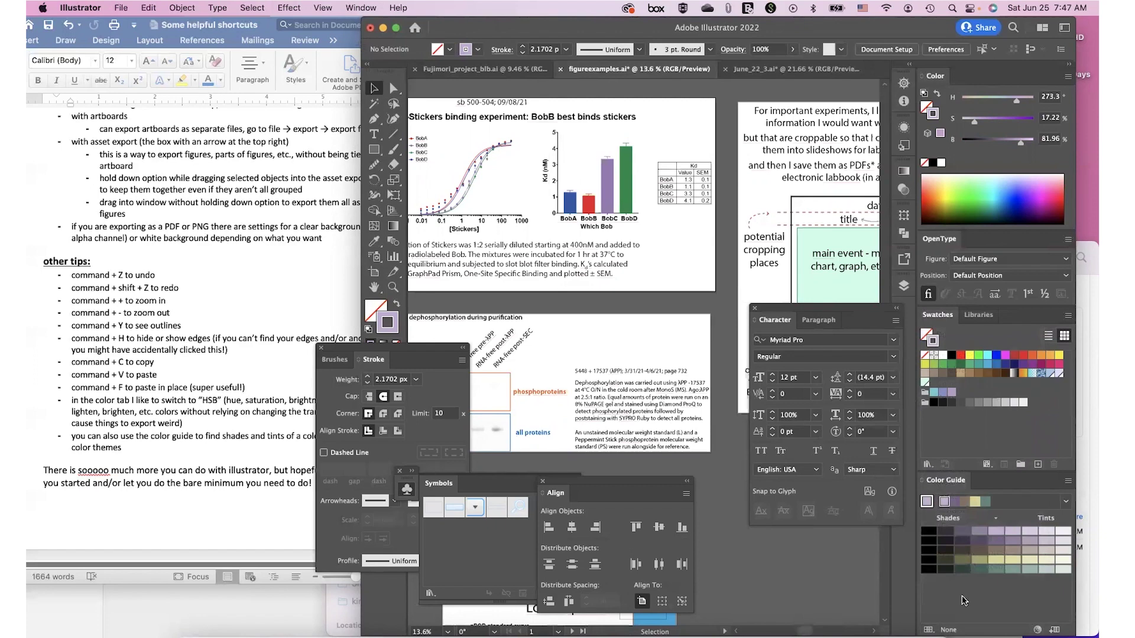
{"action": "left_click", "coordinate": [1037, 630]}
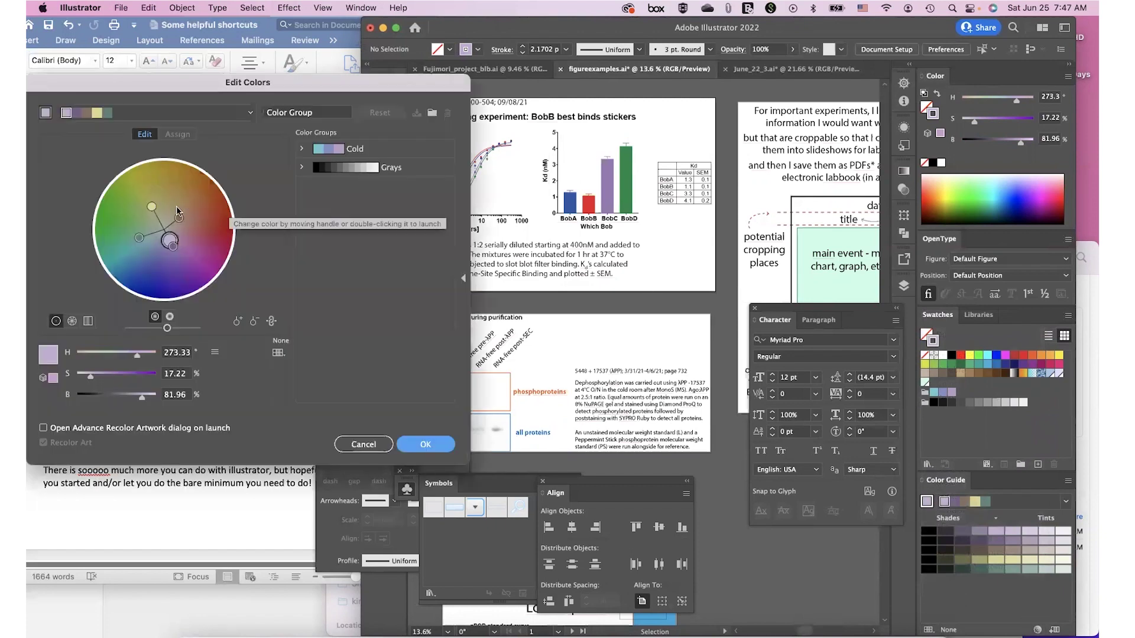
{"action": "left_click_drag", "start_coordinate": [78, 87], "coordinate": [263, 93]}
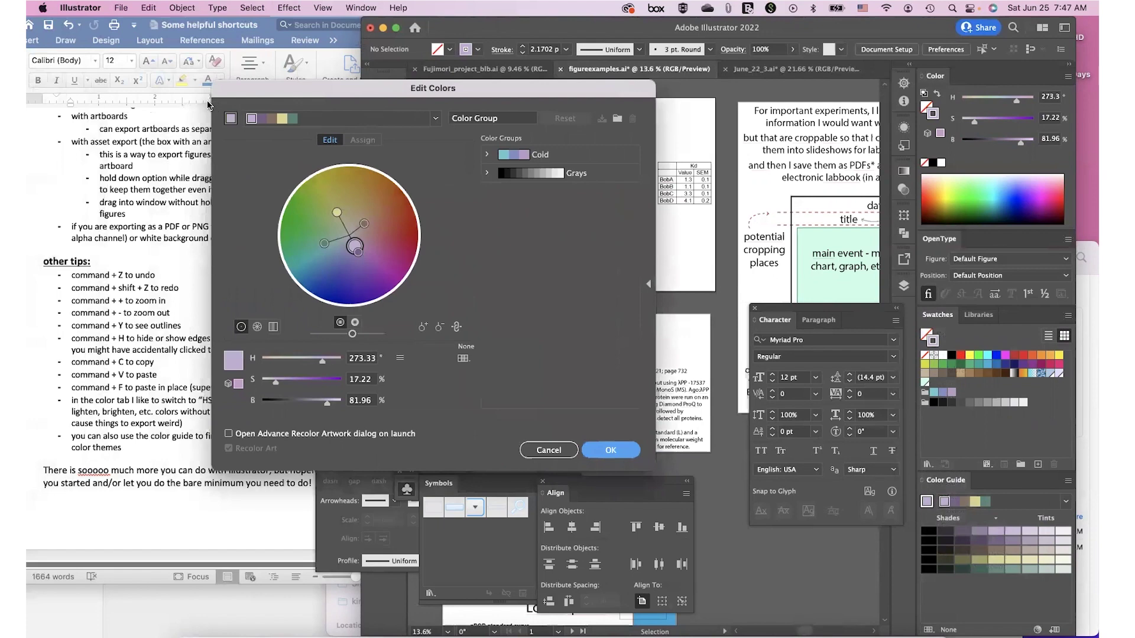
{"action": "left_click", "coordinate": [534, 454]}
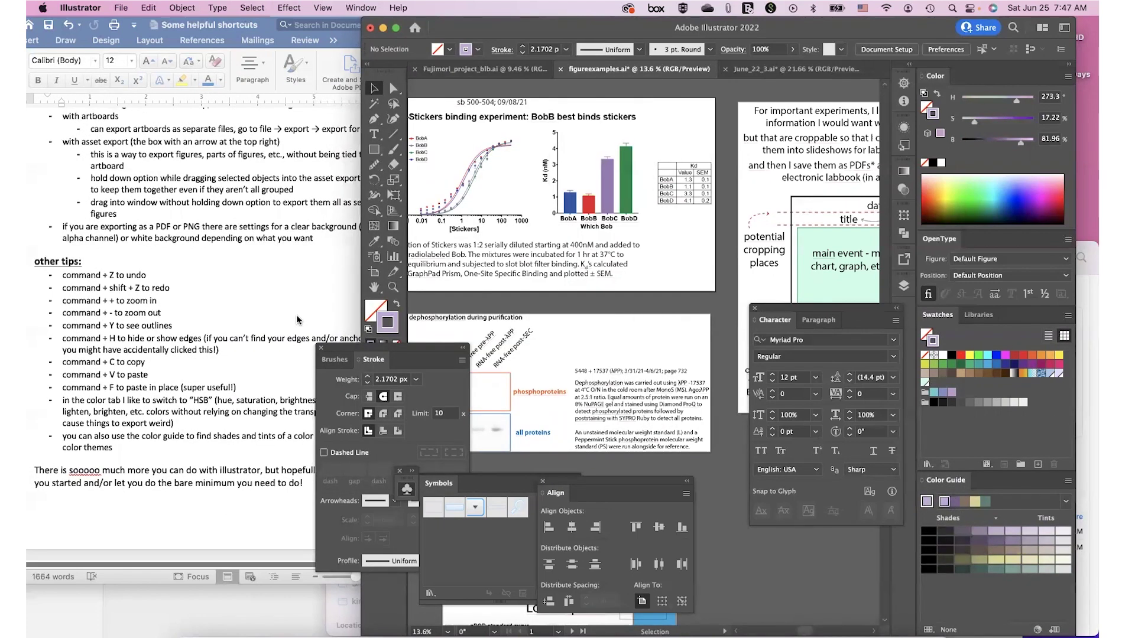